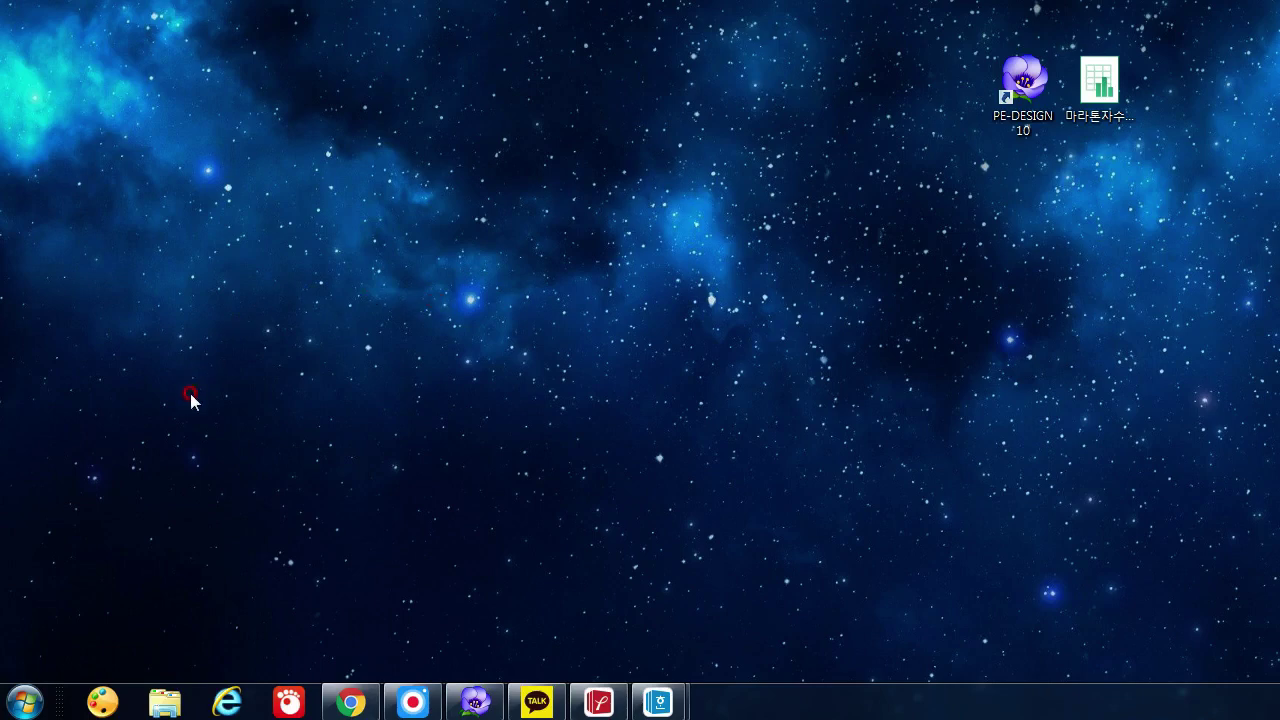
Step: Launch the Programmable Stitch Creator from the PE-DESIGN 10 tools among the installed programs
{"action": "left_click", "coordinate": [23, 701]}
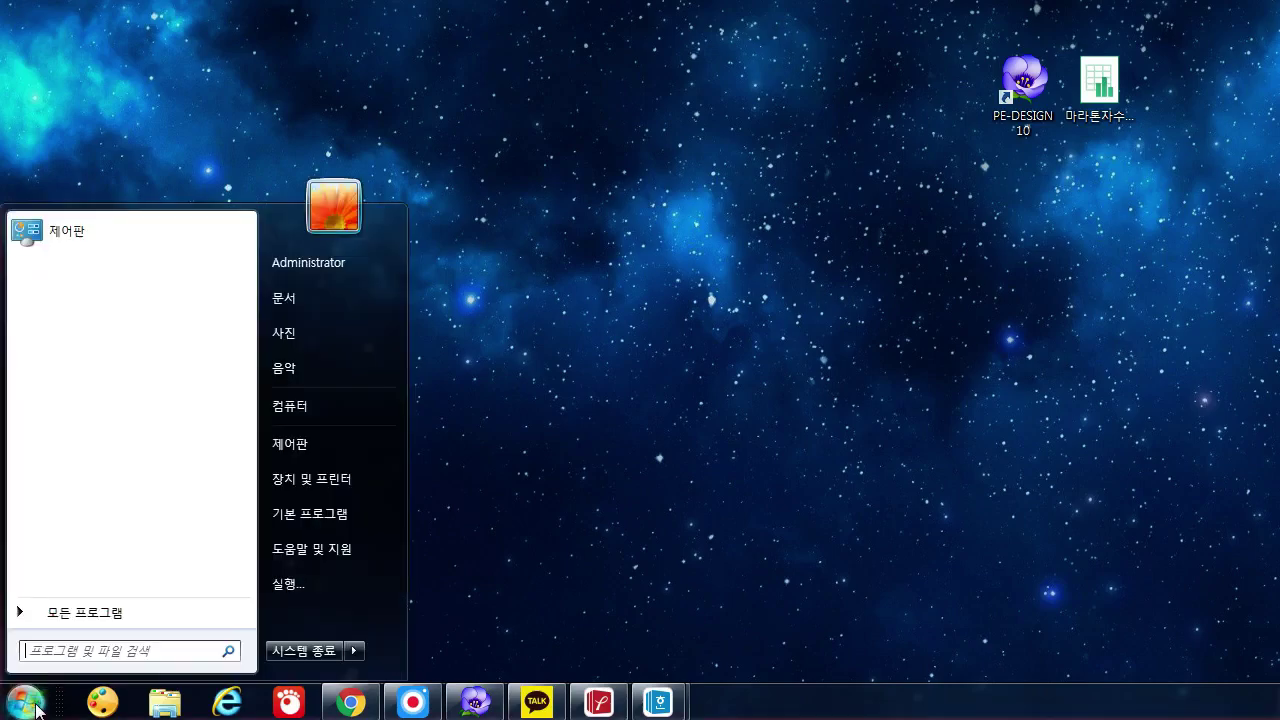
{"action": "left_click", "coordinate": [91, 614]}
{"action": "scroll", "coordinate": [94, 530], "scroll_direction": "down", "scroll_amount": 20}
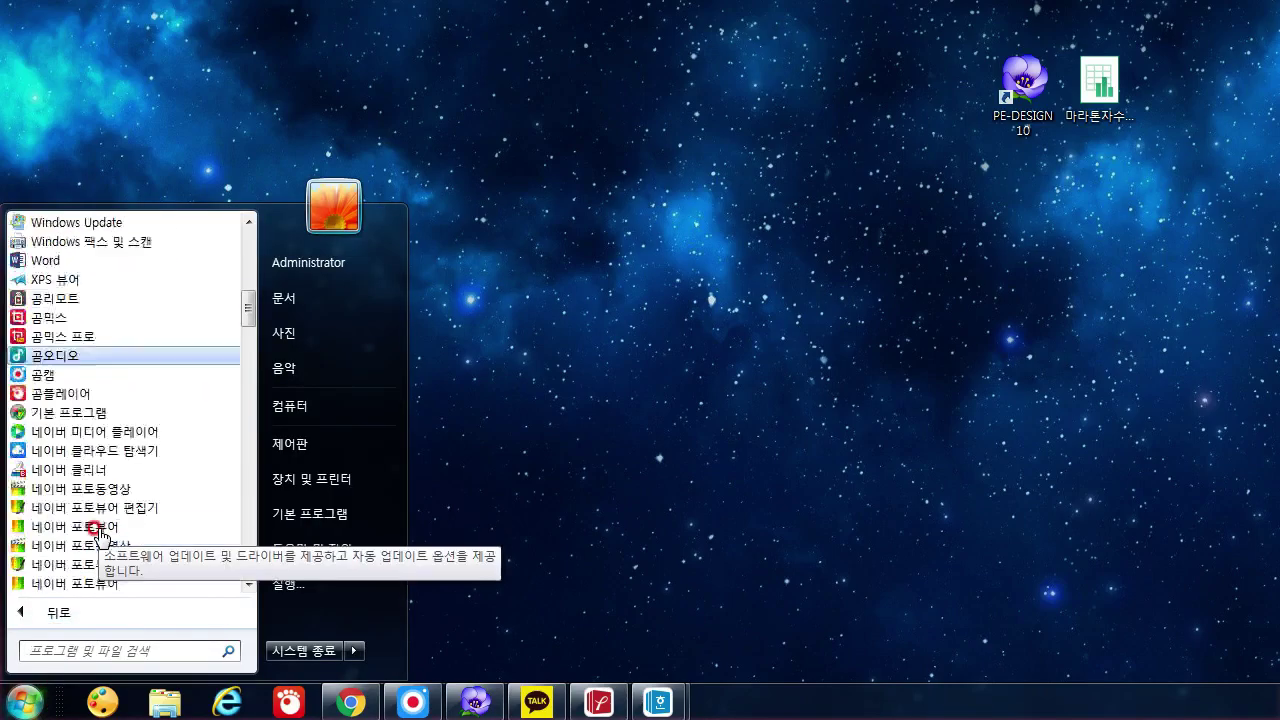
{"action": "scroll", "coordinate": [100, 528], "scroll_direction": "down", "scroll_amount": 6}
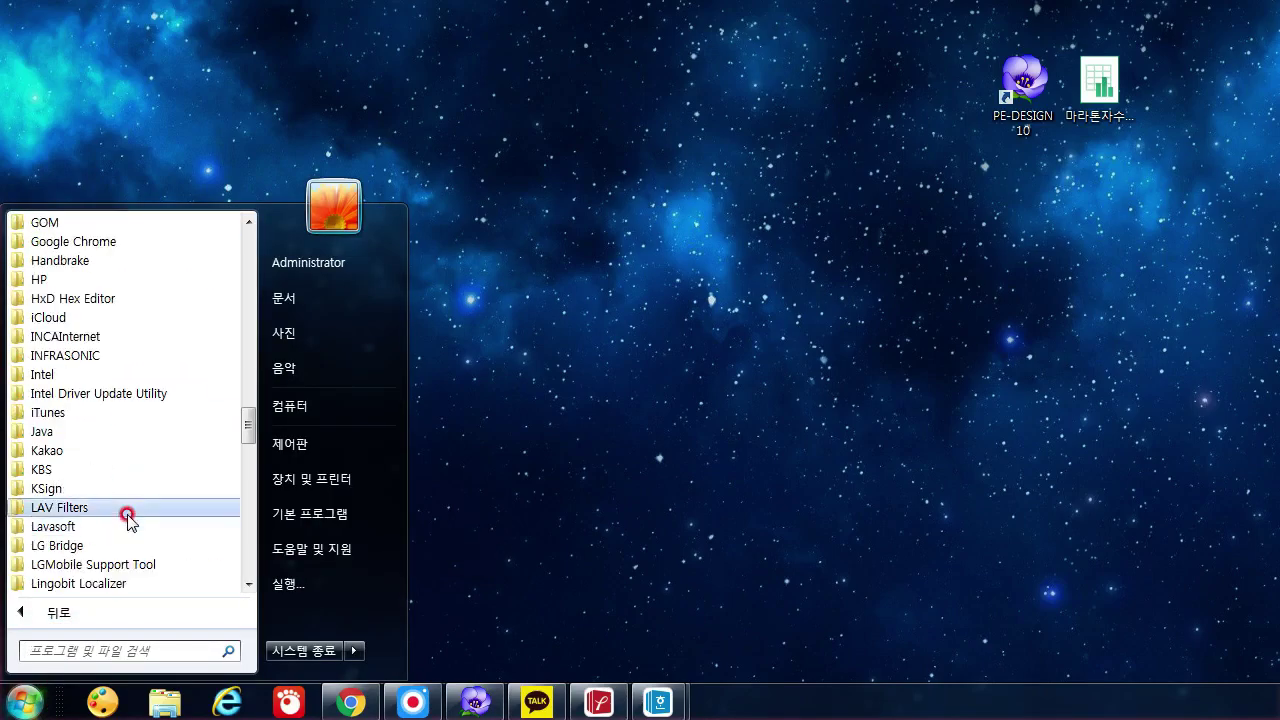
{"action": "scroll", "coordinate": [128, 516], "scroll_direction": "down", "scroll_amount": 5}
{"action": "scroll", "coordinate": [140, 493], "scroll_direction": "down", "scroll_amount": 4}
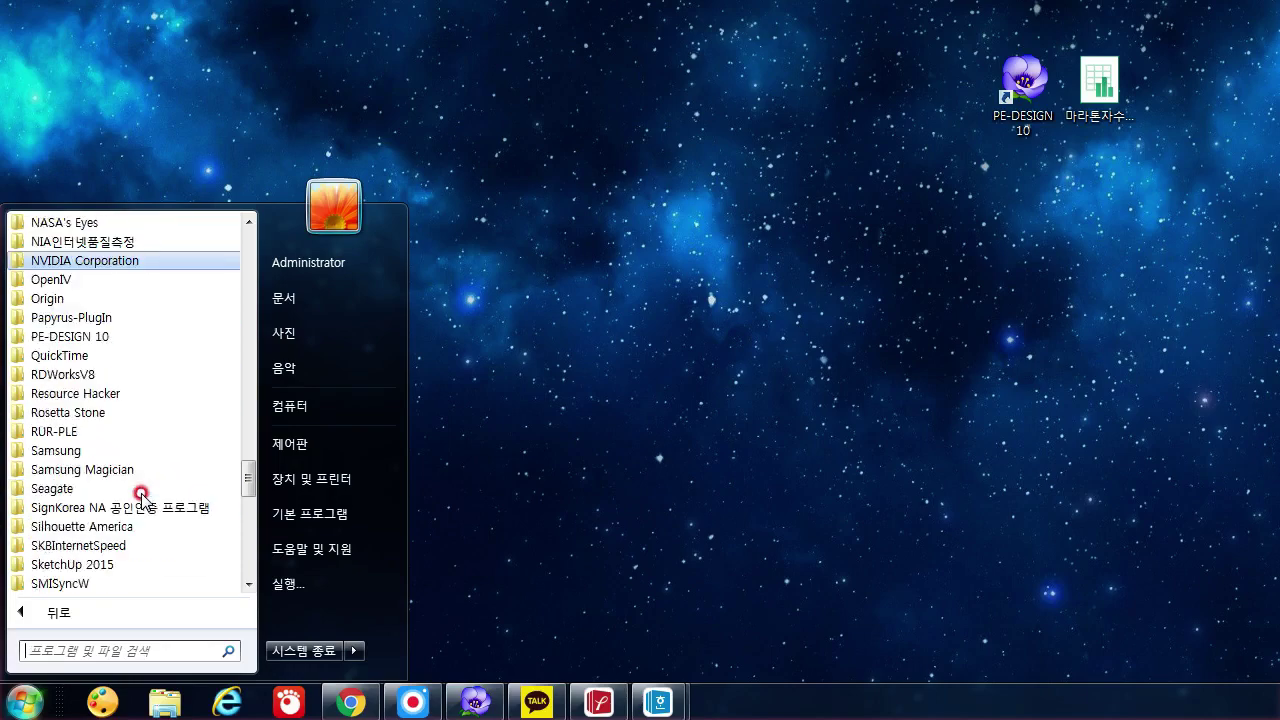
{"action": "left_click", "coordinate": [145, 338]}
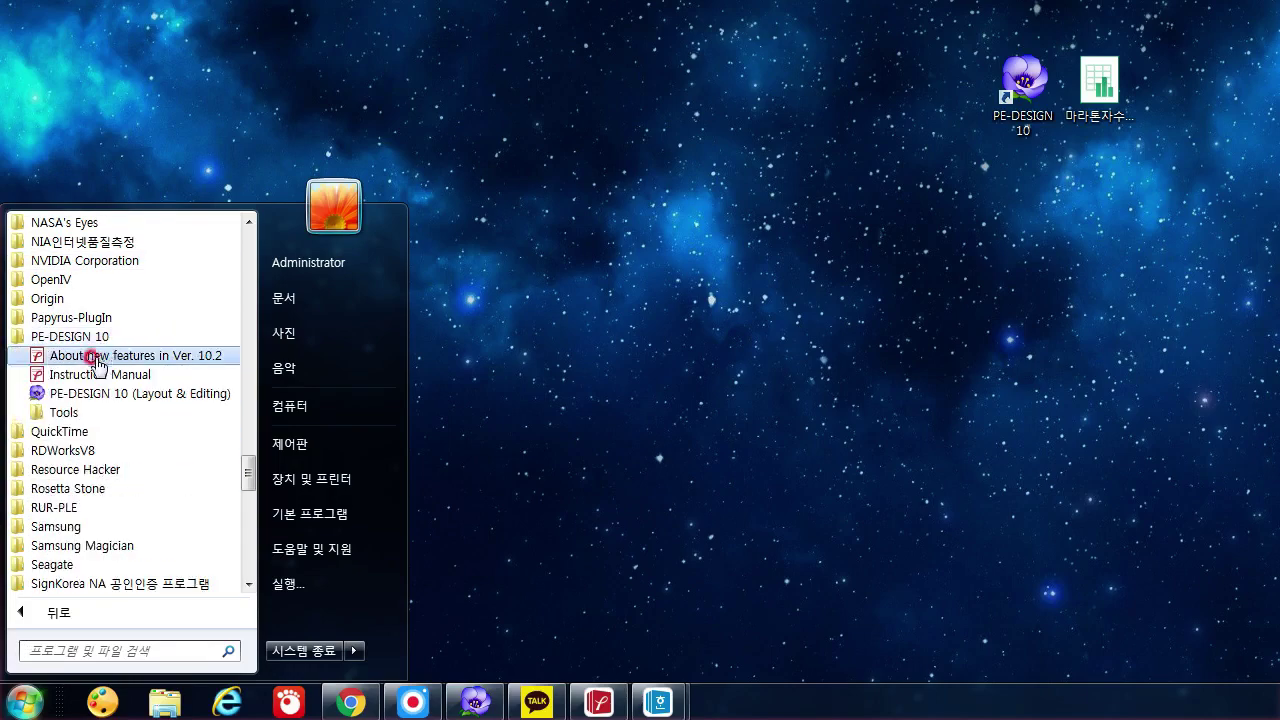
{"action": "left_click", "coordinate": [72, 413]}
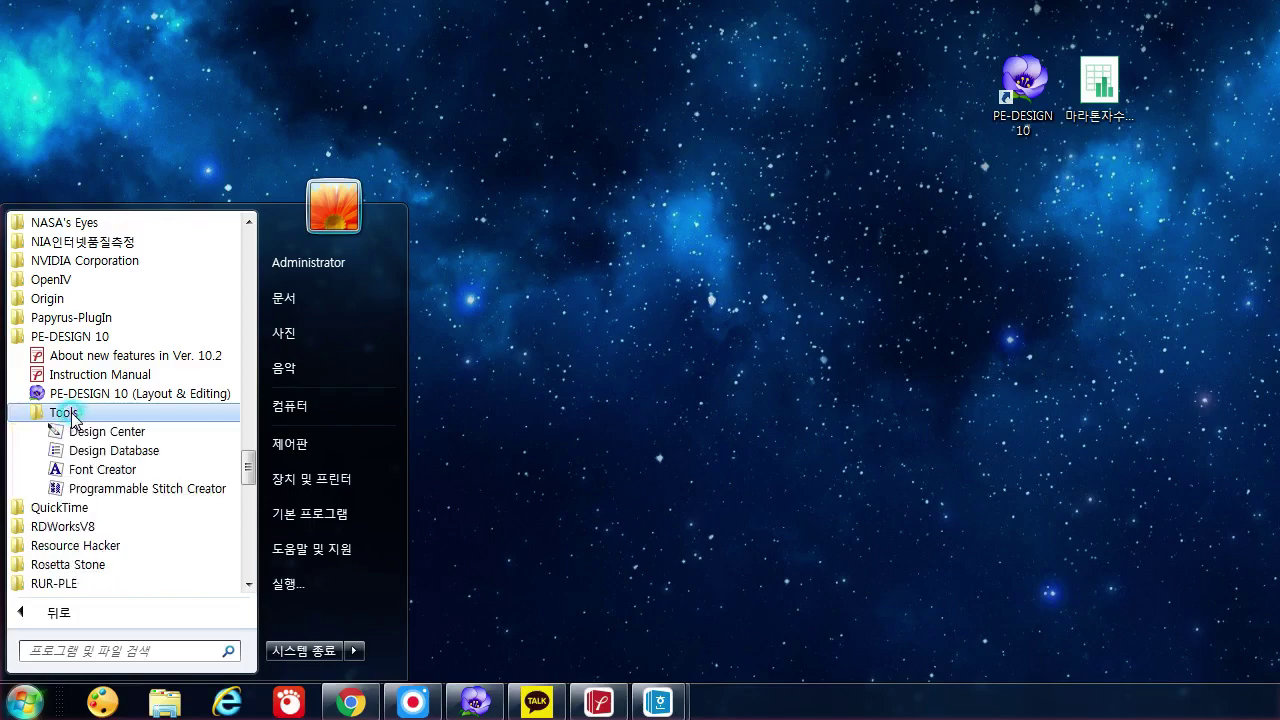
{"action": "left_click", "coordinate": [136, 496]}
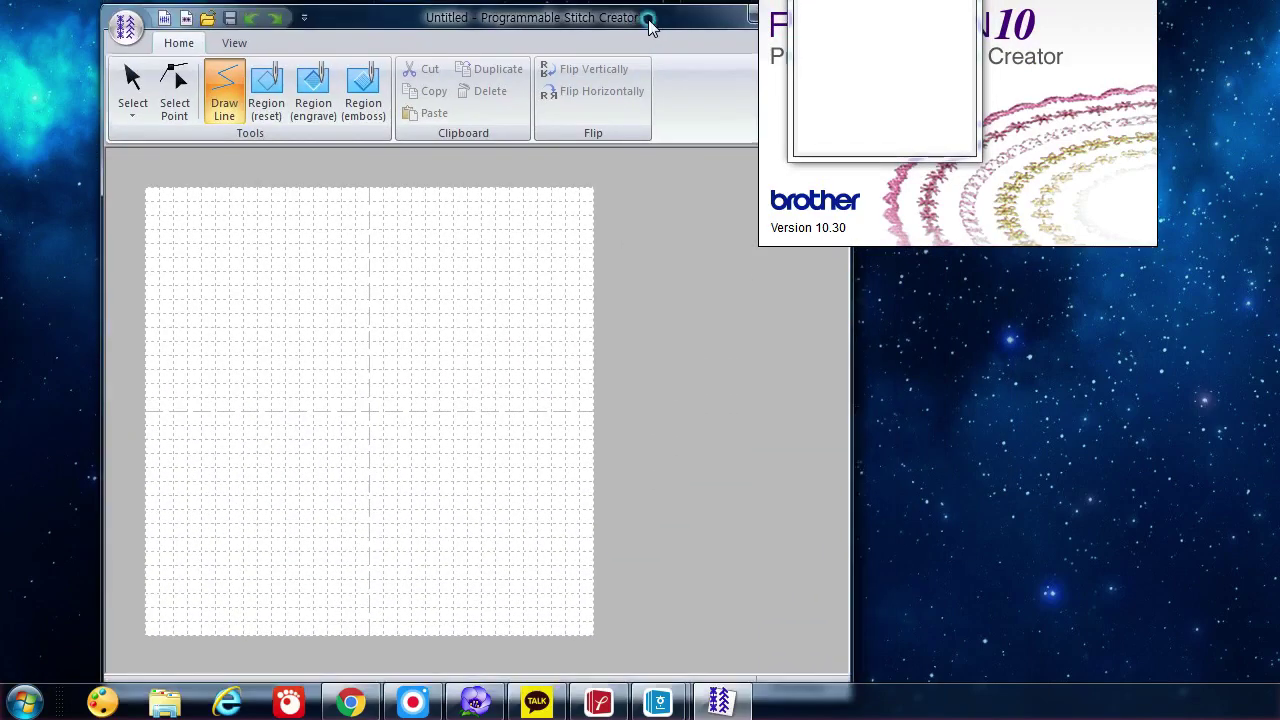
Step: Arrange the Stitch Creator window and place the floating Preview window beside the pattern canvas, over the empty grey area
{"action": "left_click_drag", "start_coordinate": [651, 20], "coordinate": [592, 18]}
{"action": "left_click", "coordinate": [829, 49]}
{"action": "left_click", "coordinate": [811, 17]}
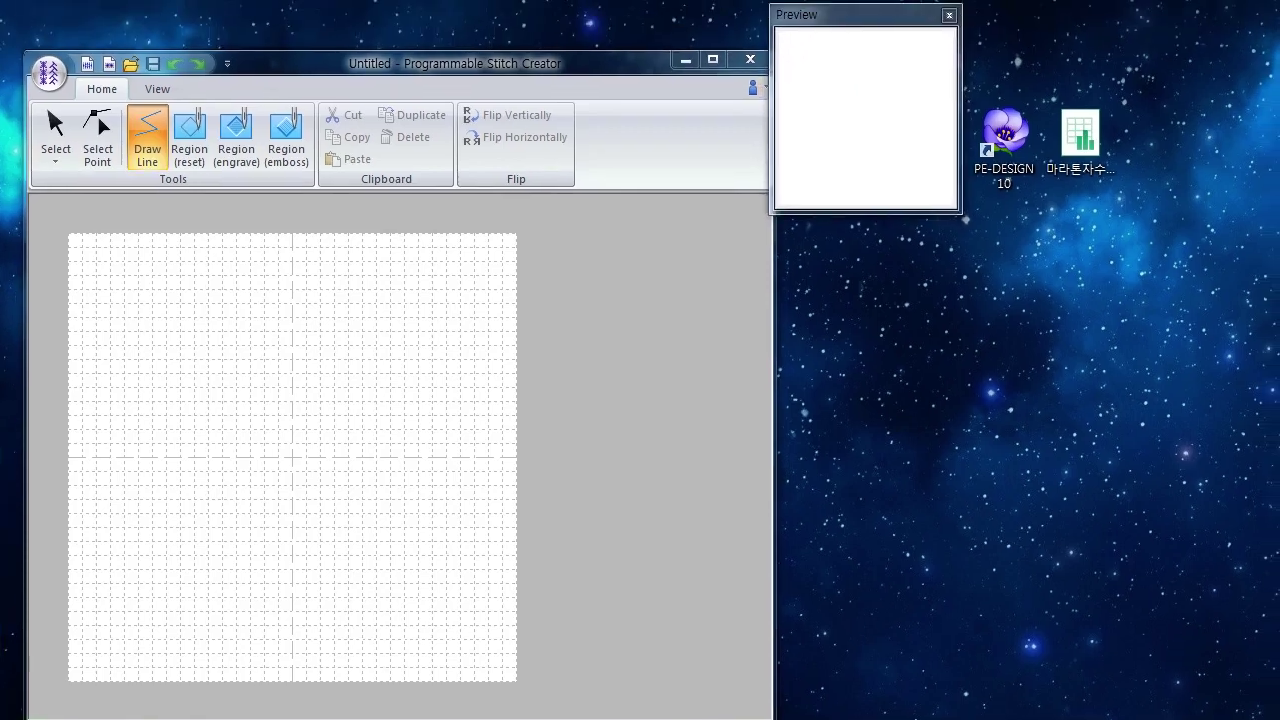
{"action": "left_click_drag", "start_coordinate": [826, 22], "coordinate": [1046, 68]}
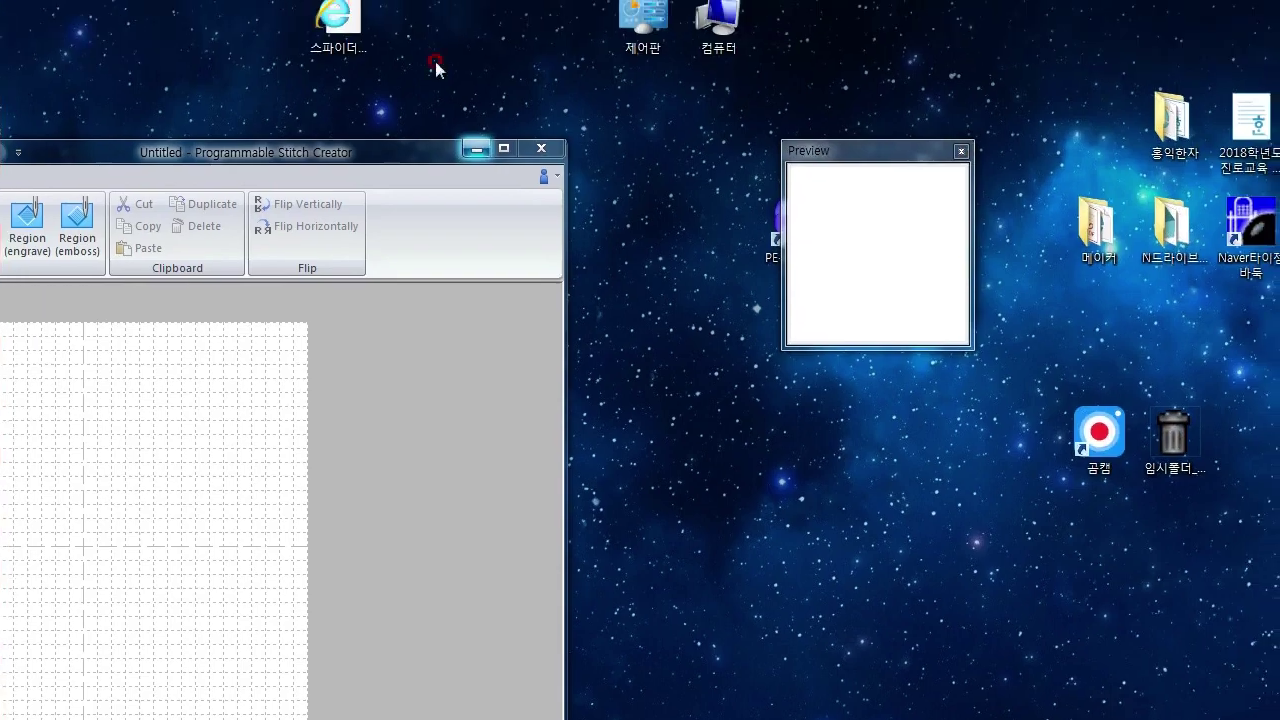
{"action": "left_click", "coordinate": [528, 64]}
{"action": "left_click_drag", "start_coordinate": [319, 153], "coordinate": [524, 24]}
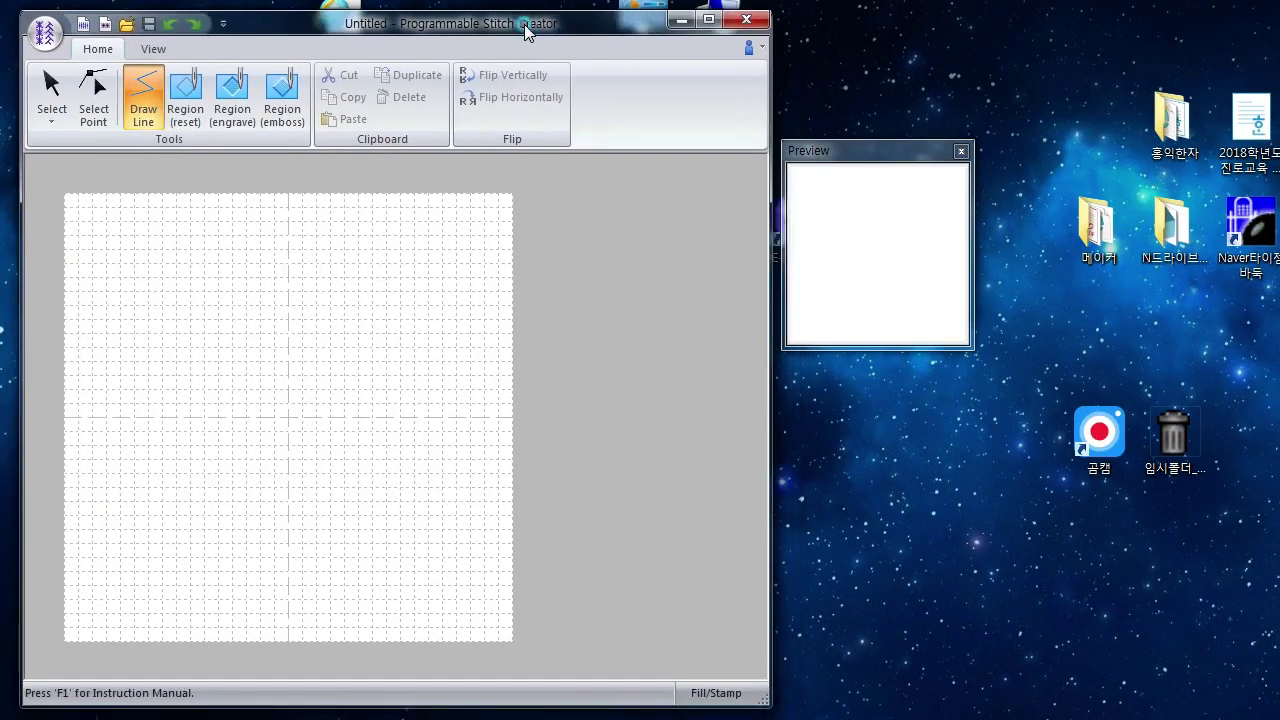
{"action": "left_click", "coordinate": [670, 120]}
{"action": "left_click", "coordinate": [830, 152]}
{"action": "left_click_drag", "start_coordinate": [920, 157], "coordinate": [757, 180]}
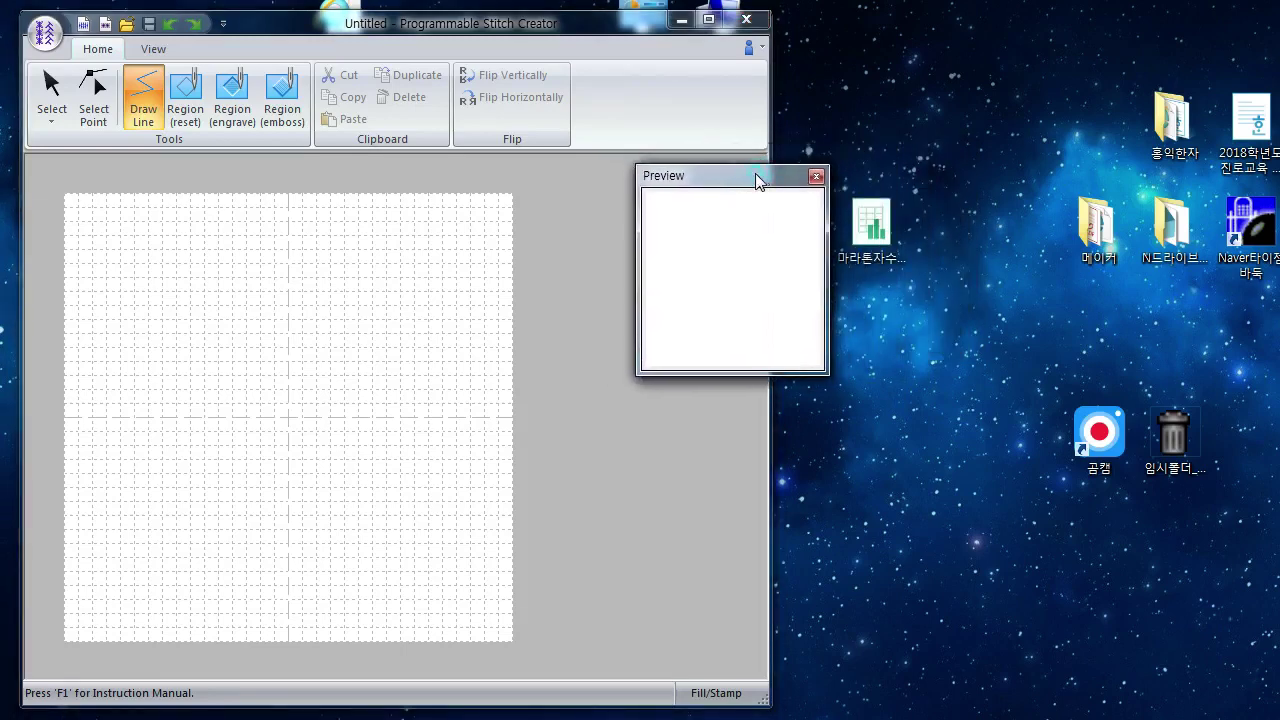
{"action": "left_click_drag", "start_coordinate": [632, 24], "coordinate": [643, 20]}
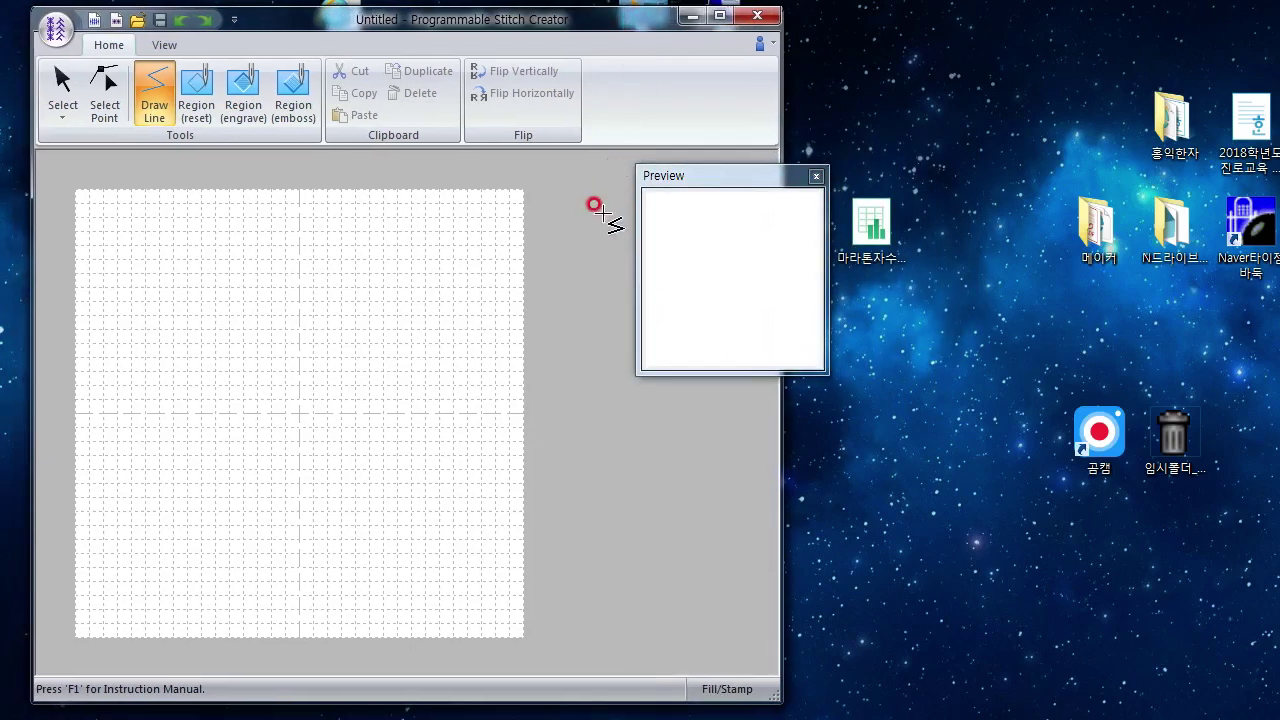
{"action": "left_click_drag", "start_coordinate": [671, 186], "coordinate": [684, 188]}
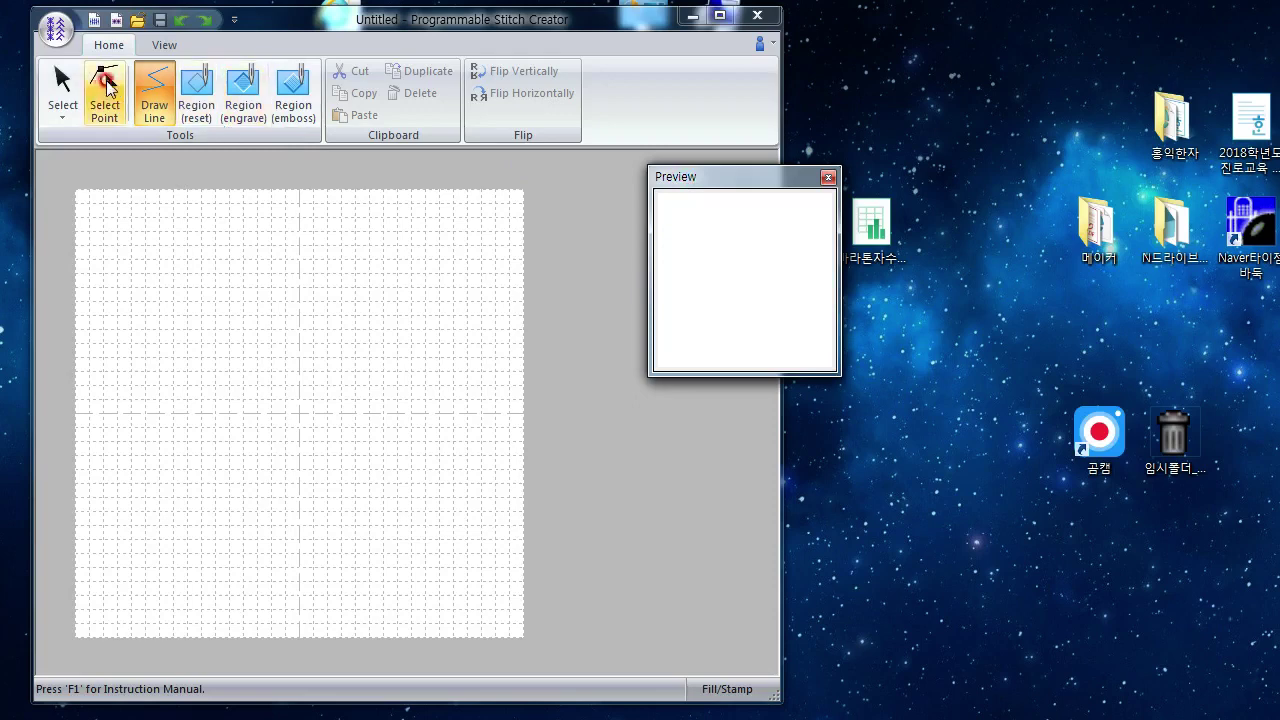
Step: Set the canvas grid interval to None
{"action": "left_click", "coordinate": [150, 47]}
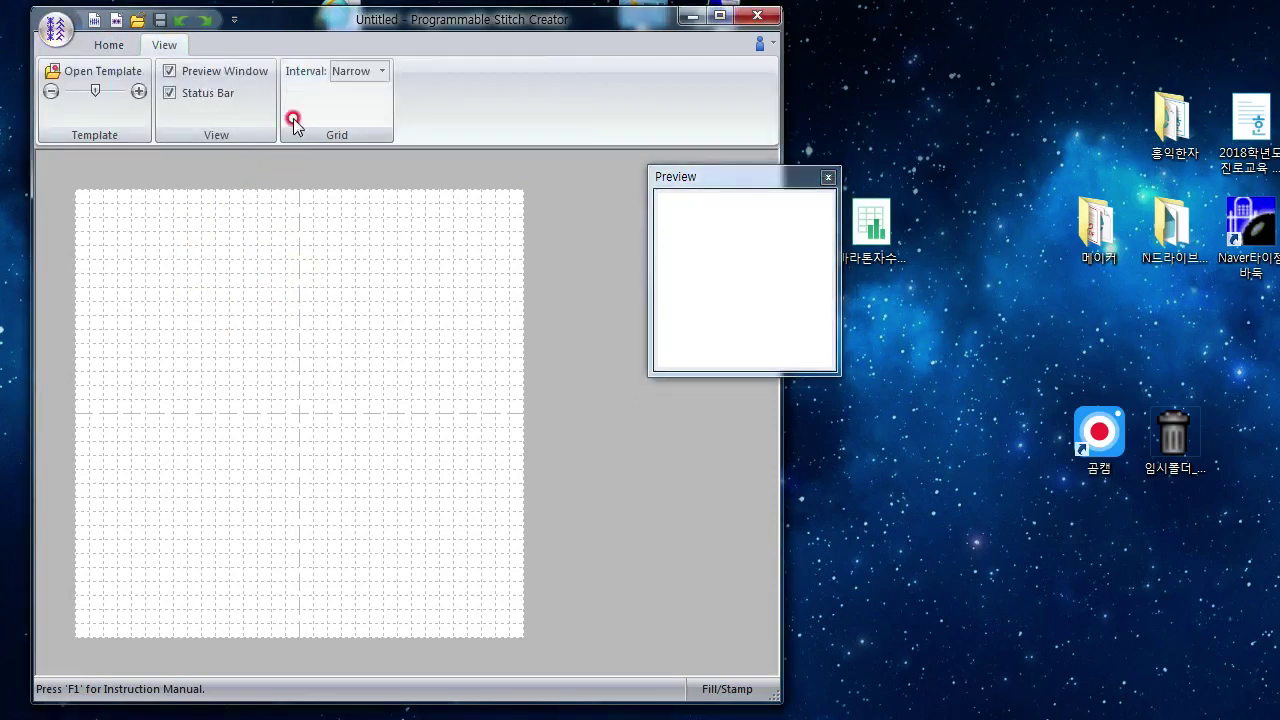
{"action": "left_click", "coordinate": [381, 71]}
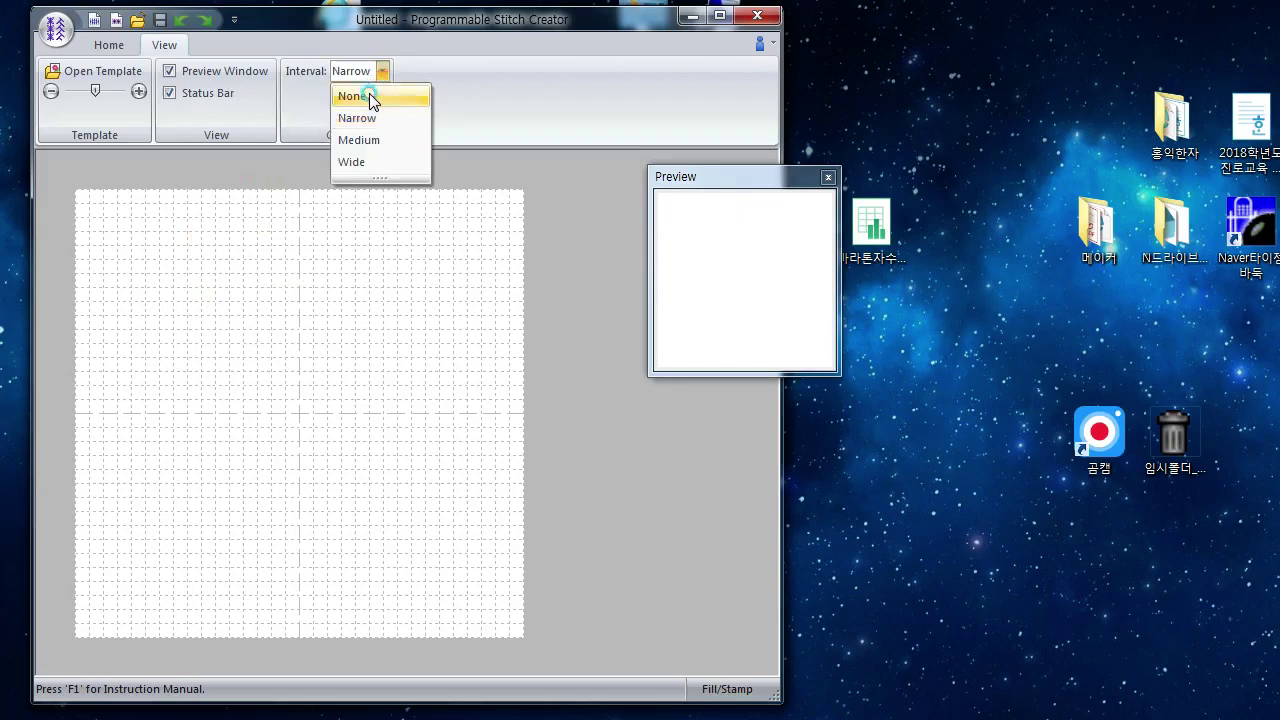
{"action": "left_click", "coordinate": [369, 96]}
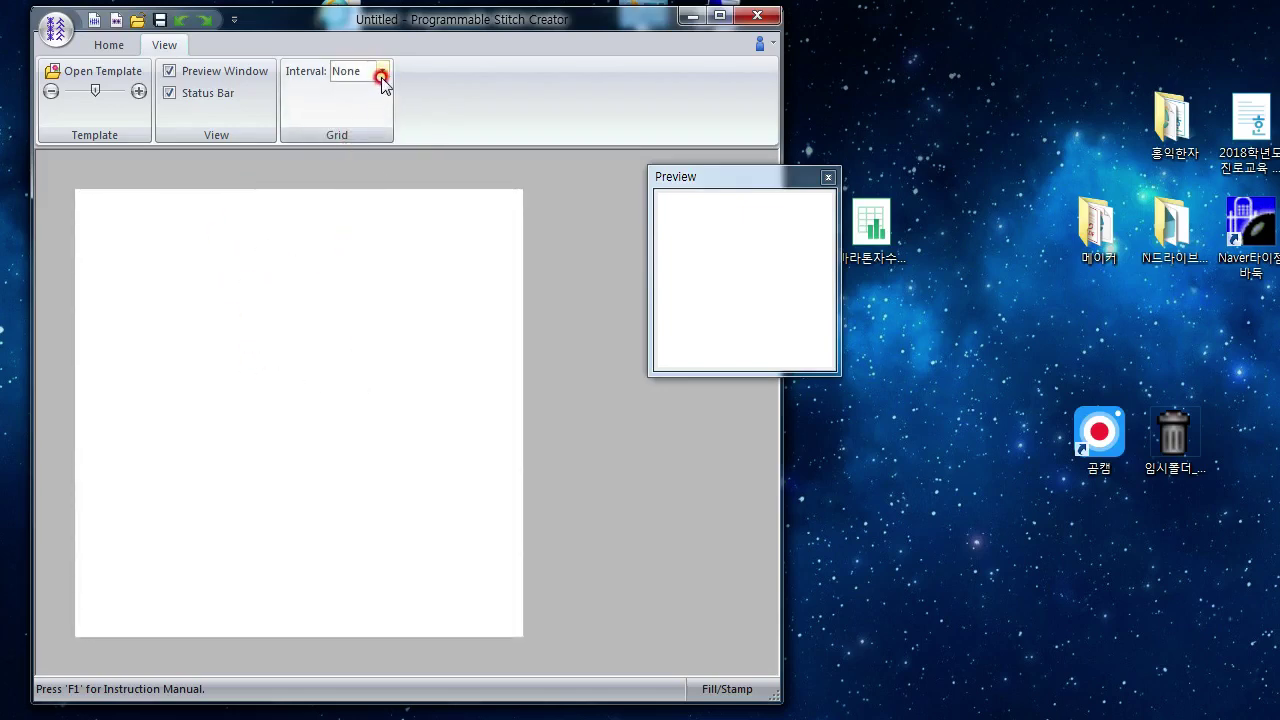
Step: Draw a trial multi-segment line that crosses itself in the upper half of the gridless canvas, and undo it
{"action": "left_click", "coordinate": [197, 281]}
{"action": "left_click", "coordinate": [318, 398]}
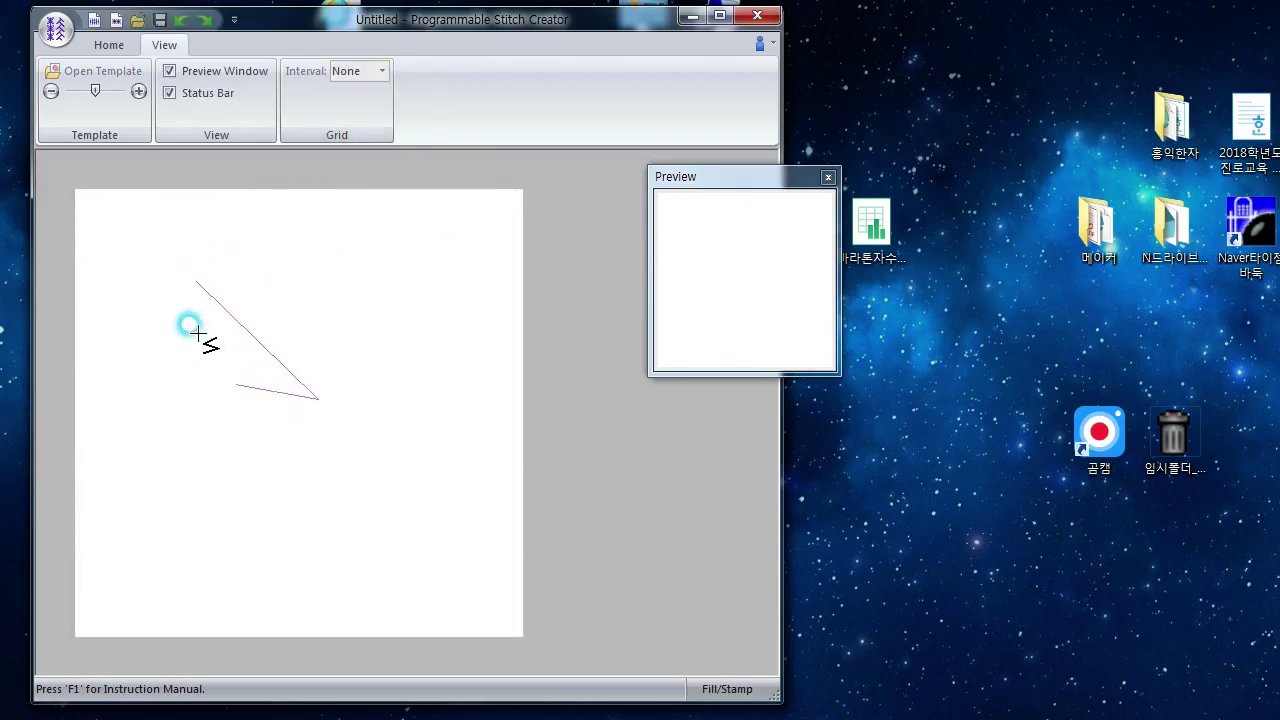
{"action": "left_click", "coordinate": [198, 332]}
{"action": "left_click", "coordinate": [324, 292]}
{"action": "left_click", "coordinate": [382, 316]}
{"action": "left_click", "coordinate": [392, 366]}
{"action": "double_click", "coordinate": [328, 404]}
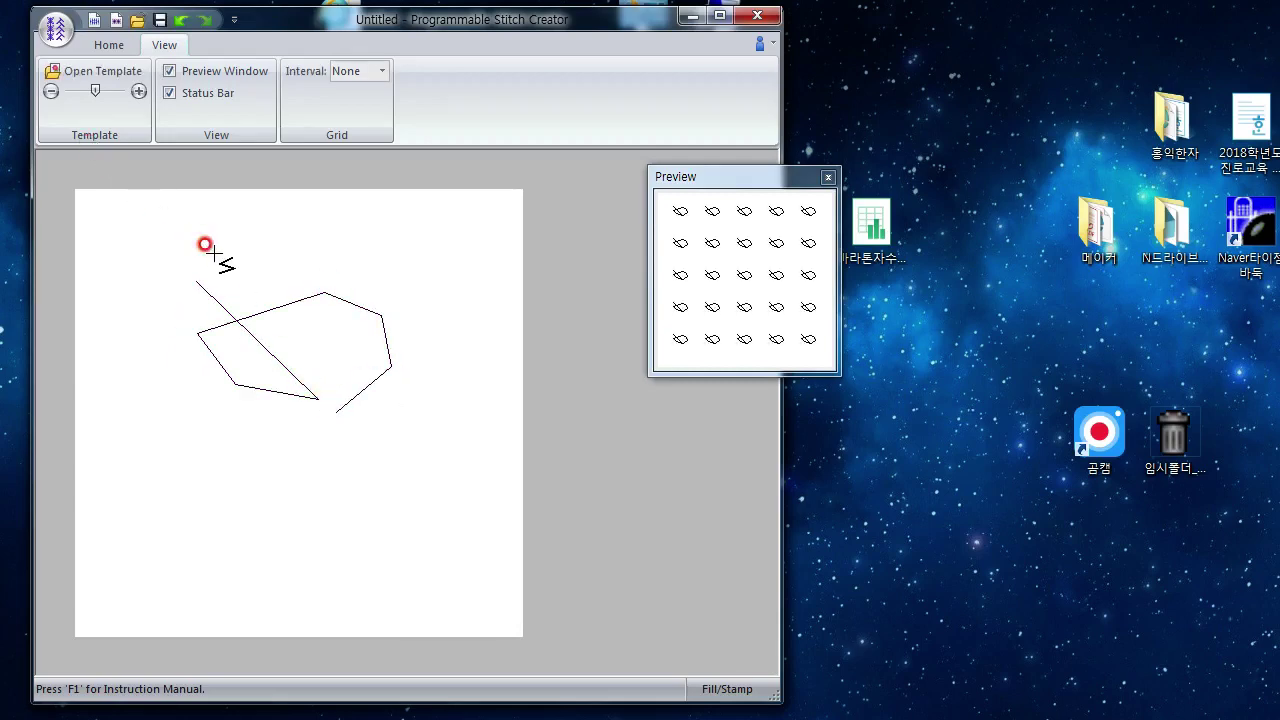
{"action": "key", "text": "ctrl+z"}
Step: Compare the Narrow, Medium and Wide grid intervals and leave the grid set to Medium
{"action": "left_click", "coordinate": [378, 71]}
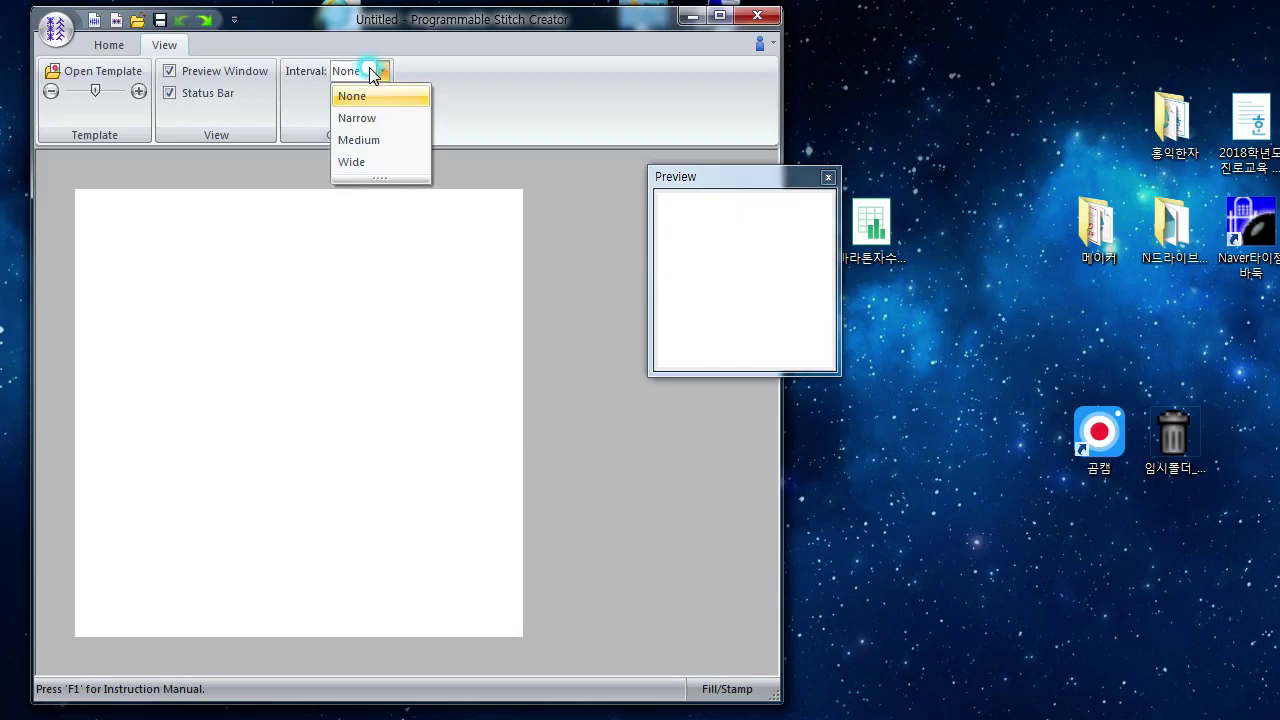
{"action": "left_click", "coordinate": [370, 118]}
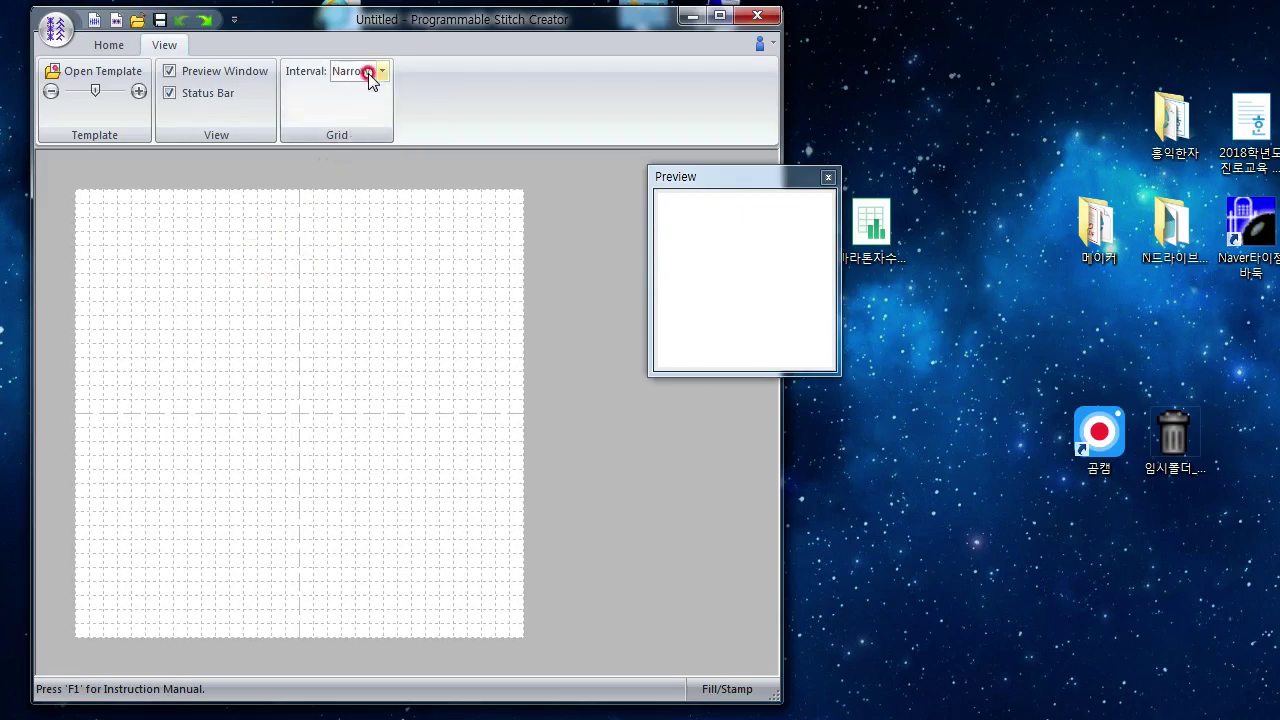
{"action": "left_click", "coordinate": [368, 73]}
{"action": "left_click", "coordinate": [367, 134]}
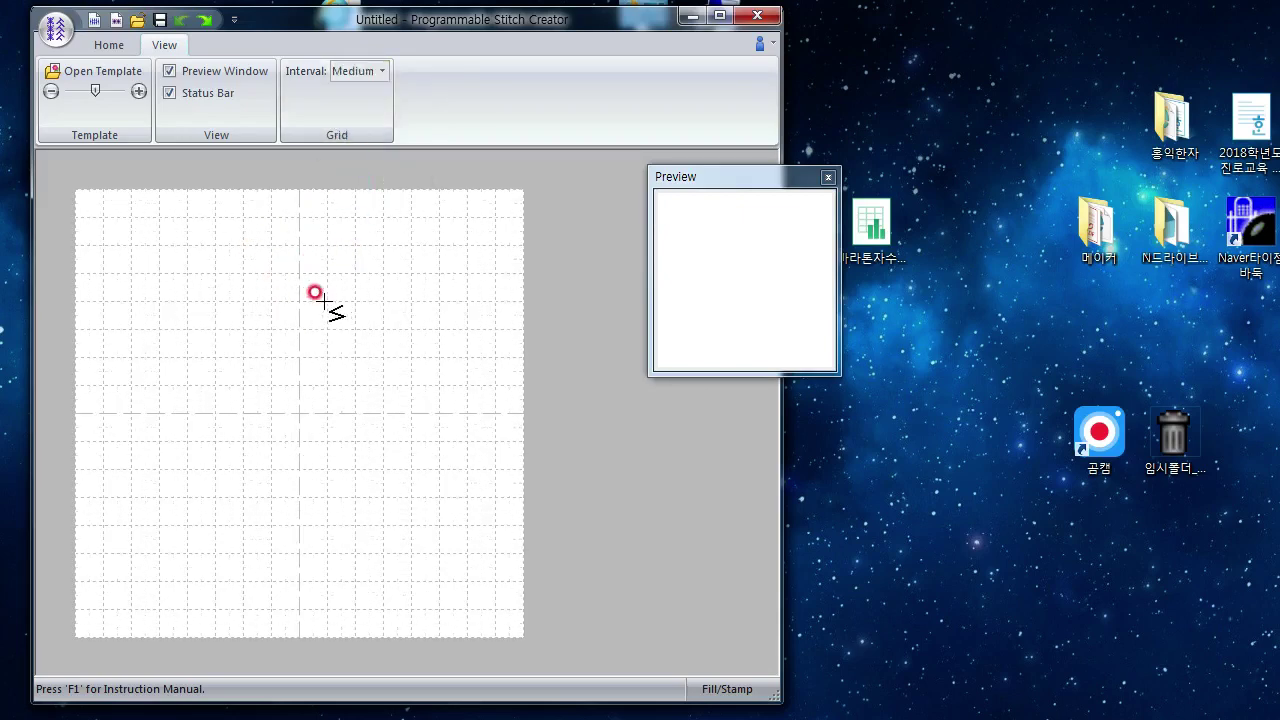
{"action": "left_click", "coordinate": [368, 73]}
{"action": "left_click", "coordinate": [368, 160]}
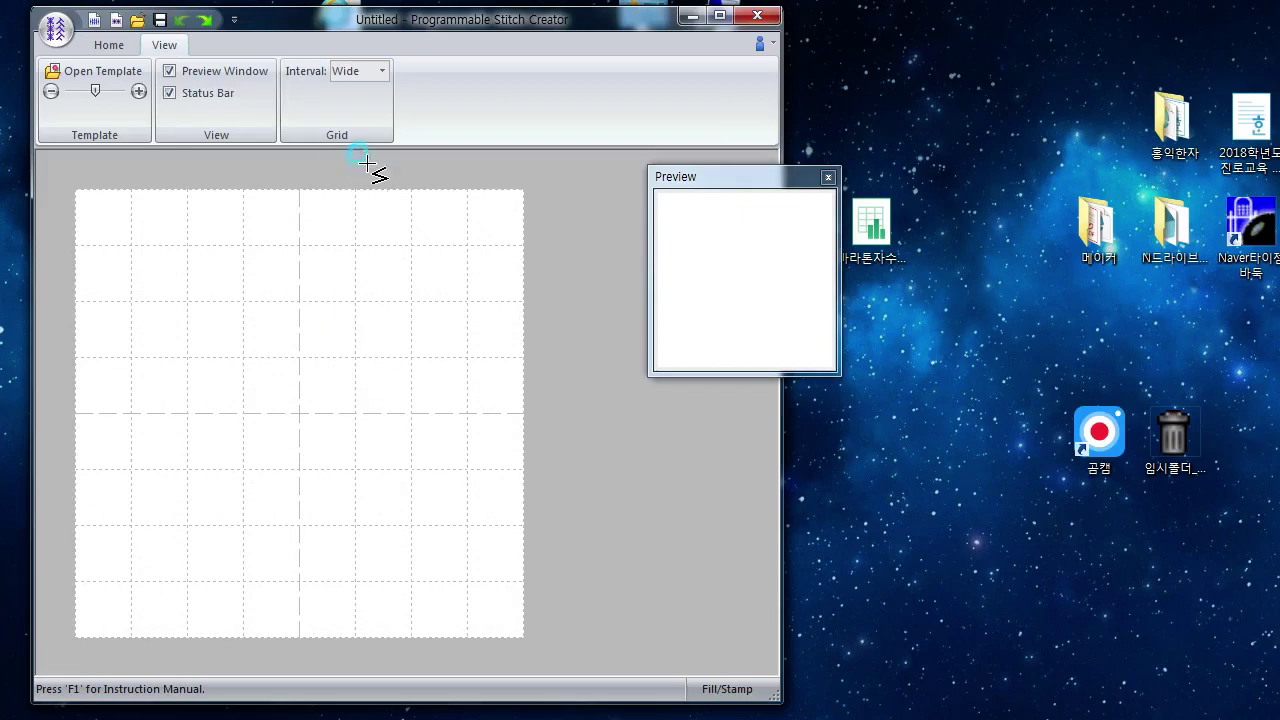
{"action": "left_click", "coordinate": [372, 71]}
{"action": "left_click", "coordinate": [368, 134]}
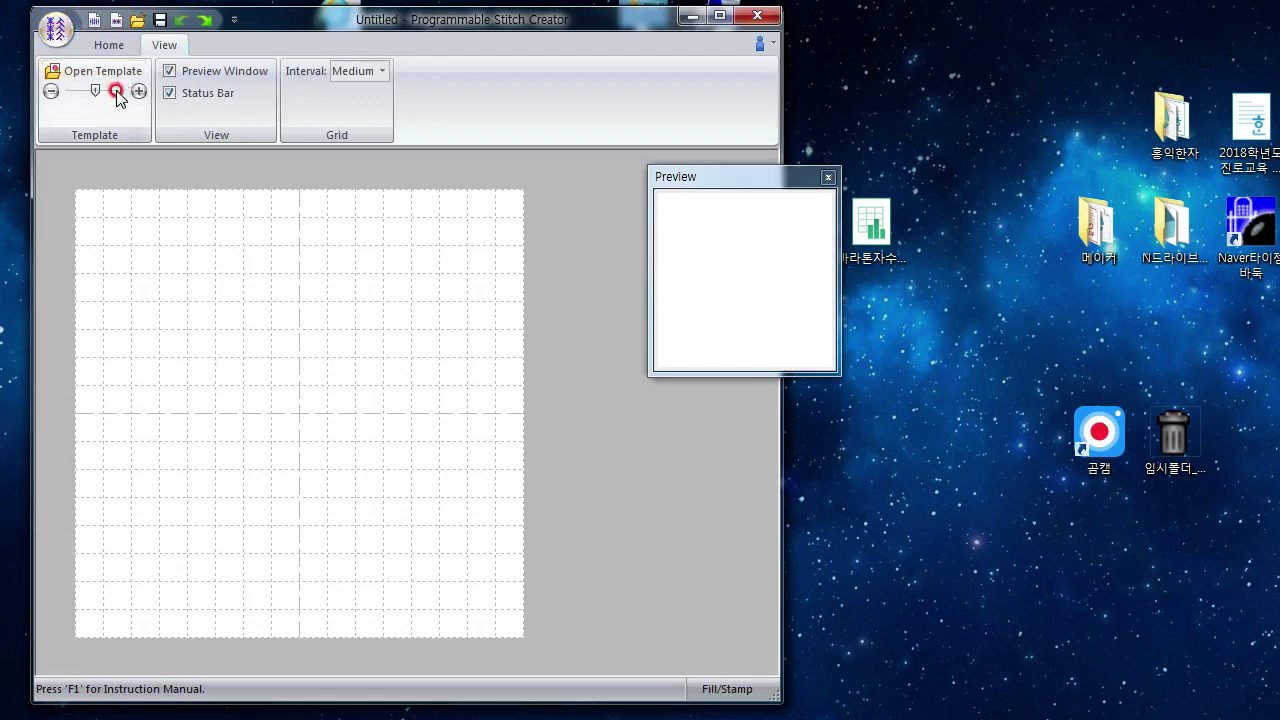
Step: Start opening a pattern, filter the Pattern folder to Motif files (PMF), and preview several motifs, including motif008.pmf and motif009.pmf
{"action": "left_click", "coordinate": [57, 30]}
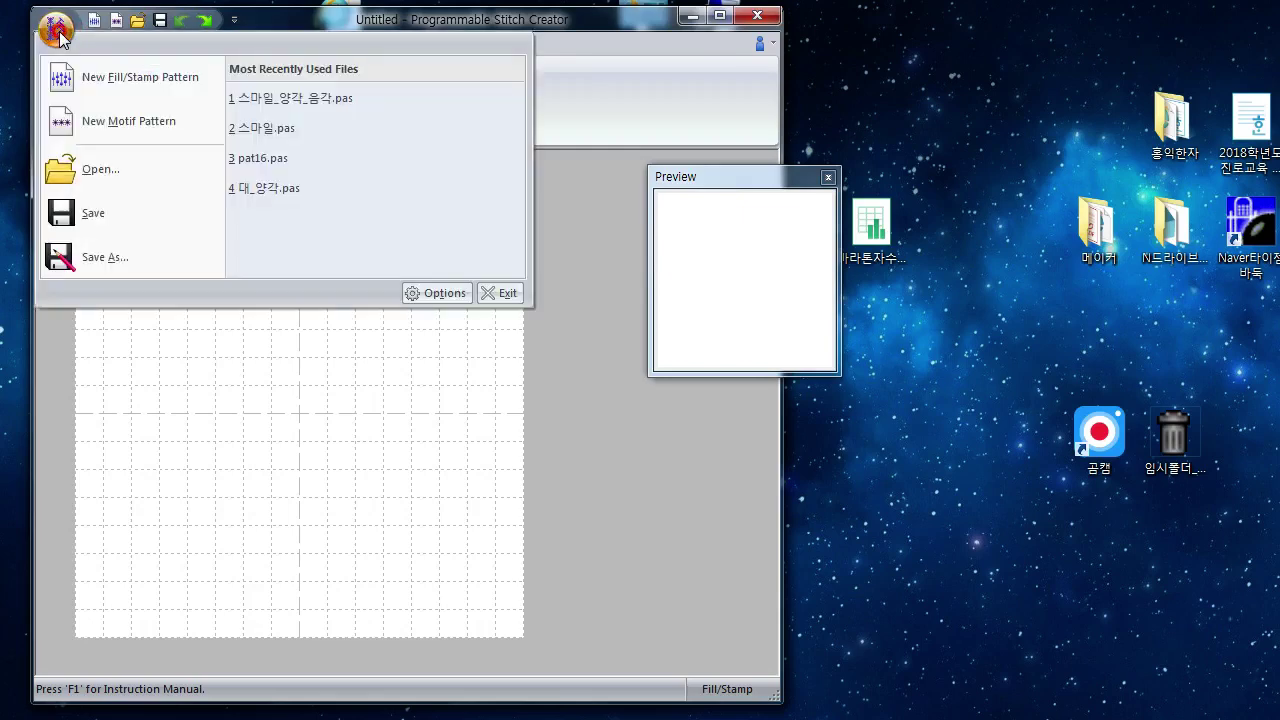
{"action": "left_click", "coordinate": [117, 160]}
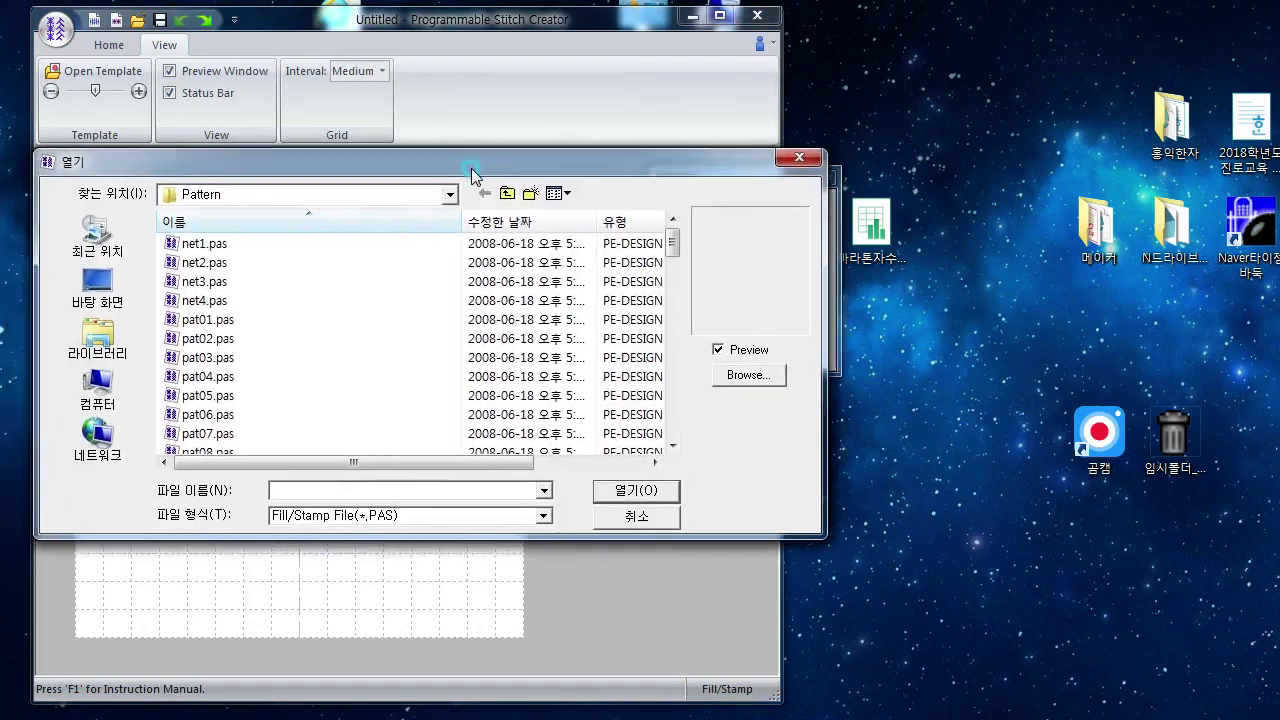
{"action": "left_click", "coordinate": [551, 512]}
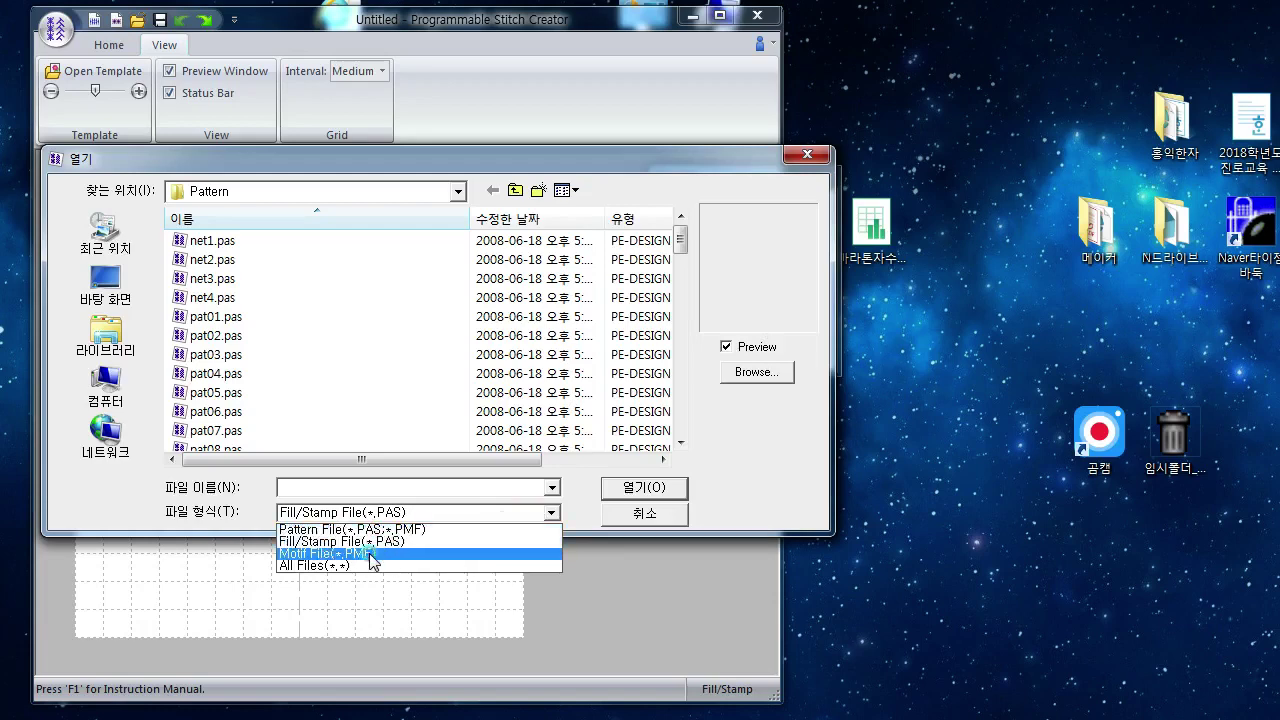
{"action": "left_click", "coordinate": [370, 553]}
{"action": "left_click", "coordinate": [255, 373]}
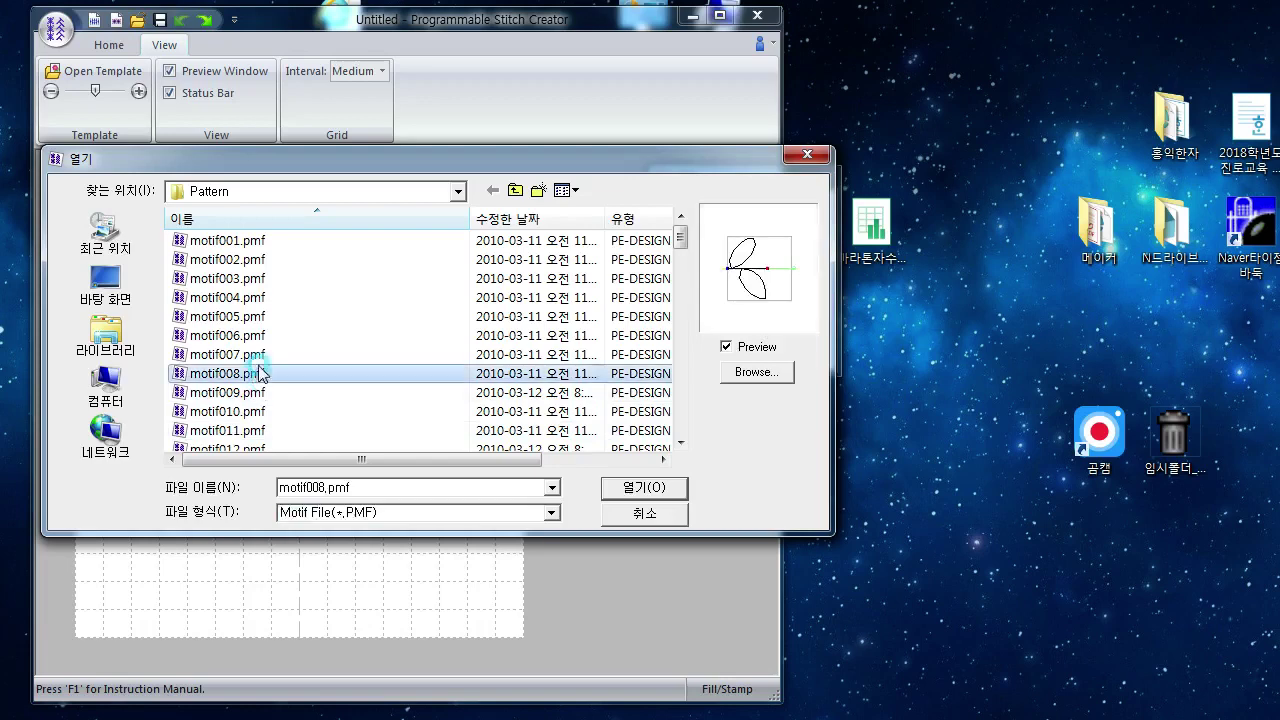
{"action": "left_click", "coordinate": [252, 297]}
{"action": "left_click", "coordinate": [252, 259]}
{"action": "left_click", "coordinate": [252, 392]}
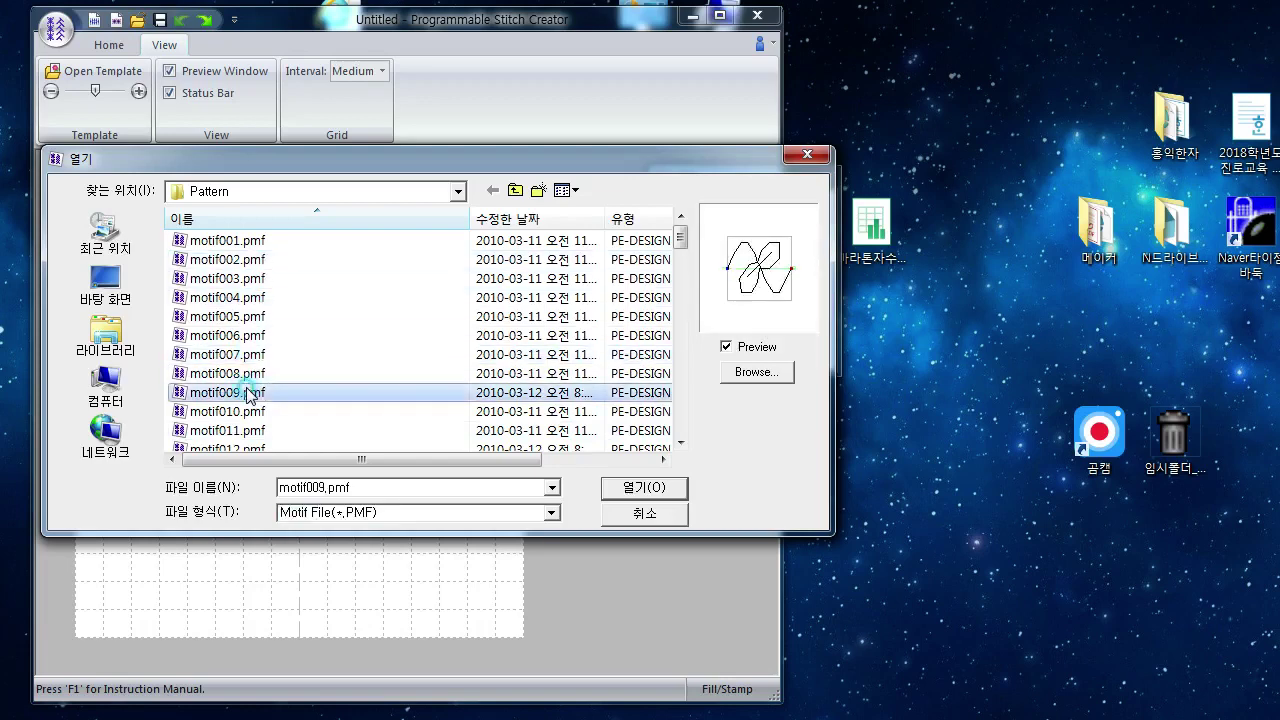
Step: Filter the file list to Fill/Stamp files (PAS) and preview stampX.pas and stampZ.pas
{"action": "left_click", "coordinate": [424, 519]}
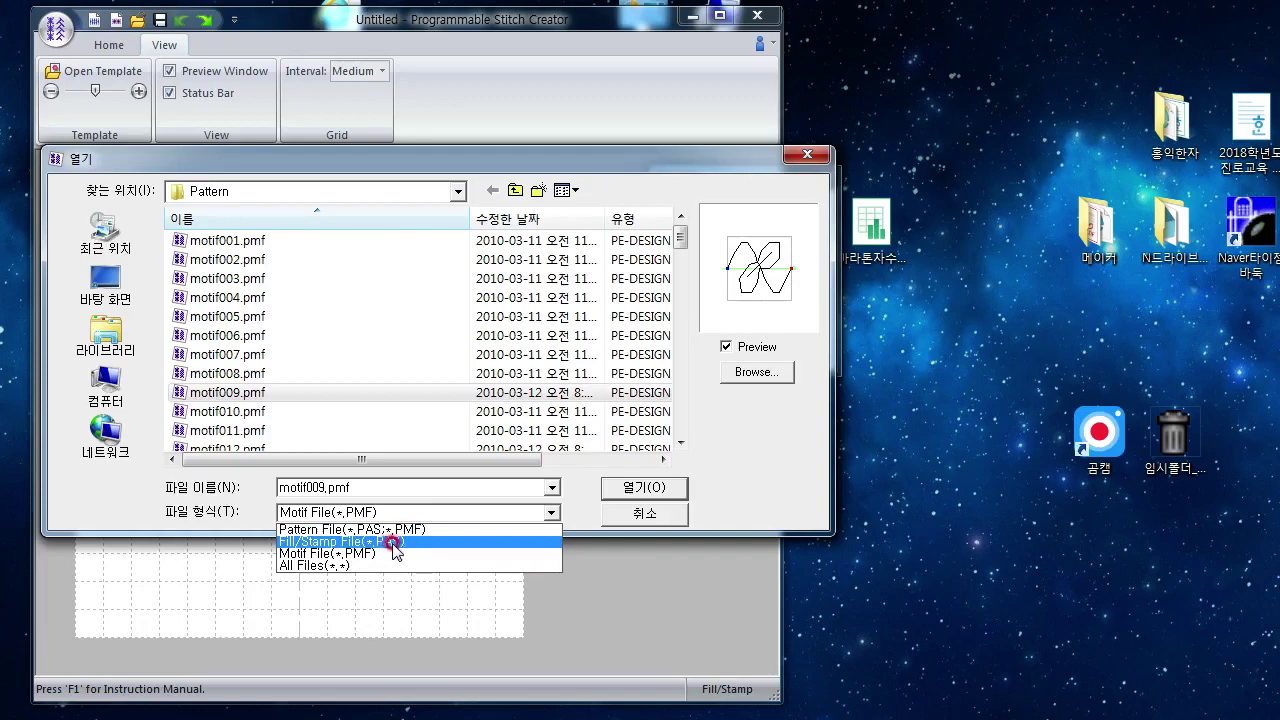
{"action": "left_click", "coordinate": [392, 548]}
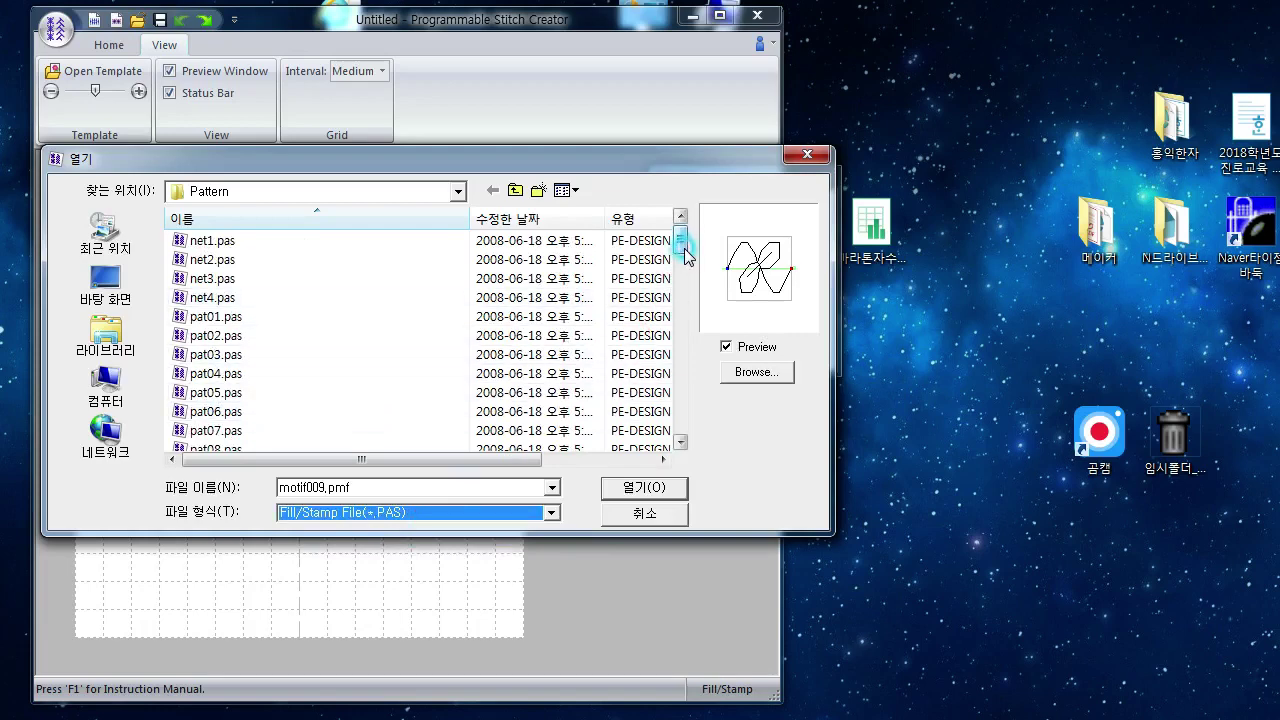
{"action": "left_click_drag", "start_coordinate": [684, 255], "coordinate": [672, 400]}
{"action": "left_click", "coordinate": [255, 282]}
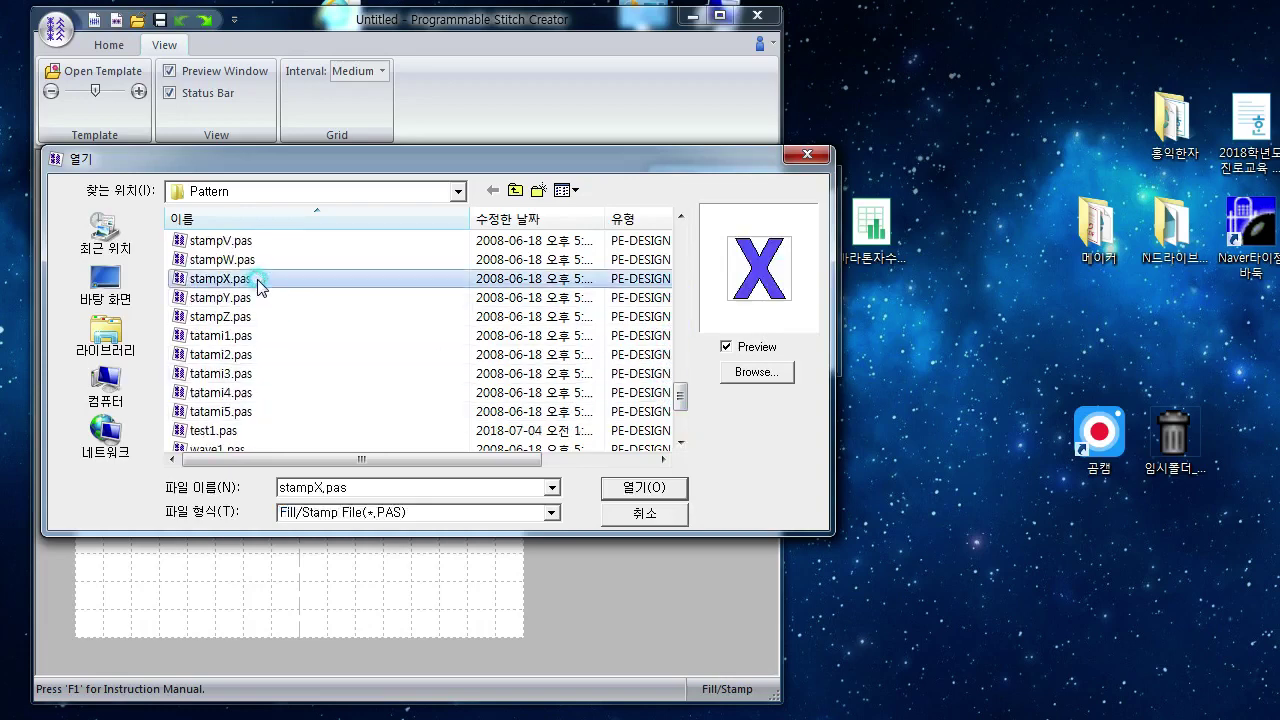
{"action": "left_click", "coordinate": [250, 316]}
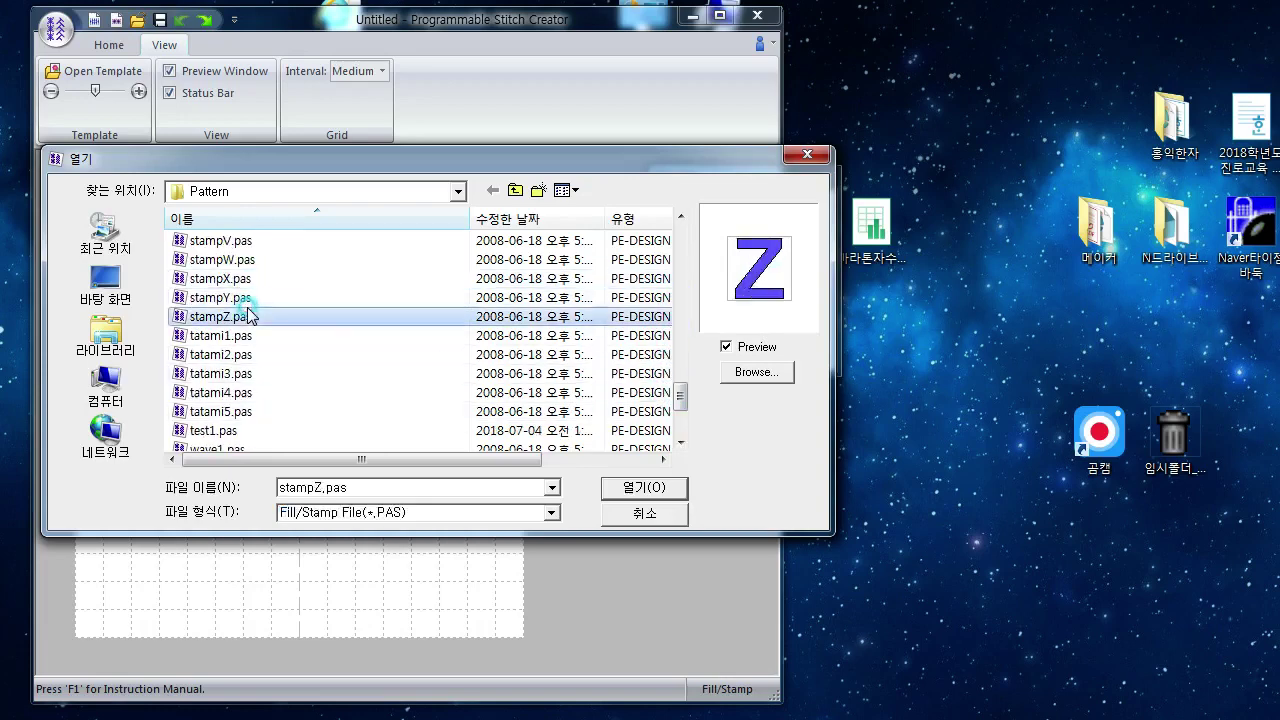
Step: Switch the file preview off and on again for the selected stamp pattern
{"action": "left_click", "coordinate": [728, 347]}
{"action": "left_click", "coordinate": [727, 347]}
{"action": "left_click", "coordinate": [727, 347]}
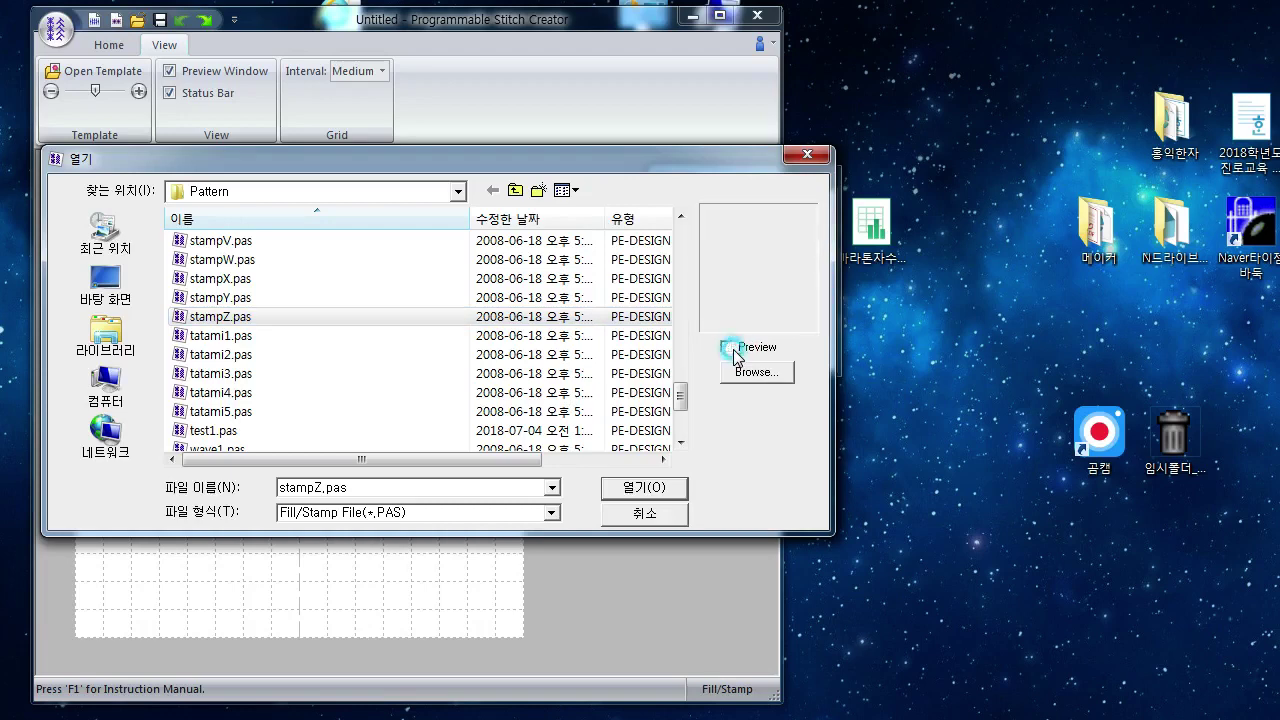
{"action": "left_click", "coordinate": [727, 347]}
Step: Open the wave1 fill pattern from the thumbnail browser and move the preview window in beside the pattern
{"action": "left_click", "coordinate": [741, 374]}
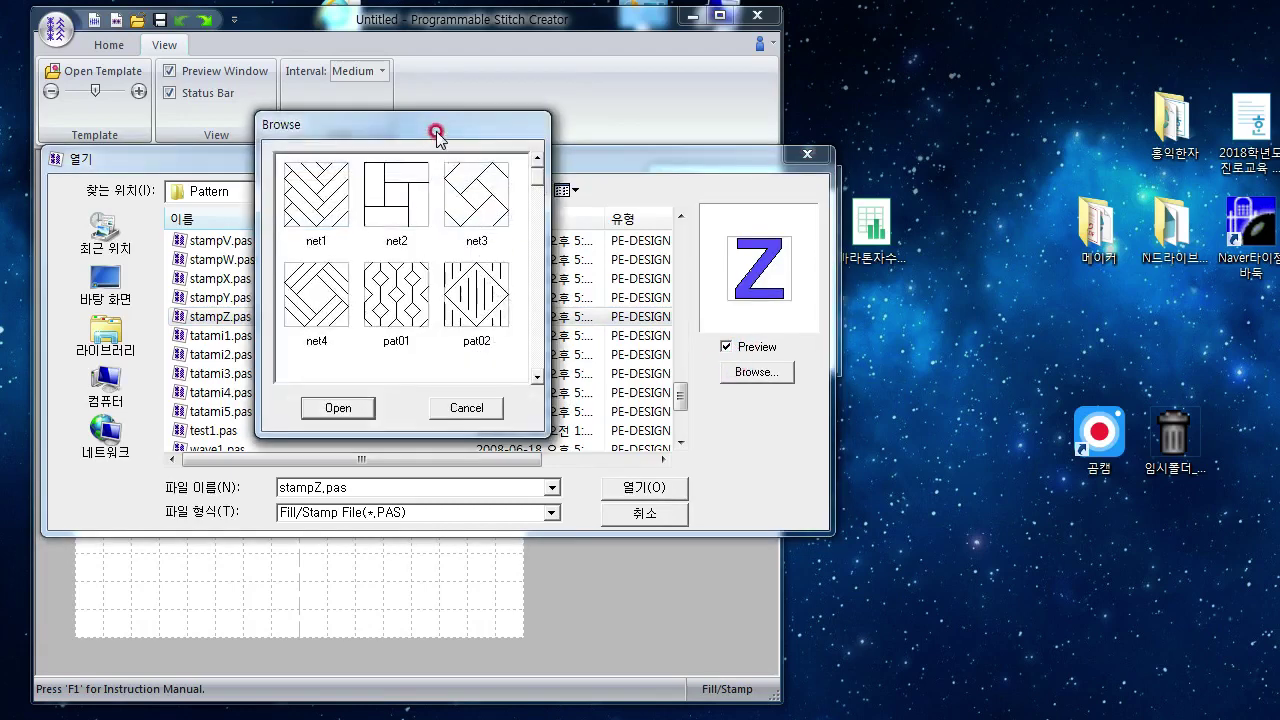
{"action": "left_click_drag", "start_coordinate": [434, 134], "coordinate": [562, 179]}
{"action": "left_click_drag", "start_coordinate": [671, 222], "coordinate": [668, 402]}
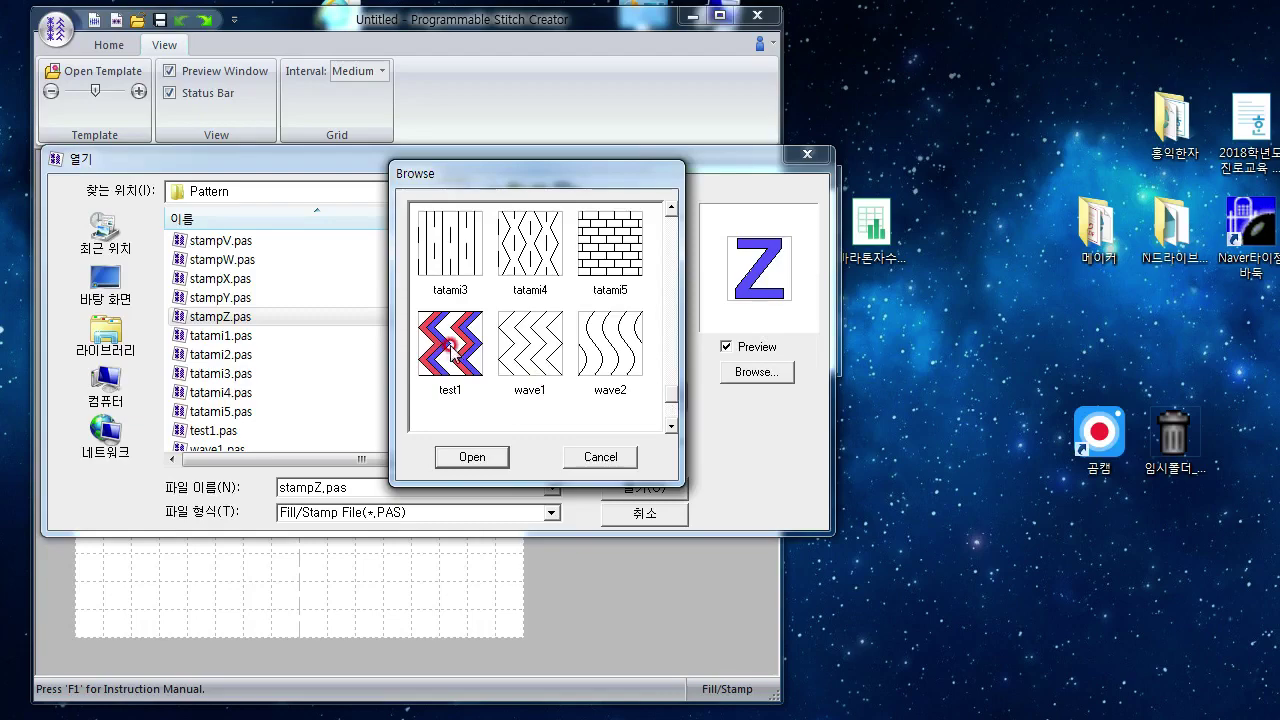
{"action": "left_click", "coordinate": [522, 344]}
{"action": "left_click", "coordinate": [474, 457]}
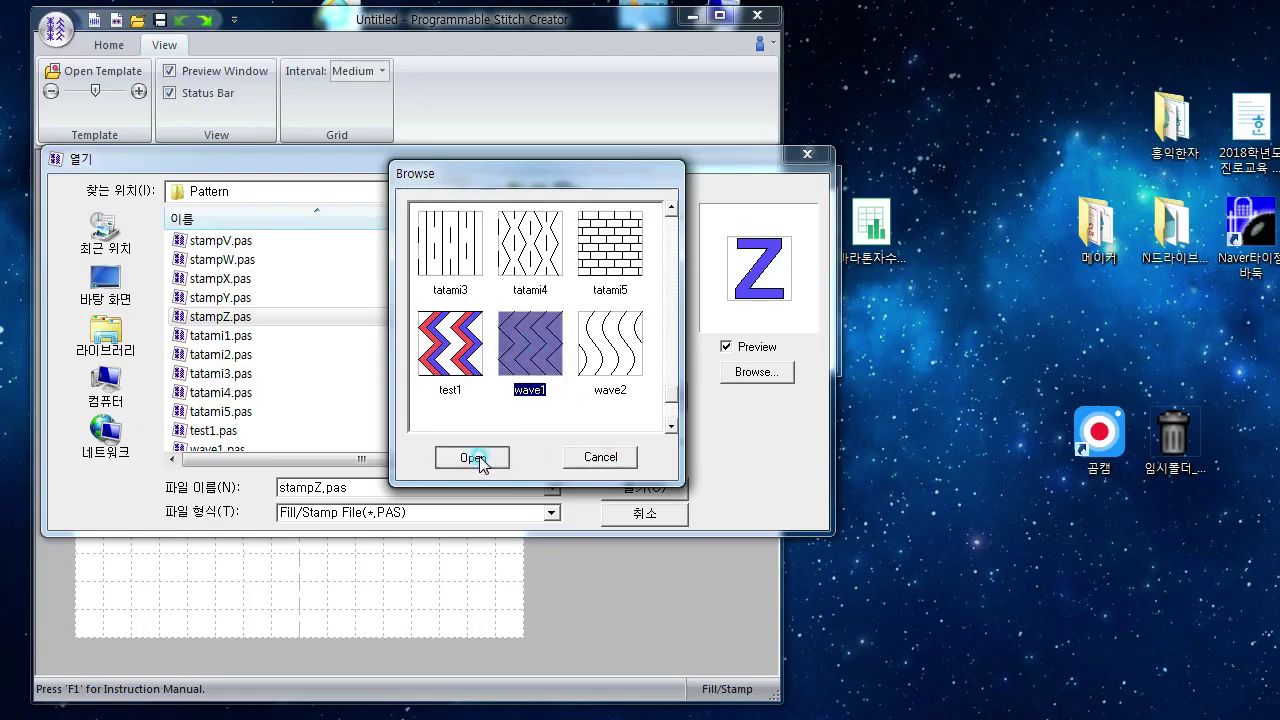
{"action": "left_click", "coordinate": [417, 408]}
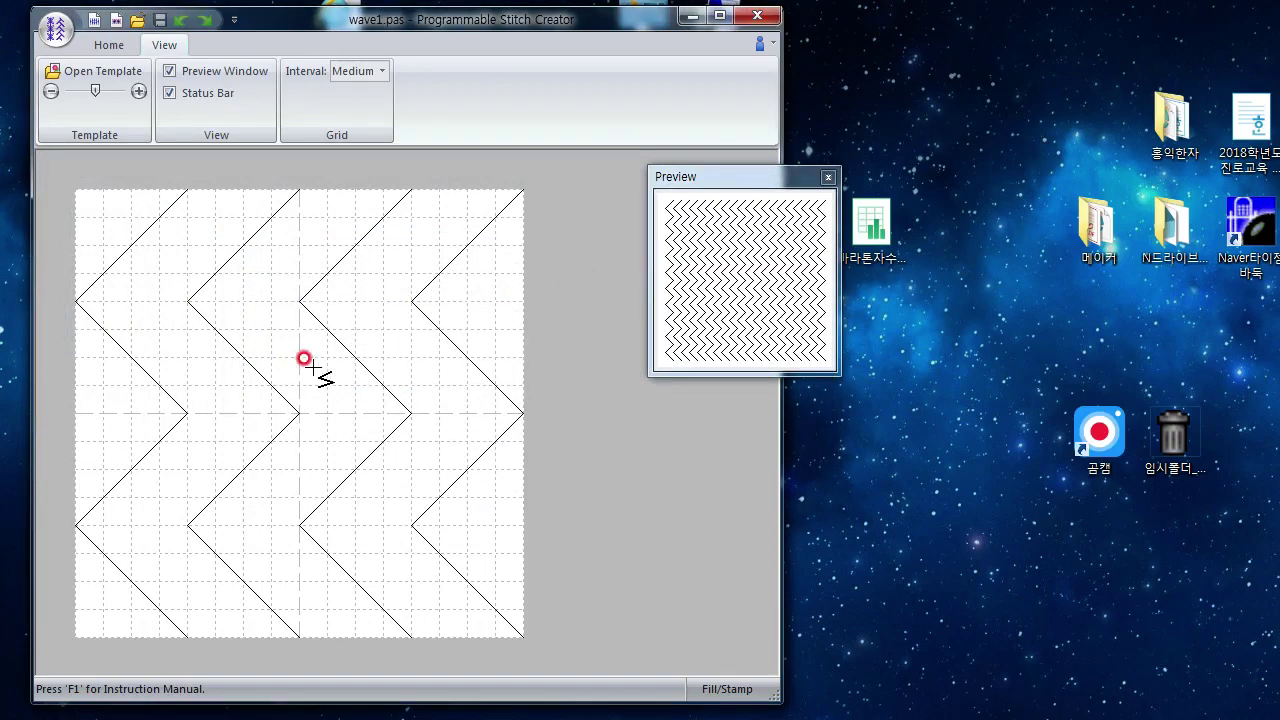
{"action": "left_click_drag", "start_coordinate": [670, 178], "coordinate": [594, 211]}
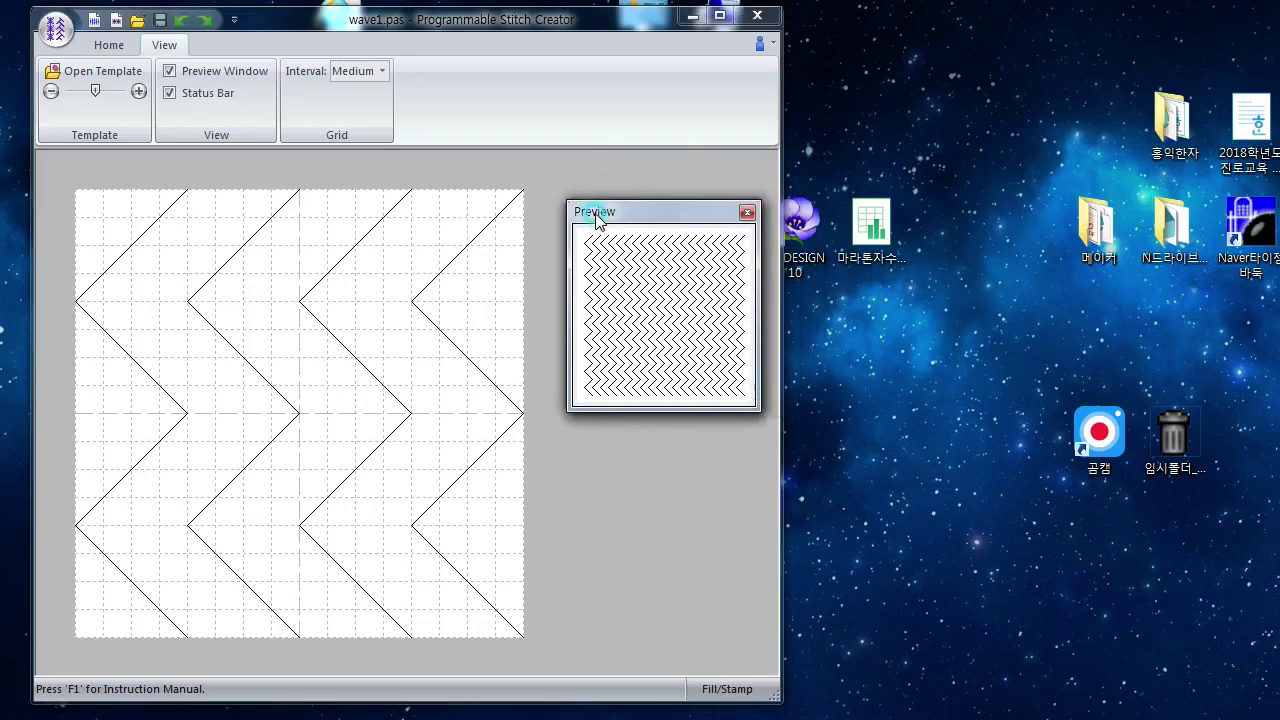
Step: Switch the preview window and the status bar off and on again
{"action": "left_click", "coordinate": [170, 71]}
{"action": "left_click", "coordinate": [171, 72]}
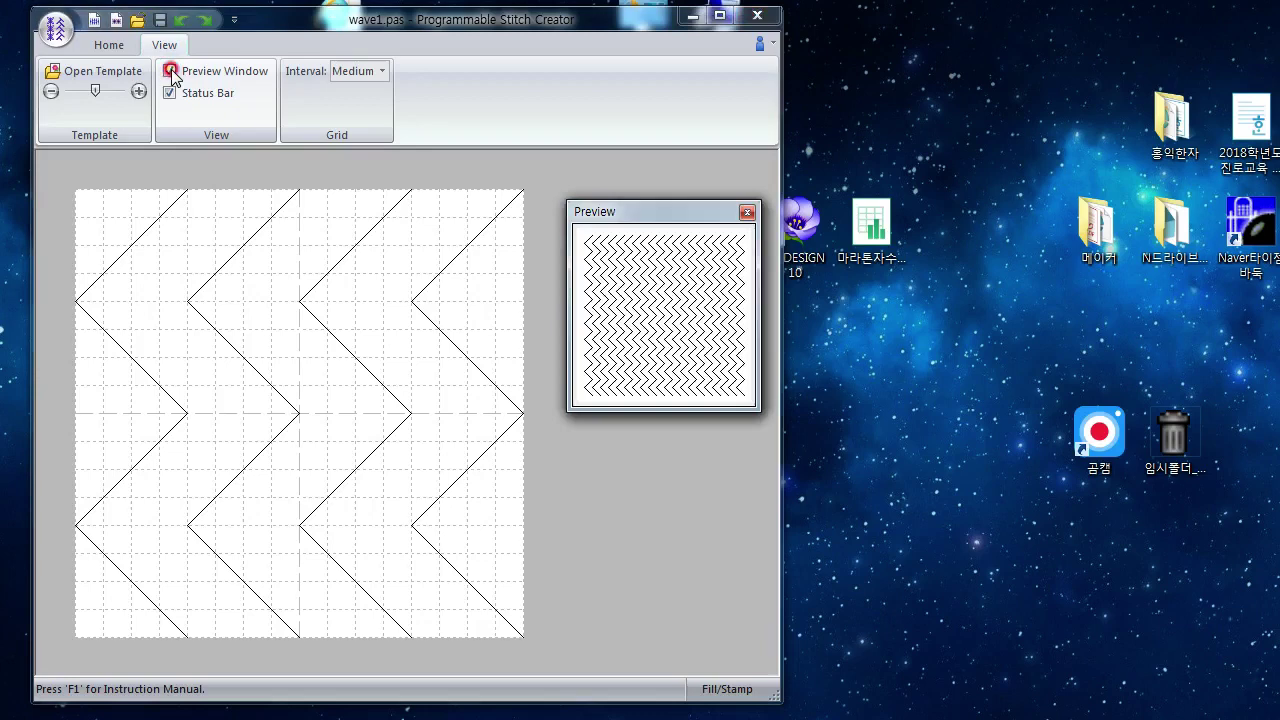
{"action": "left_click", "coordinate": [171, 72]}
{"action": "left_click", "coordinate": [171, 72]}
{"action": "left_click", "coordinate": [182, 92]}
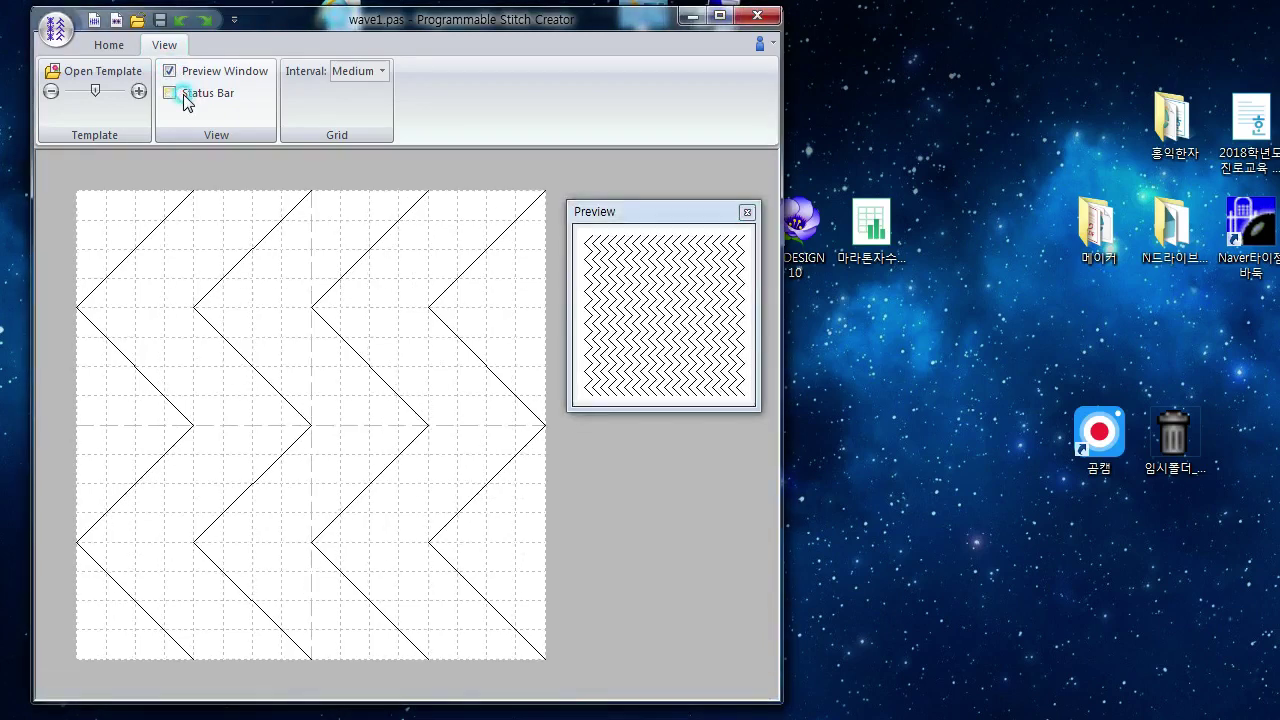
{"action": "left_click", "coordinate": [183, 93]}
{"action": "left_click", "coordinate": [183, 94]}
{"action": "left_click", "coordinate": [183, 94]}
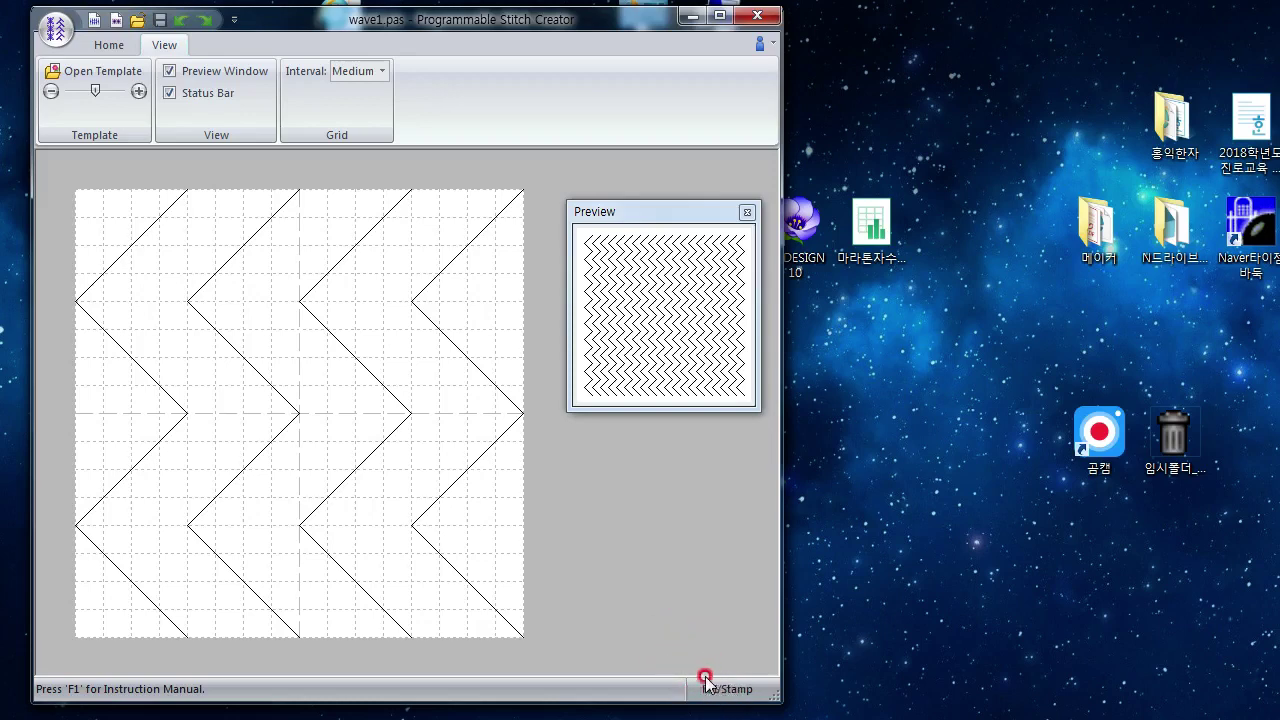
Step: Try the Select and Select Point tools and return to the Draw Line tool
{"action": "left_click", "coordinate": [106, 48]}
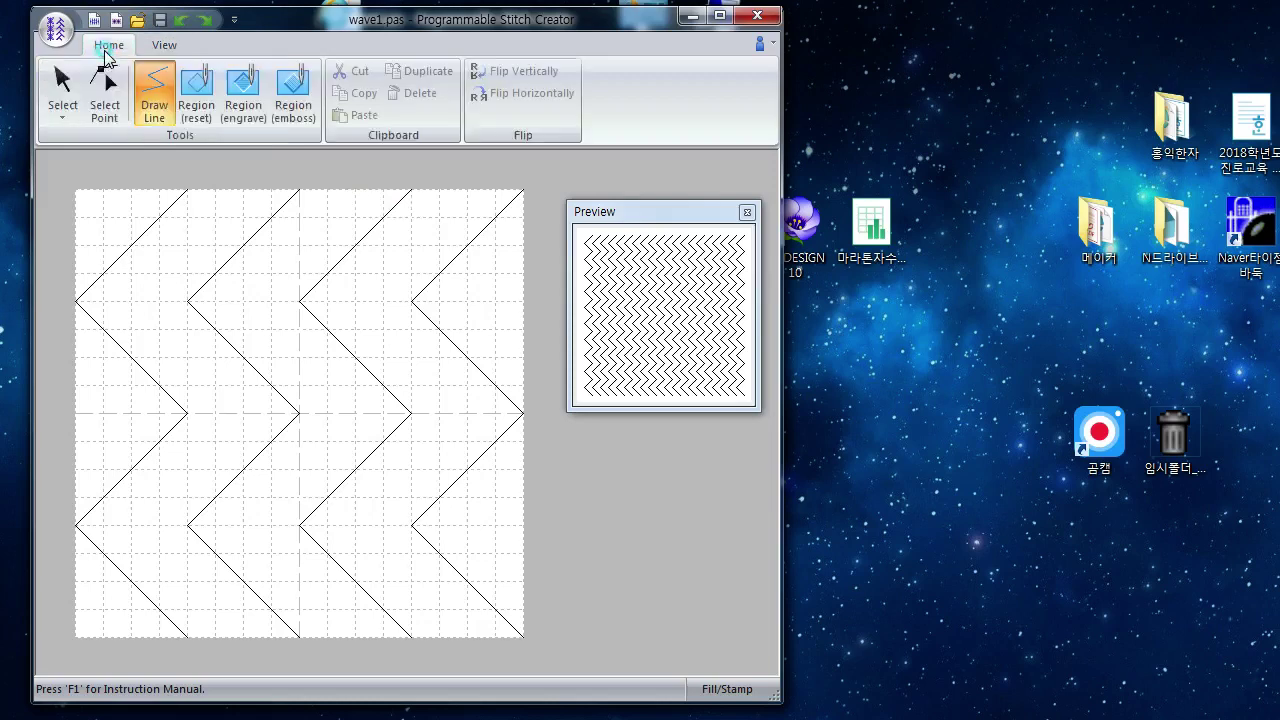
{"action": "left_click", "coordinate": [150, 45]}
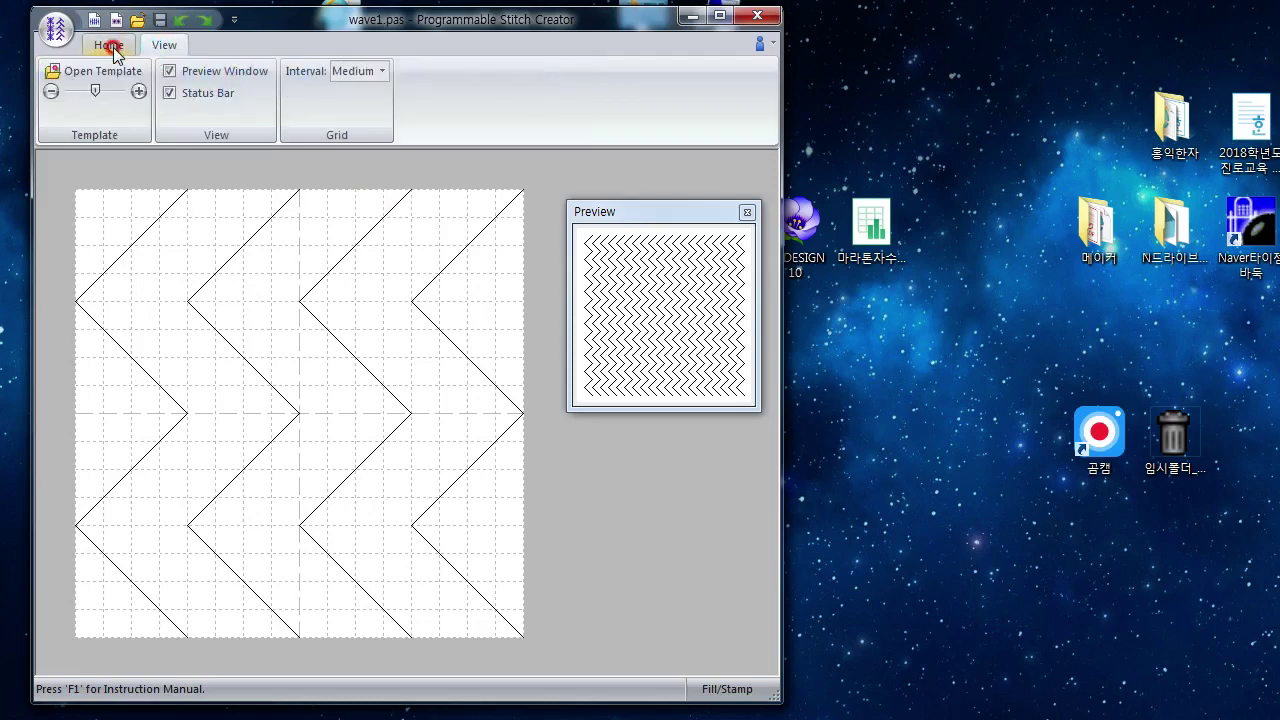
{"action": "left_click", "coordinate": [106, 45]}
{"action": "left_click", "coordinate": [207, 172]}
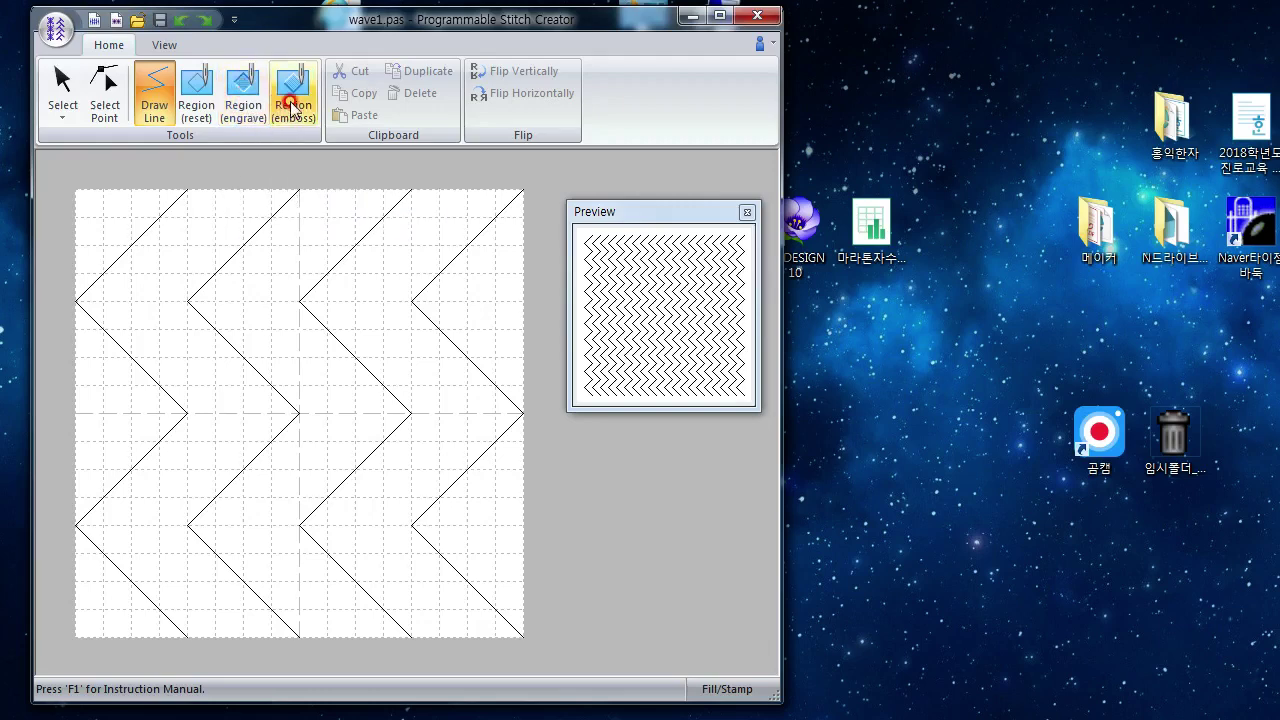
{"action": "left_click", "coordinate": [68, 88]}
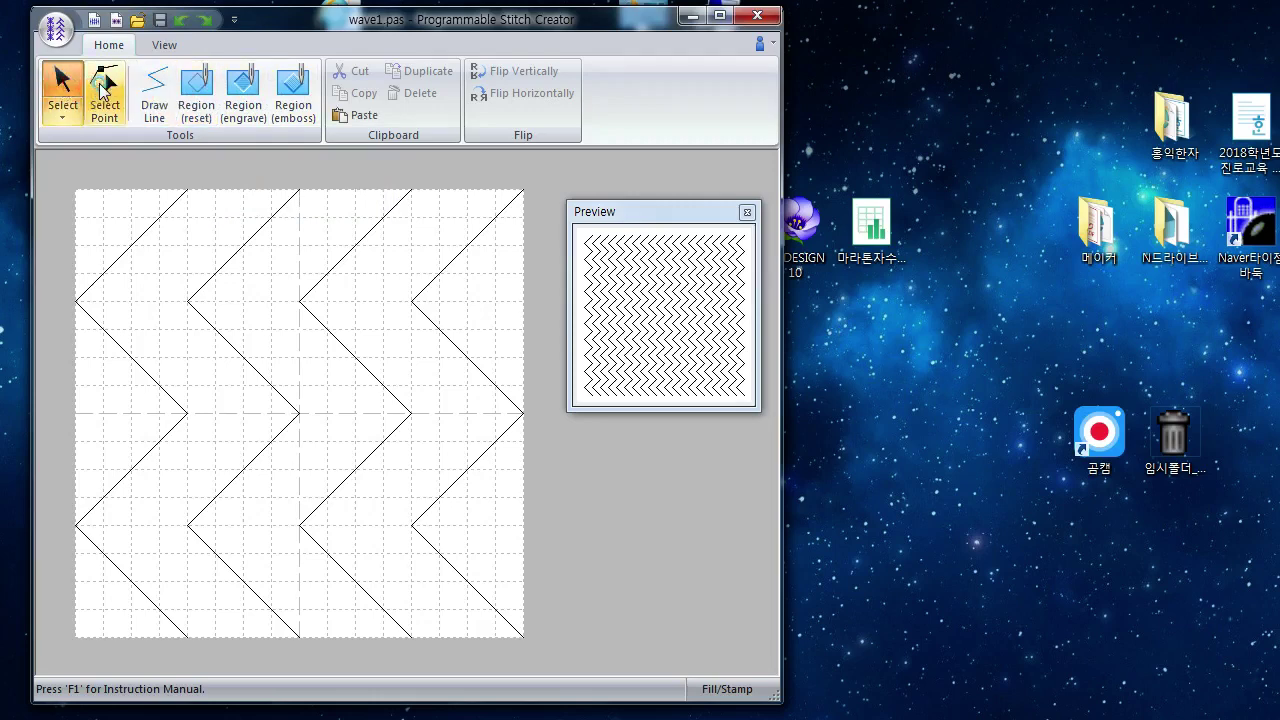
{"action": "left_click", "coordinate": [103, 90]}
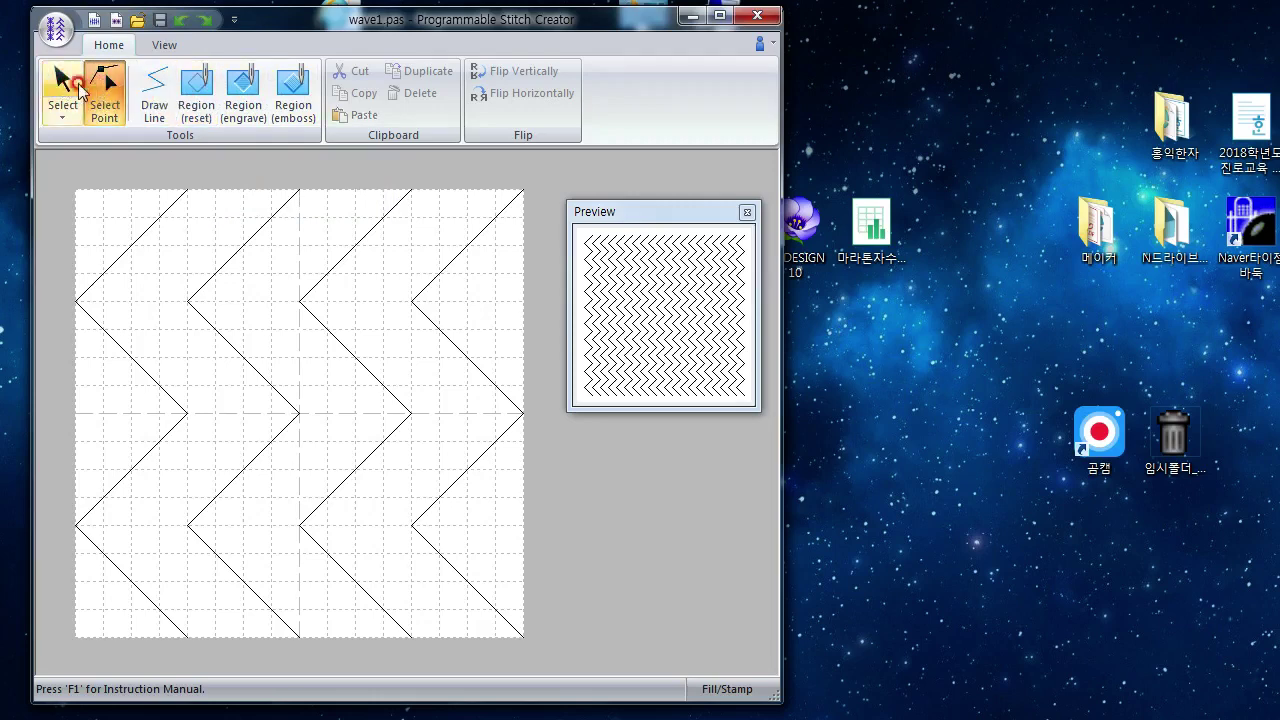
{"action": "left_click", "coordinate": [152, 88]}
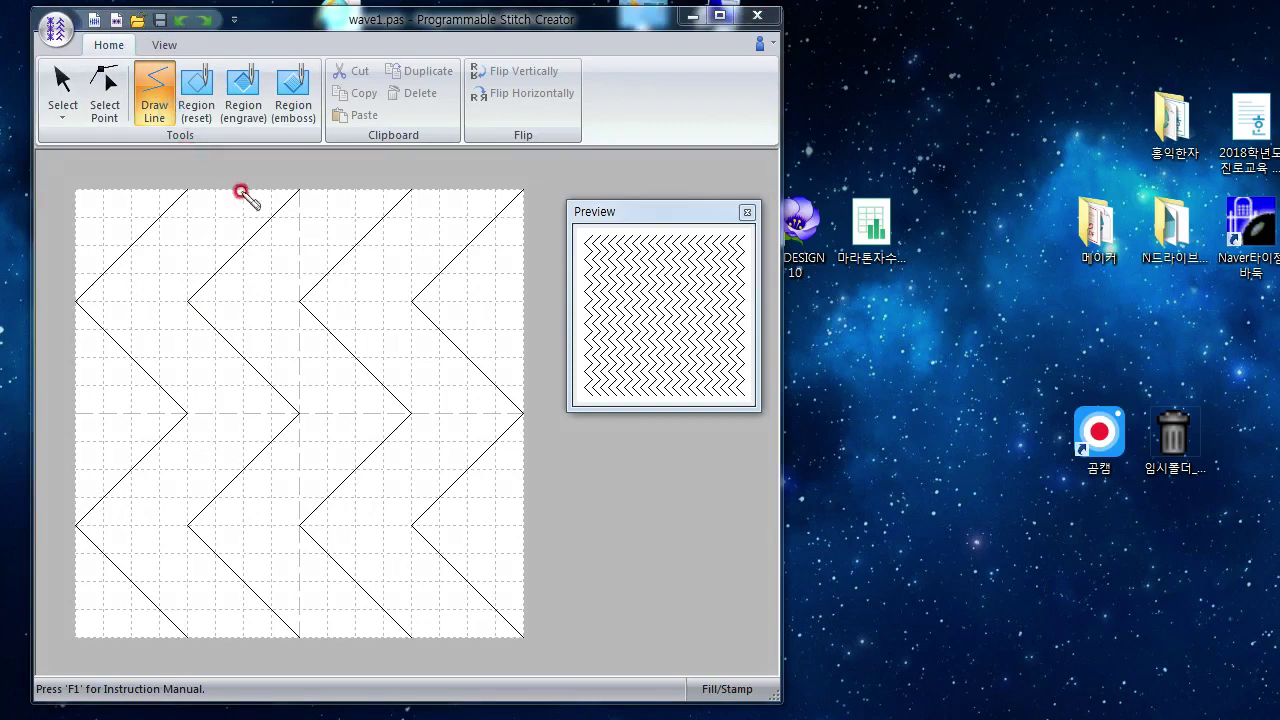
{"action": "mouse_move", "coordinate": [243, 193]}
{"action": "left_mouse_down"}
{"action": "mouse_move", "coordinate": [207, 219]}
{"action": "mouse_move", "coordinate": [144, 316]}
{"action": "mouse_move", "coordinate": [230, 425]}
{"action": "mouse_move", "coordinate": [210, 478]}
{"action": "mouse_move", "coordinate": [165, 530]}
{"action": "mouse_move", "coordinate": [235, 628]}
{"action": "left_mouse_up"}
{"action": "mouse_move", "coordinate": [458, 192]}
{"action": "left_mouse_down"}
{"action": "mouse_move", "coordinate": [369, 298]}
{"action": "mouse_move", "coordinate": [456, 418]}
{"action": "mouse_move", "coordinate": [374, 533]}
{"action": "mouse_move", "coordinate": [466, 636]}
{"action": "left_mouse_up"}
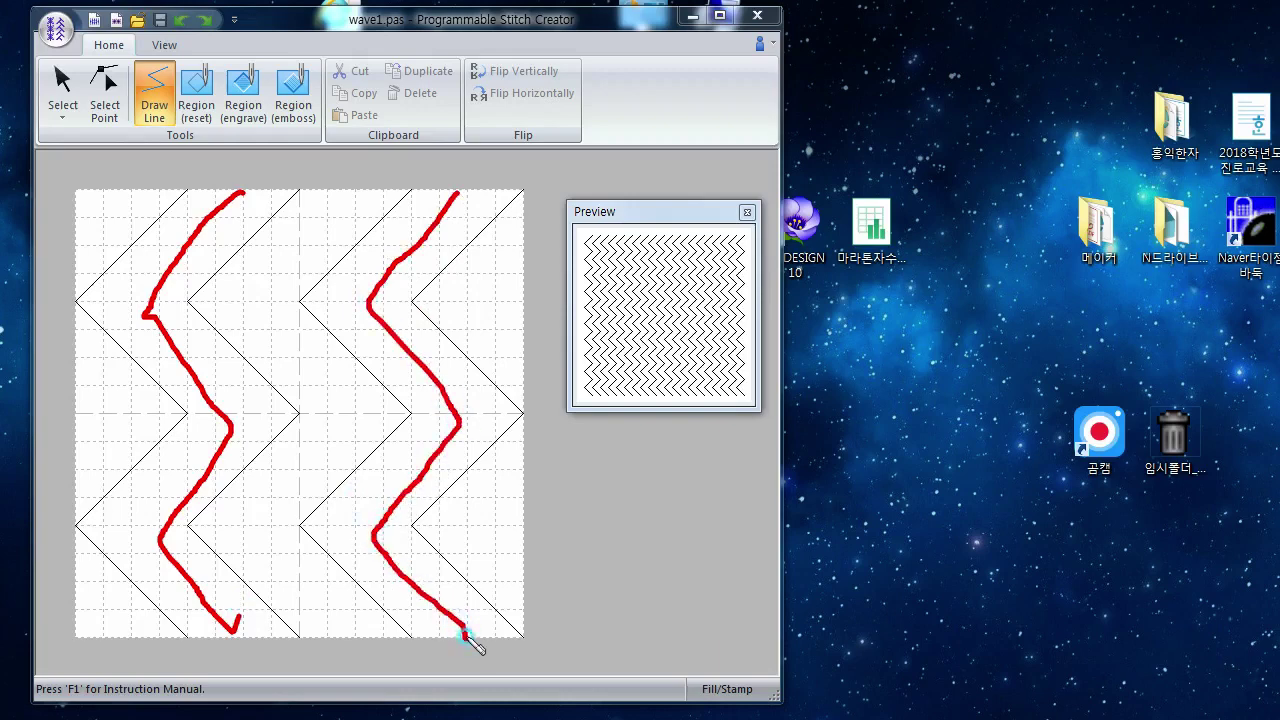
{"action": "key", "text": "Escape"}
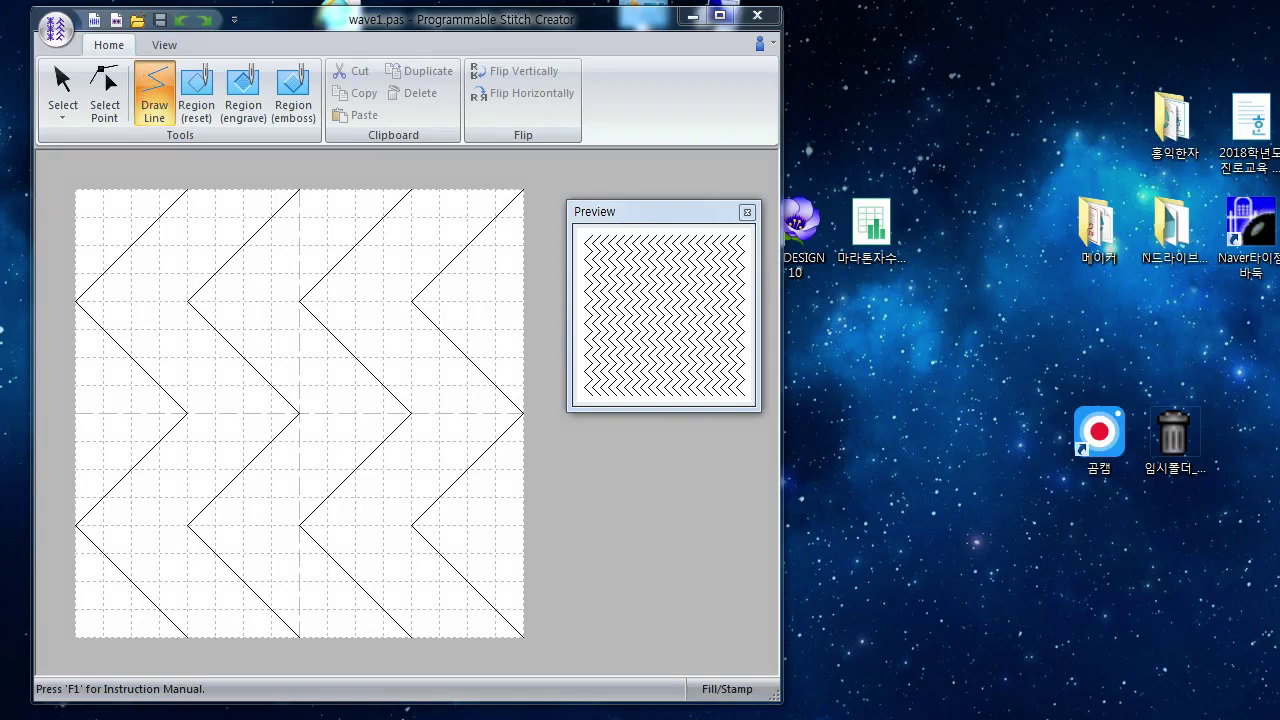
Step: Draw two parallel zigzag lines, one halfway between the first and second existing zigzags and one halfway between the third and fourth
{"action": "left_click", "coordinate": [240, 190]}
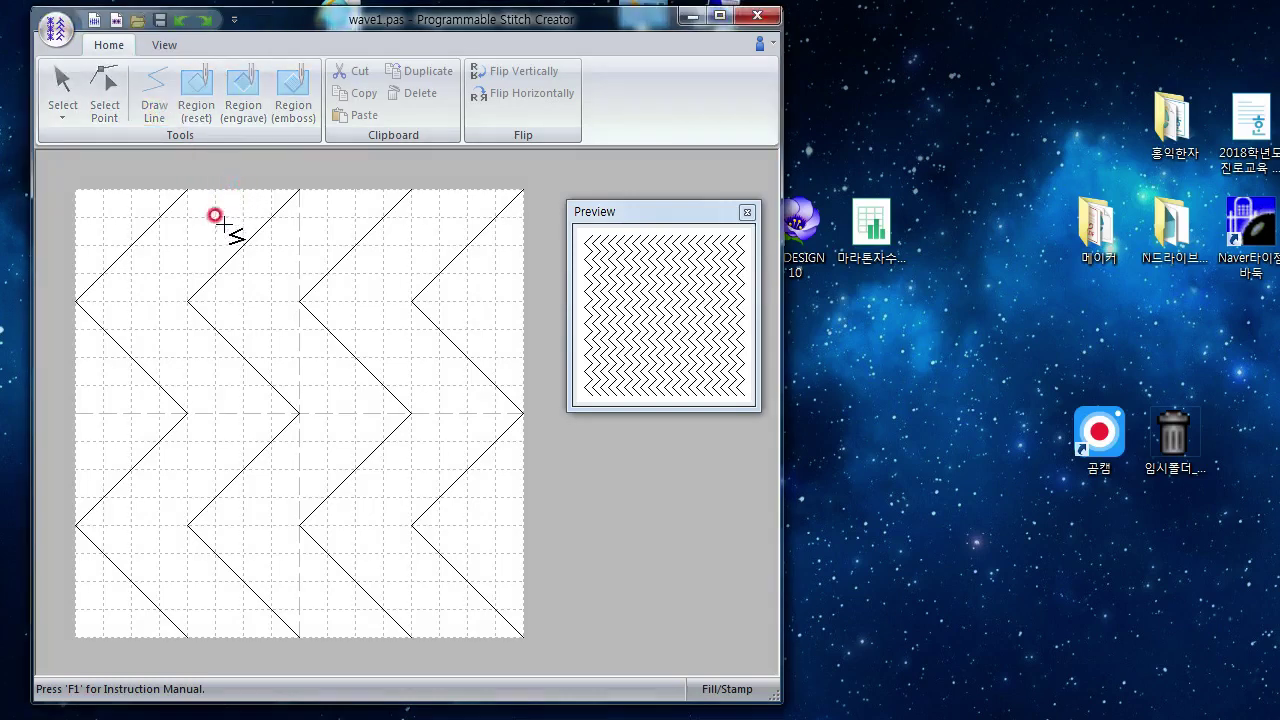
{"action": "mouse_move", "coordinate": [211, 215]}
{"action": "left_mouse_down"}
{"action": "mouse_move", "coordinate": [120, 294]}
{"action": "mouse_move", "coordinate": [232, 407]}
{"action": "mouse_move", "coordinate": [210, 409]}
{"action": "mouse_move", "coordinate": [223, 377]}
{"action": "mouse_move", "coordinate": [177, 337]}
{"action": "mouse_move", "coordinate": [224, 401]}
{"action": "mouse_move", "coordinate": [123, 514]}
{"action": "mouse_move", "coordinate": [217, 629]}
{"action": "mouse_move", "coordinate": [232, 630]}
{"action": "mouse_move", "coordinate": [208, 227]}
{"action": "left_mouse_up"}
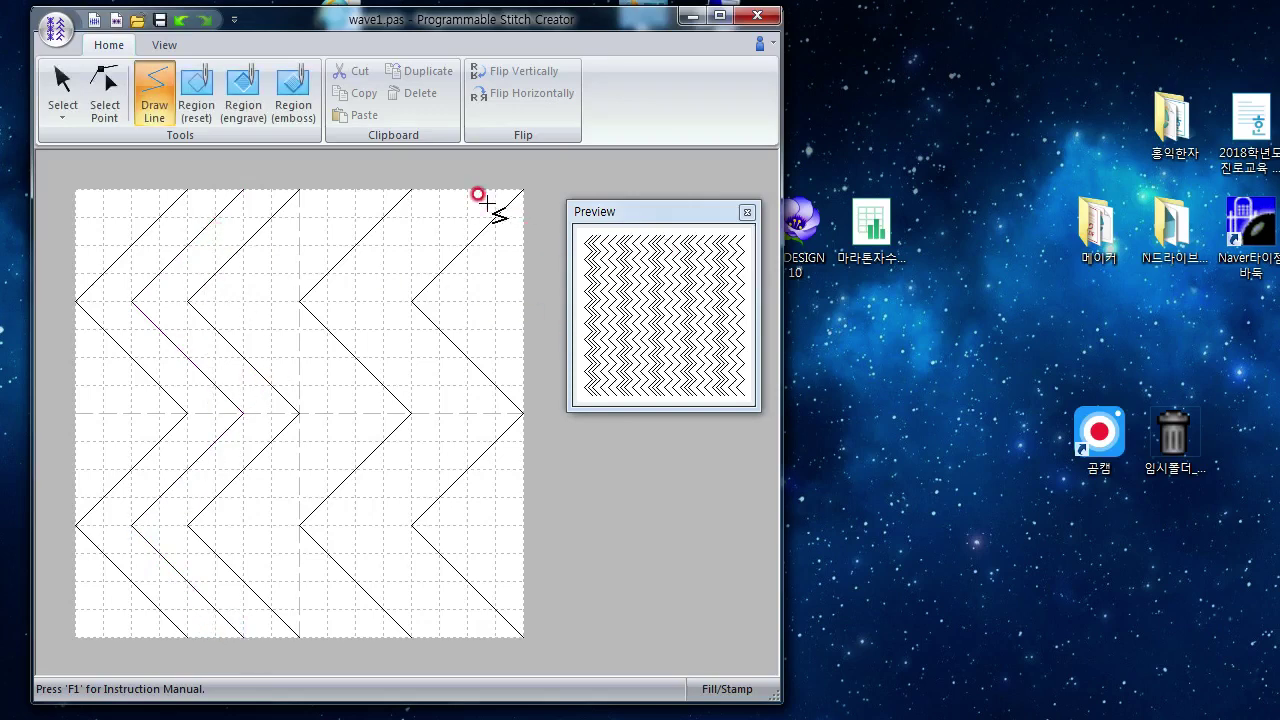
{"action": "right_click", "coordinate": [457, 194]}
{"action": "mouse_move", "coordinate": [401, 265]}
{"action": "left_mouse_down"}
{"action": "mouse_move", "coordinate": [355, 300]}
{"action": "mouse_move", "coordinate": [462, 412]}
{"action": "mouse_move", "coordinate": [362, 528]}
{"action": "mouse_move", "coordinate": [450, 633]}
{"action": "left_mouse_up"}
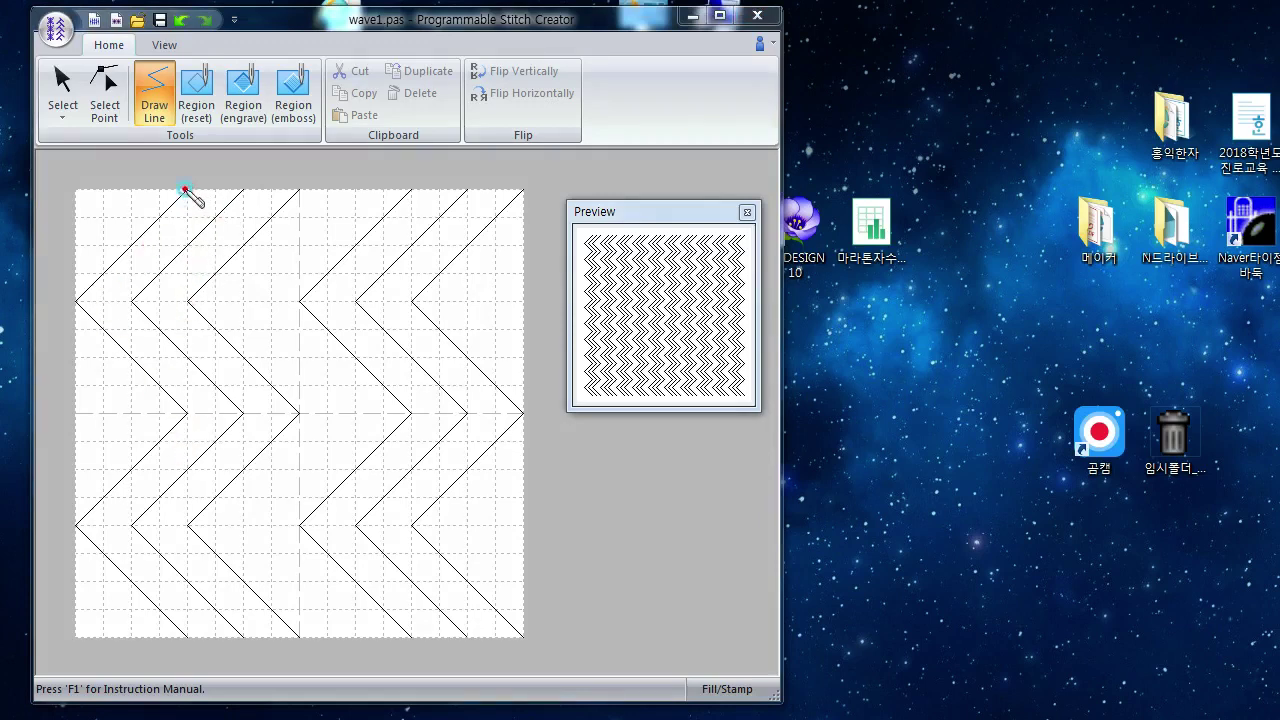
{"action": "left_click_drag", "start_coordinate": [185, 189], "coordinate": [299, 191]}
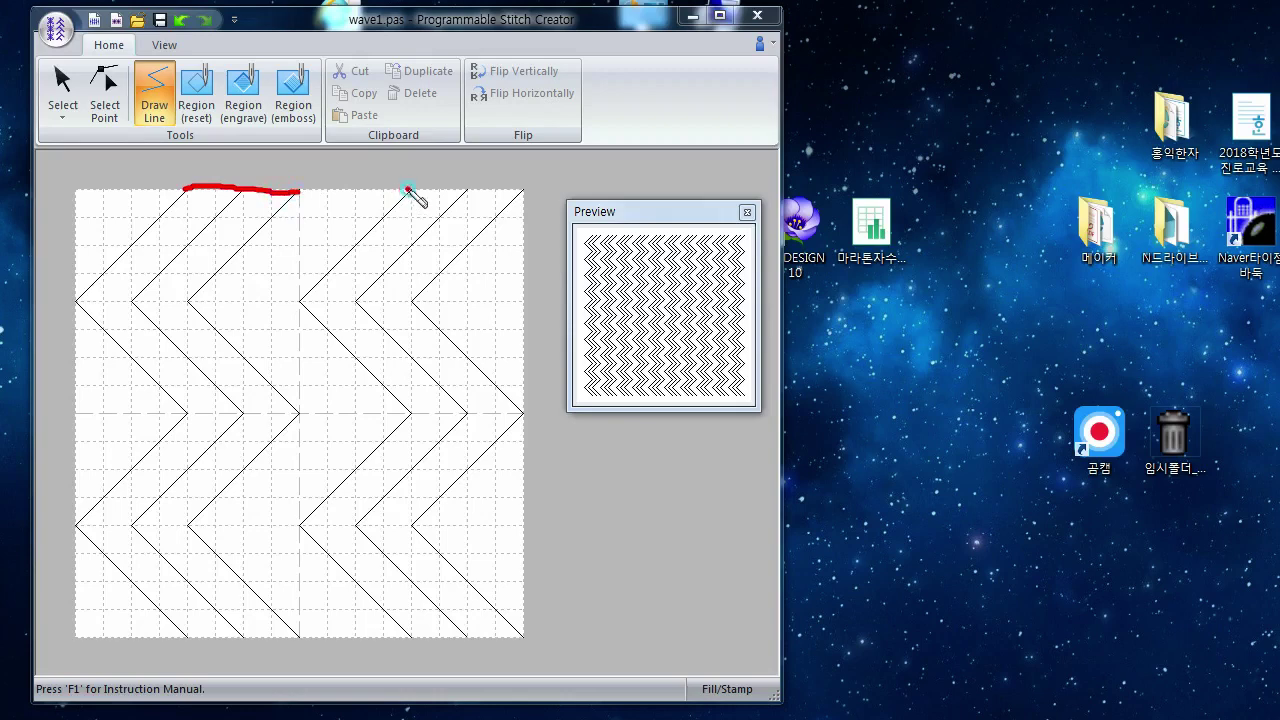
{"action": "left_click_drag", "start_coordinate": [409, 190], "coordinate": [528, 189]}
{"action": "left_click_drag", "start_coordinate": [519, 634], "coordinate": [421, 642]}
{"action": "left_click_drag", "start_coordinate": [294, 634], "coordinate": [195, 640]}
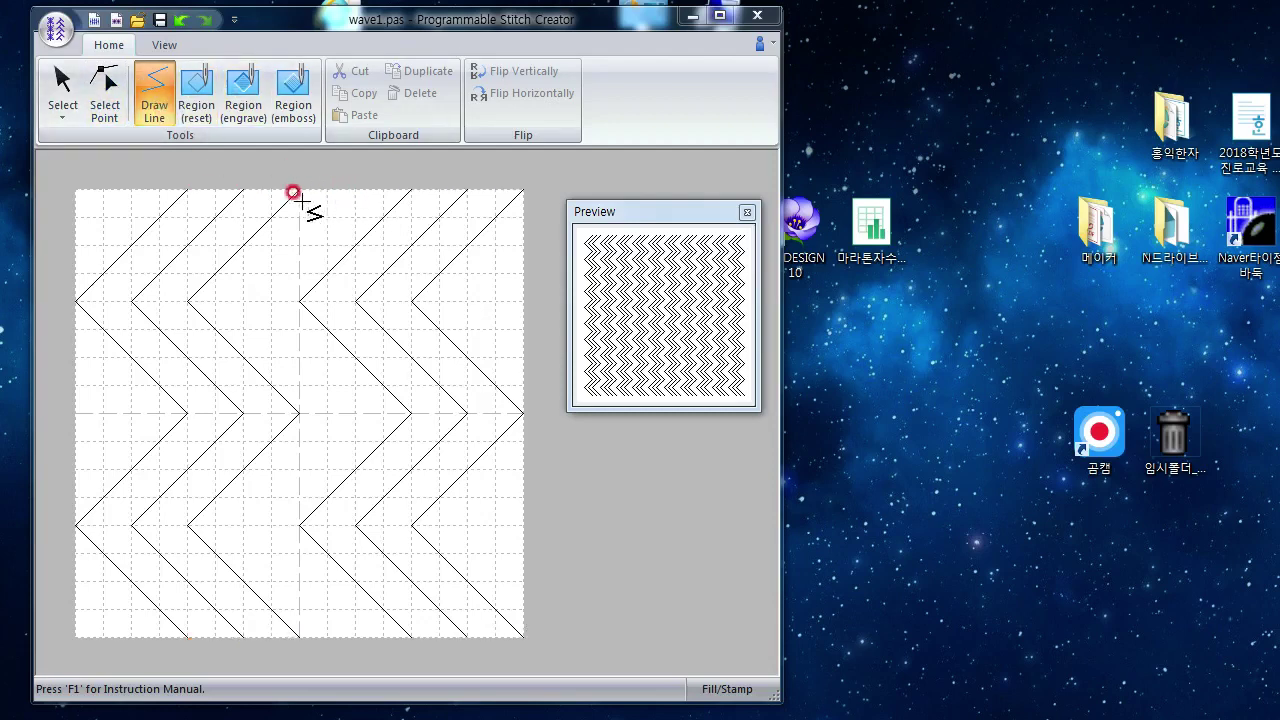
Step: Draw straight horizontal lines along the pattern's upper and lower edges to close the zigzag bands
{"action": "mouse_move", "coordinate": [88, 192]}
{"action": "left_mouse_down"}
{"action": "mouse_move", "coordinate": [74, 190]}
{"action": "mouse_move", "coordinate": [513, 182]}
{"action": "left_mouse_up"}
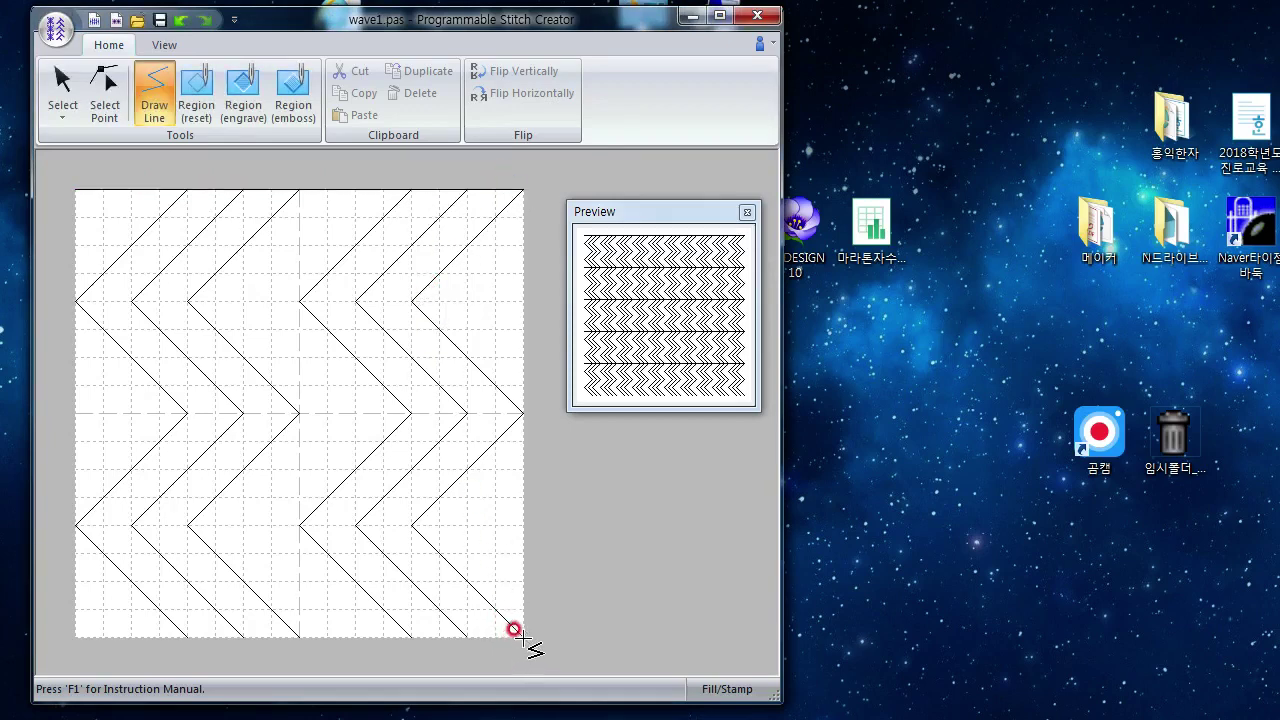
{"action": "left_click_drag", "start_coordinate": [507, 637], "coordinate": [62, 633]}
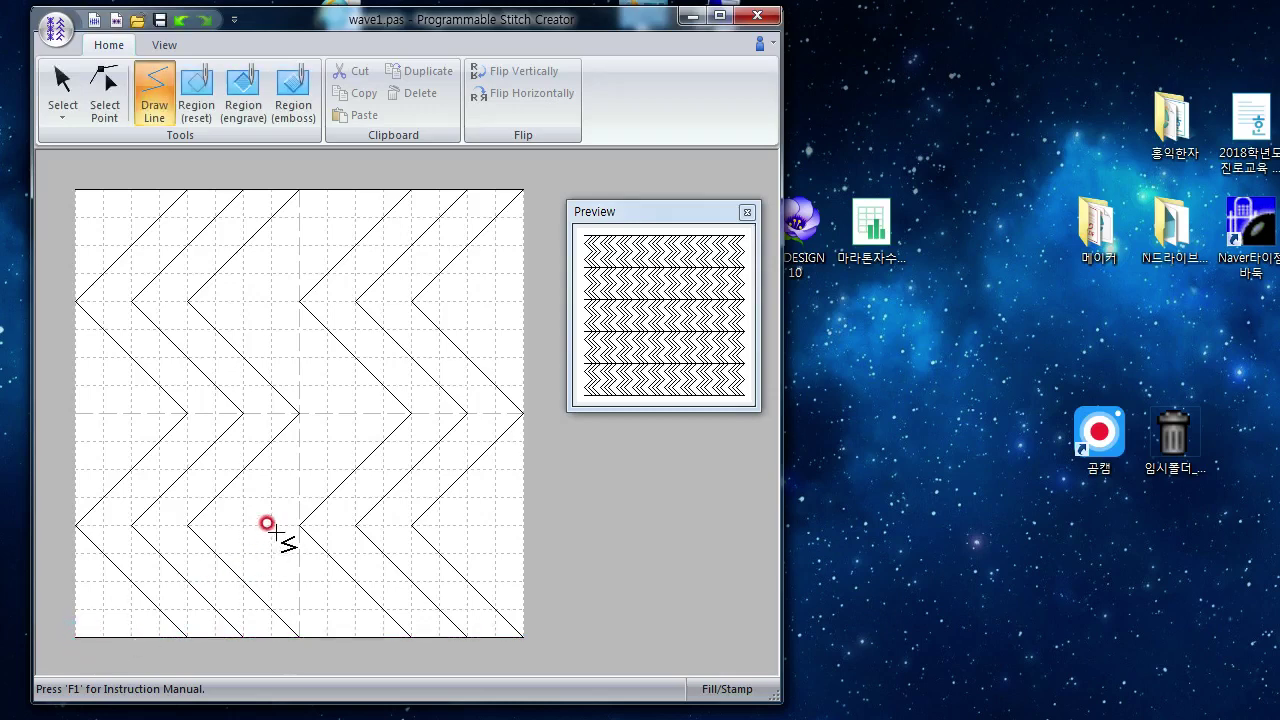
Step: Apply Region (engrave) to the narrow zigzag bands lying just before each of the two added lines
{"action": "left_click", "coordinate": [241, 90]}
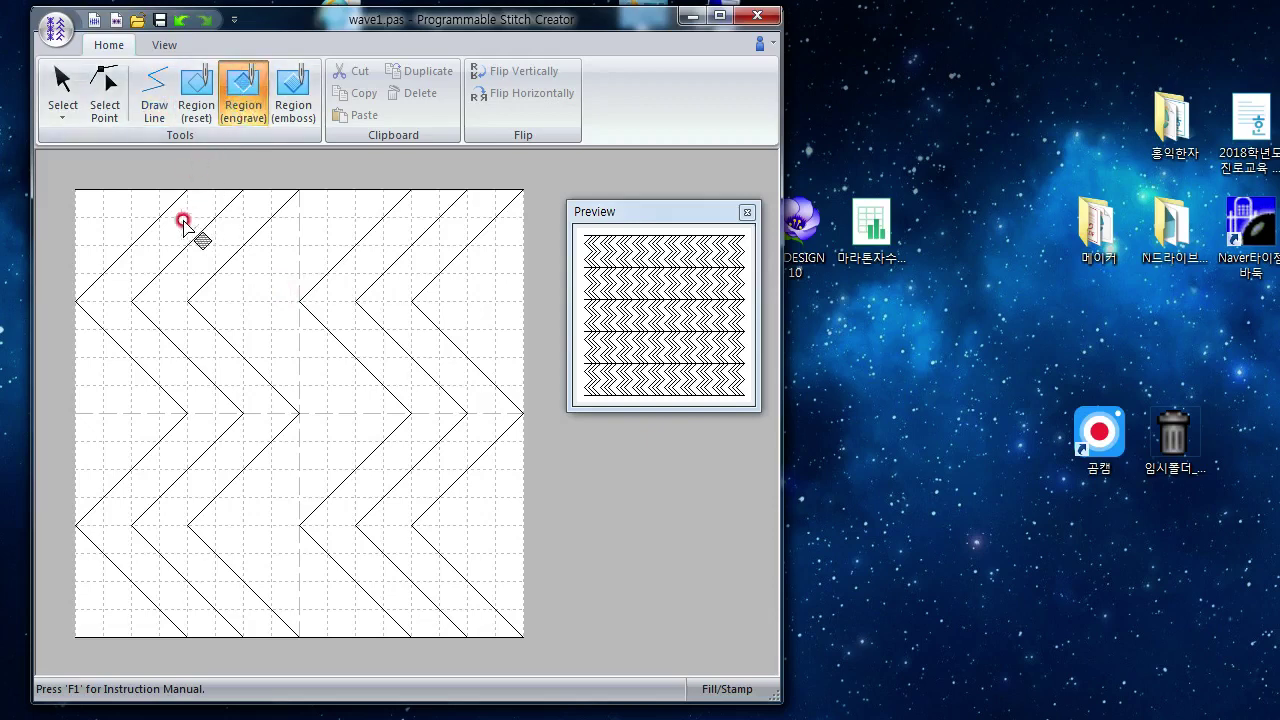
{"action": "left_click", "coordinate": [183, 221]}
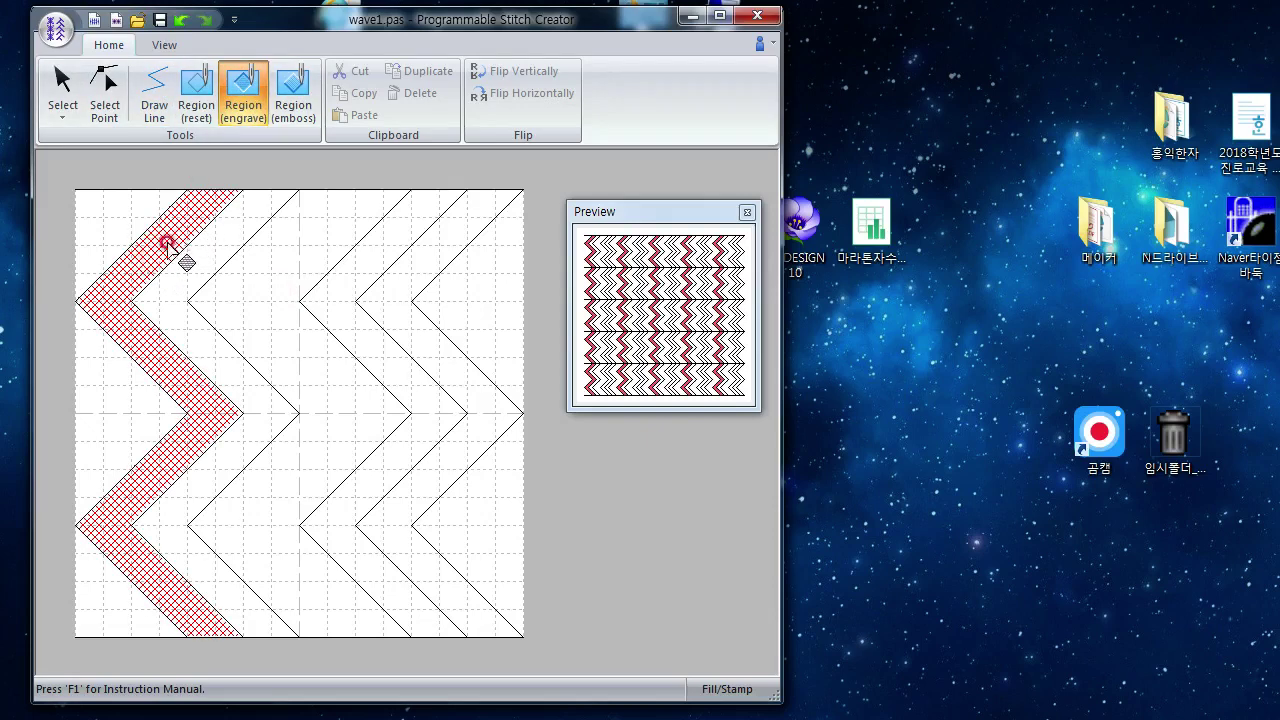
{"action": "left_click", "coordinate": [355, 262]}
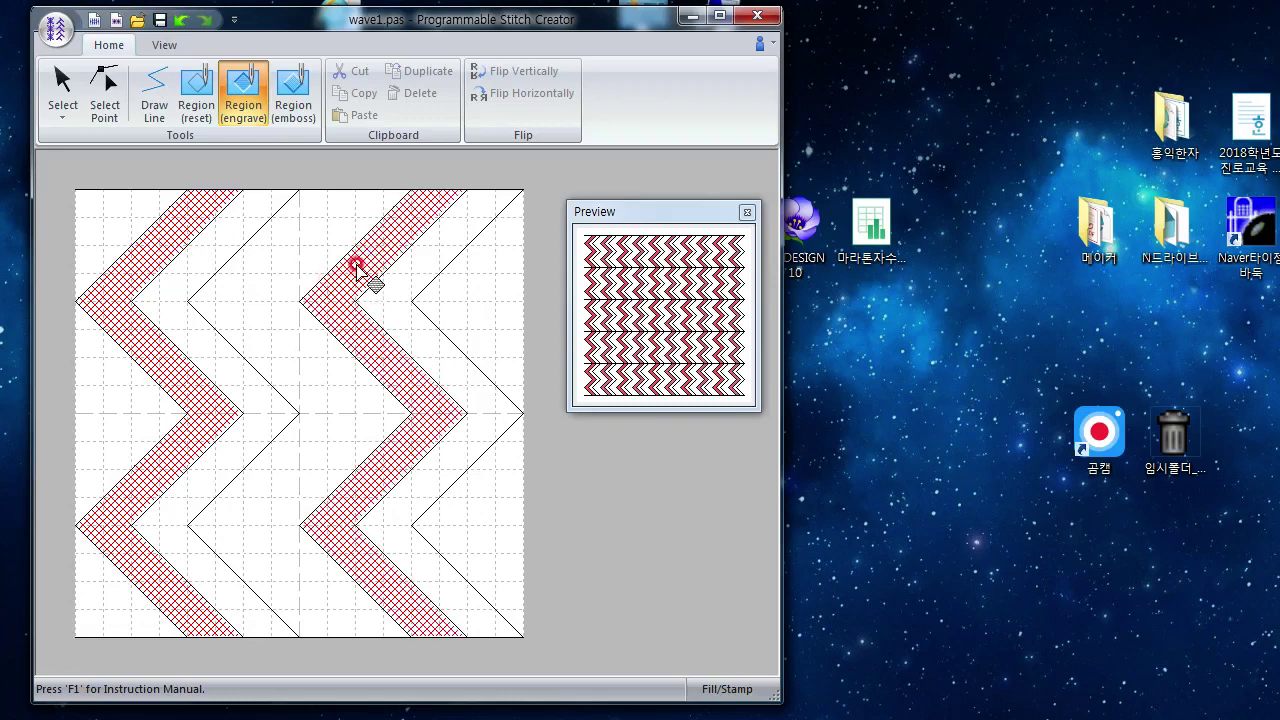
Step: Apply Region (emboss) to the narrow zigzag bands directly beside the two engraved ones
{"action": "left_click", "coordinate": [293, 95]}
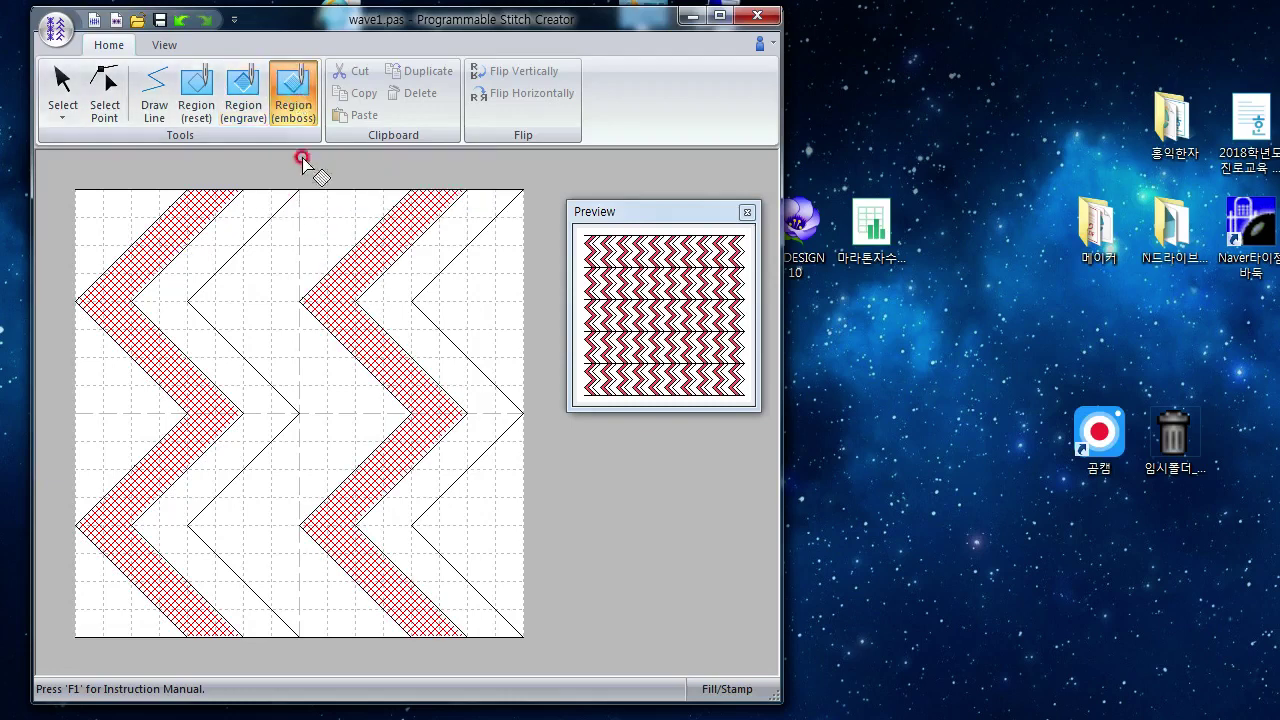
{"action": "left_click", "coordinate": [249, 211]}
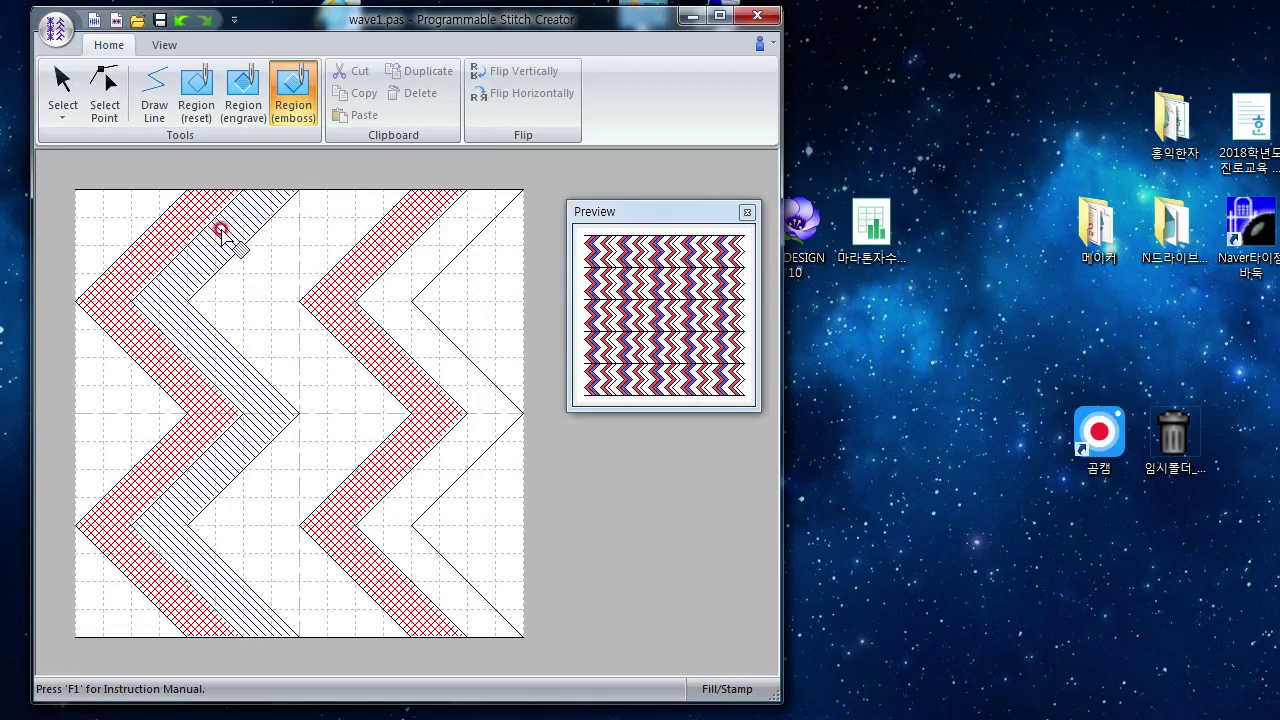
{"action": "left_click", "coordinate": [430, 255]}
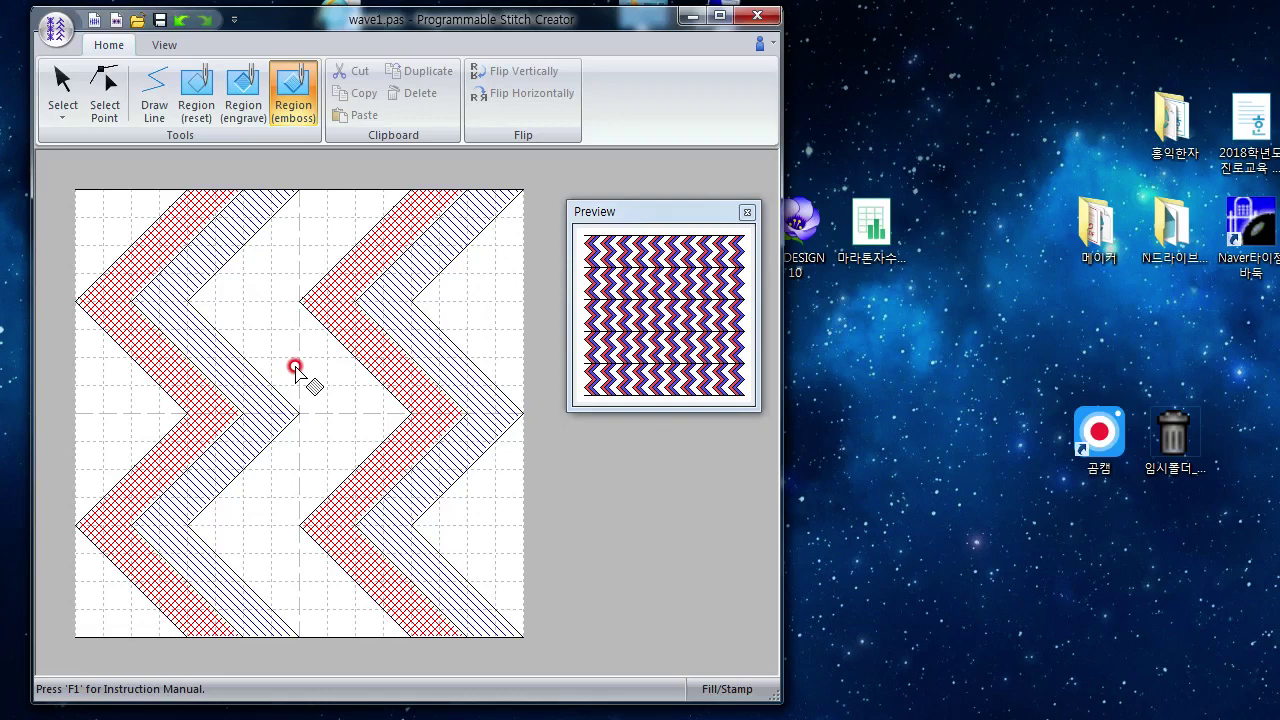
{"action": "left_click", "coordinate": [55, 33]}
{"action": "left_click", "coordinate": [108, 257]}
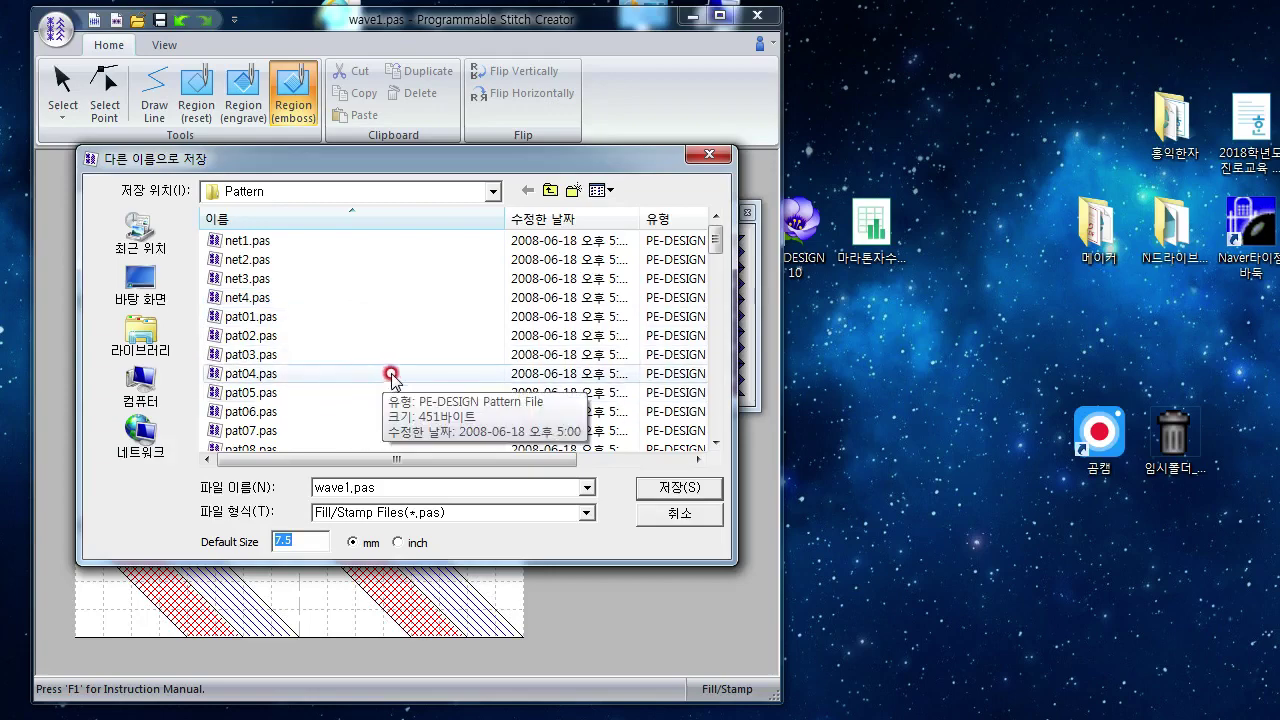
{"action": "left_click", "coordinate": [652, 490]}
Step: Save the edited pattern under the new file name test2 in the Pattern folder, with a default size of 7.5 mm
{"action": "left_click", "coordinate": [57, 33]}
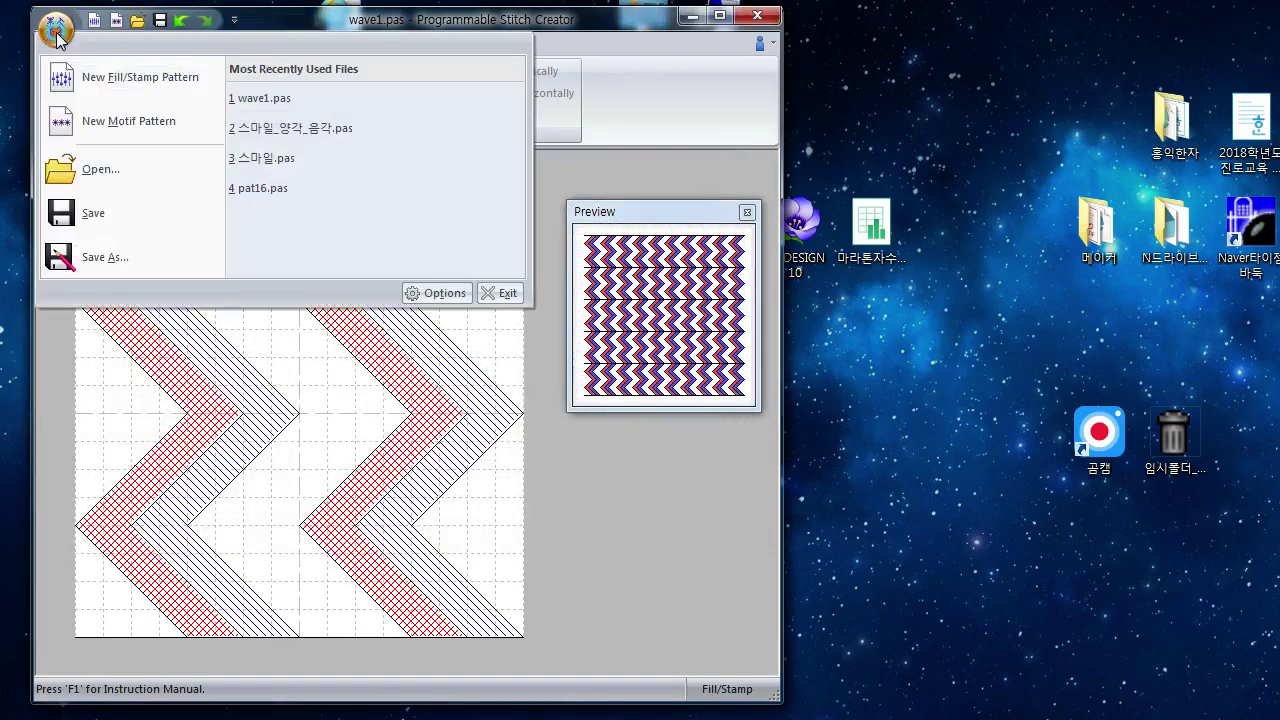
{"action": "left_click", "coordinate": [141, 260]}
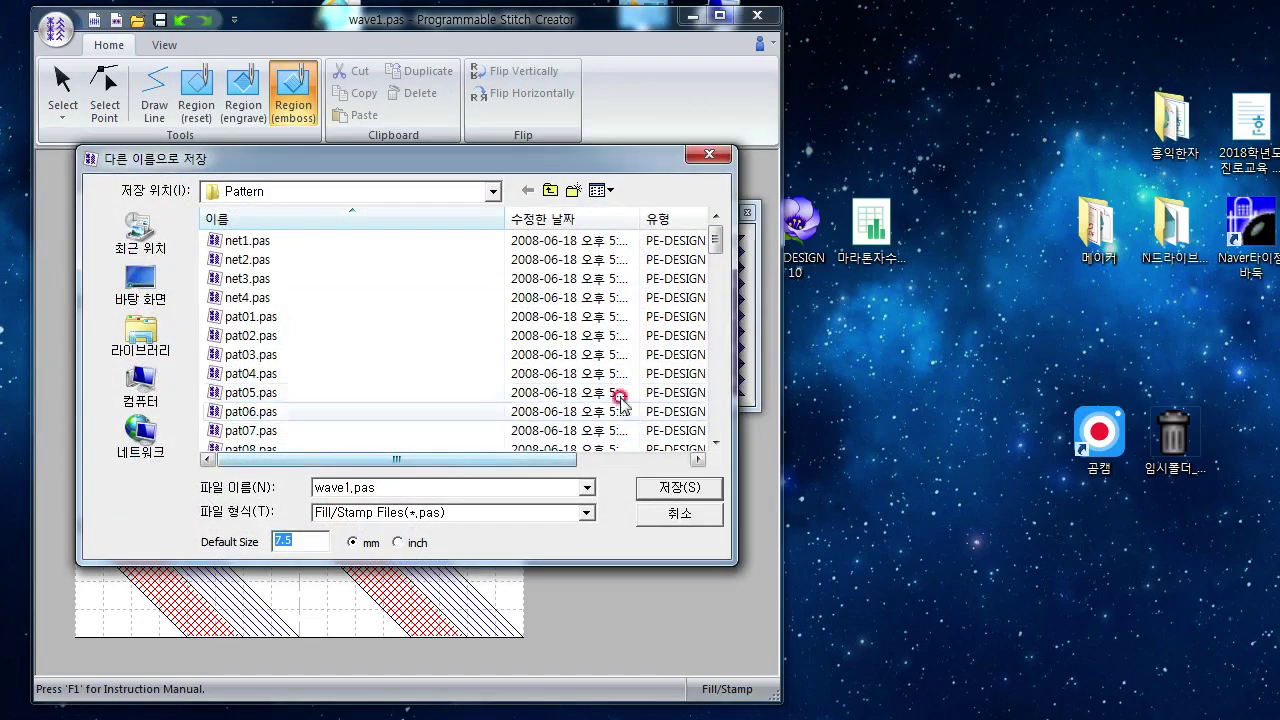
{"action": "left_click", "coordinate": [399, 486]}
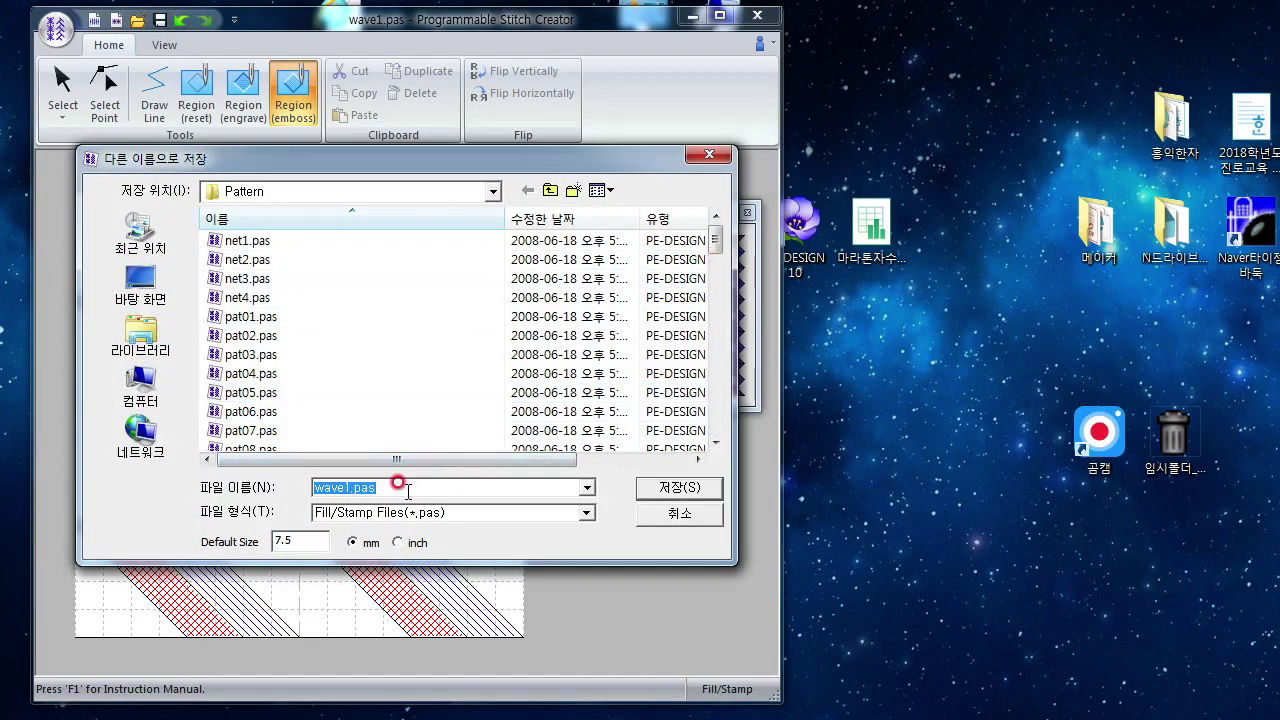
{"action": "type", "text": "test"}
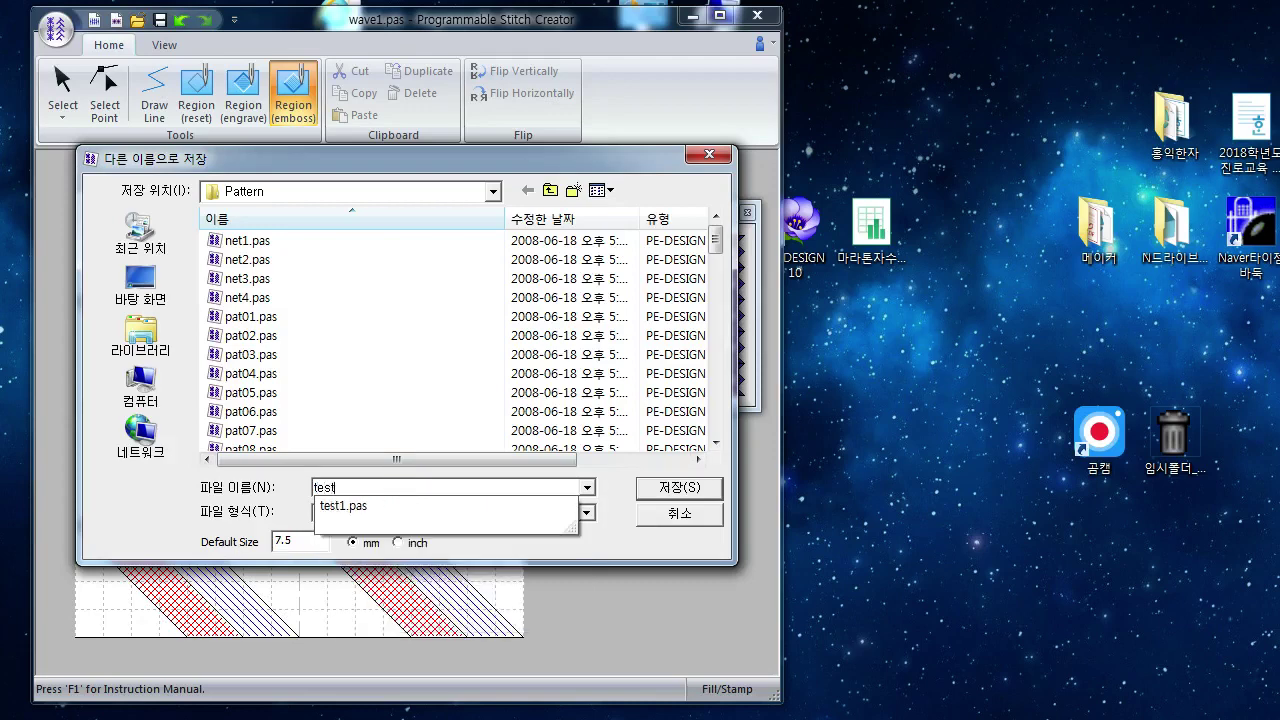
{"action": "type", "text": "23"}
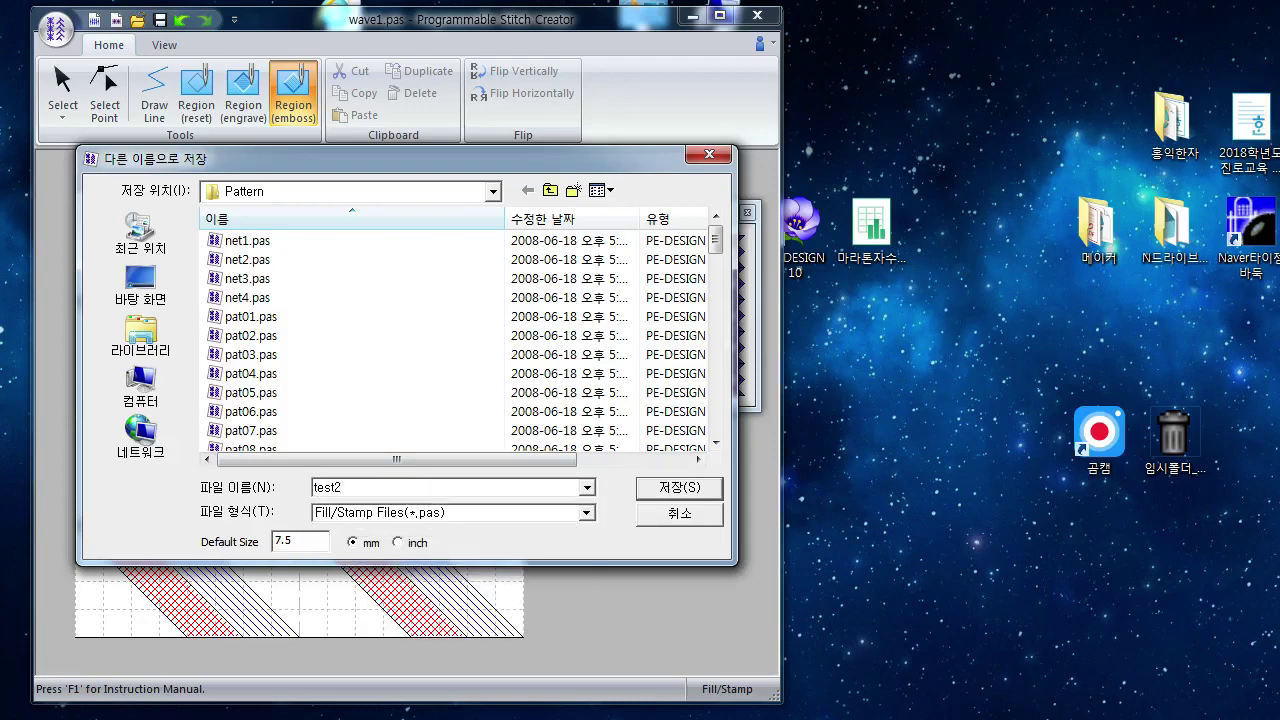
{"action": "left_click", "coordinate": [328, 538]}
{"action": "left_click", "coordinate": [284, 539]}
{"action": "left_click", "coordinate": [662, 487]}
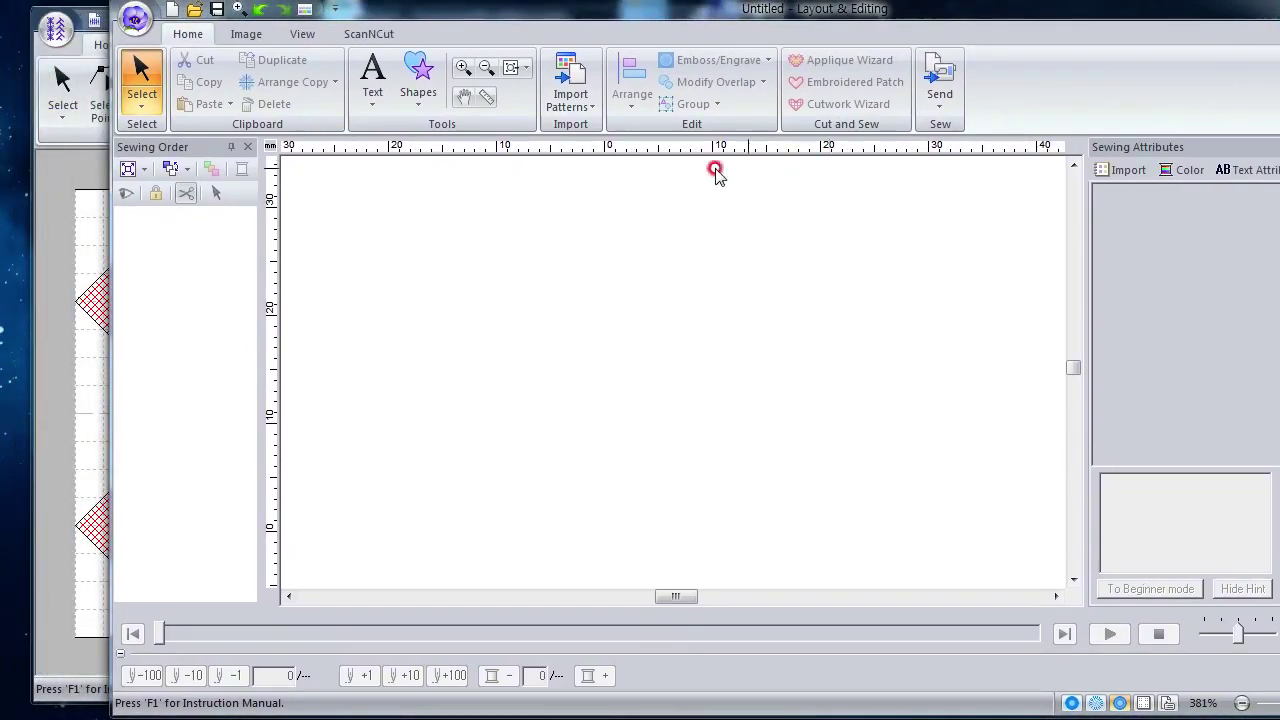
Step: Switch to Layout & Editing and draw a rectangle about 38.3 mm wide and 23.9 mm high in the middle of the page
{"action": "left_click", "coordinate": [428, 103]}
{"action": "left_click", "coordinate": [421, 214]}
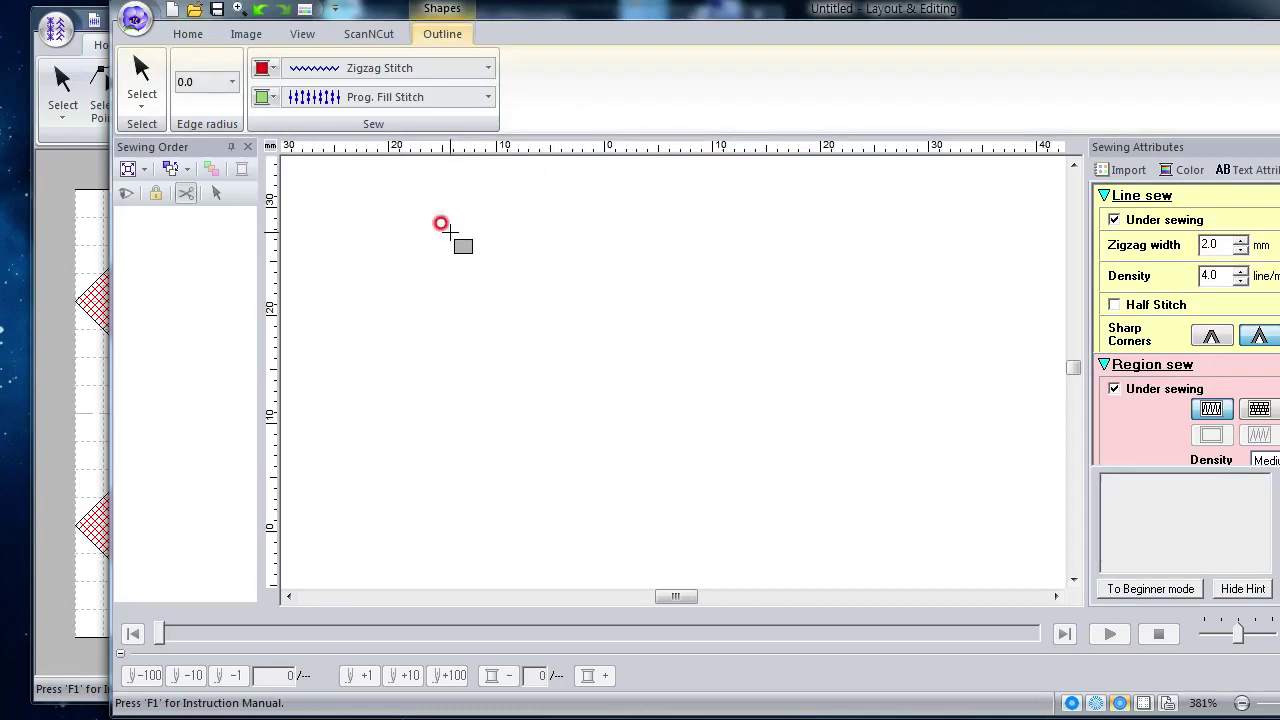
{"action": "left_click_drag", "start_coordinate": [772, 414], "coordinate": [851, 478]}
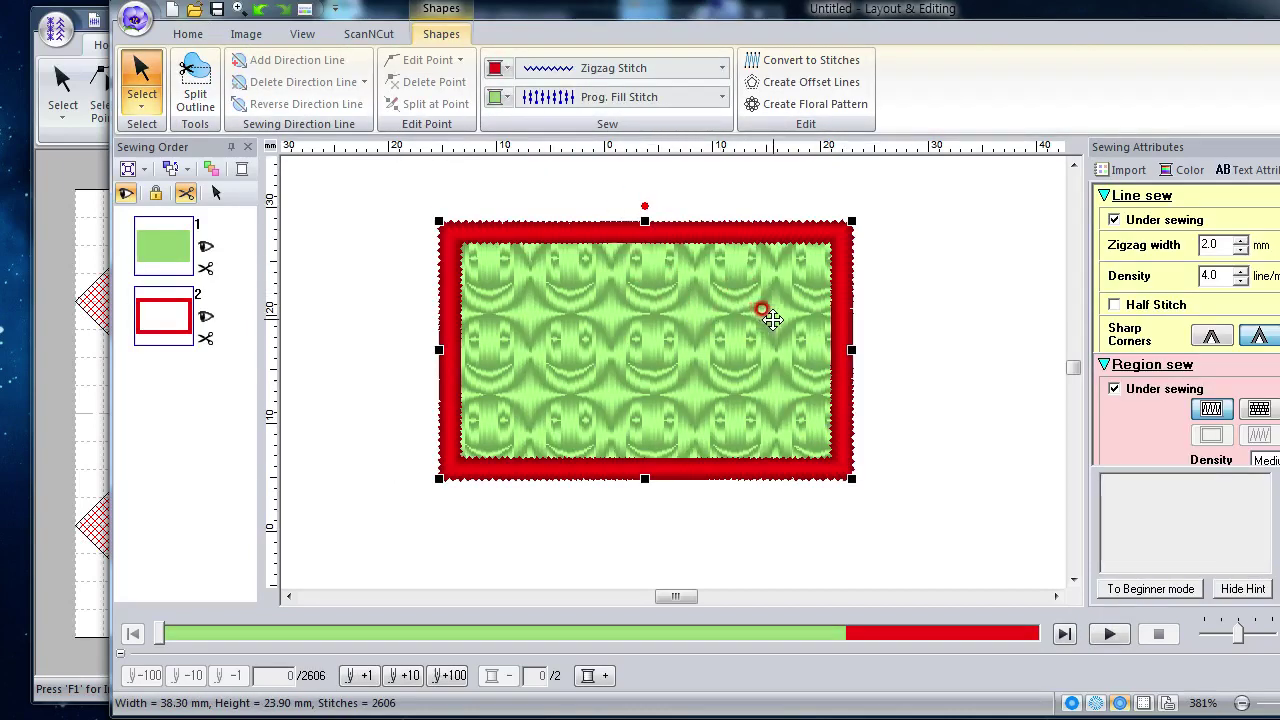
Step: Set the rectangle's region sew type to Prog. Fill Stitch and choose test2 as its programmable fill pattern
{"action": "left_click", "coordinate": [722, 97]}
{"action": "left_click", "coordinate": [686, 188]}
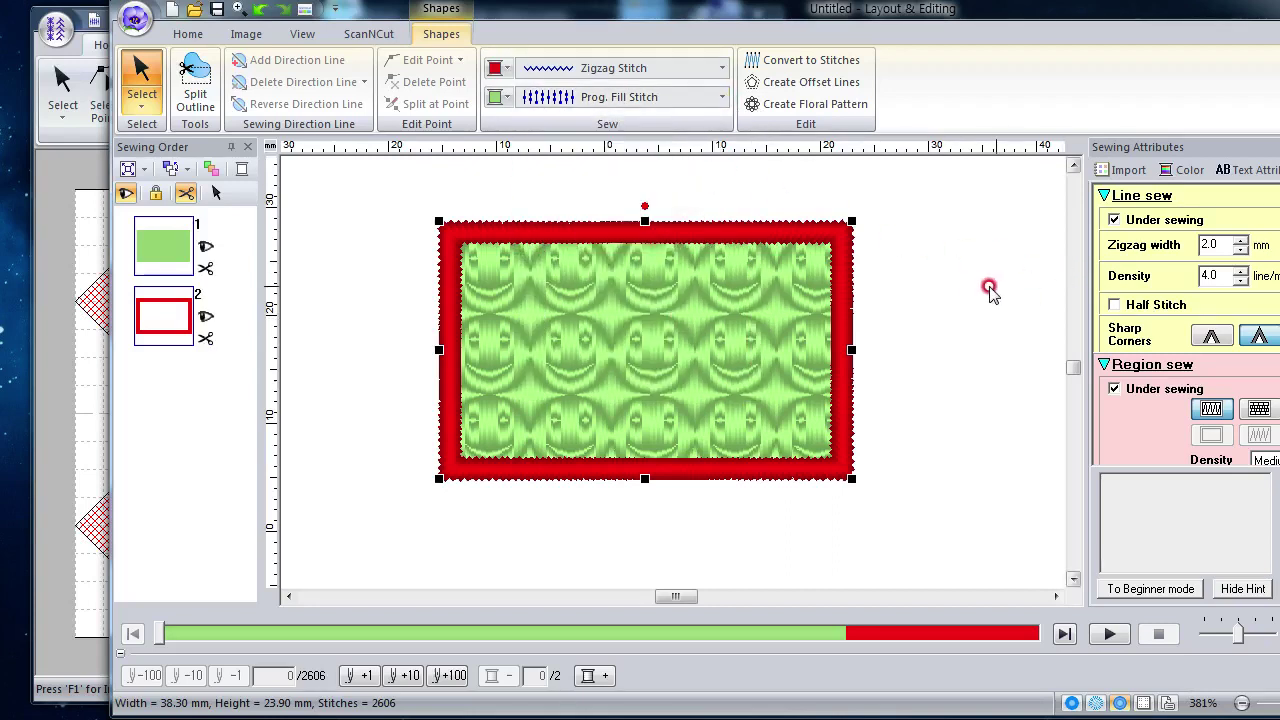
{"action": "scroll", "coordinate": [1186, 326], "scroll_direction": "down", "scroll_amount": 10}
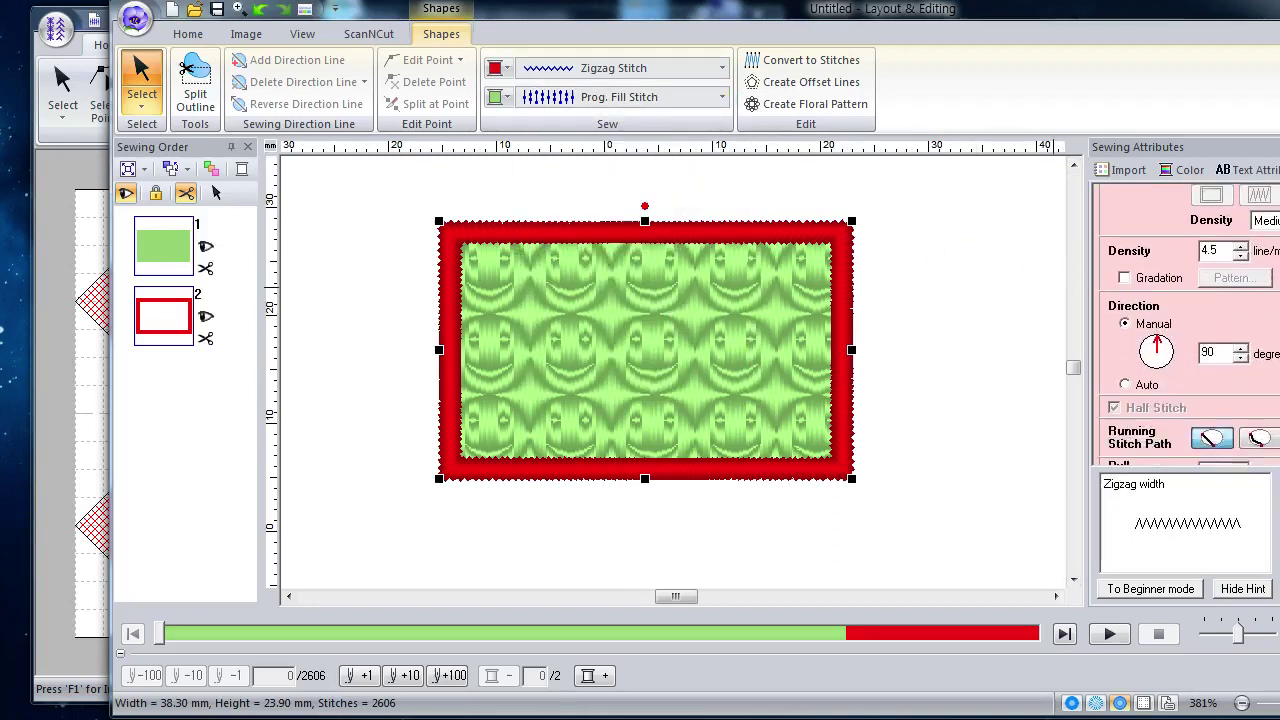
{"action": "left_click", "coordinate": [1162, 274]}
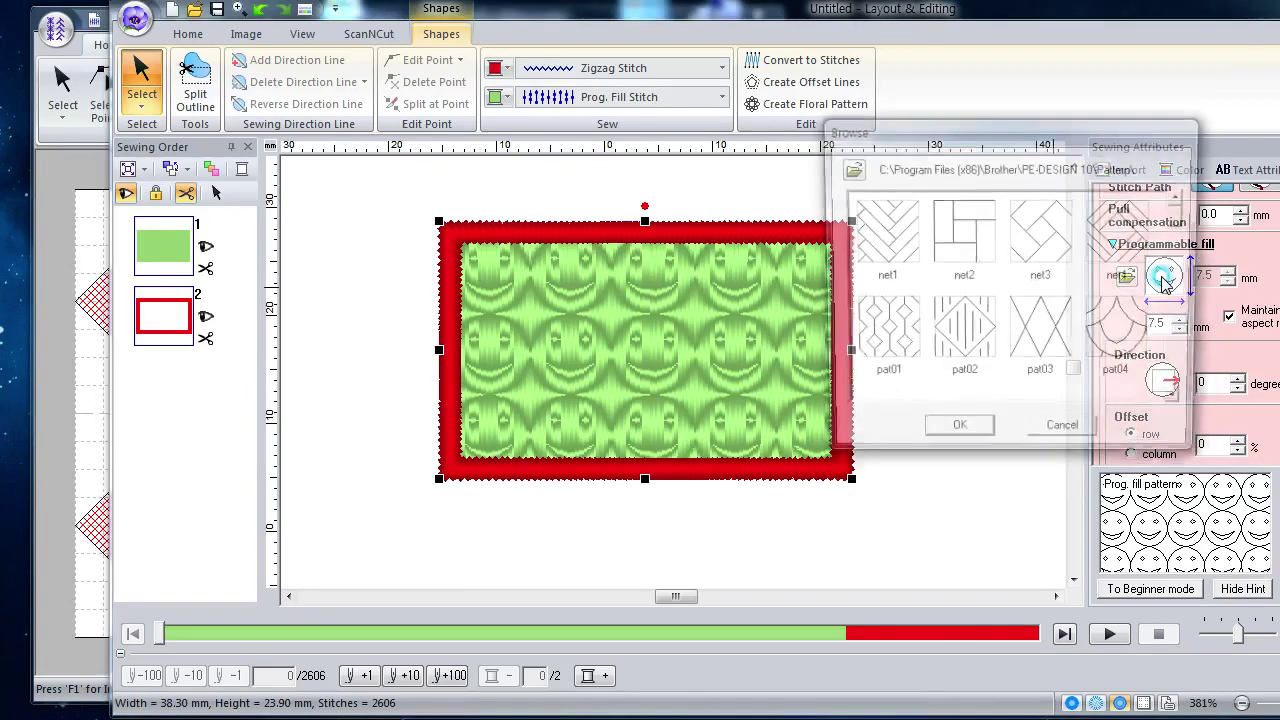
{"action": "left_click_drag", "start_coordinate": [1184, 218], "coordinate": [1182, 380]}
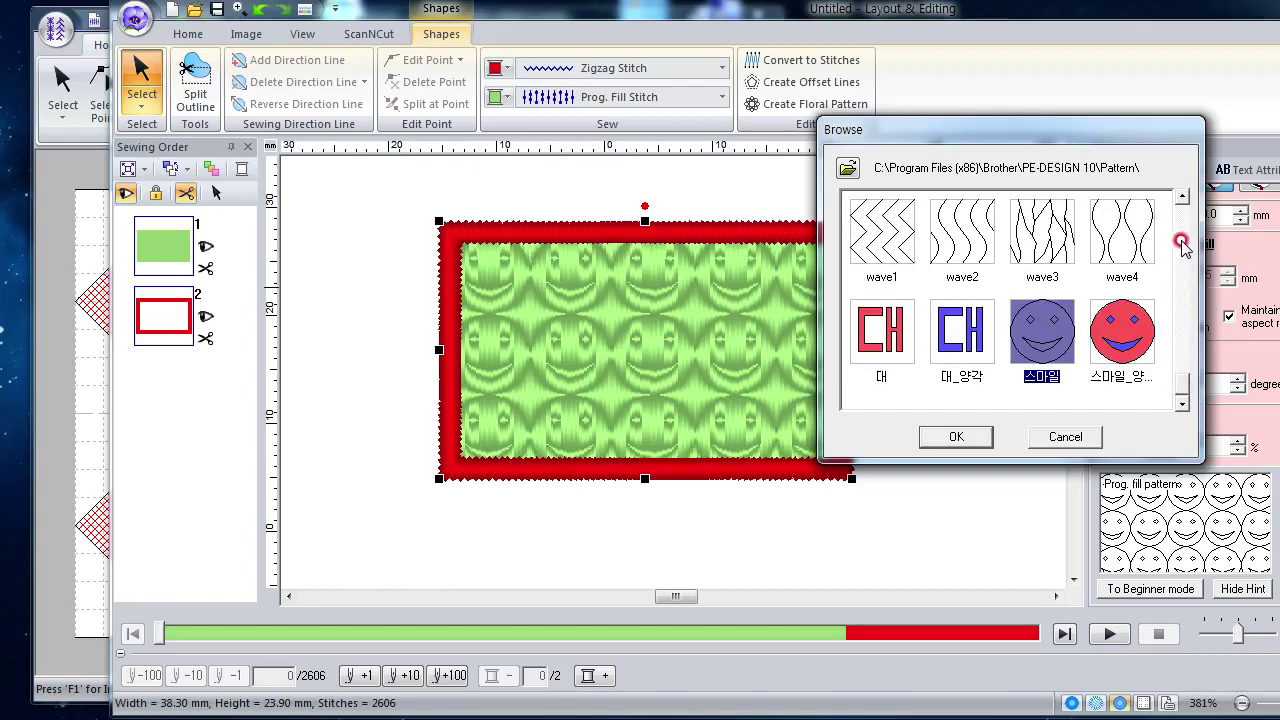
{"action": "left_click", "coordinate": [1181, 198]}
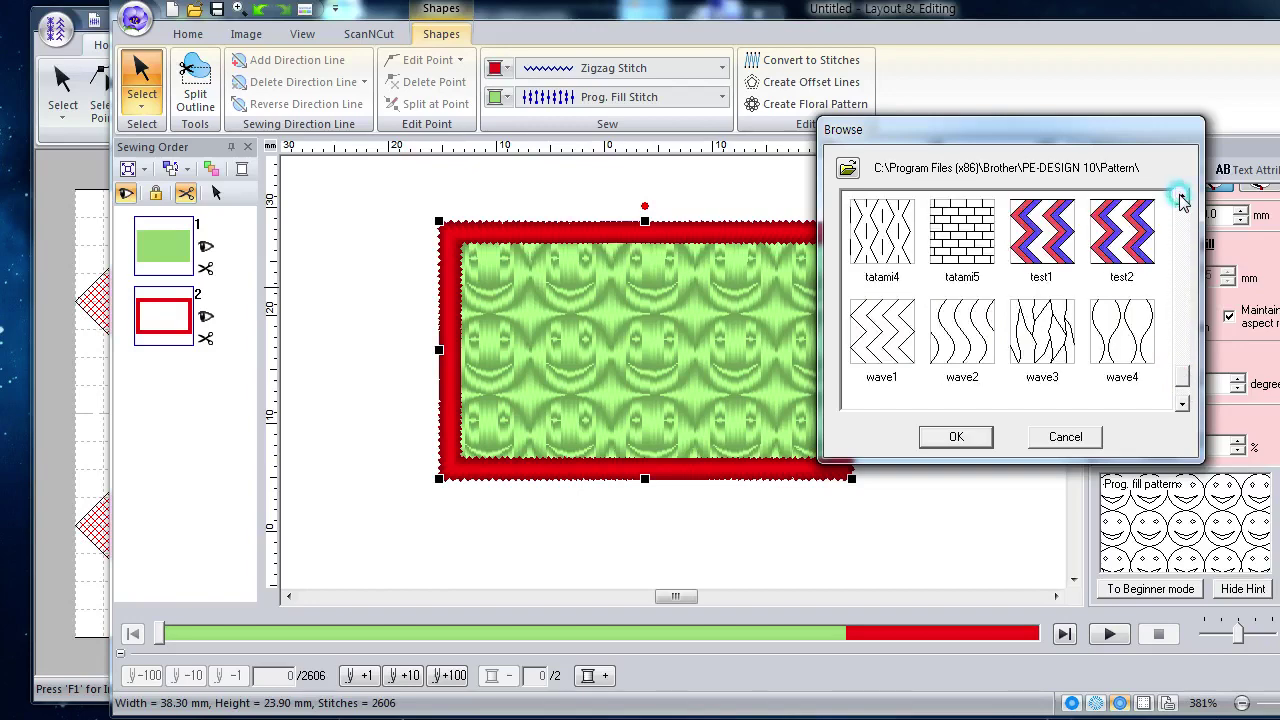
{"action": "left_click", "coordinate": [1115, 250]}
{"action": "left_click", "coordinate": [966, 436]}
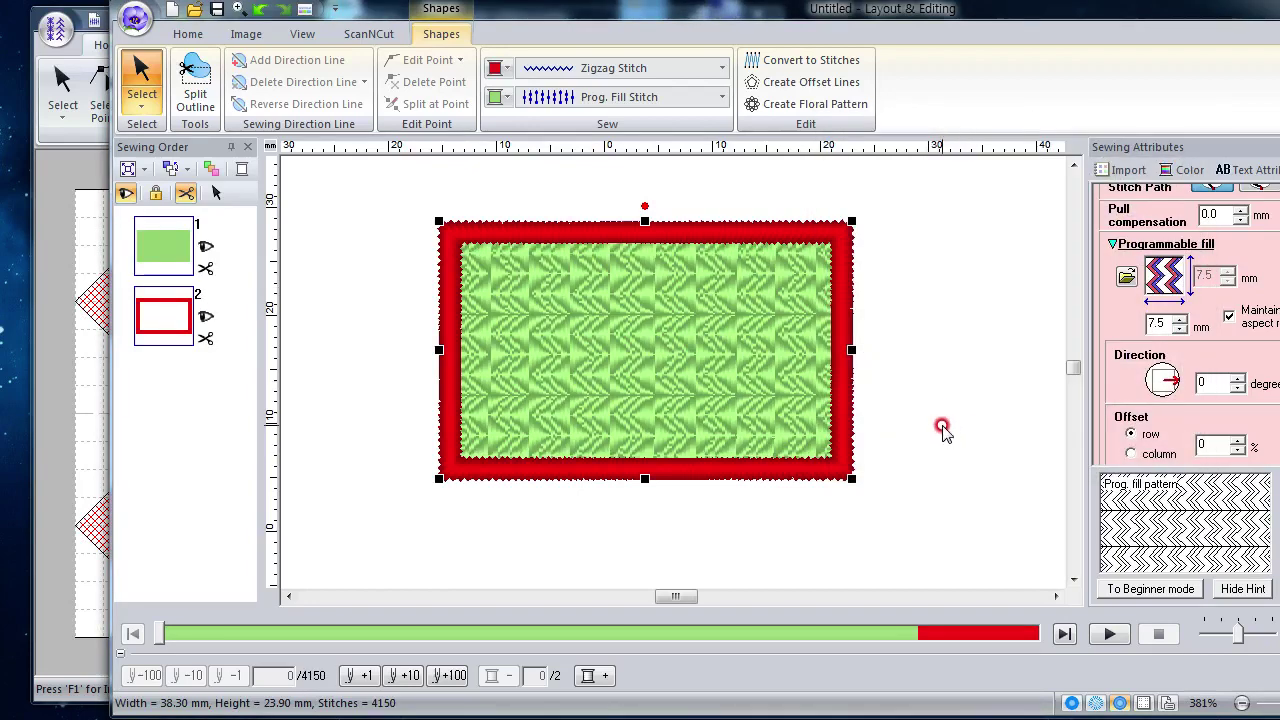
Step: Inspect the patterned stitches up close, and change the rectangle's region sew type to Fill Stitch
{"action": "scroll", "coordinate": [637, 348], "scroll_direction": "up", "scroll_amount": 2}
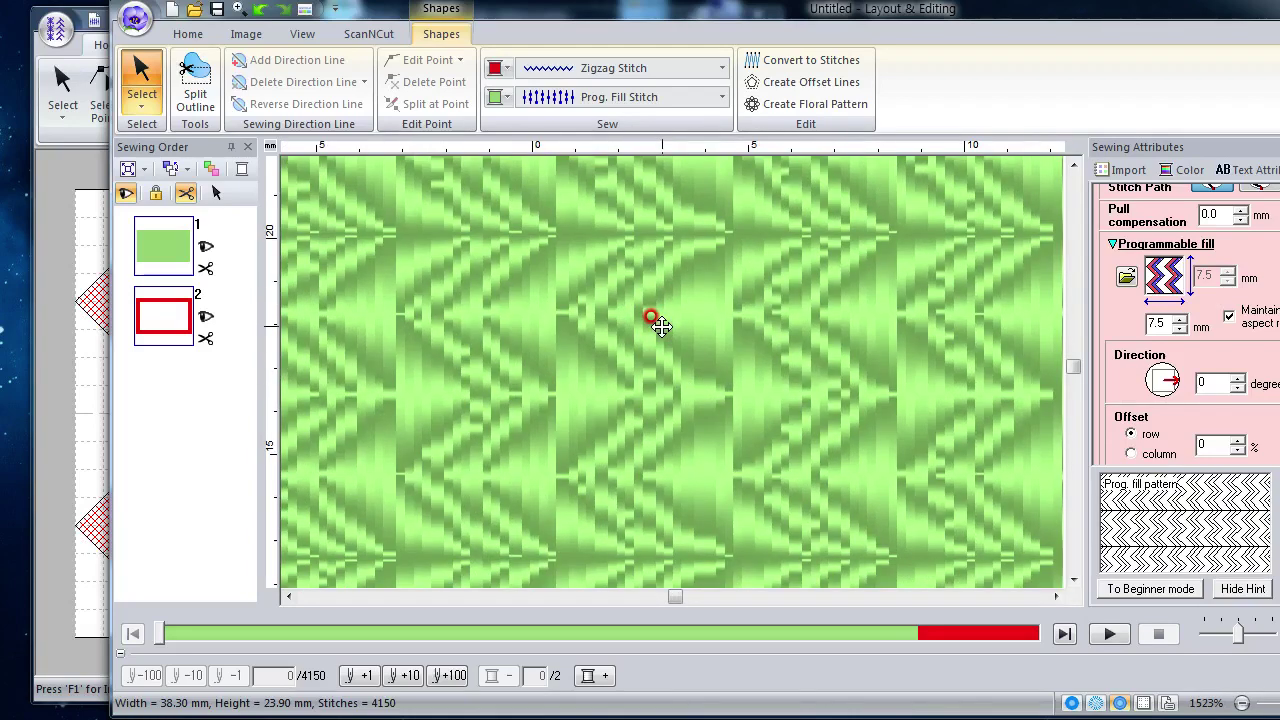
{"action": "scroll", "coordinate": [660, 325], "scroll_direction": "down", "scroll_amount": 2}
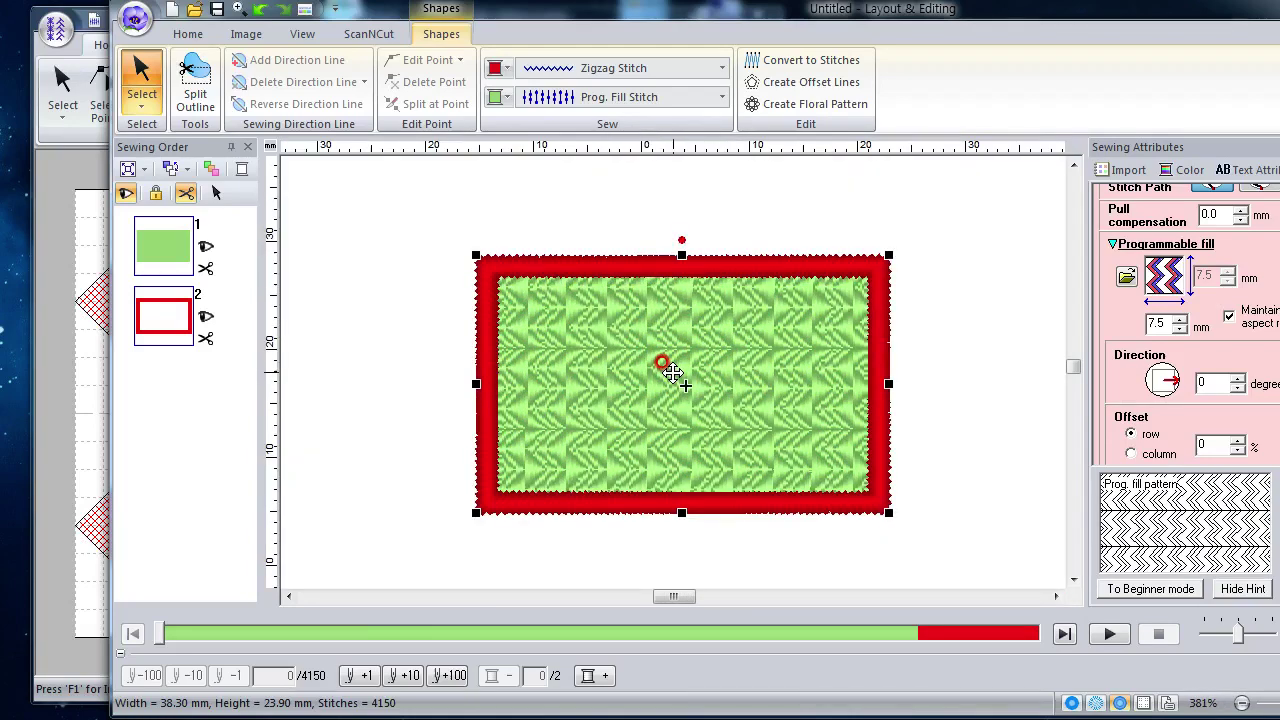
{"action": "scroll", "coordinate": [672, 372], "scroll_direction": "up", "scroll_amount": 1}
{"action": "scroll", "coordinate": [672, 372], "scroll_direction": "down", "scroll_amount": 1}
{"action": "scroll", "coordinate": [672, 372], "scroll_direction": "up", "scroll_amount": 1}
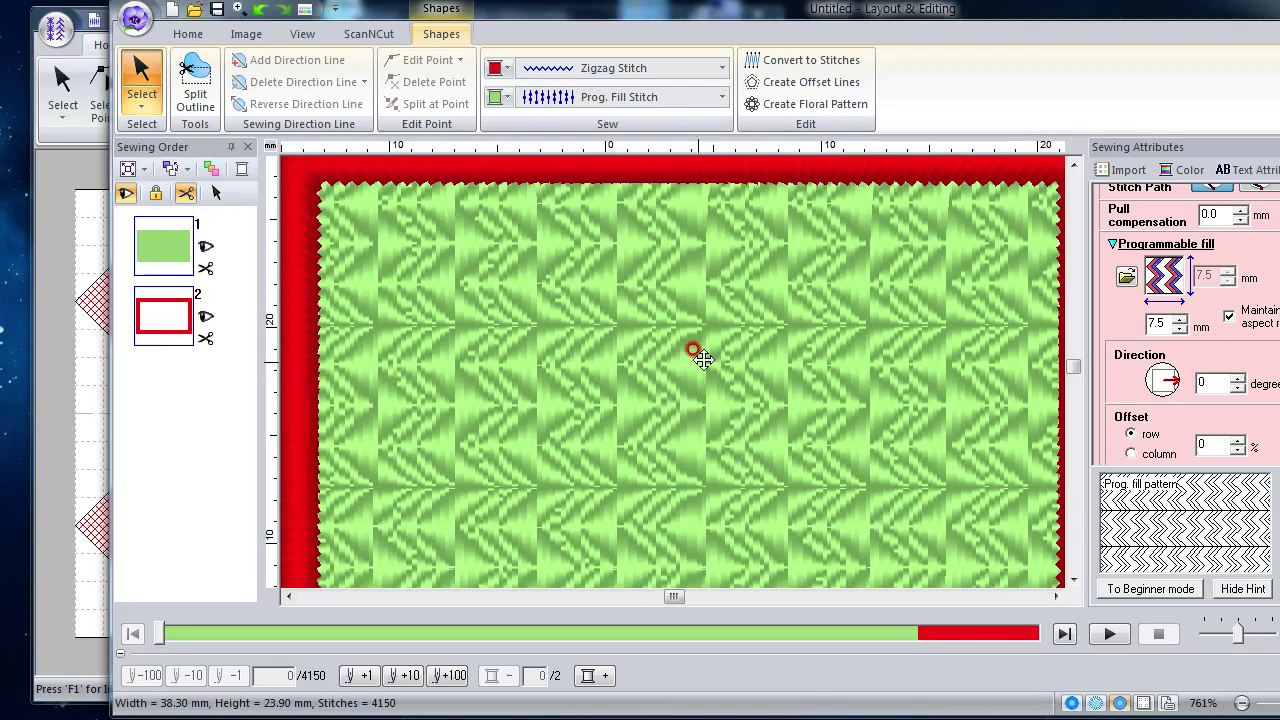
{"action": "left_click", "coordinate": [722, 97]}
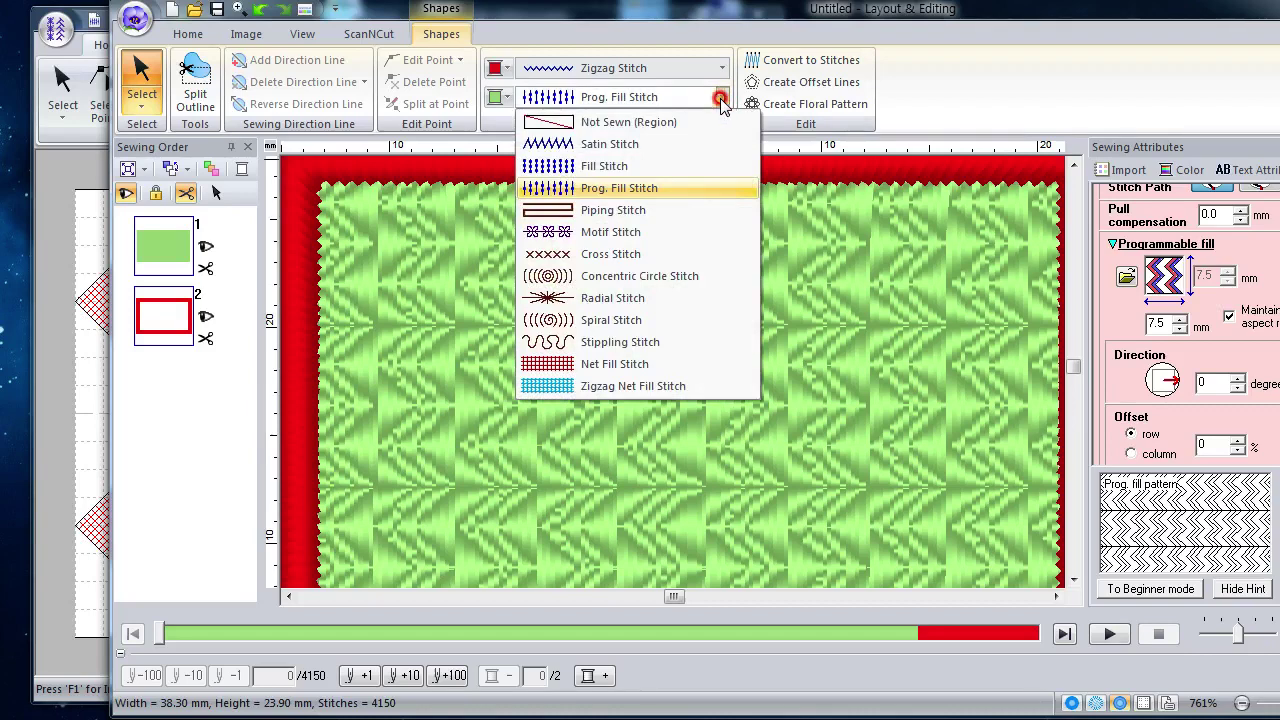
{"action": "left_click", "coordinate": [665, 166]}
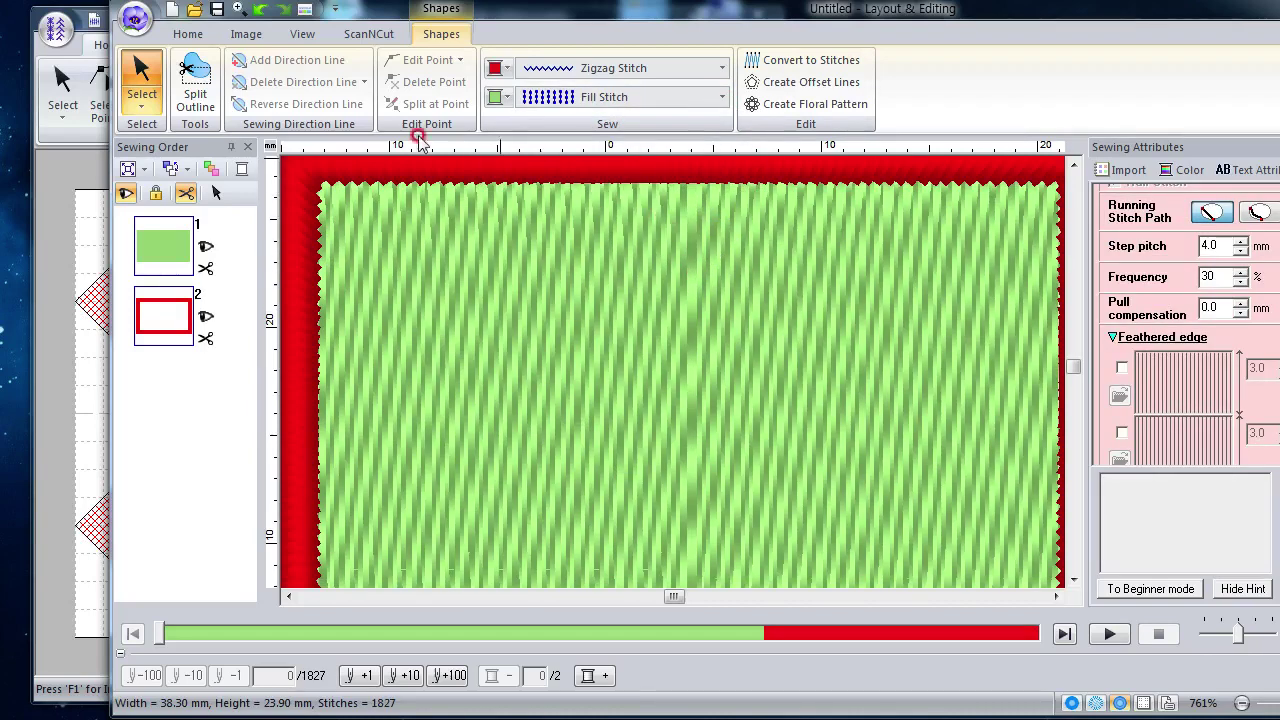
Step: With the Input Stamp Tool, place two 10 mm test2 stamps side by side on the rectangle's green fill
{"action": "left_click", "coordinate": [187, 34]}
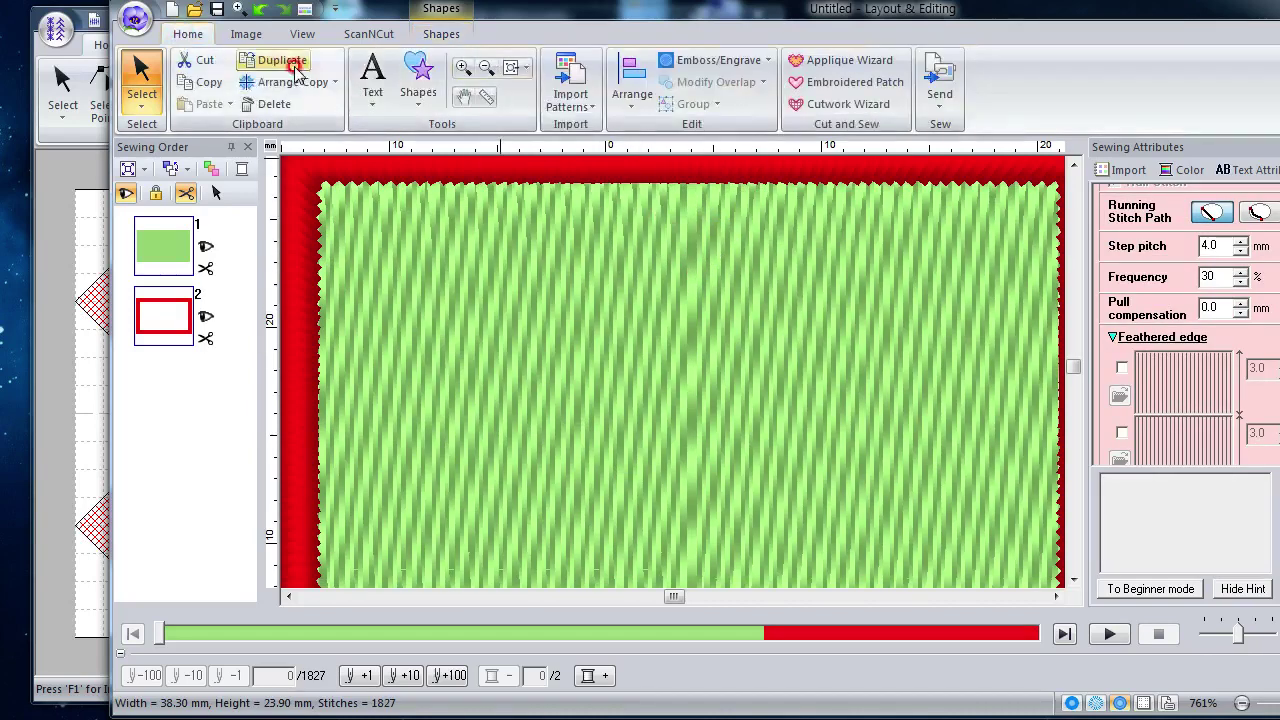
{"action": "left_click", "coordinate": [740, 62]}
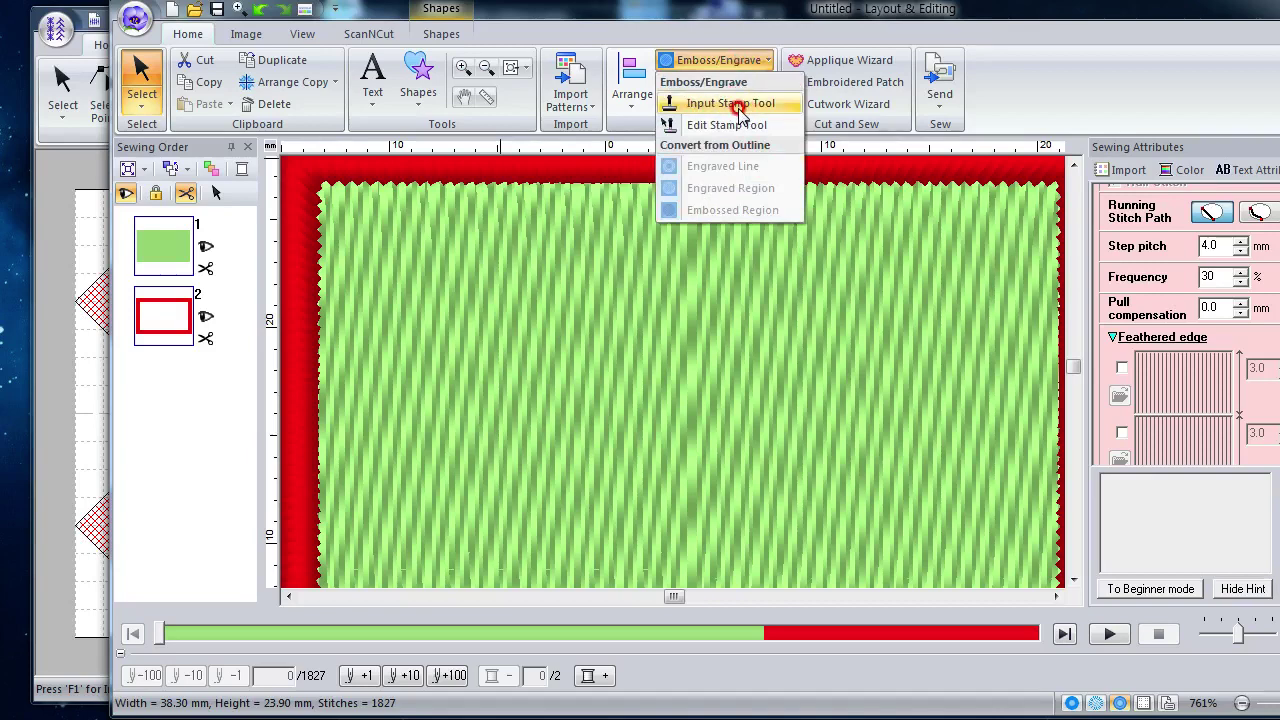
{"action": "left_click", "coordinate": [738, 105]}
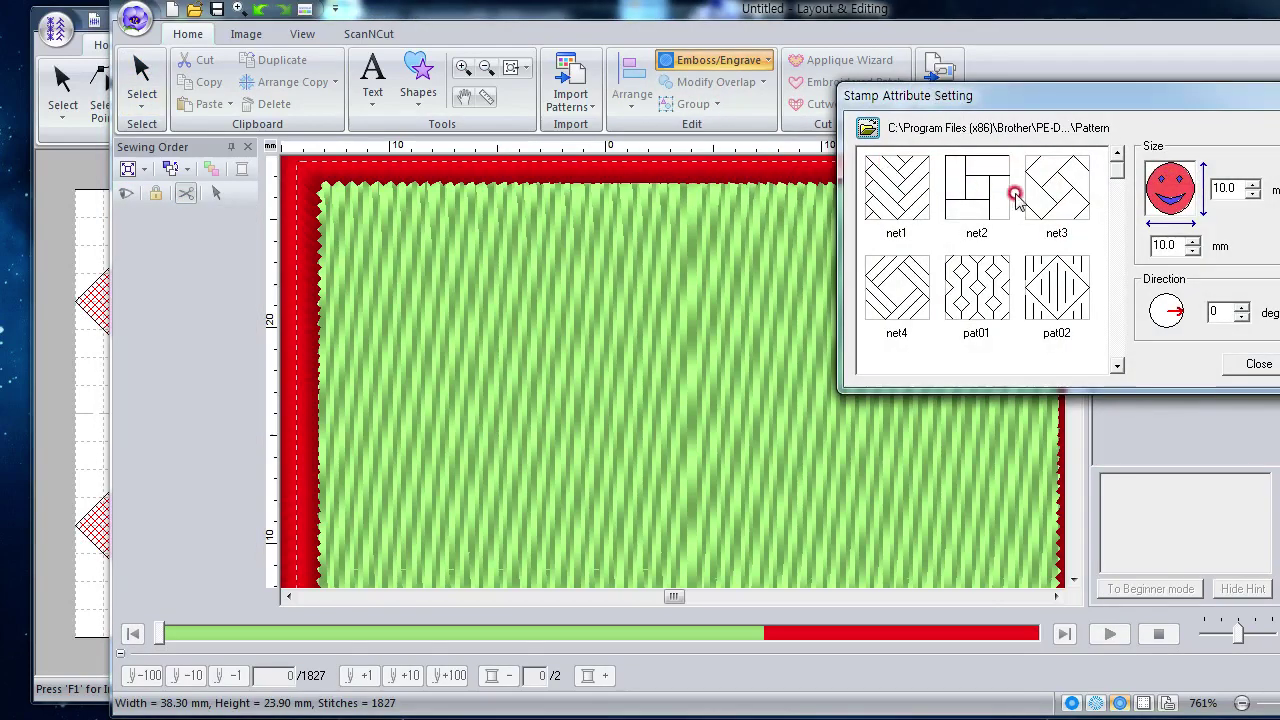
{"action": "left_click_drag", "start_coordinate": [1117, 172], "coordinate": [1117, 300]}
{"action": "left_click", "coordinate": [1117, 316]}
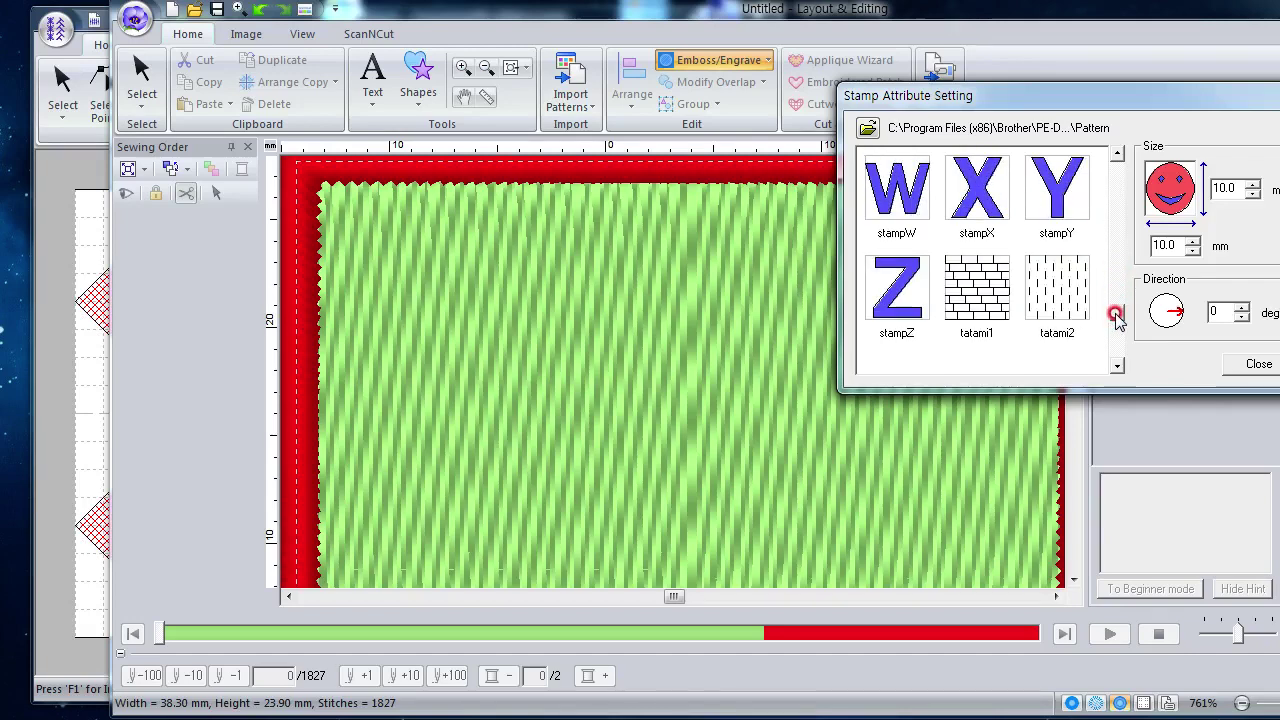
{"action": "left_click", "coordinate": [1117, 320]}
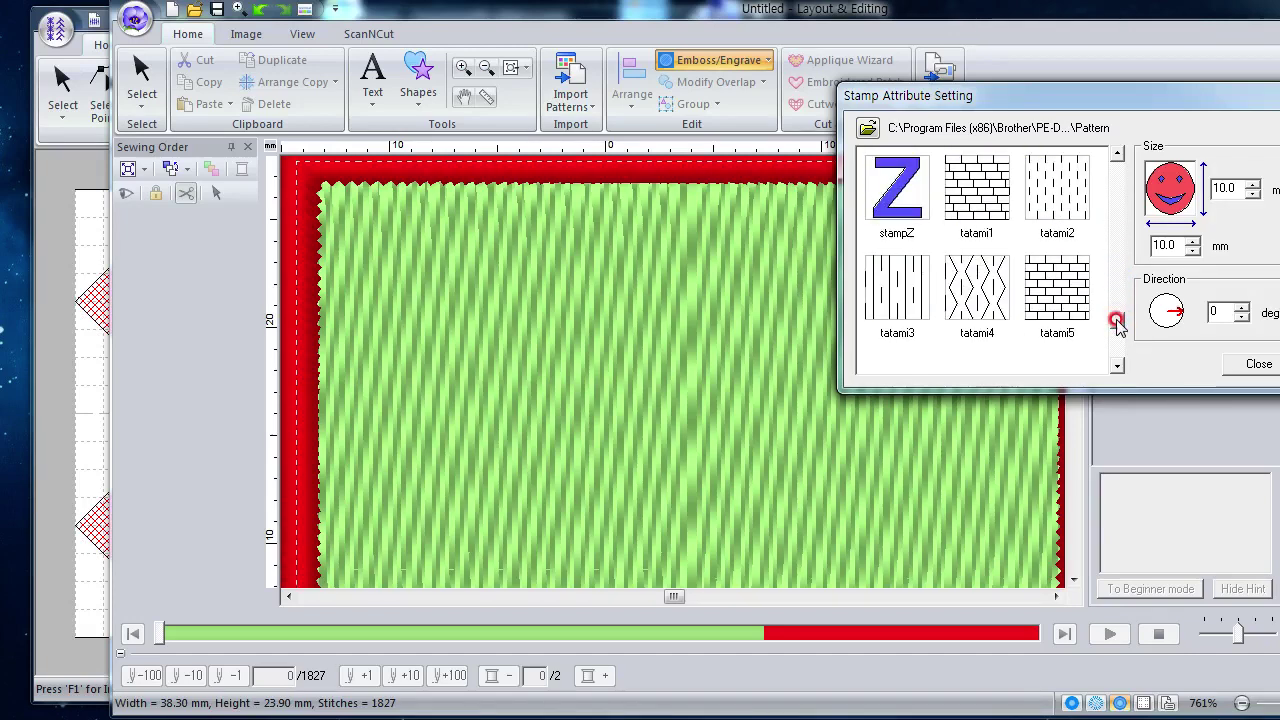
{"action": "left_click", "coordinate": [1117, 326]}
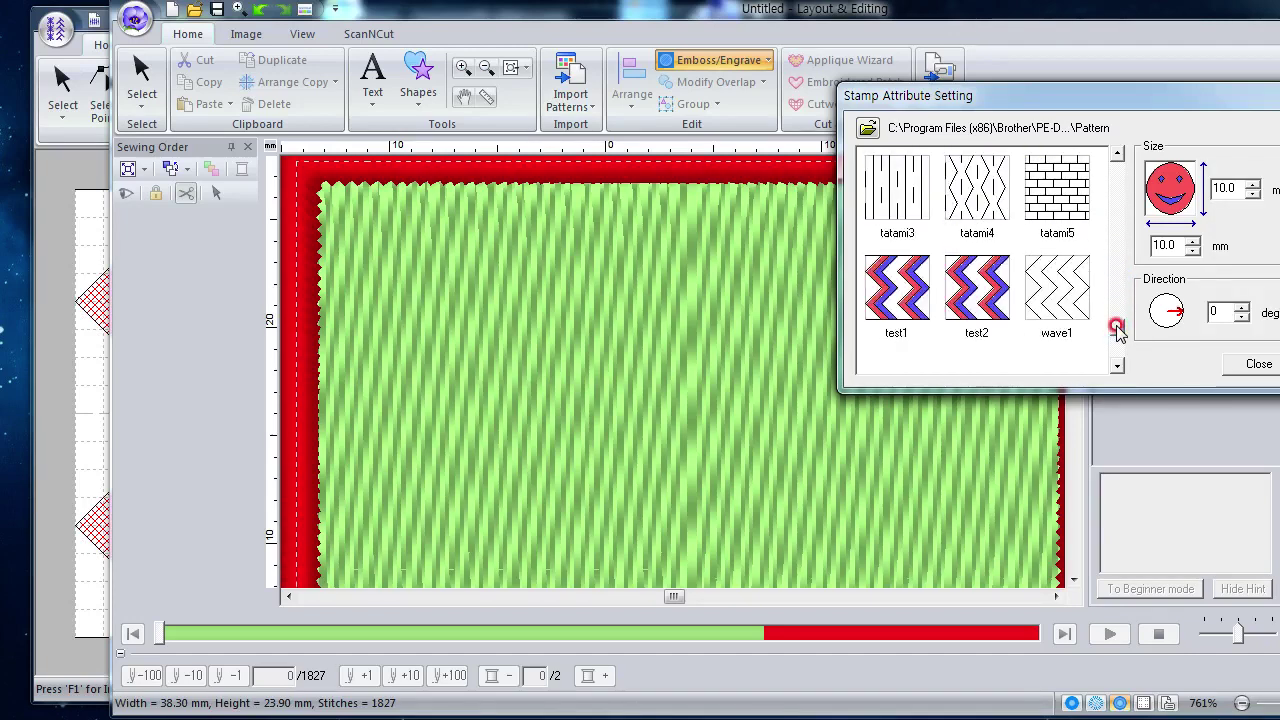
{"action": "left_click", "coordinate": [990, 300]}
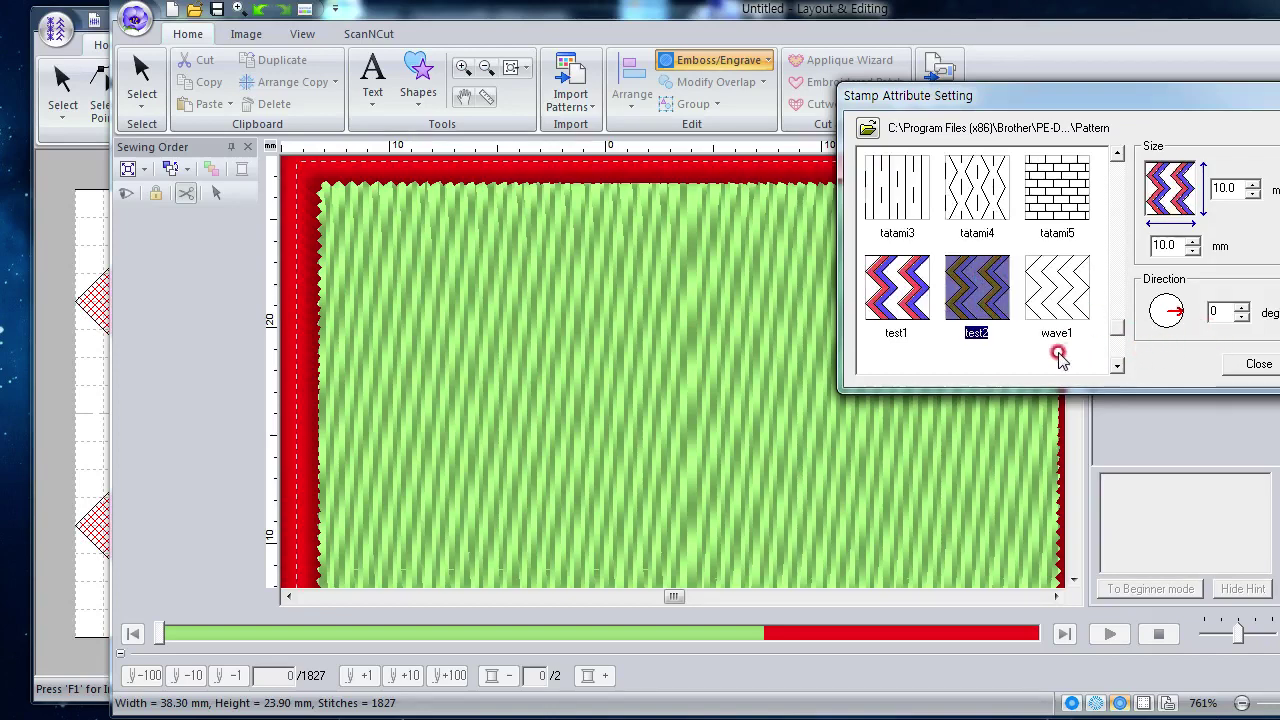
{"action": "left_click", "coordinate": [465, 292]}
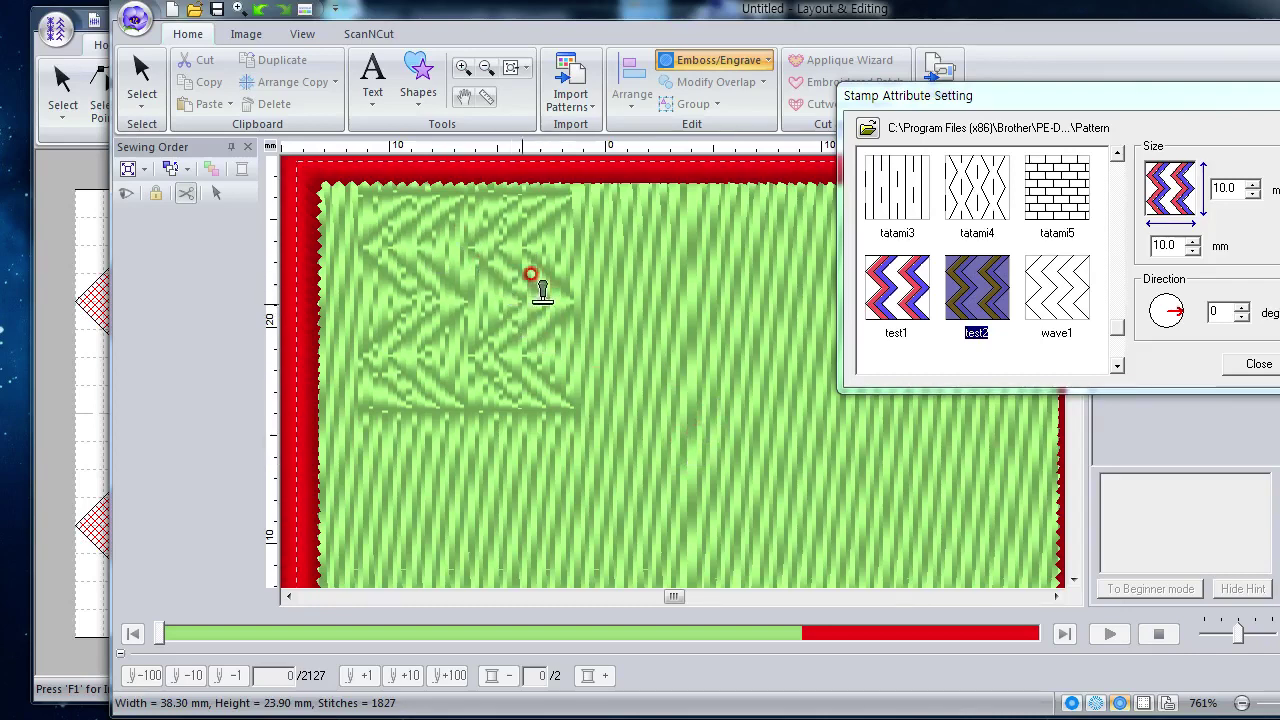
{"action": "left_click", "coordinate": [724, 355]}
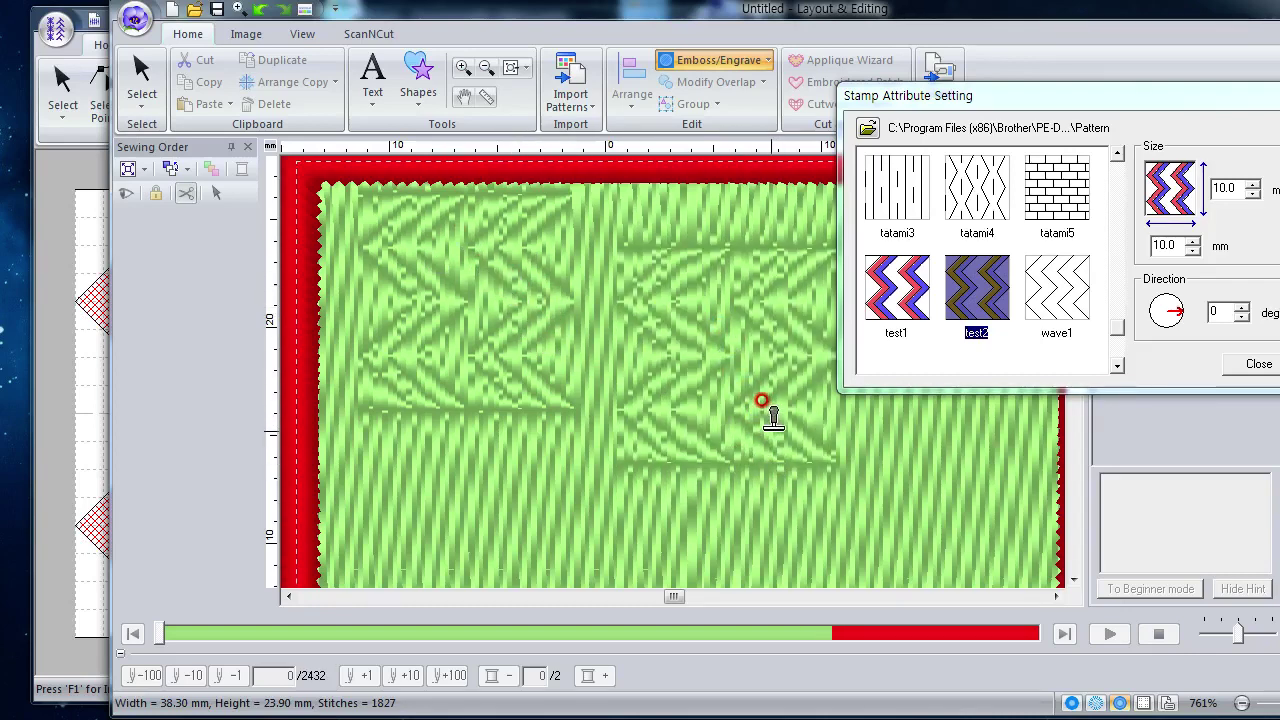
Step: With the Edit Stamp Tool, select the second stamp and enlarge it to about 14 mm square towards its lower outer corner
{"action": "left_click", "coordinate": [742, 62]}
{"action": "left_click", "coordinate": [733, 123]}
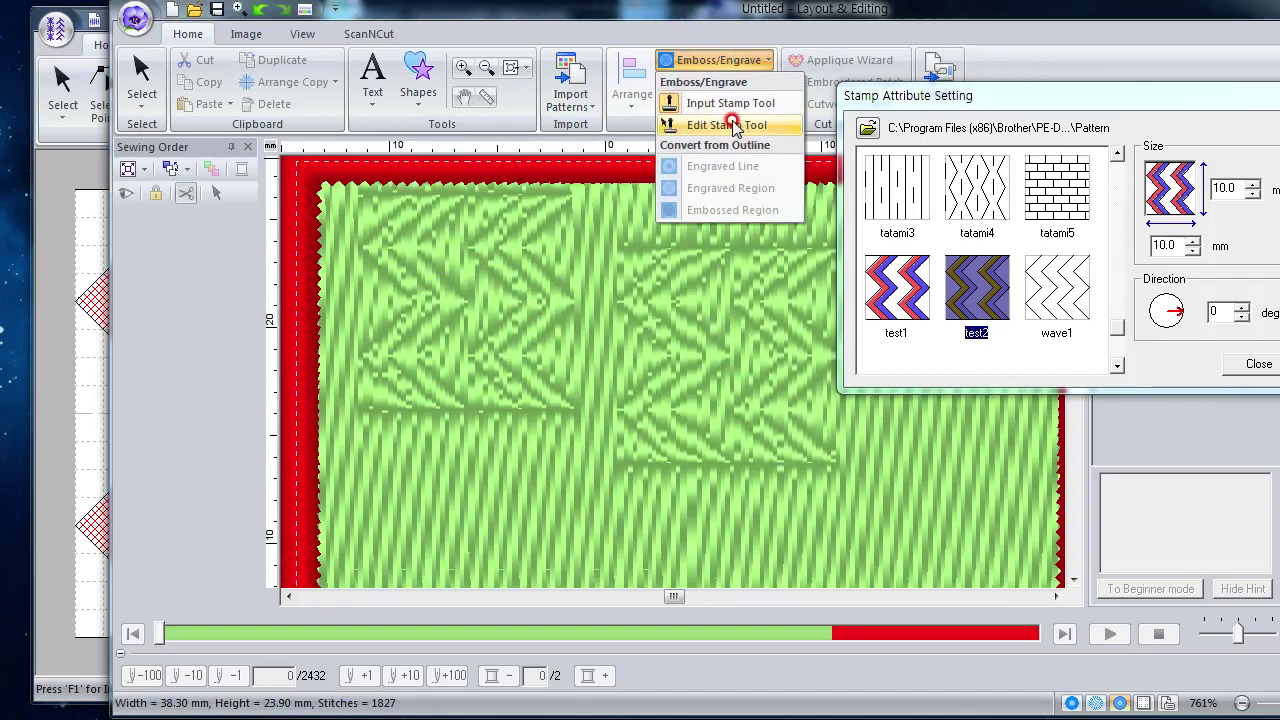
{"action": "left_click", "coordinate": [737, 60]}
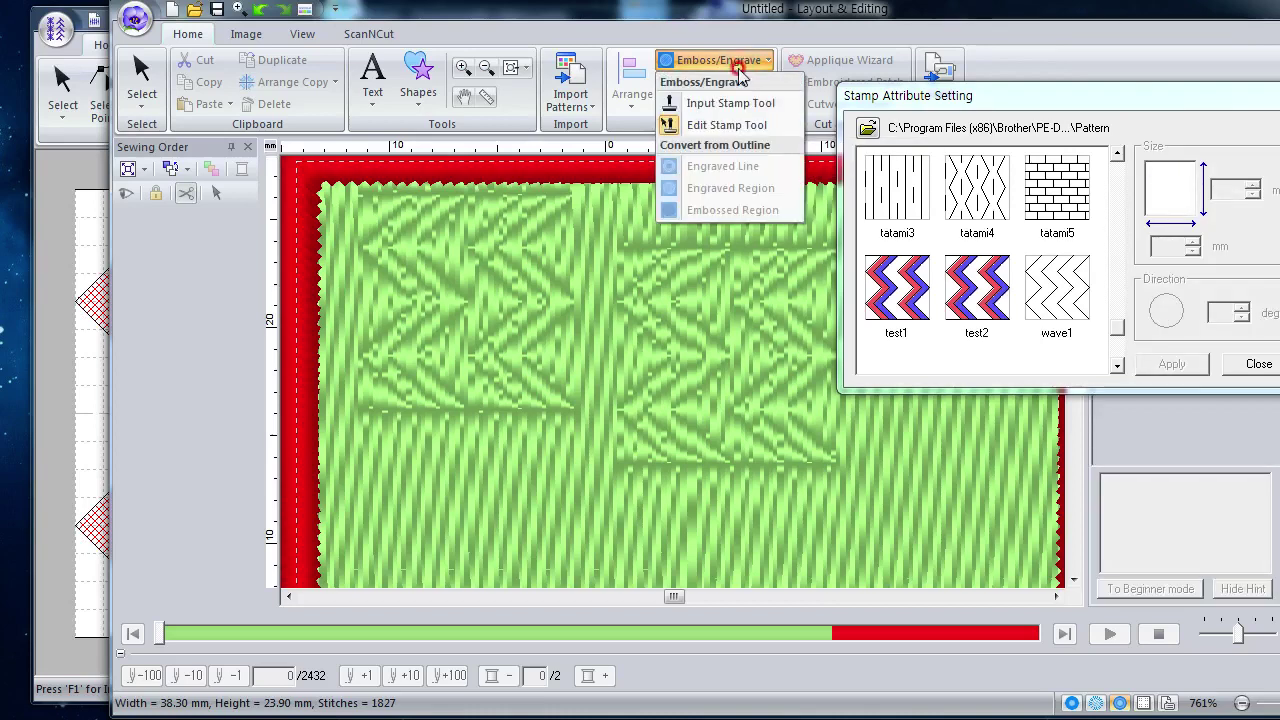
{"action": "left_click", "coordinate": [699, 131]}
{"action": "left_click", "coordinate": [733, 130]}
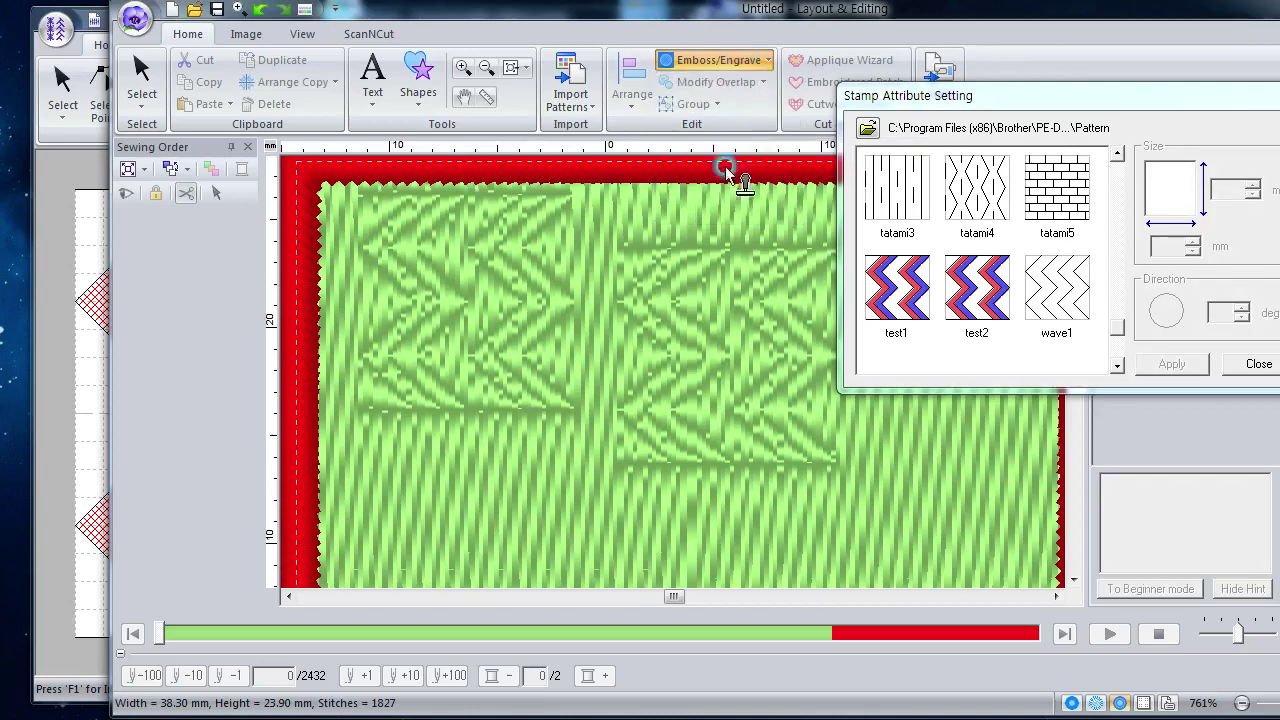
{"action": "left_click", "coordinate": [719, 340]}
{"action": "scroll", "coordinate": [686, 371], "scroll_direction": "down", "scroll_amount": 2}
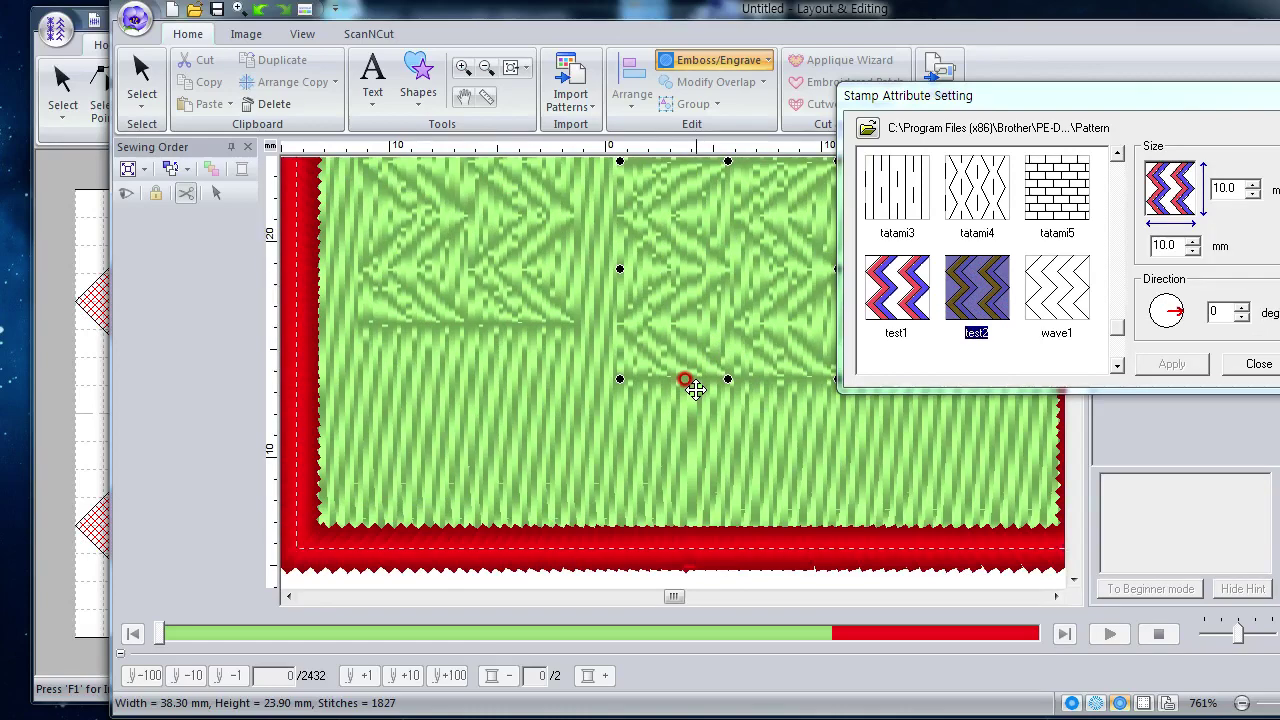
{"action": "left_click_drag", "start_coordinate": [940, 101], "coordinate": [1116, 98]}
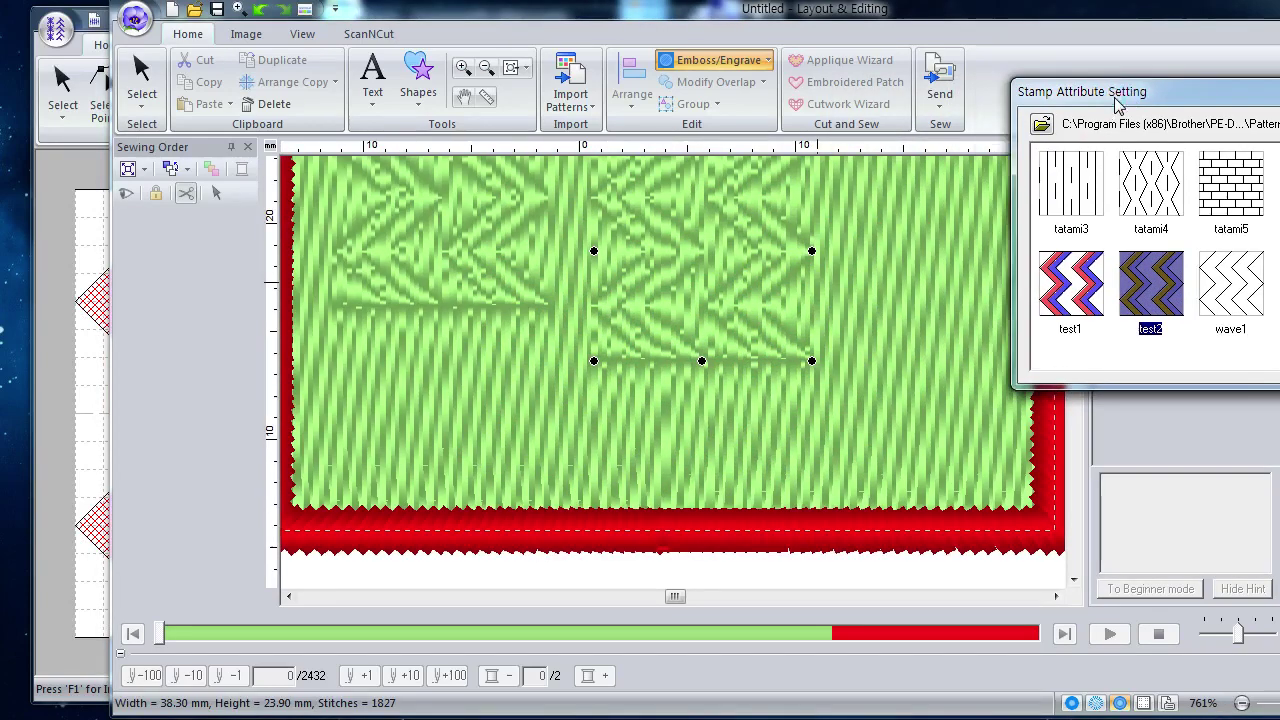
{"action": "left_click_drag", "start_coordinate": [805, 357], "coordinate": [927, 411]}
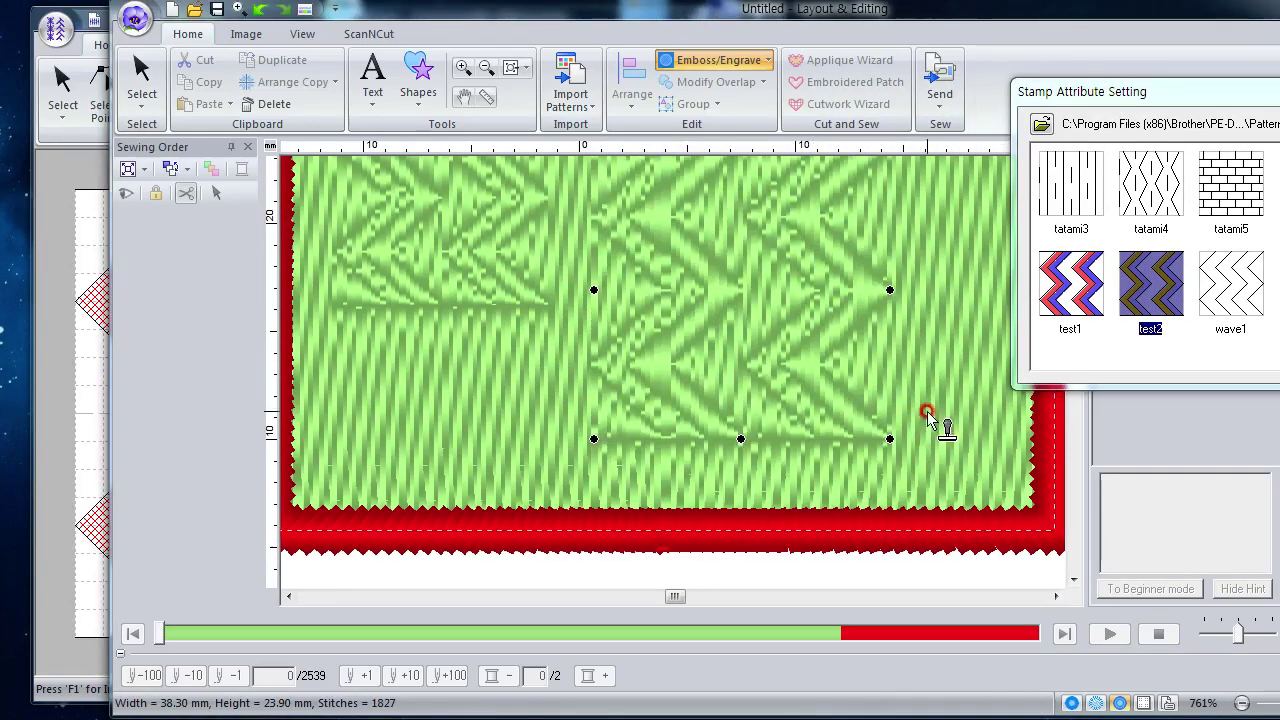
{"action": "scroll", "coordinate": [927, 402], "scroll_direction": "up", "scroll_amount": 2}
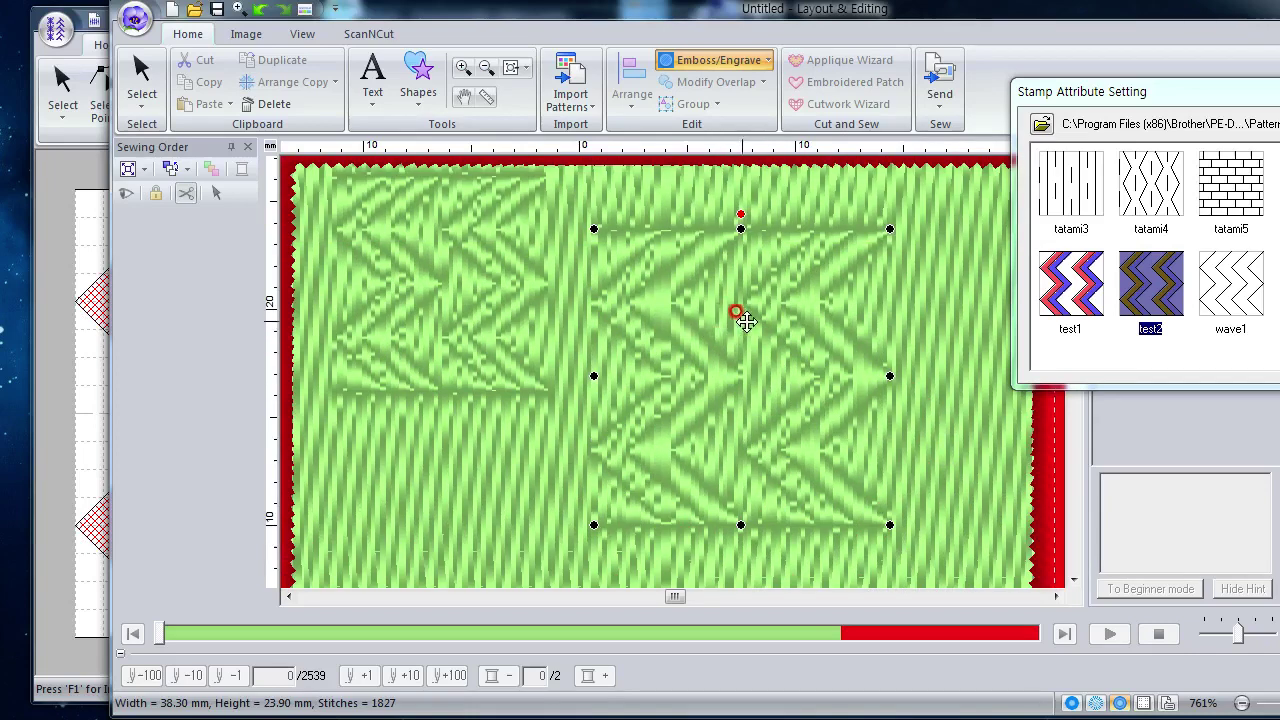
Step: Move the enlarged test2 stamp about 1 mm farther away from the smaller stamp
{"action": "mouse_move", "coordinate": [789, 306]}
{"action": "left_mouse_down"}
{"action": "mouse_move", "coordinate": [822, 302]}
{"action": "mouse_move", "coordinate": [805, 315]}
{"action": "left_mouse_up"}
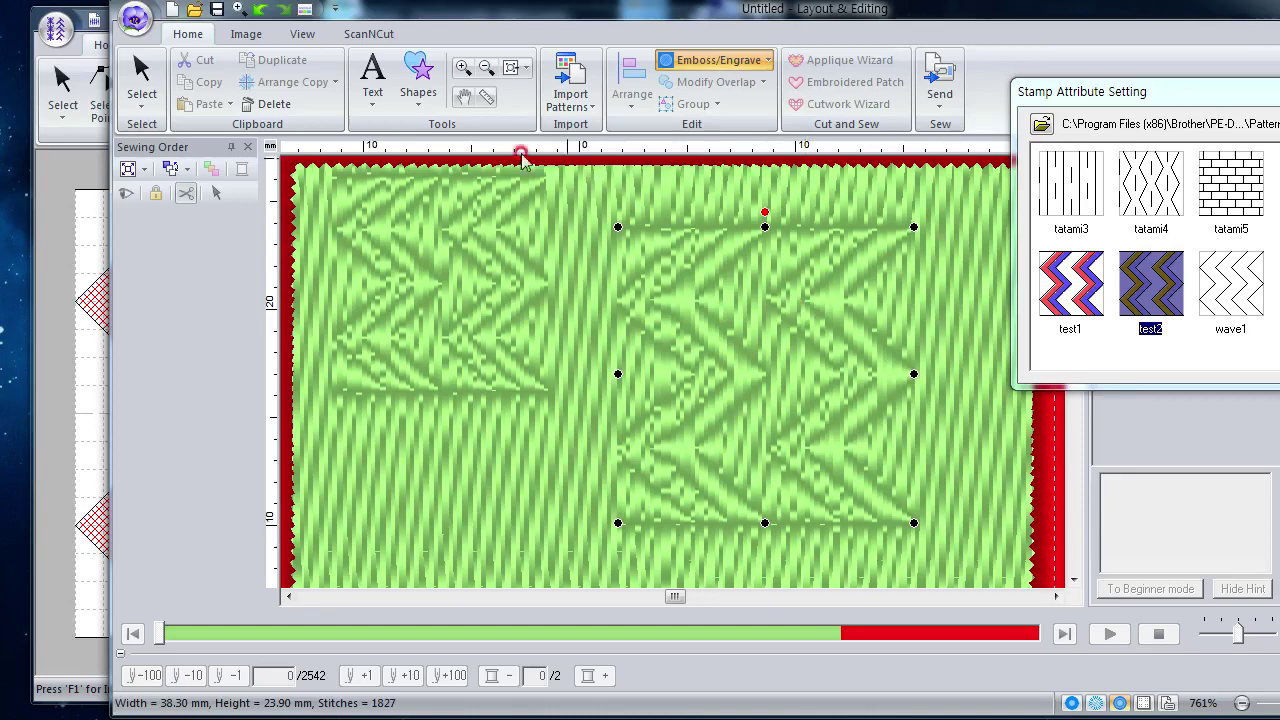
Step: Switch to Programmable Stitch Creator, start a new fill/stamp pattern, and draw a closed block C outline 5 grid squares wide and 11 tall
{"action": "left_click", "coordinate": [78, 196]}
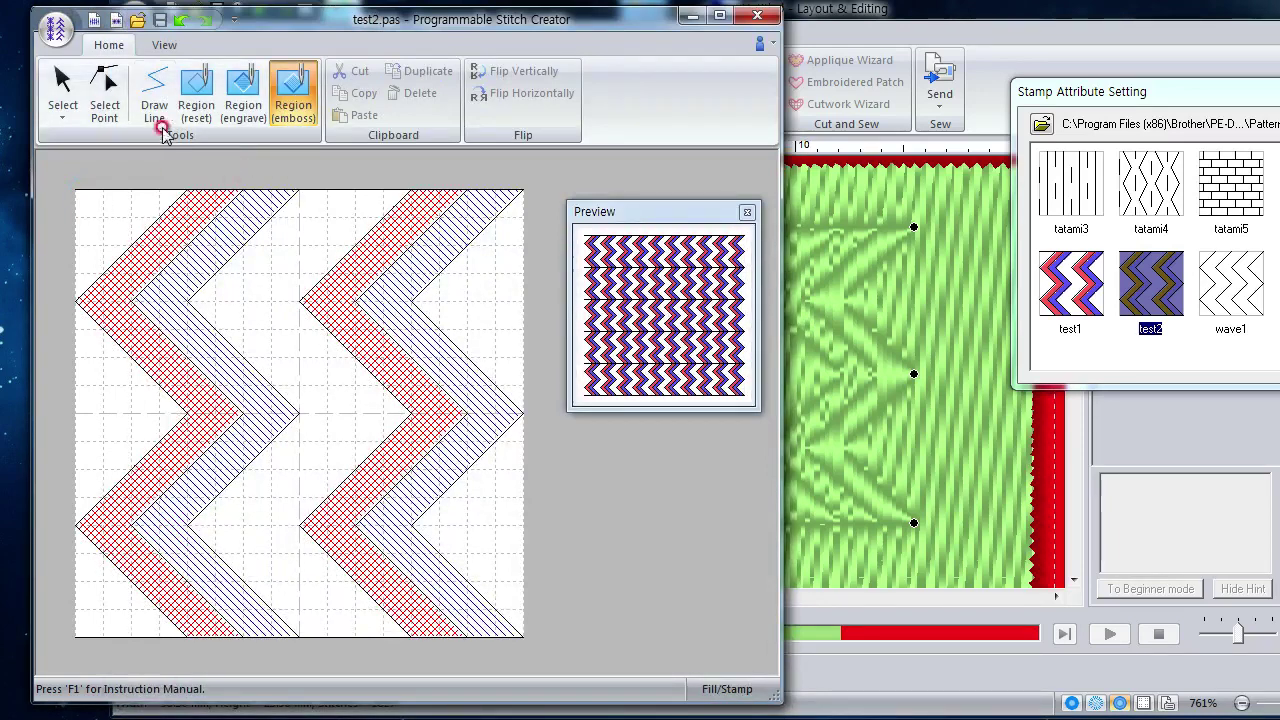
{"action": "left_click", "coordinate": [56, 32]}
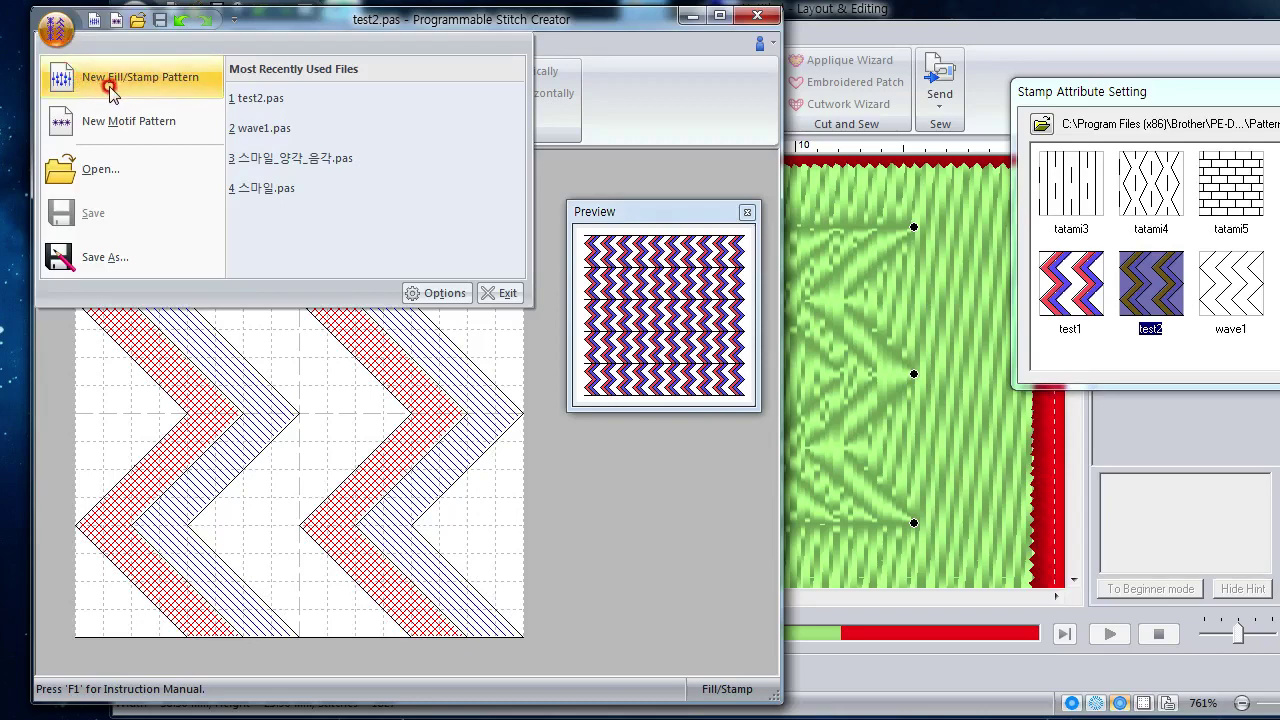
{"action": "left_click", "coordinate": [164, 88]}
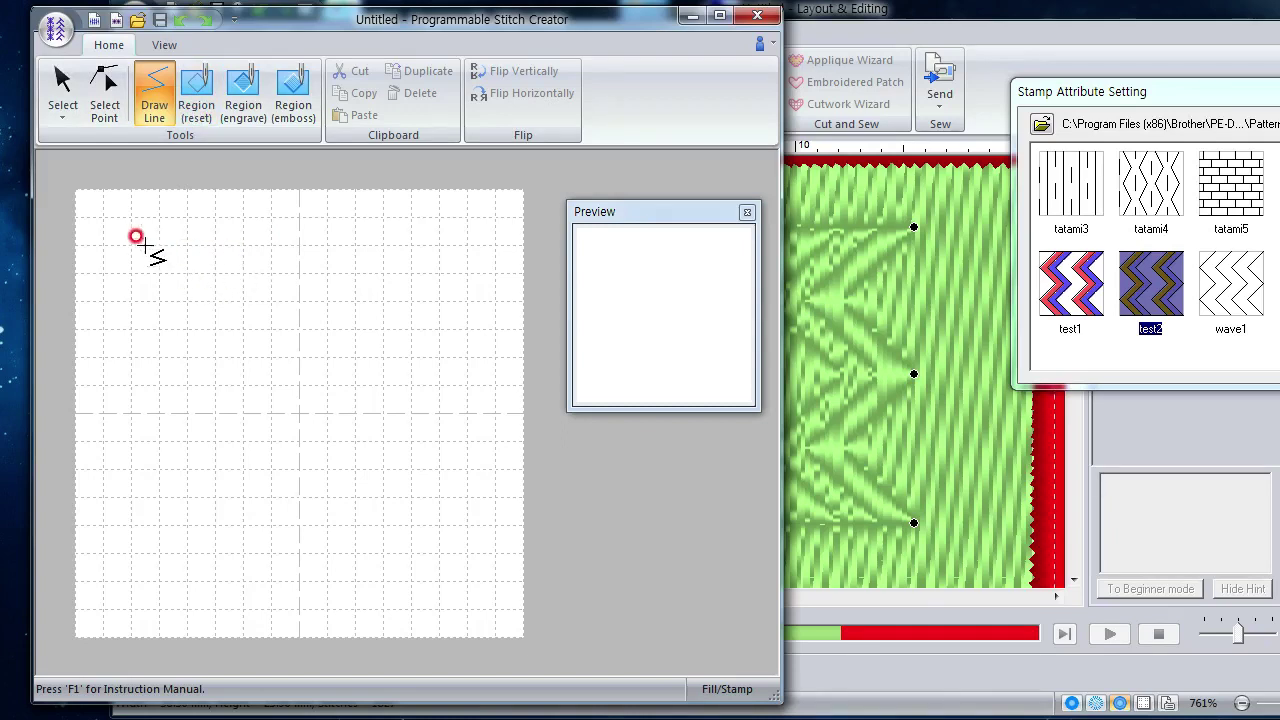
{"action": "mouse_move", "coordinate": [123, 238]}
{"action": "left_mouse_down"}
{"action": "mouse_move", "coordinate": [268, 242]}
{"action": "mouse_move", "coordinate": [270, 302]}
{"action": "mouse_move", "coordinate": [181, 307]}
{"action": "mouse_move", "coordinate": [177, 445]}
{"action": "mouse_move", "coordinate": [186, 523]}
{"action": "mouse_move", "coordinate": [188, 499]}
{"action": "mouse_move", "coordinate": [270, 494]}
{"action": "mouse_move", "coordinate": [271, 555]}
{"action": "mouse_move", "coordinate": [148, 569]}
{"action": "mouse_move", "coordinate": [132, 554]}
{"action": "mouse_move", "coordinate": [136, 578]}
{"action": "mouse_move", "coordinate": [123, 238]}
{"action": "left_mouse_up"}
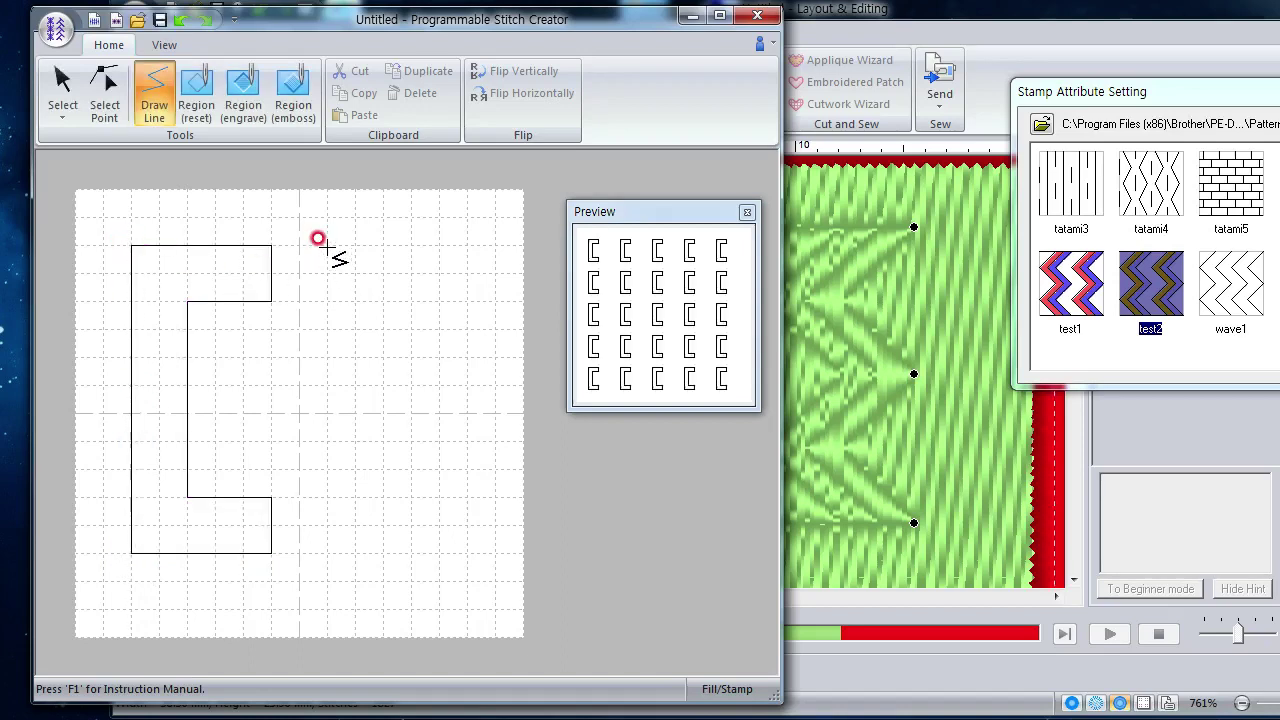
Step: Draw a closed block H outline beside the C, 3 grid squares wide and 11 tall, with one-square-wide uprights and a two-square-high crossbar
{"action": "left_click_drag", "start_coordinate": [317, 238], "coordinate": [309, 535]}
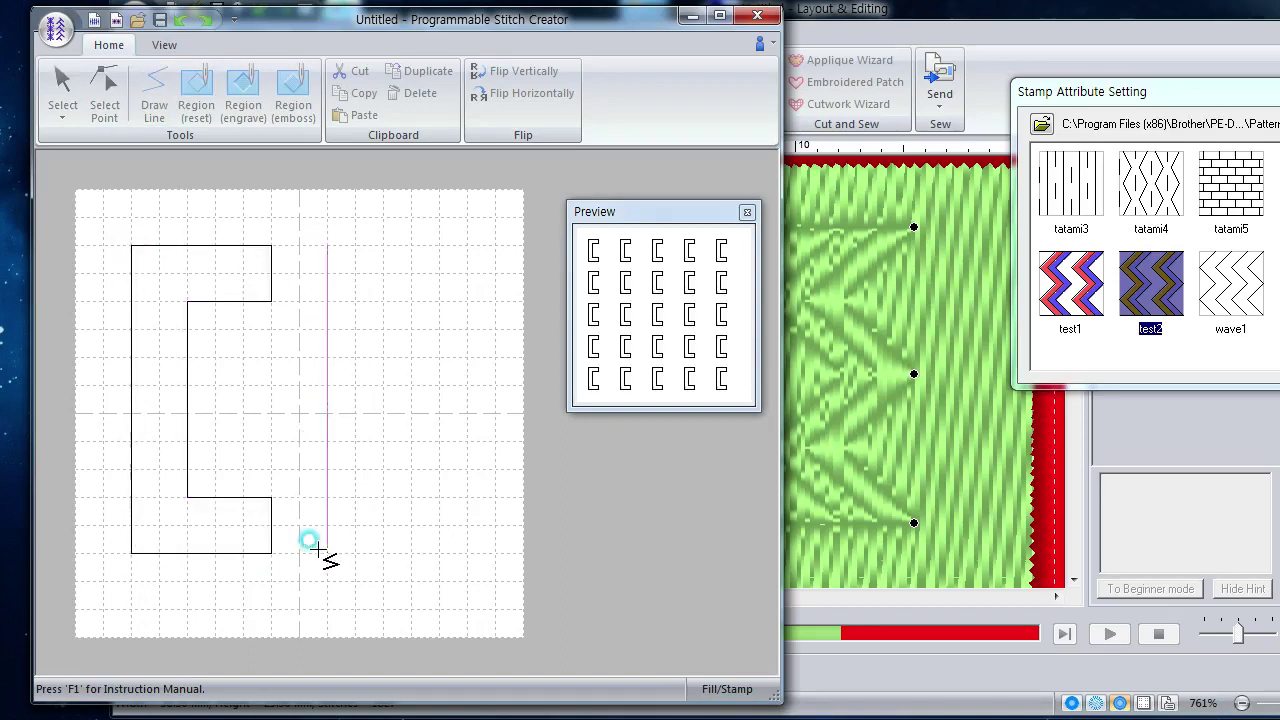
{"action": "left_click", "coordinate": [355, 553]}
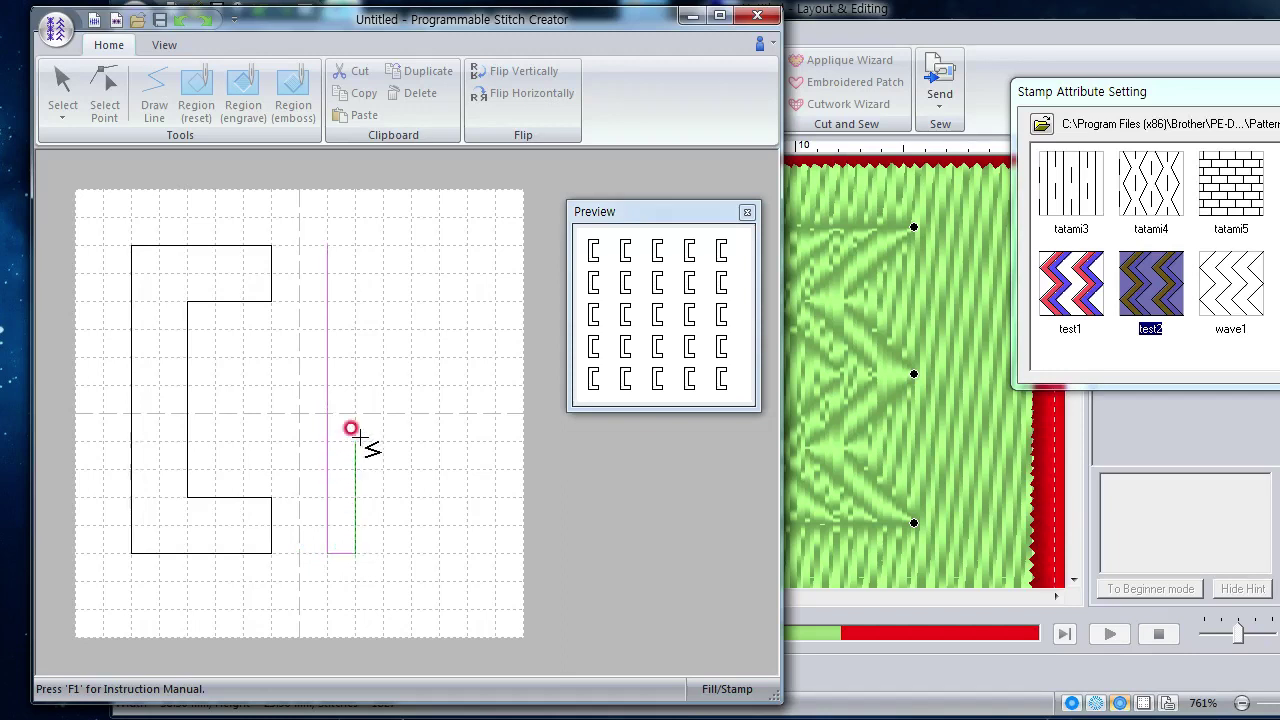
{"action": "left_click", "coordinate": [355, 443]}
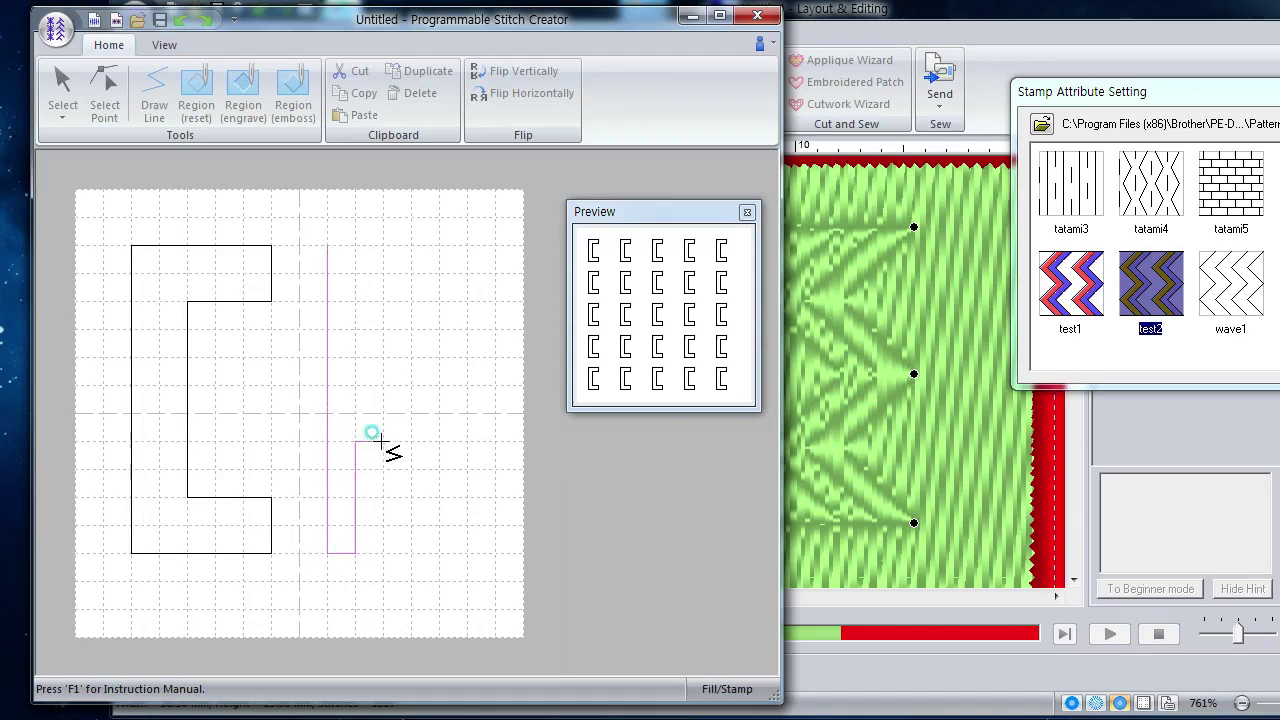
{"action": "left_click", "coordinate": [383, 443]}
{"action": "left_click", "coordinate": [383, 553]}
{"action": "left_click", "coordinate": [411, 553]}
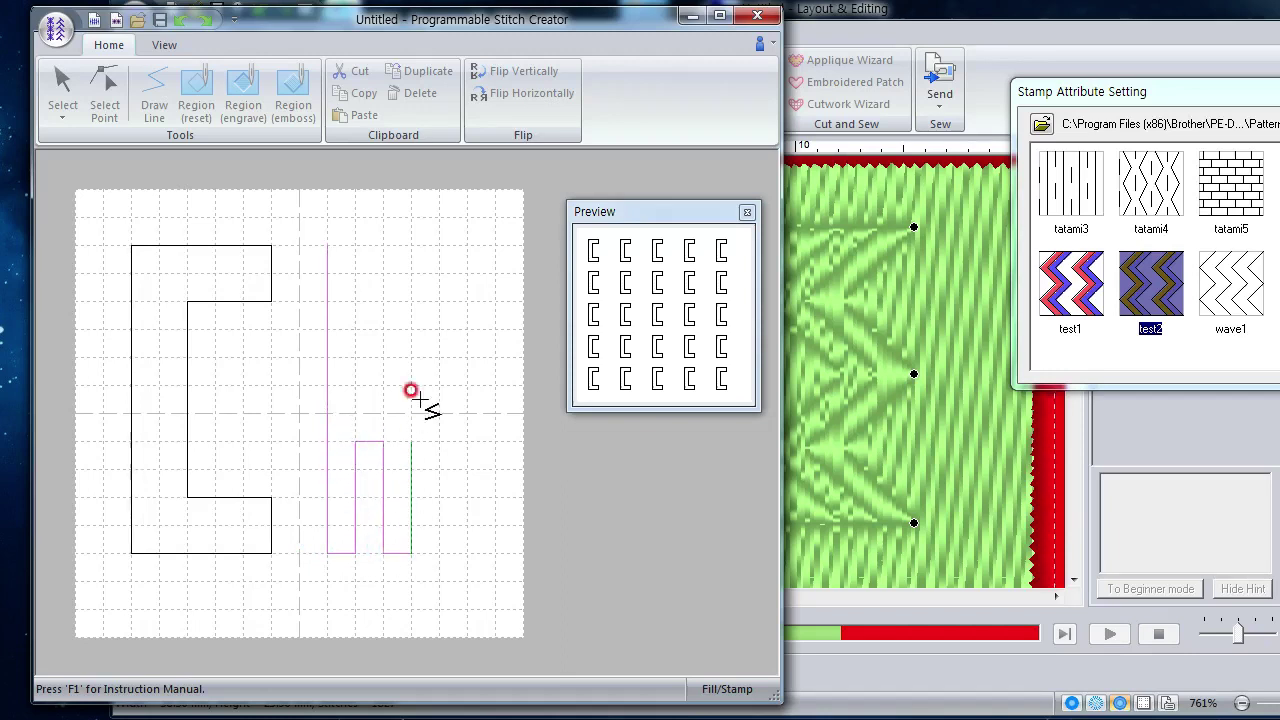
{"action": "left_click", "coordinate": [411, 245]}
{"action": "left_click", "coordinate": [383, 245]}
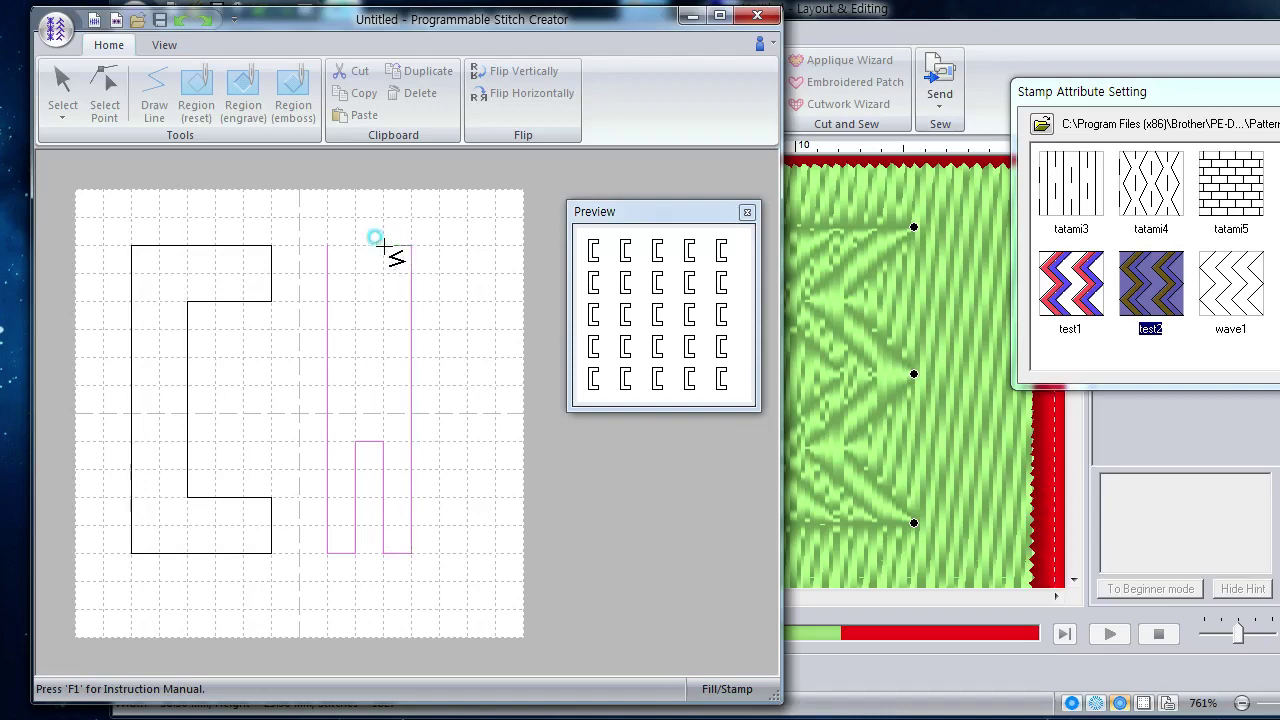
{"action": "left_click", "coordinate": [381, 386]}
{"action": "left_click", "coordinate": [355, 385]}
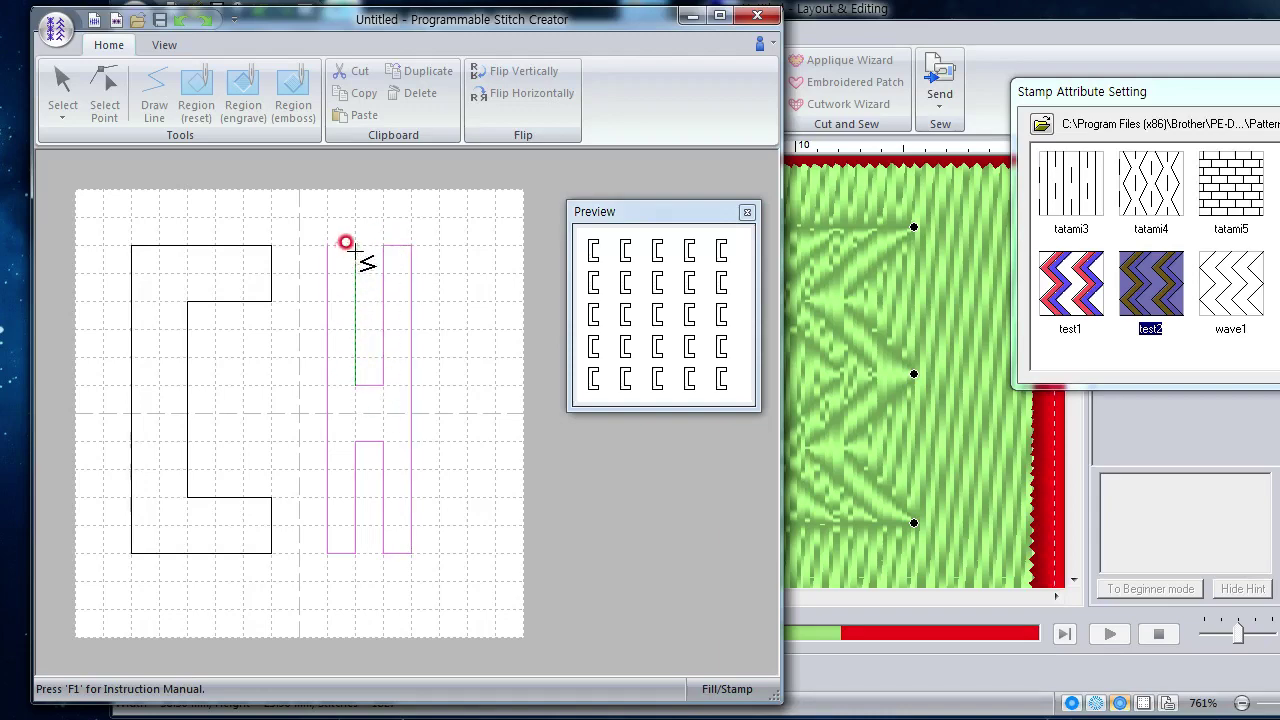
{"action": "left_click", "coordinate": [355, 245]}
{"action": "left_click", "coordinate": [327, 245]}
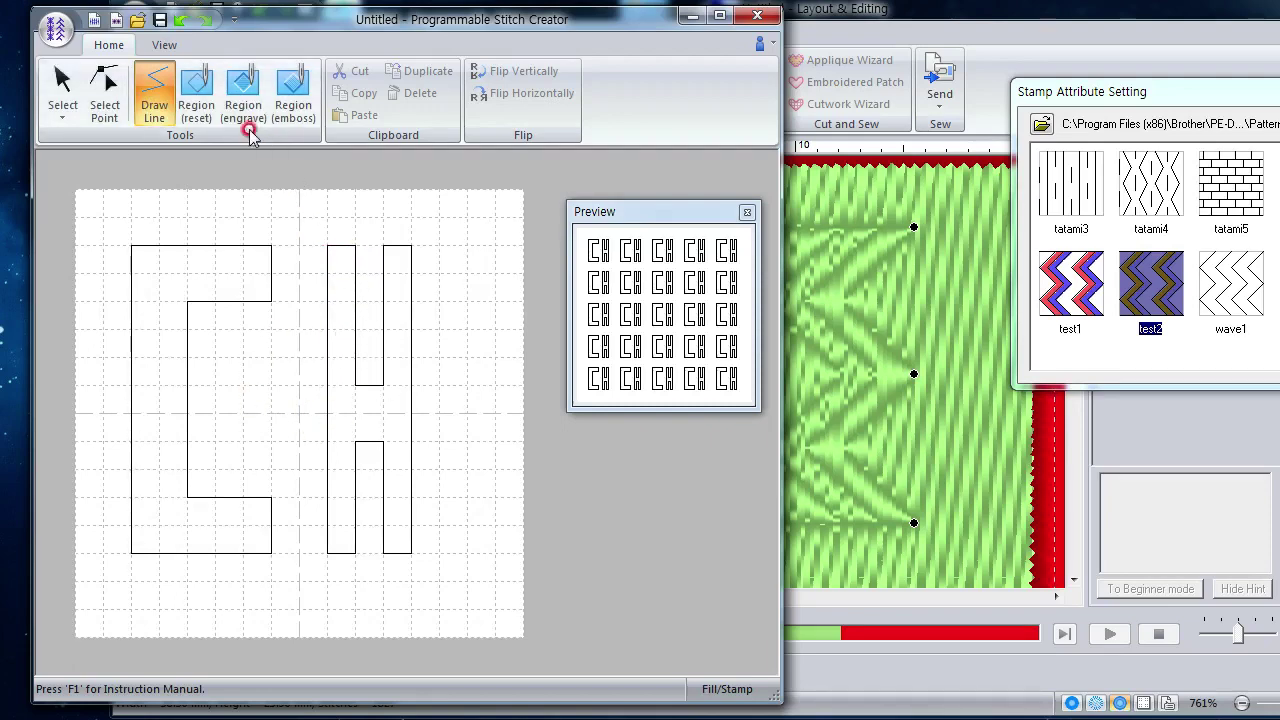
Step: Try the emboss effect on the C-shaped and H-shaped regions, and reset both regions to plain
{"action": "left_click", "coordinate": [292, 117]}
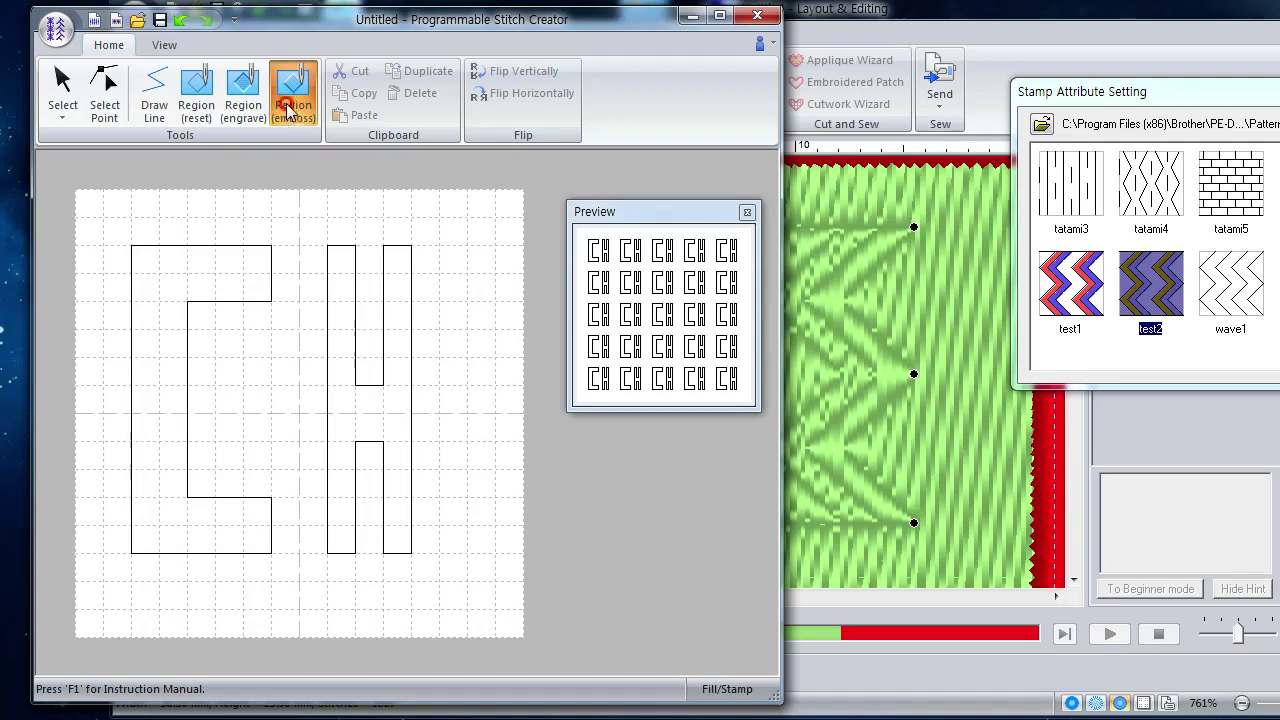
{"action": "left_click", "coordinate": [220, 271]}
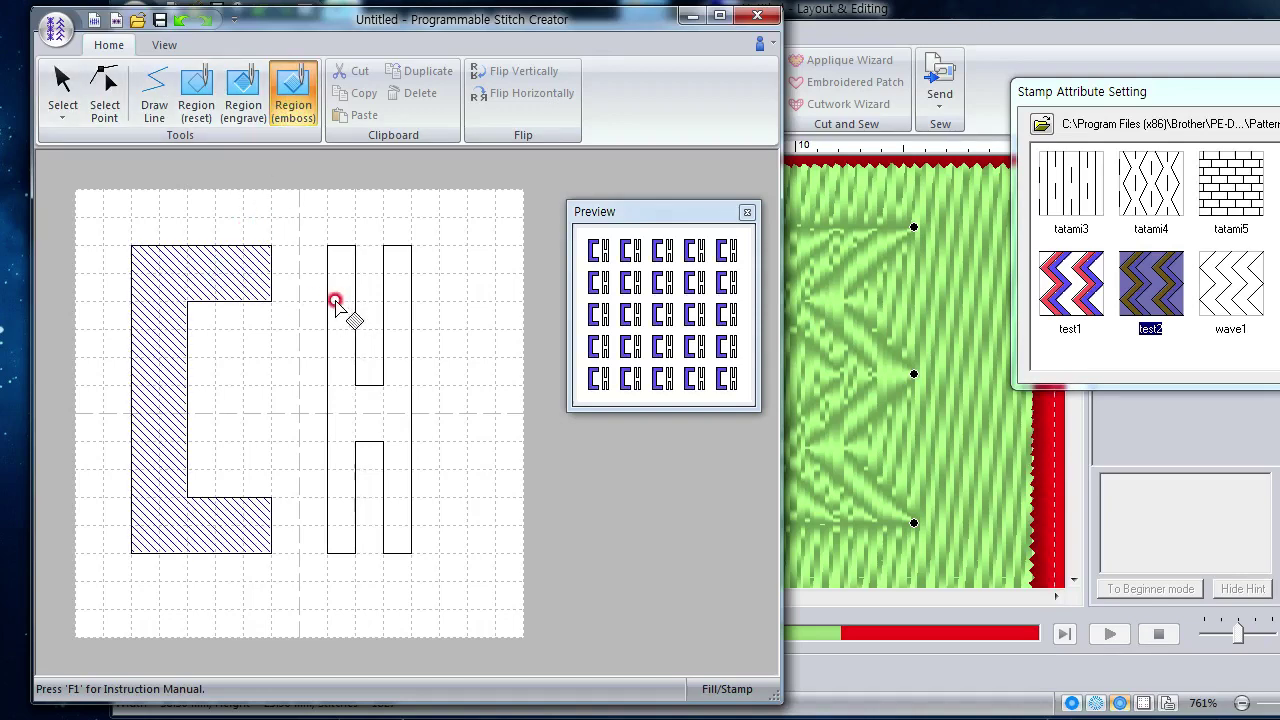
{"action": "left_click", "coordinate": [335, 302]}
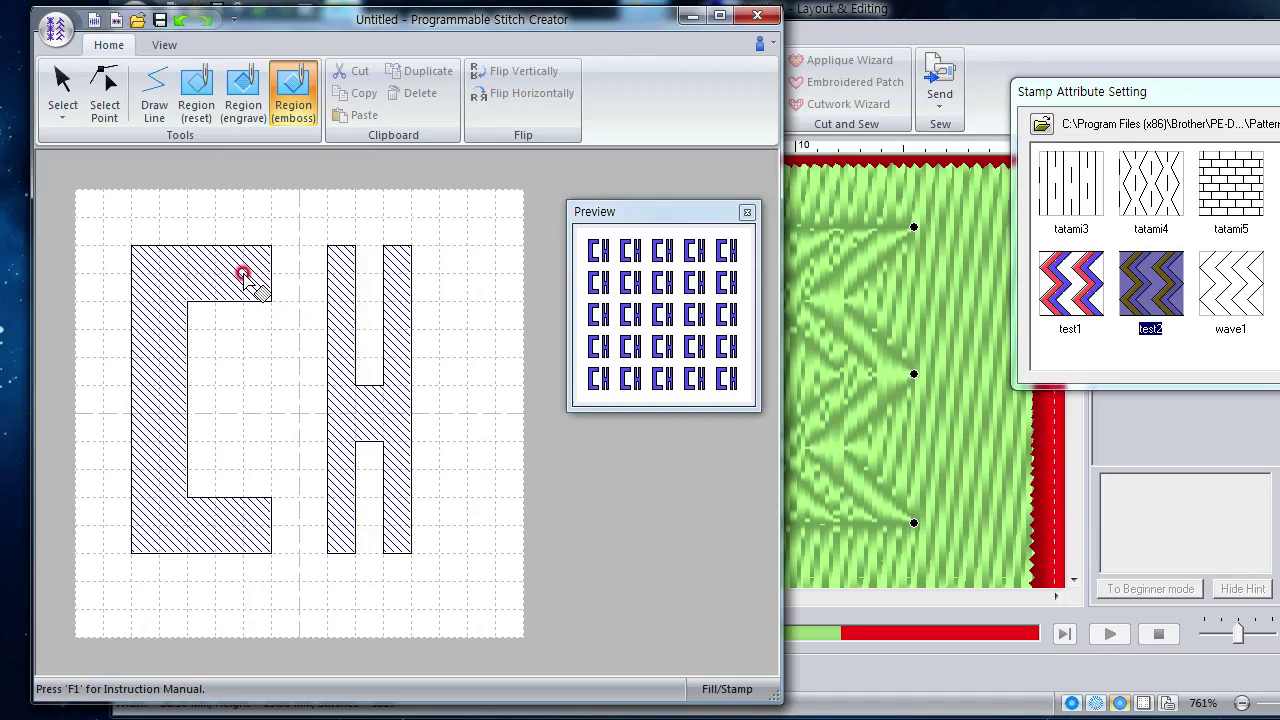
{"action": "left_click", "coordinate": [197, 104]}
{"action": "left_click", "coordinate": [209, 257]}
{"action": "left_click", "coordinate": [337, 295]}
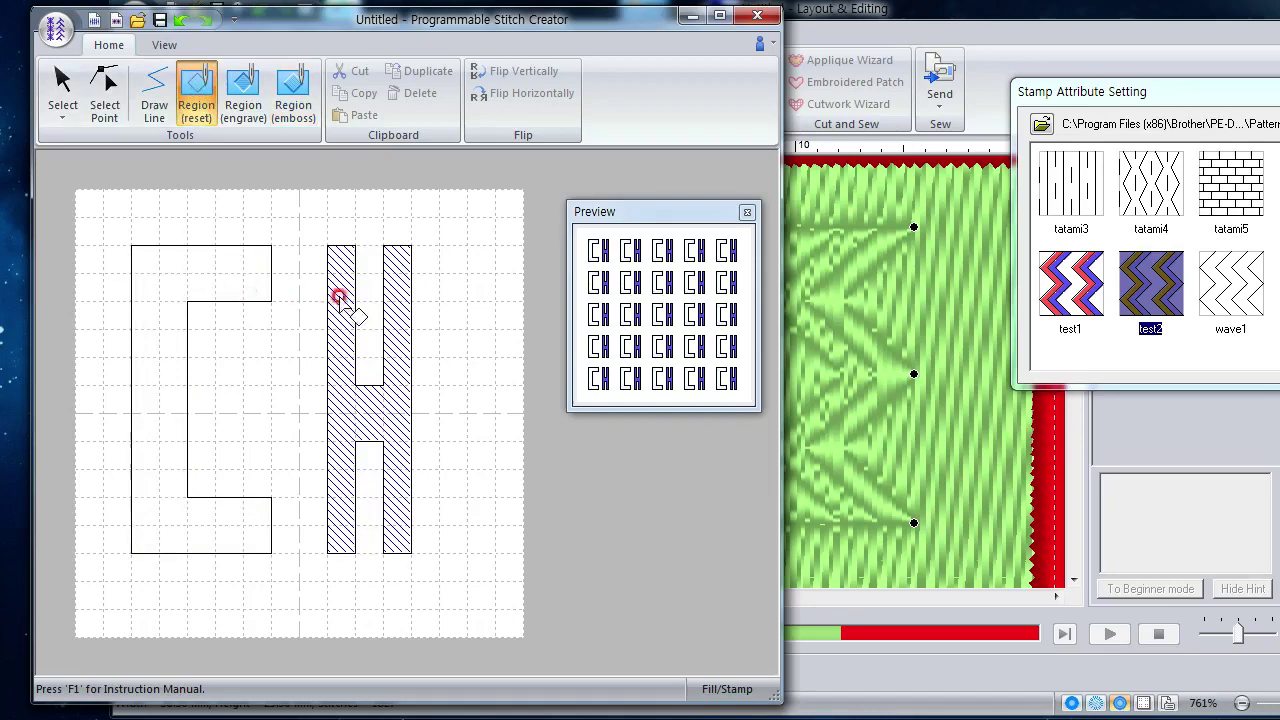
Step: Apply Region (emboss) to both the C and H shapes
{"action": "left_click", "coordinate": [290, 117]}
{"action": "left_click", "coordinate": [202, 284]}
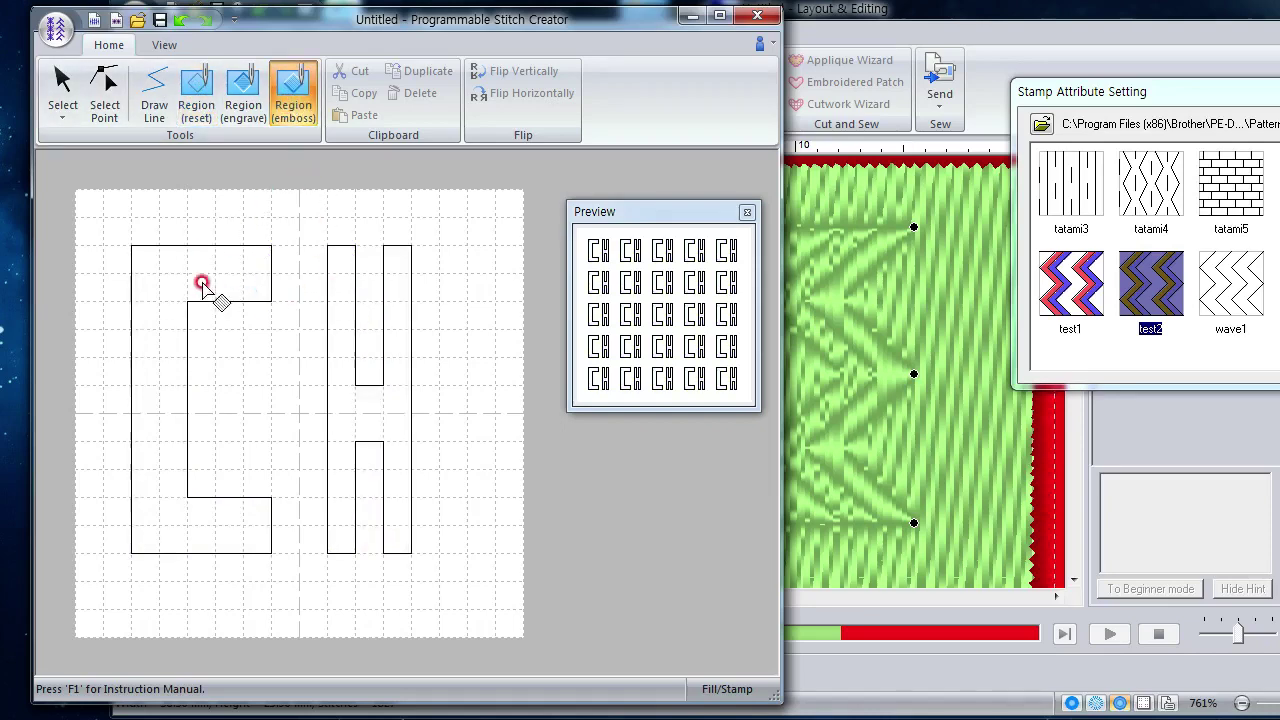
{"action": "left_click", "coordinate": [339, 296]}
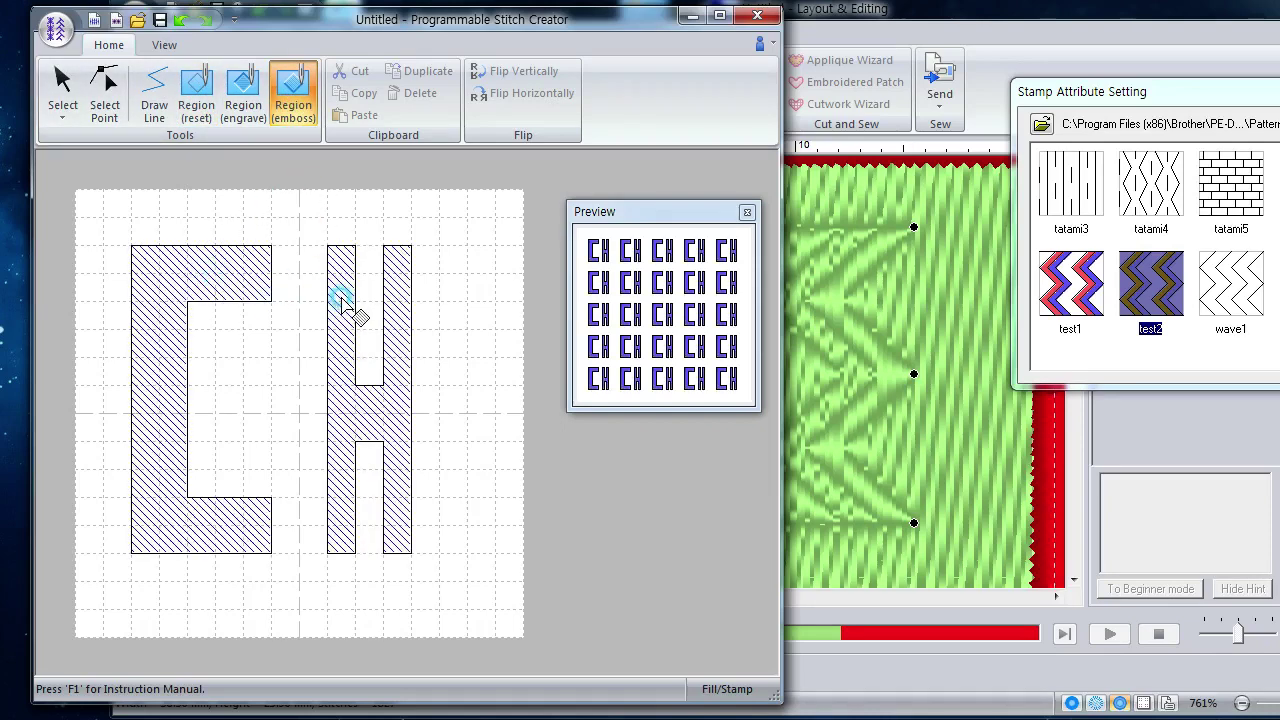
Step: Save the pattern in the Pattern folder as a fill/stamp file named 대2
{"action": "left_click", "coordinate": [55, 28]}
{"action": "left_click", "coordinate": [148, 258]}
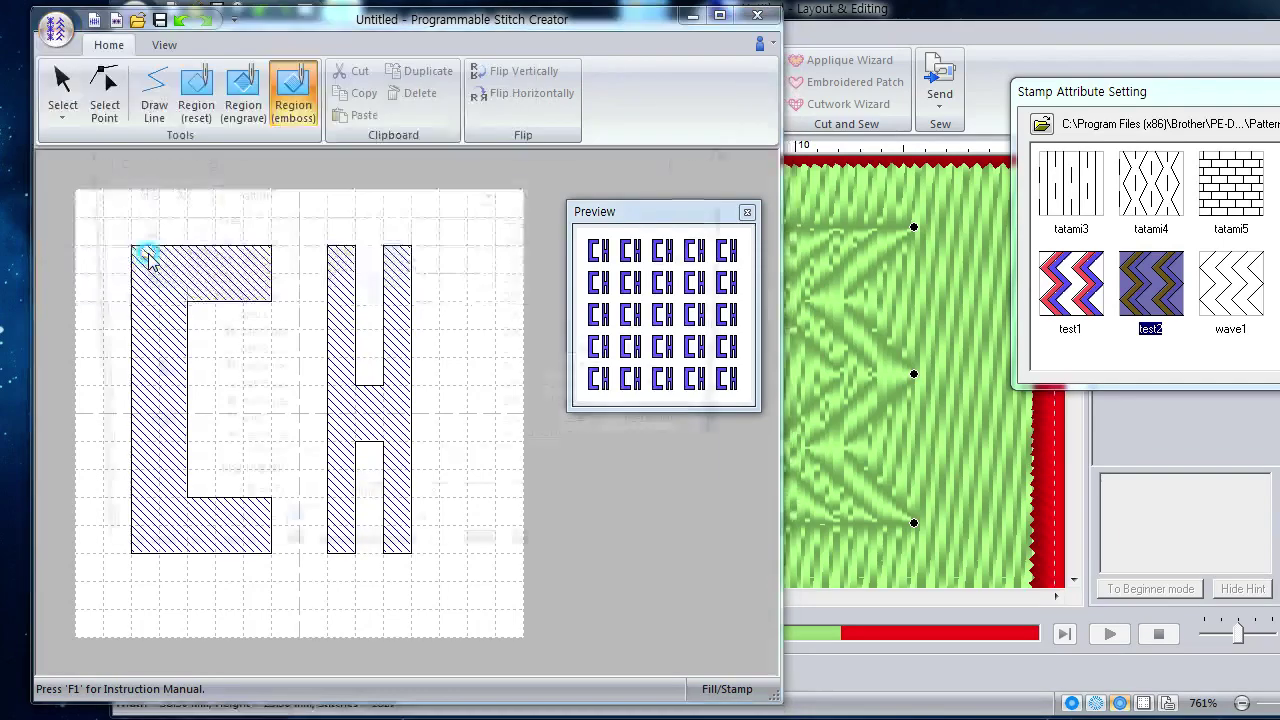
{"action": "left_click", "coordinate": [462, 487]}
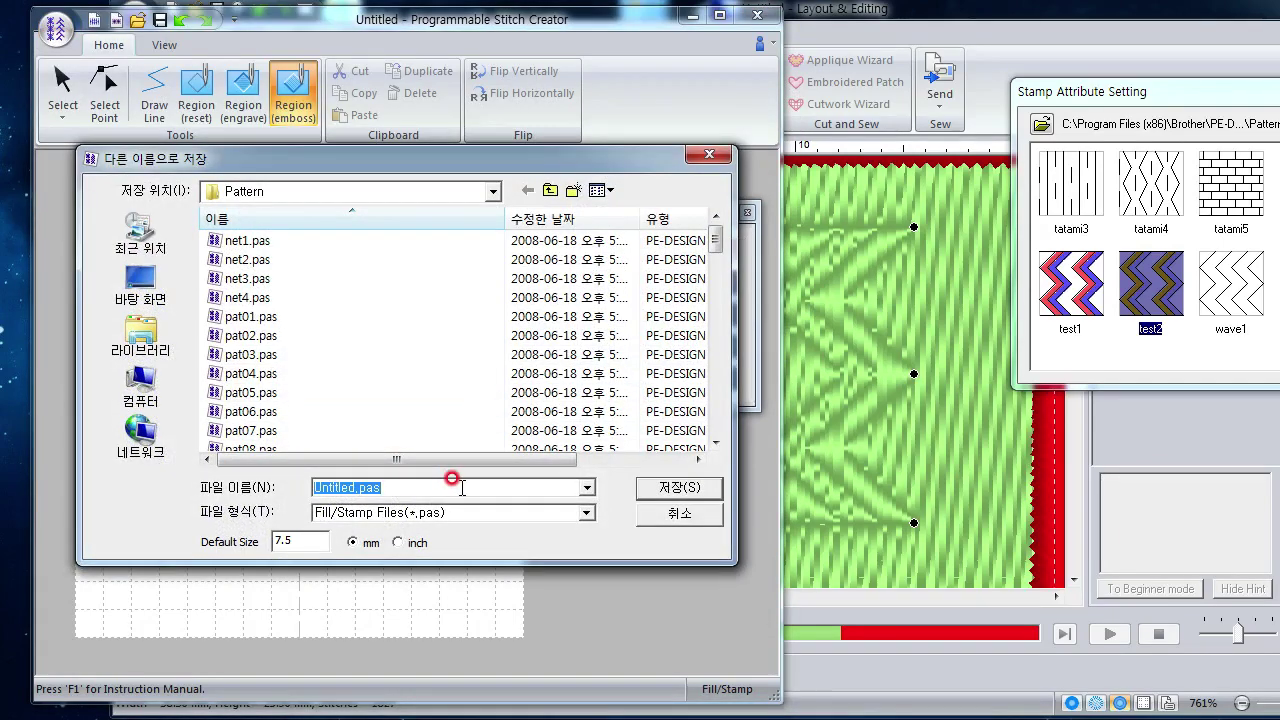
{"action": "type", "text": "eo"}
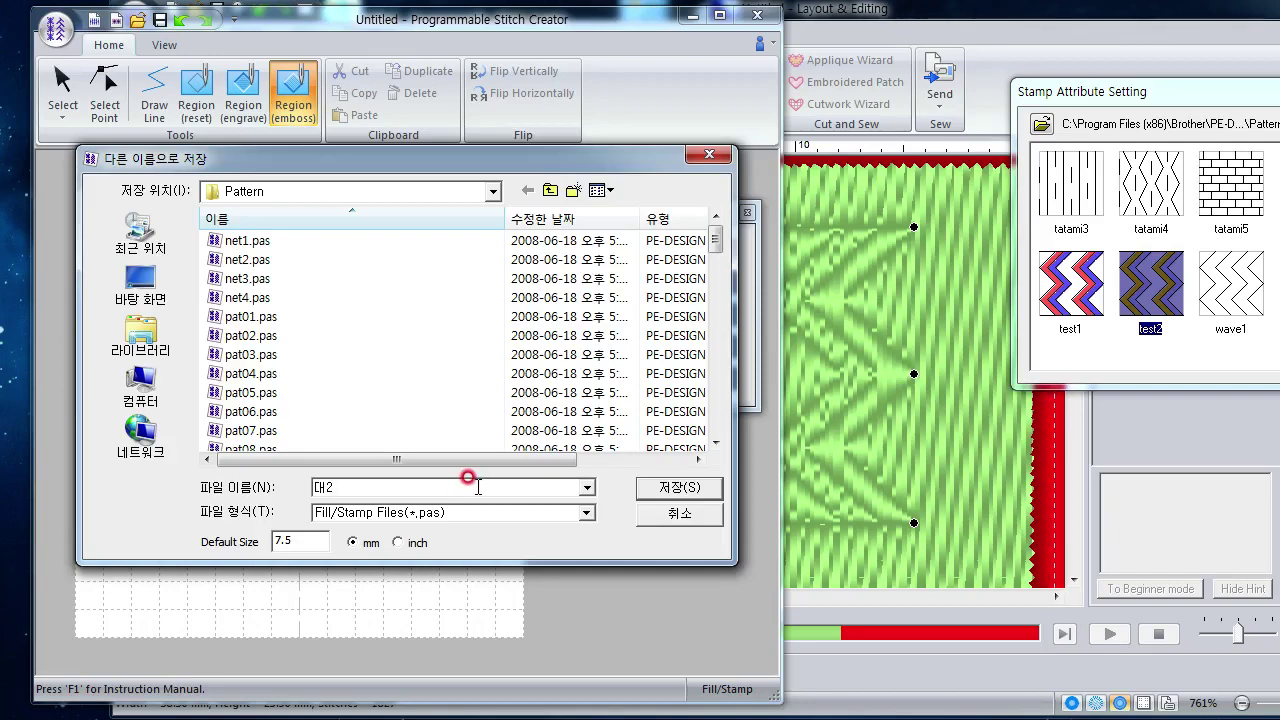
{"action": "left_click", "coordinate": [665, 488]}
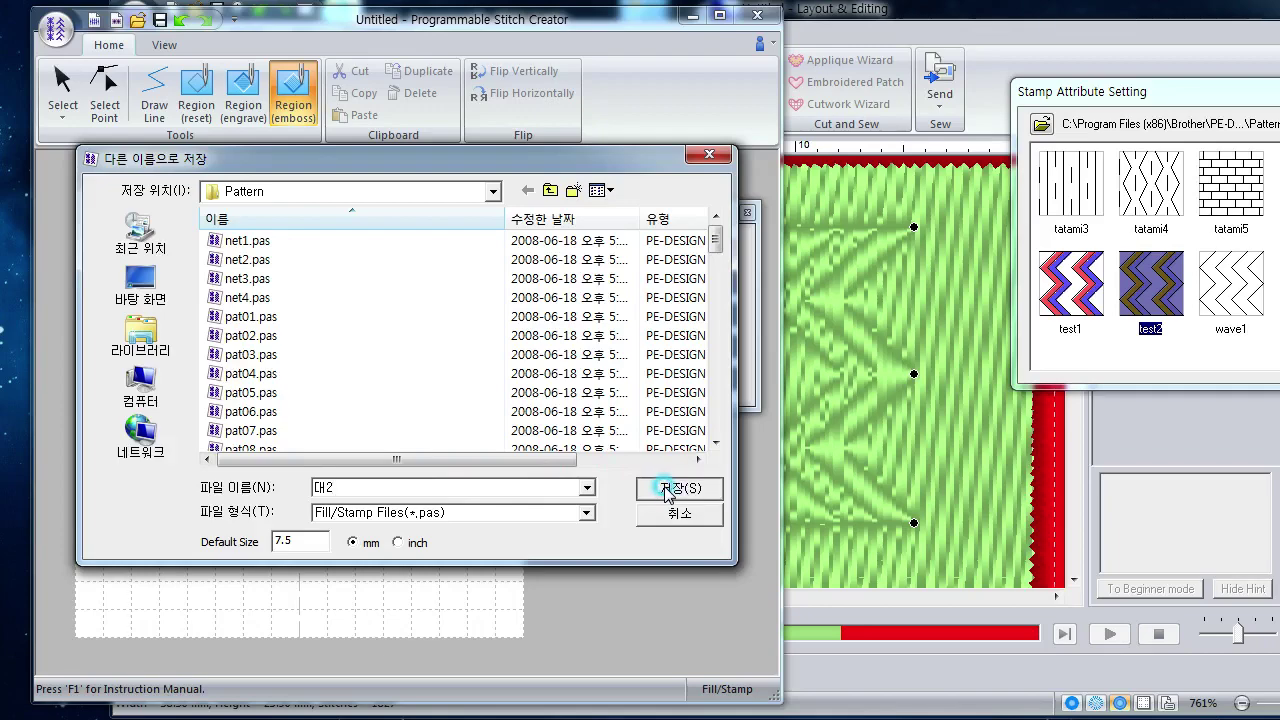
Step: Switch to Layout & Editing and delete both test2 stamps from the rectangle's green fill
{"action": "left_click", "coordinate": [928, 12]}
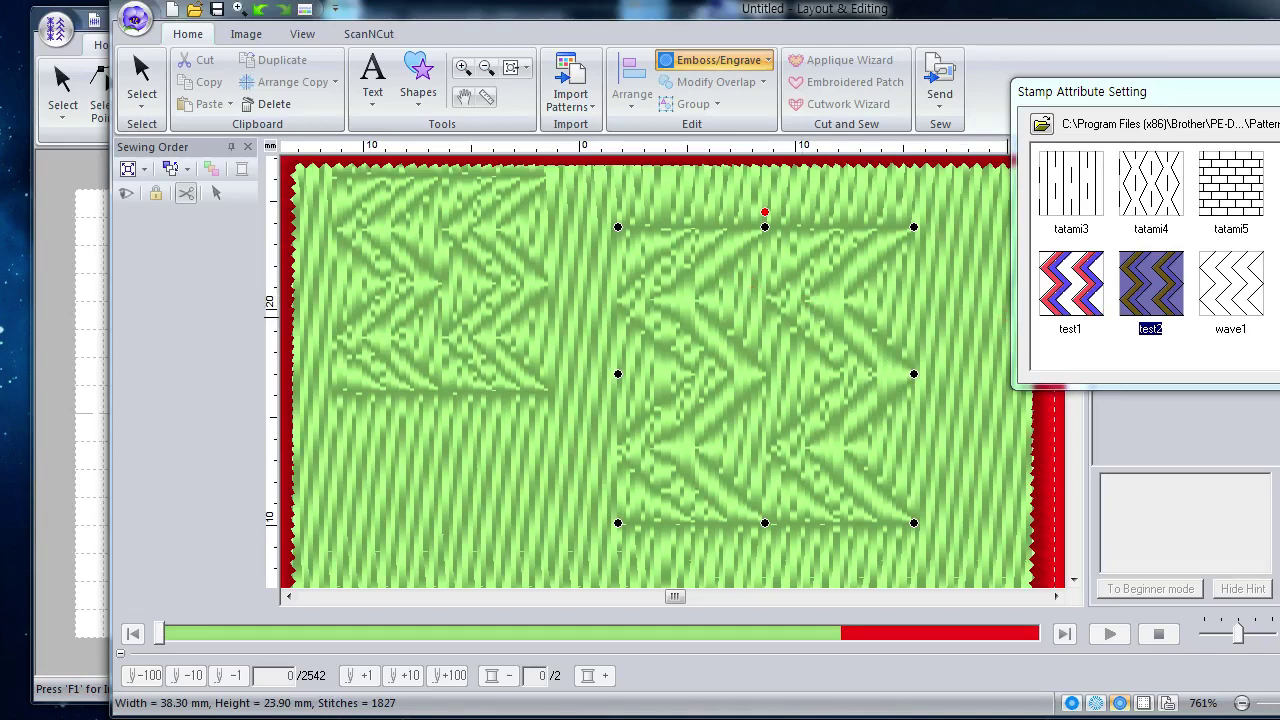
{"action": "left_click", "coordinate": [1120, 394]}
{"action": "key", "text": "Delete"}
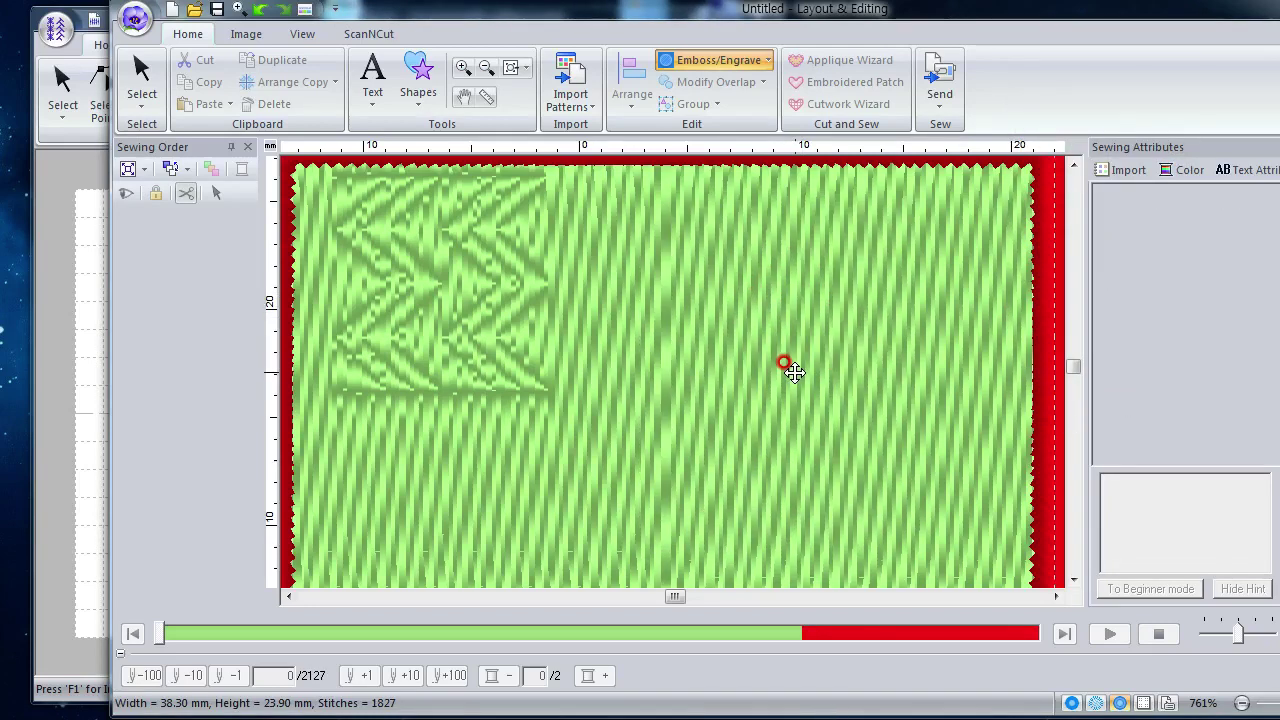
{"action": "left_click", "coordinate": [511, 284]}
{"action": "key", "text": "Delete"}
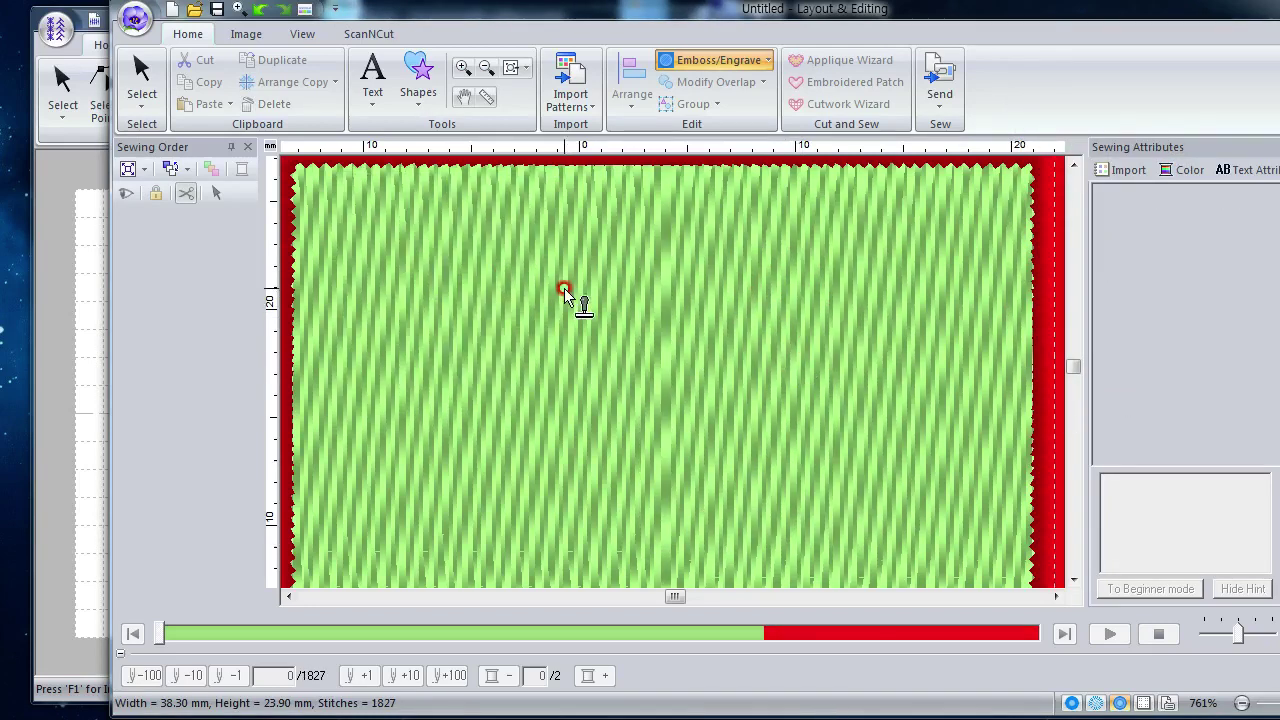
Step: Select the rectangle and set its region sew type to Prog. Fill Stitch
{"action": "left_click", "coordinate": [140, 70]}
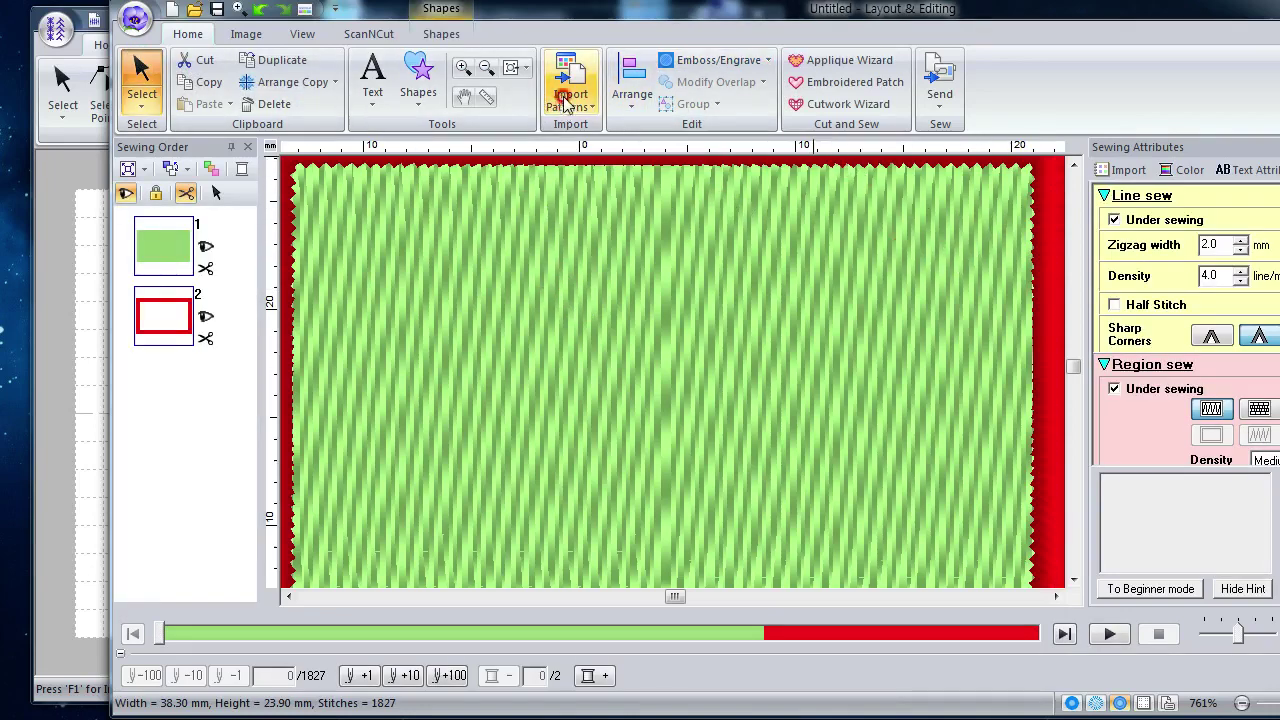
{"action": "left_click", "coordinate": [441, 34]}
{"action": "left_click", "coordinate": [610, 97]}
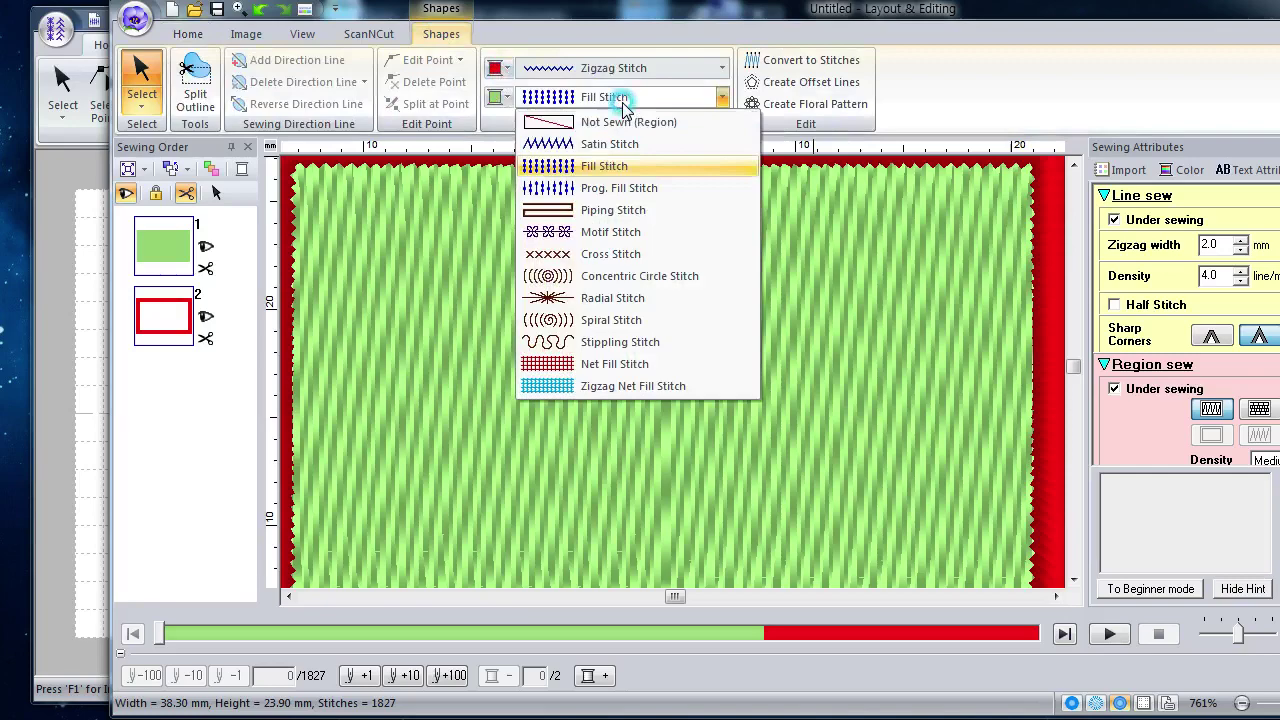
{"action": "left_click", "coordinate": [634, 188]}
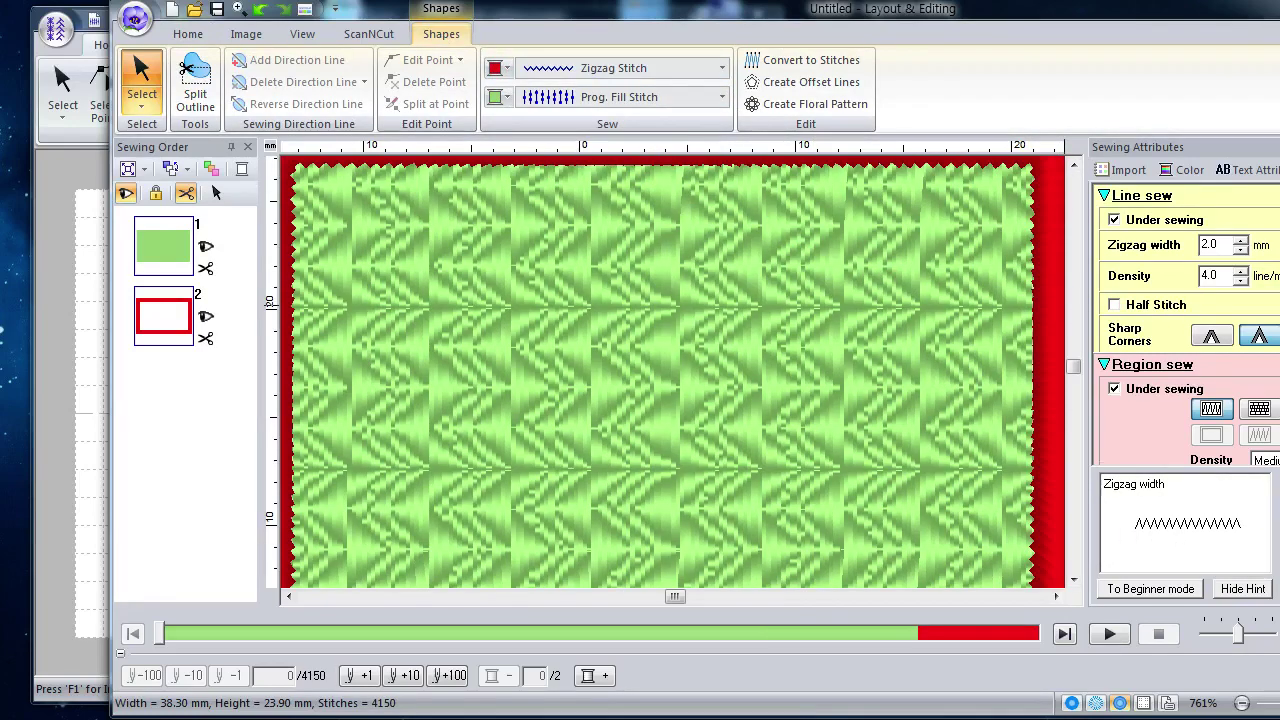
Step: Choose 대2 as the rectangle's programmable fill pattern
{"action": "scroll", "coordinate": [1175, 315], "scroll_direction": "down", "scroll_amount": 5}
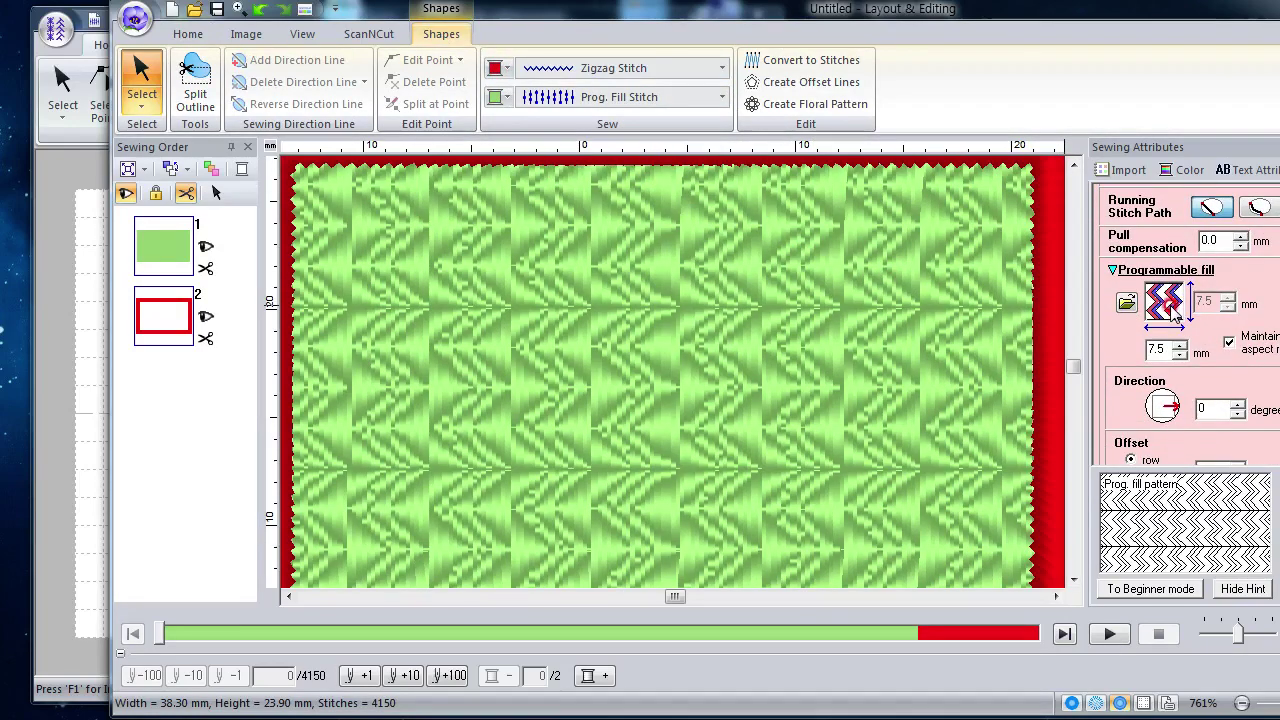
{"action": "left_click", "coordinate": [1166, 306]}
{"action": "left_click", "coordinate": [1183, 219]}
{"action": "left_click_drag", "start_coordinate": [1185, 250], "coordinate": [1185, 400]}
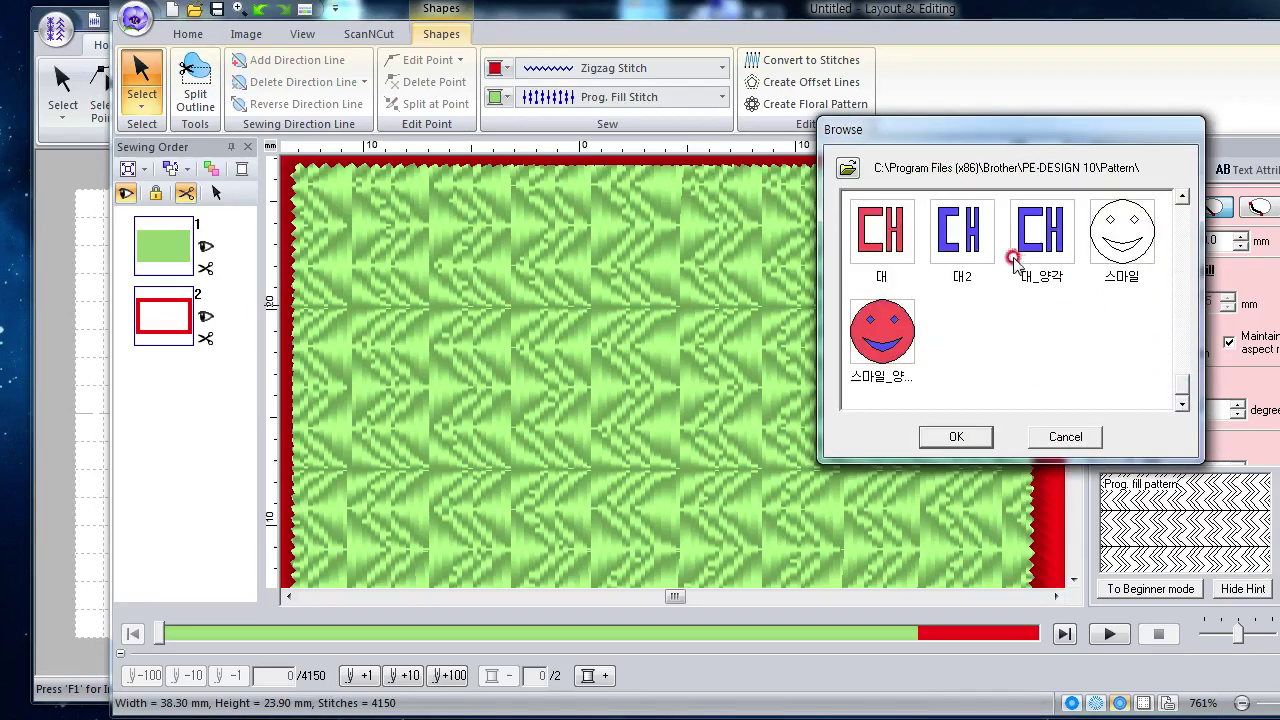
{"action": "left_click", "coordinate": [975, 236]}
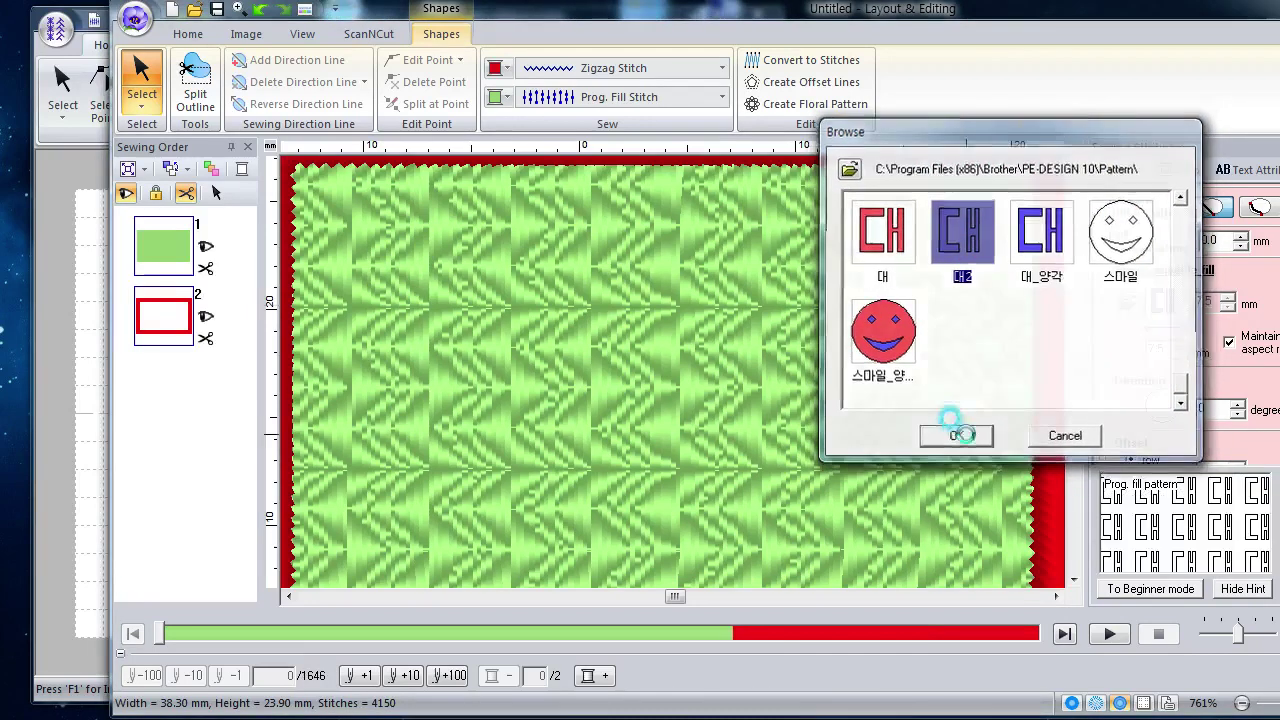
{"action": "left_click", "coordinate": [954, 437]}
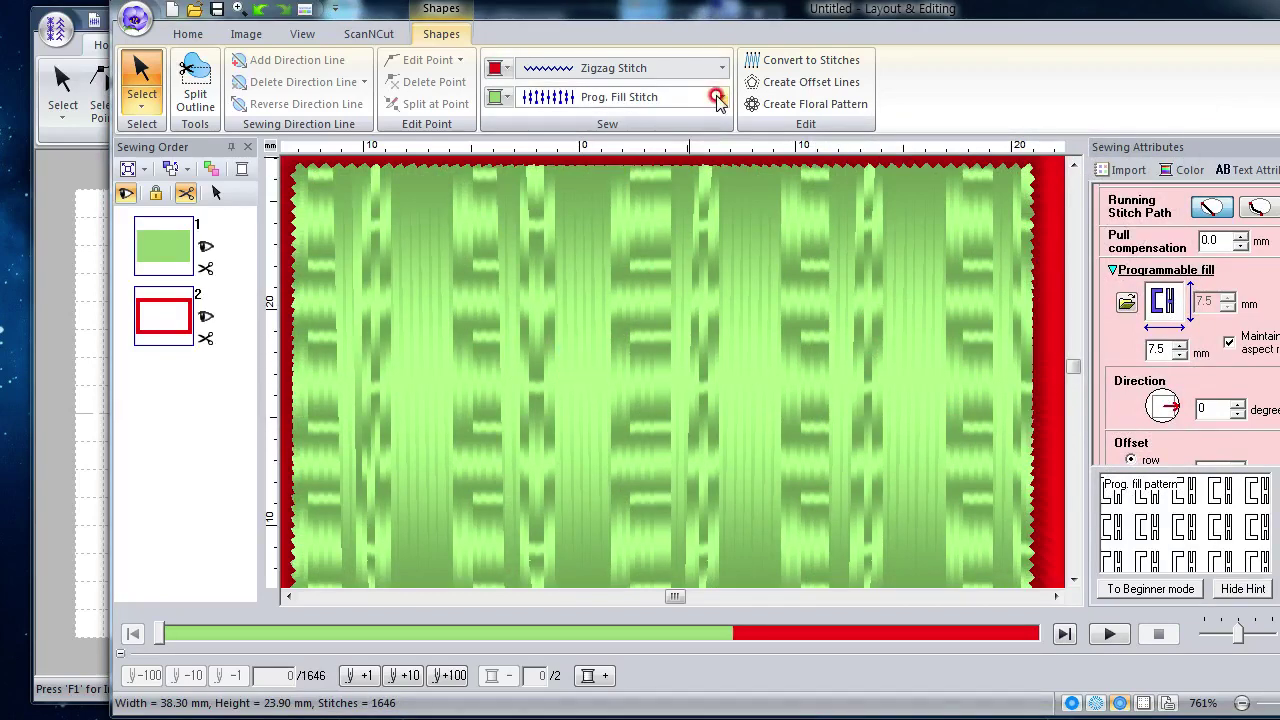
Step: Change the rectangle's region sew type from the programmable fill to a plain Fill Stitch
{"action": "scroll", "coordinate": [666, 366], "scroll_direction": "down", "scroll_amount": 3}
{"action": "scroll", "coordinate": [666, 366], "scroll_direction": "up", "scroll_amount": 3}
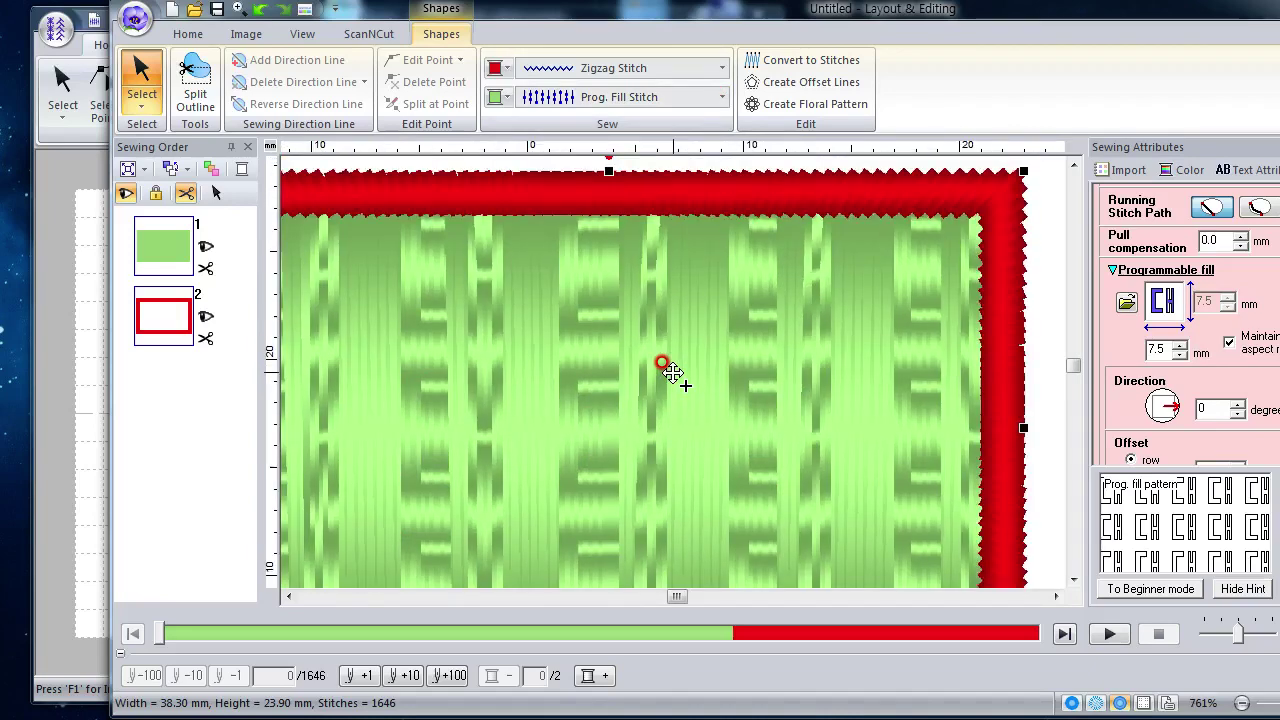
{"action": "scroll", "coordinate": [670, 372], "scroll_direction": "up", "scroll_amount": 1}
{"action": "scroll", "coordinate": [670, 372], "scroll_direction": "down", "scroll_amount": 1}
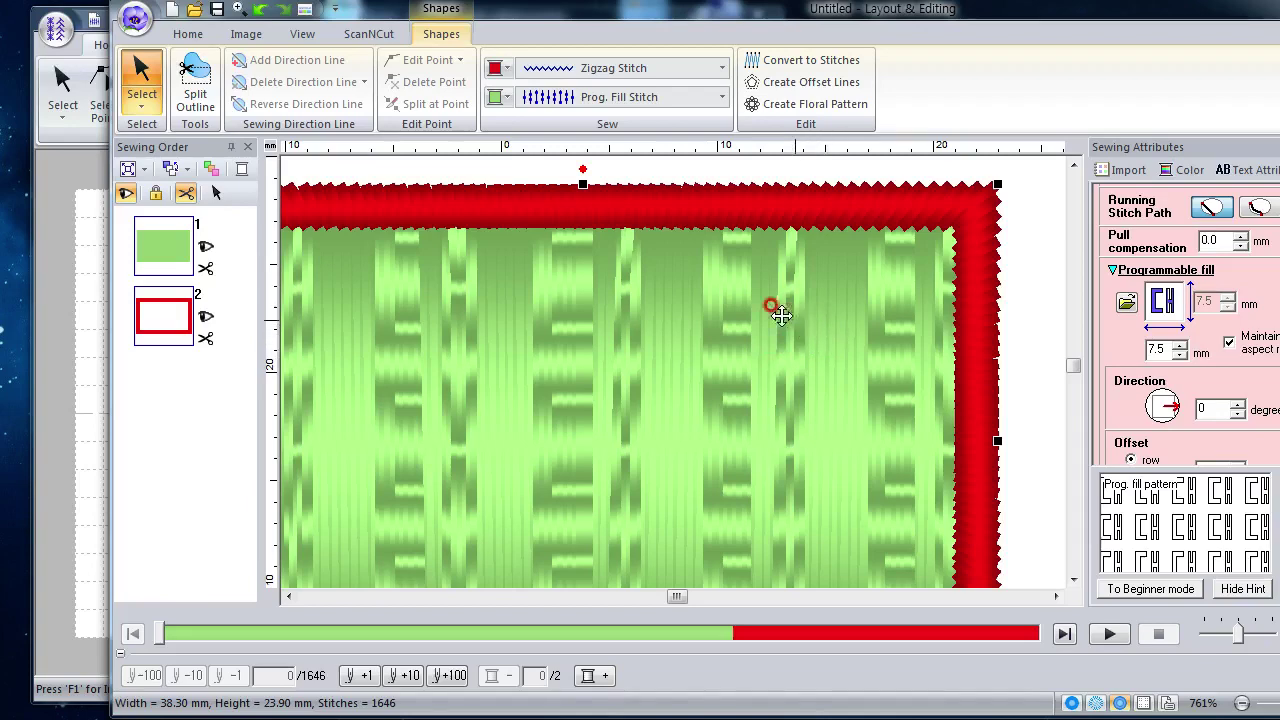
{"action": "left_click", "coordinate": [658, 98]}
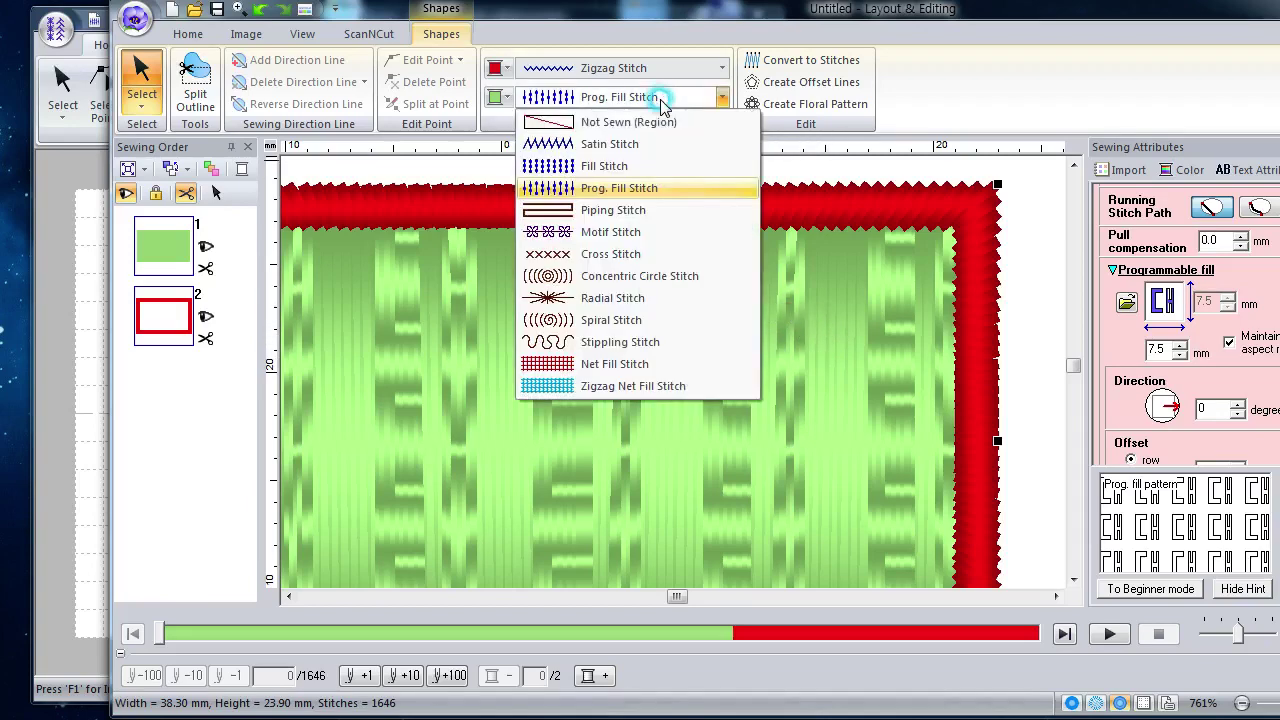
{"action": "left_click", "coordinate": [640, 168]}
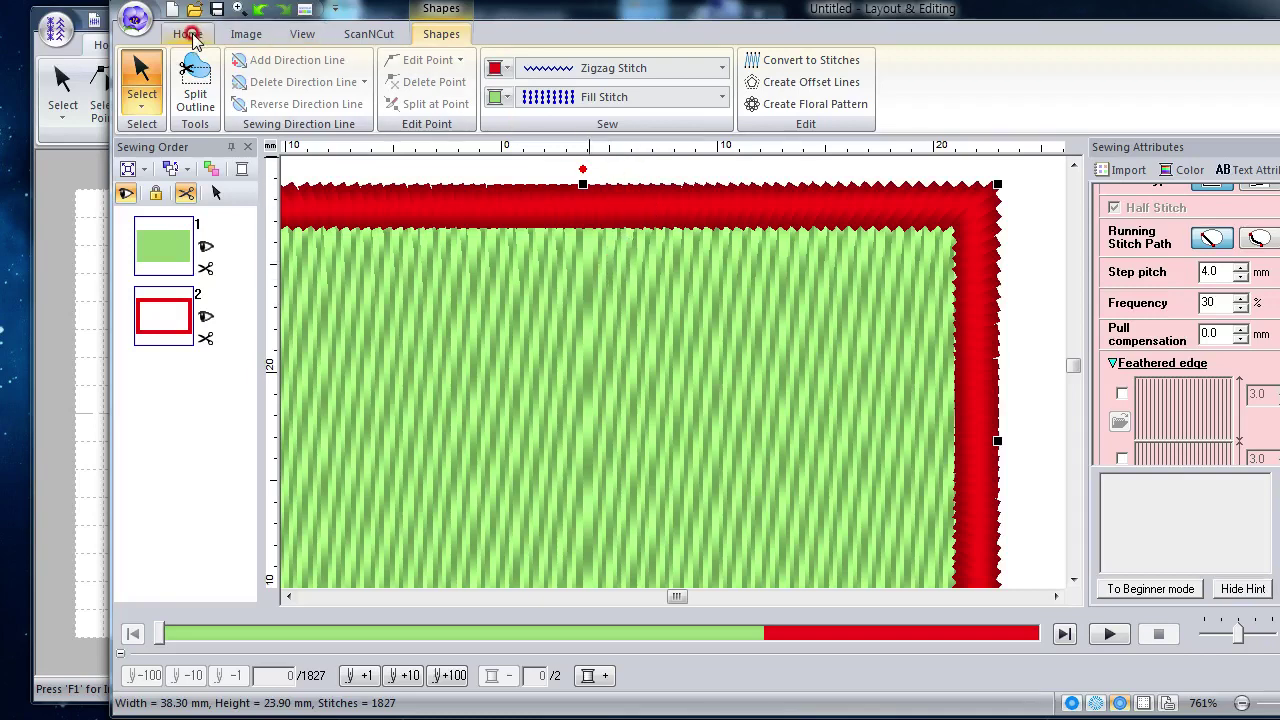
Step: Place a 대2 stamp on the upper-left part of the rectangle's green fill with the Input Stamp Tool
{"action": "scroll", "coordinate": [666, 366], "scroll_direction": "down", "scroll_amount": 1}
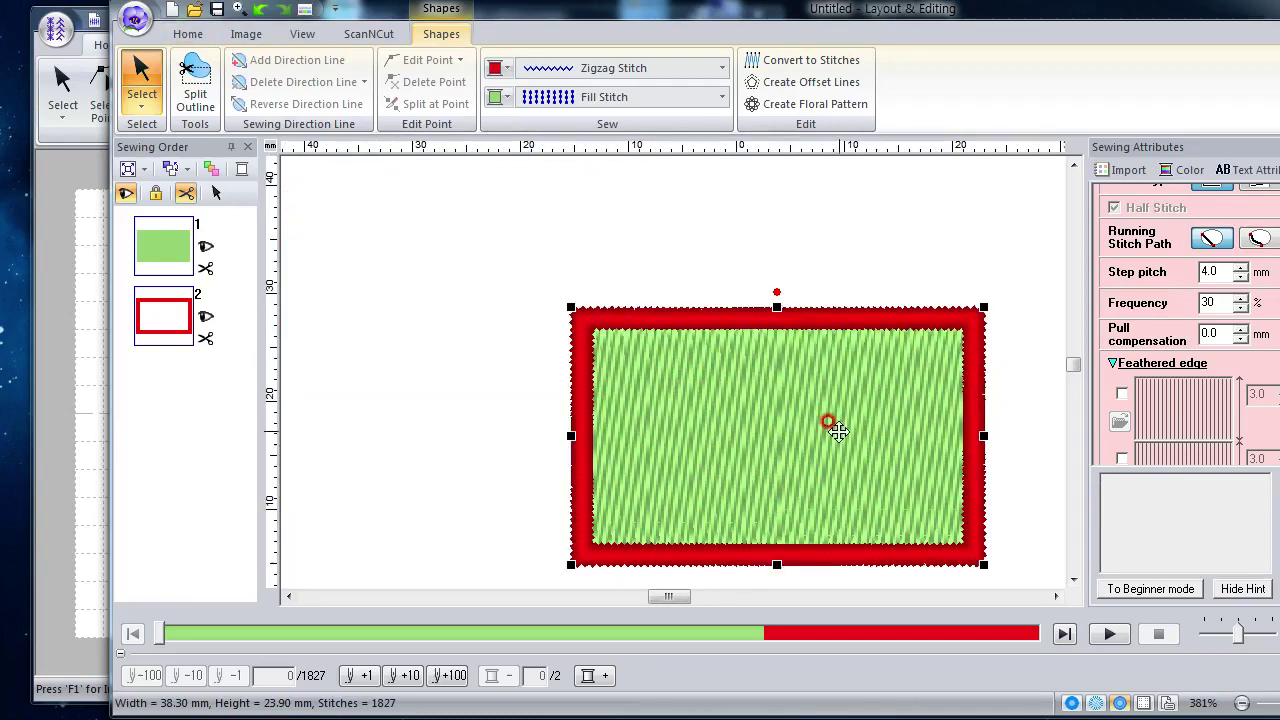
{"action": "scroll", "coordinate": [663, 371], "scroll_direction": "up", "scroll_amount": 1}
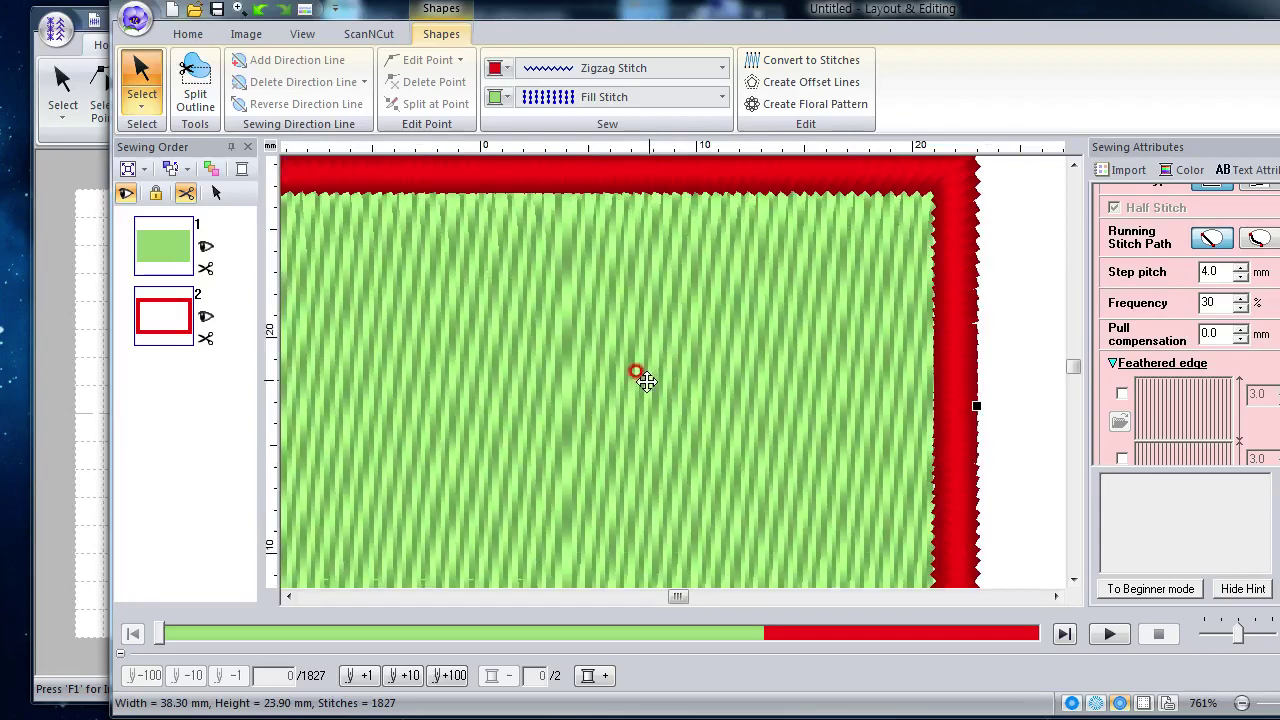
{"action": "left_click_drag", "start_coordinate": [620, 408], "coordinate": [720, 358]}
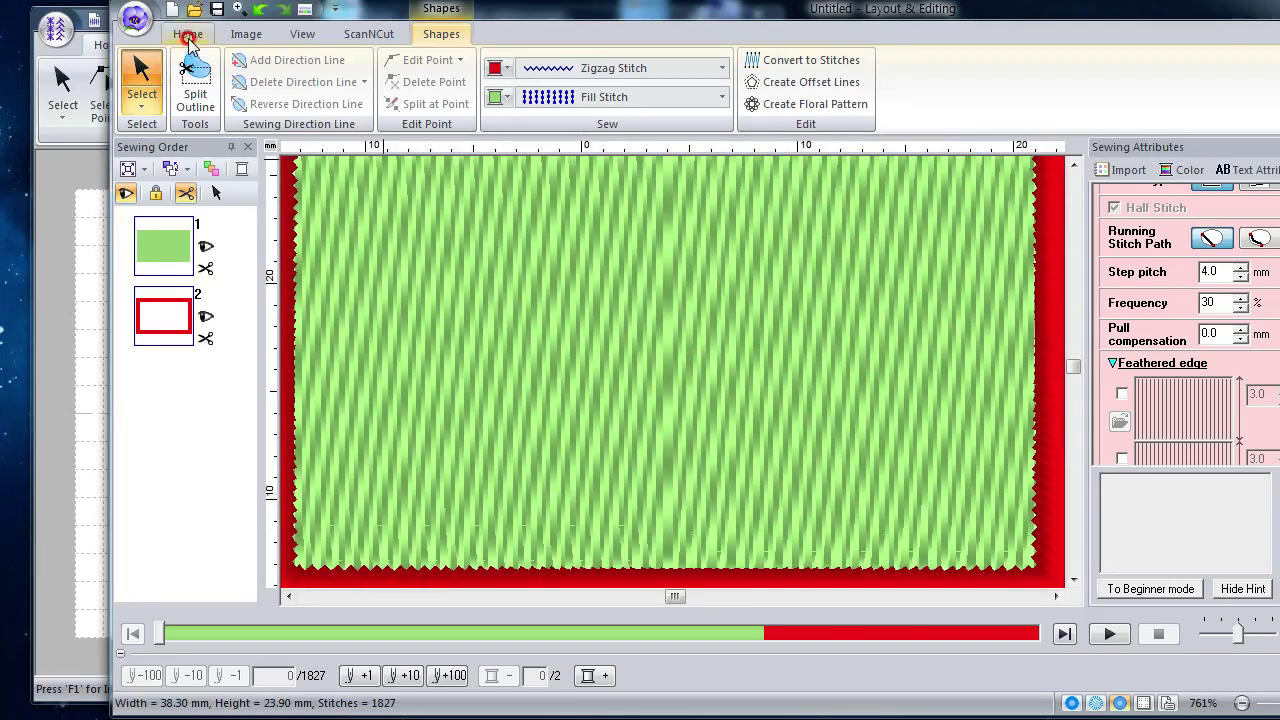
{"action": "left_click", "coordinate": [186, 35]}
{"action": "left_click", "coordinate": [710, 64]}
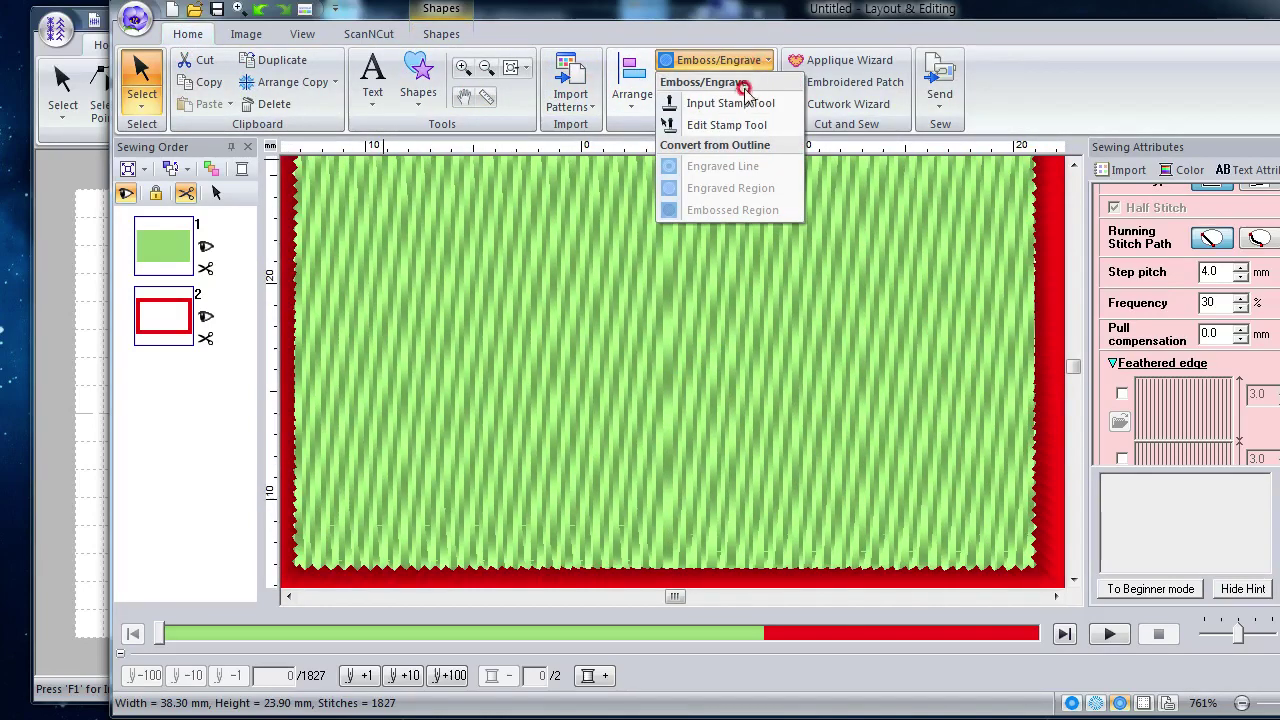
{"action": "left_click", "coordinate": [737, 102]}
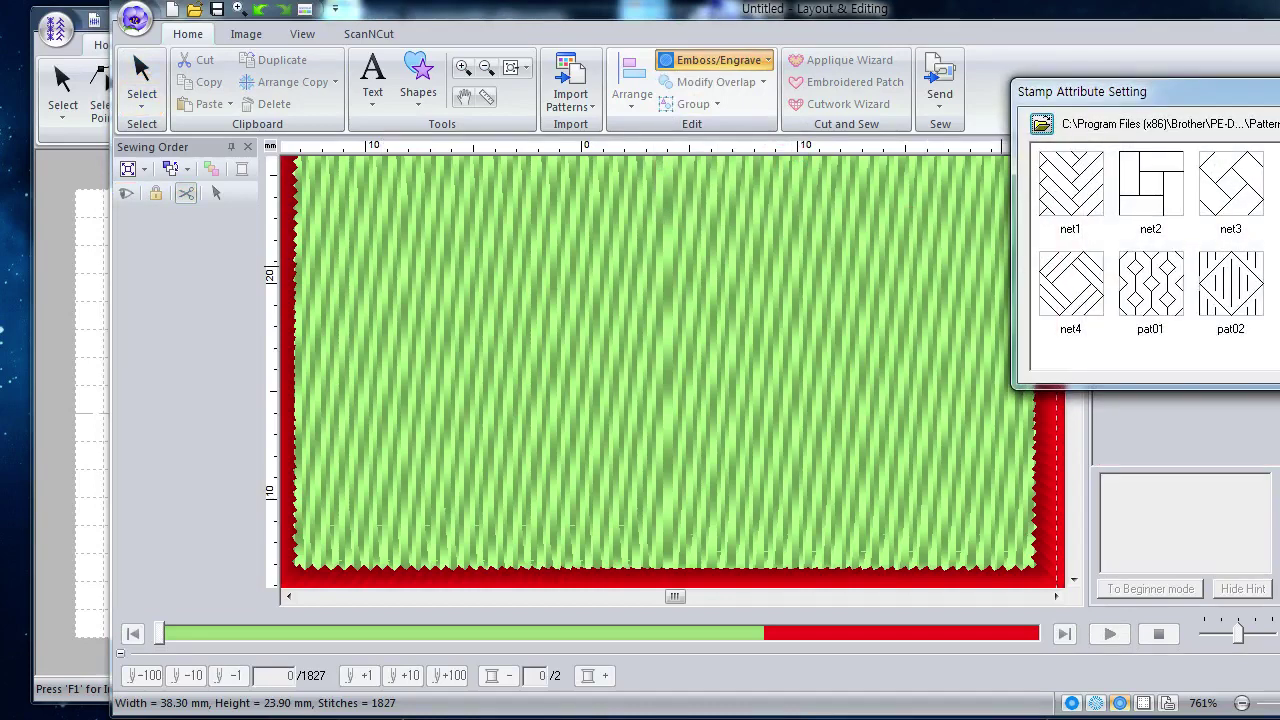
{"action": "scroll", "coordinate": [1150, 240], "scroll_direction": "down", "scroll_amount": 10}
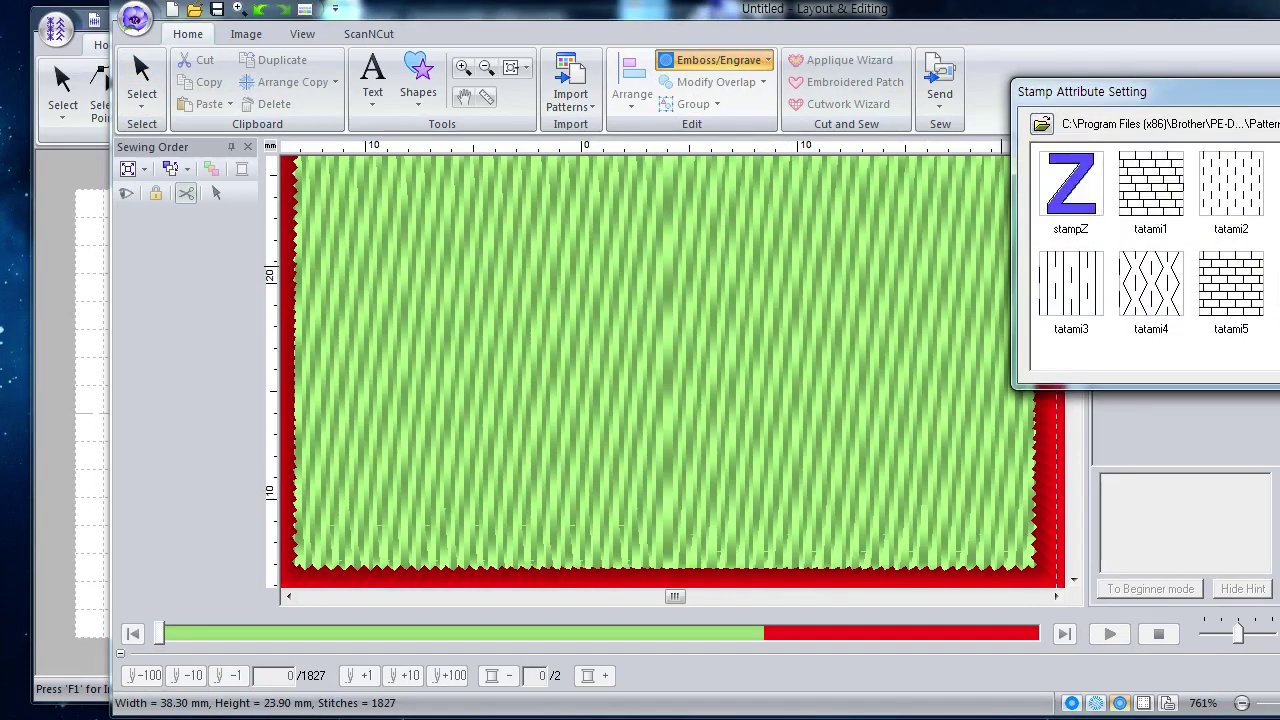
{"action": "scroll", "coordinate": [1150, 240], "scroll_direction": "down", "scroll_amount": 2}
{"action": "left_click", "coordinate": [1150, 183]}
{"action": "scroll", "coordinate": [1268, 293], "scroll_direction": "down", "scroll_amount": 2}
{"action": "left_click", "coordinate": [1170, 205]}
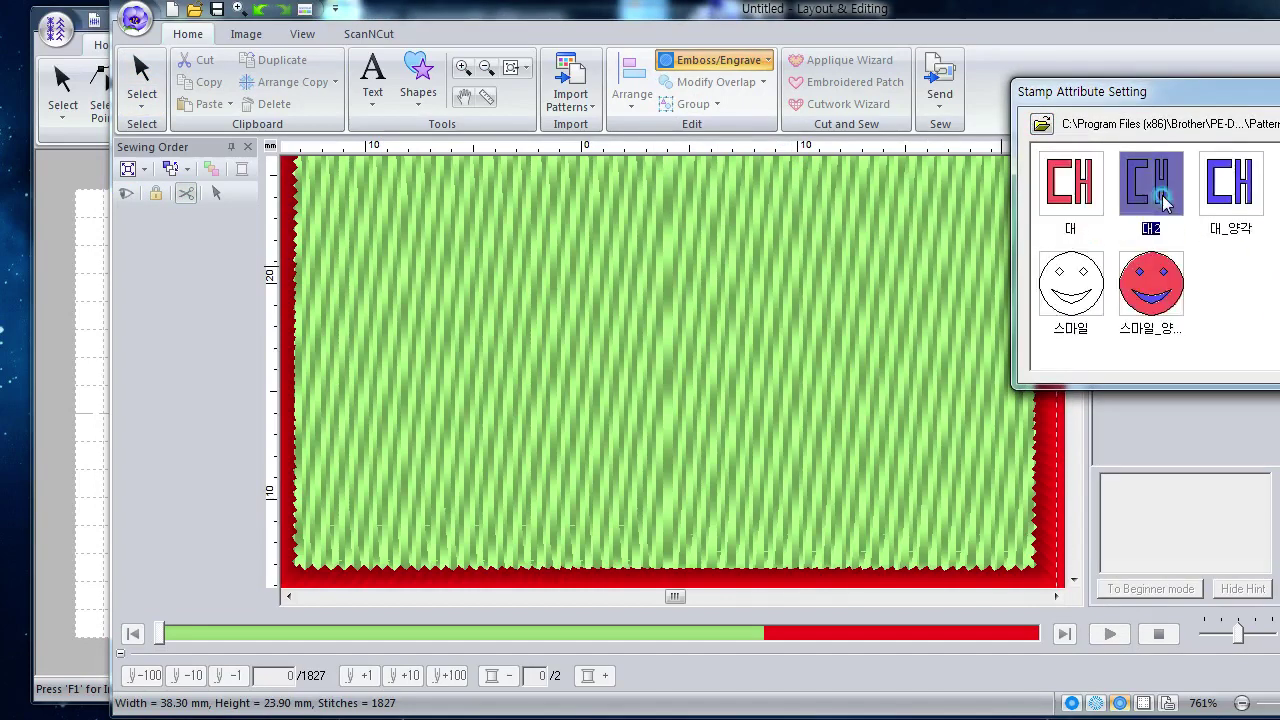
{"action": "left_click", "coordinate": [478, 212]}
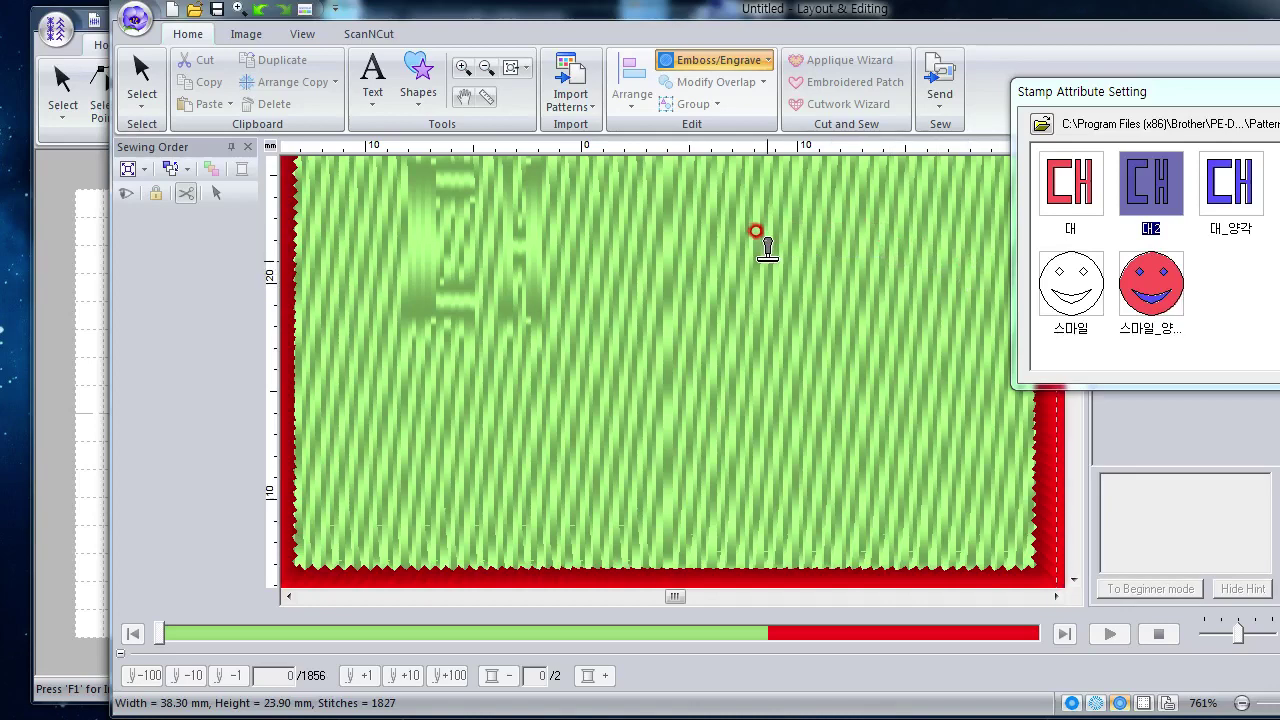
Step: Enlarge the 대2 stamp to about 15 mm square with the Edit Stamp Tool
{"action": "left_click", "coordinate": [715, 60]}
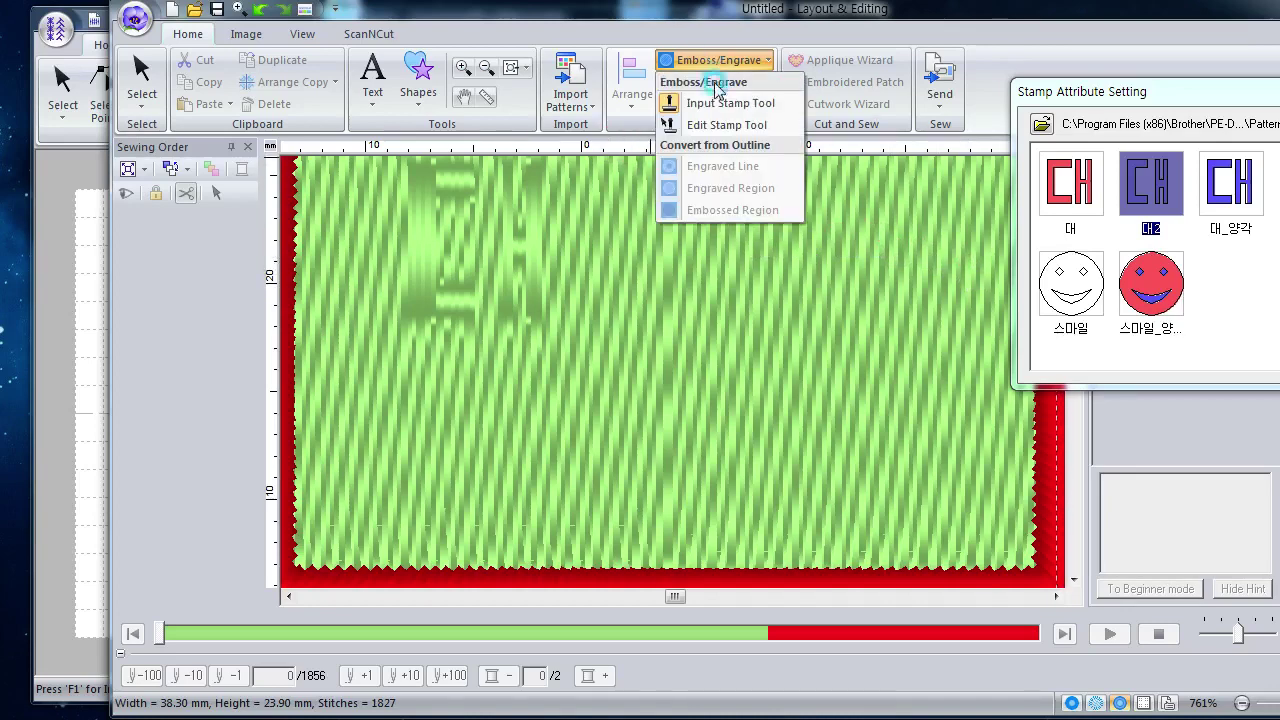
{"action": "left_click", "coordinate": [715, 126]}
{"action": "left_click", "coordinate": [515, 248]}
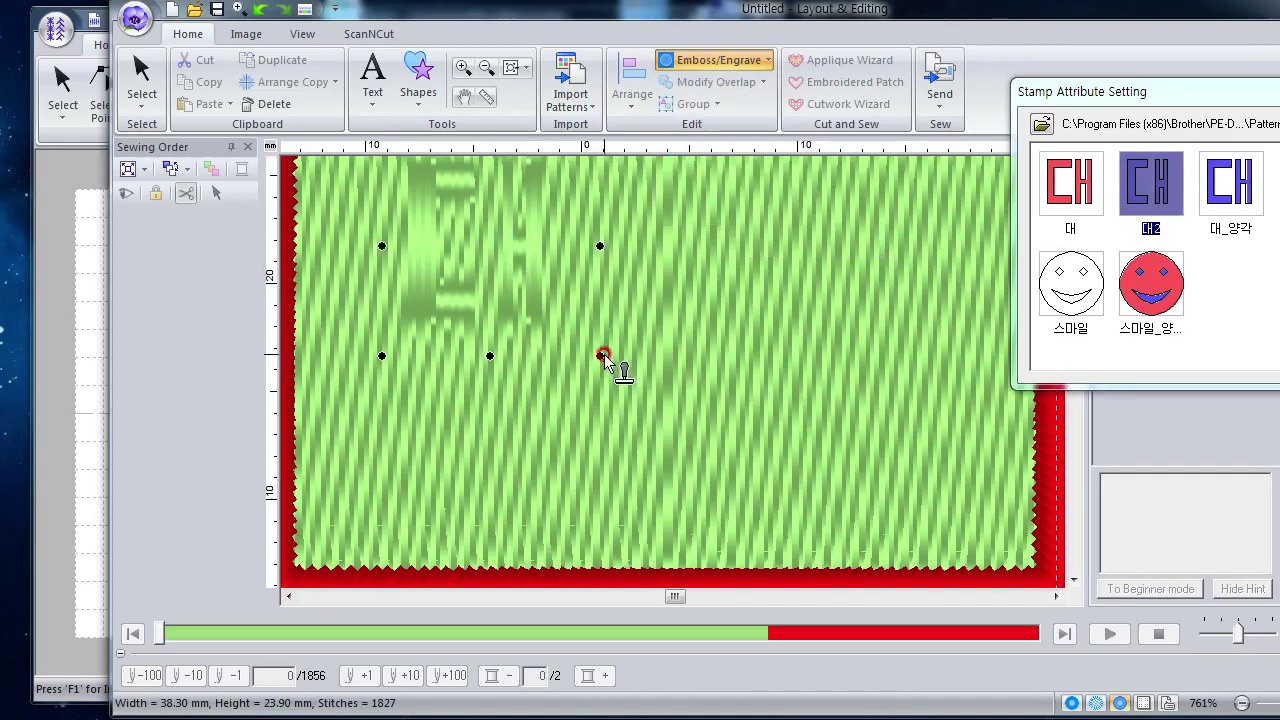
{"action": "left_click_drag", "start_coordinate": [797, 470], "coordinate": [800, 473]}
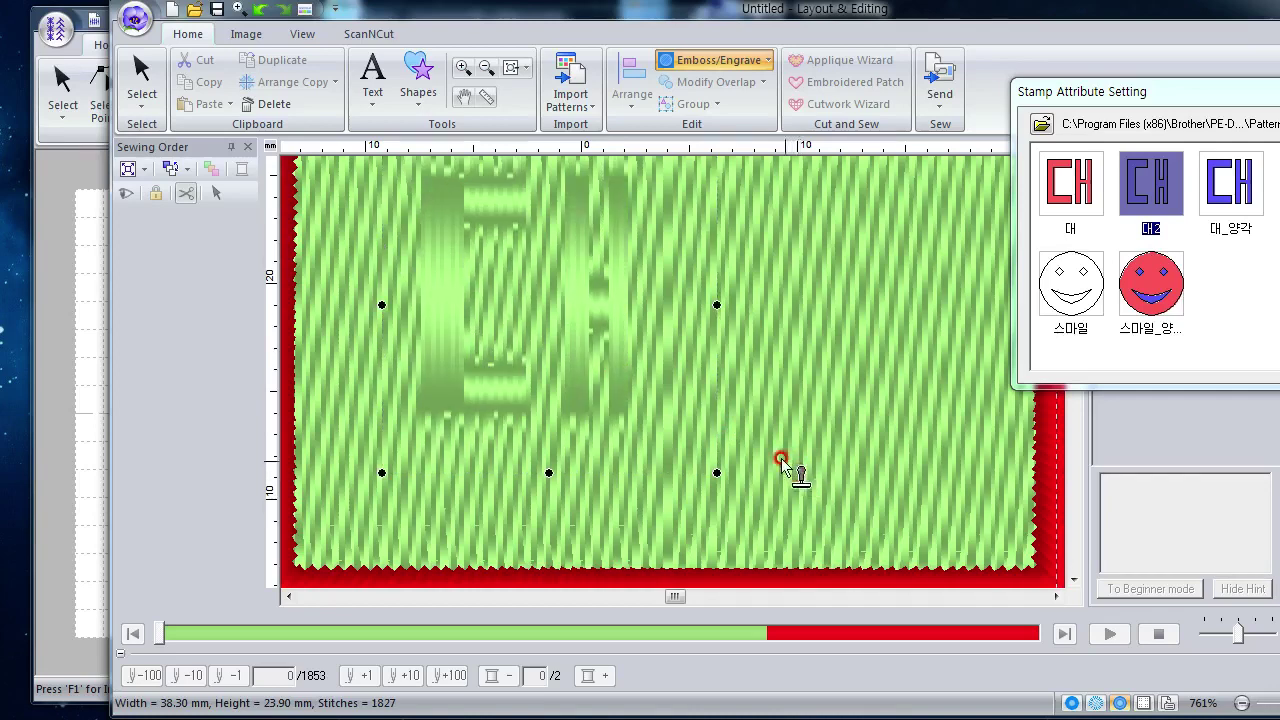
{"action": "scroll", "coordinate": [614, 323], "scroll_direction": "up", "scroll_amount": 1}
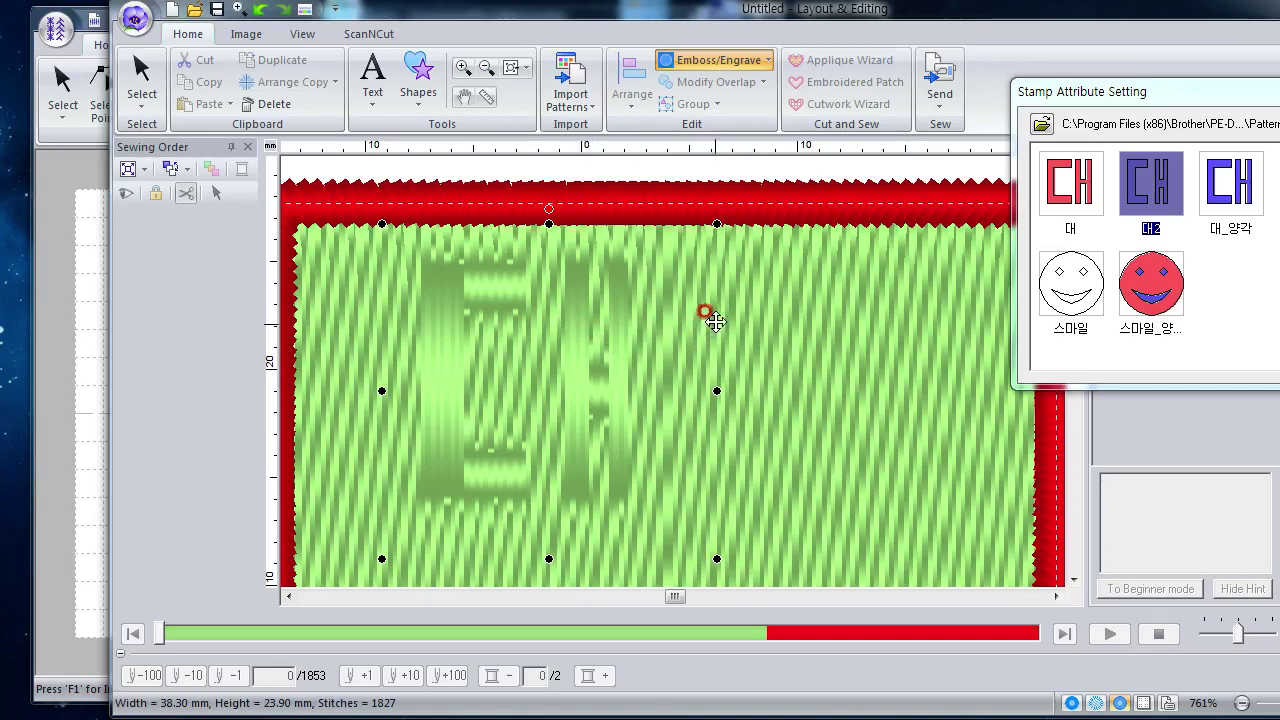
{"action": "left_click", "coordinate": [1075, 190]}
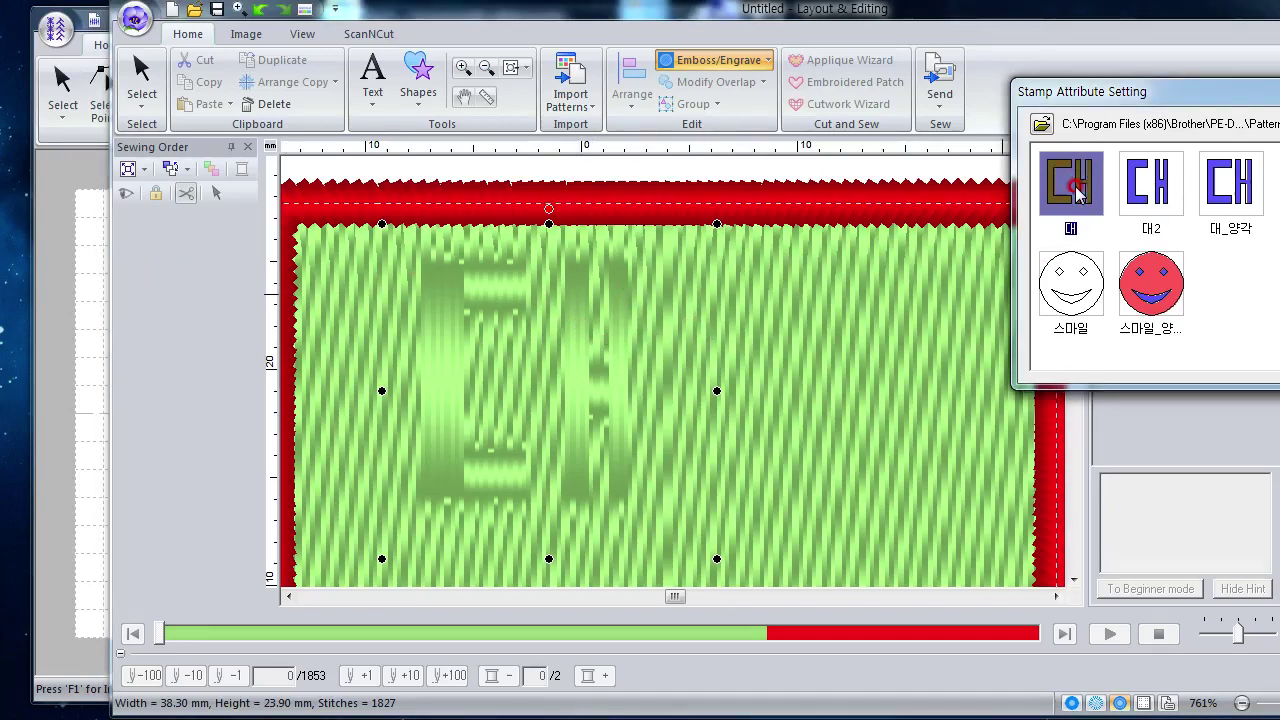
{"action": "left_click", "coordinate": [820, 351]}
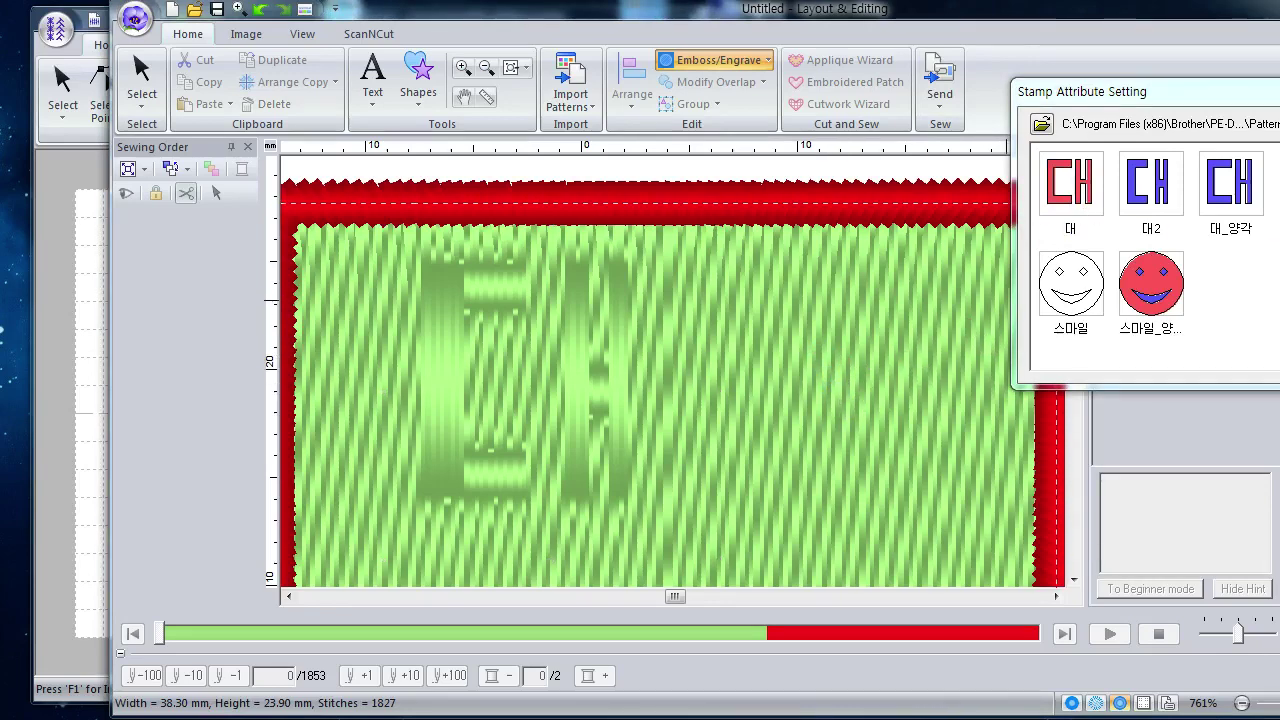
{"action": "key", "text": "Escape"}
Step: Place a 대 stamp on the green fill to the right of the 대2 stamp using the Input Stamp Tool
{"action": "left_click", "coordinate": [745, 60]}
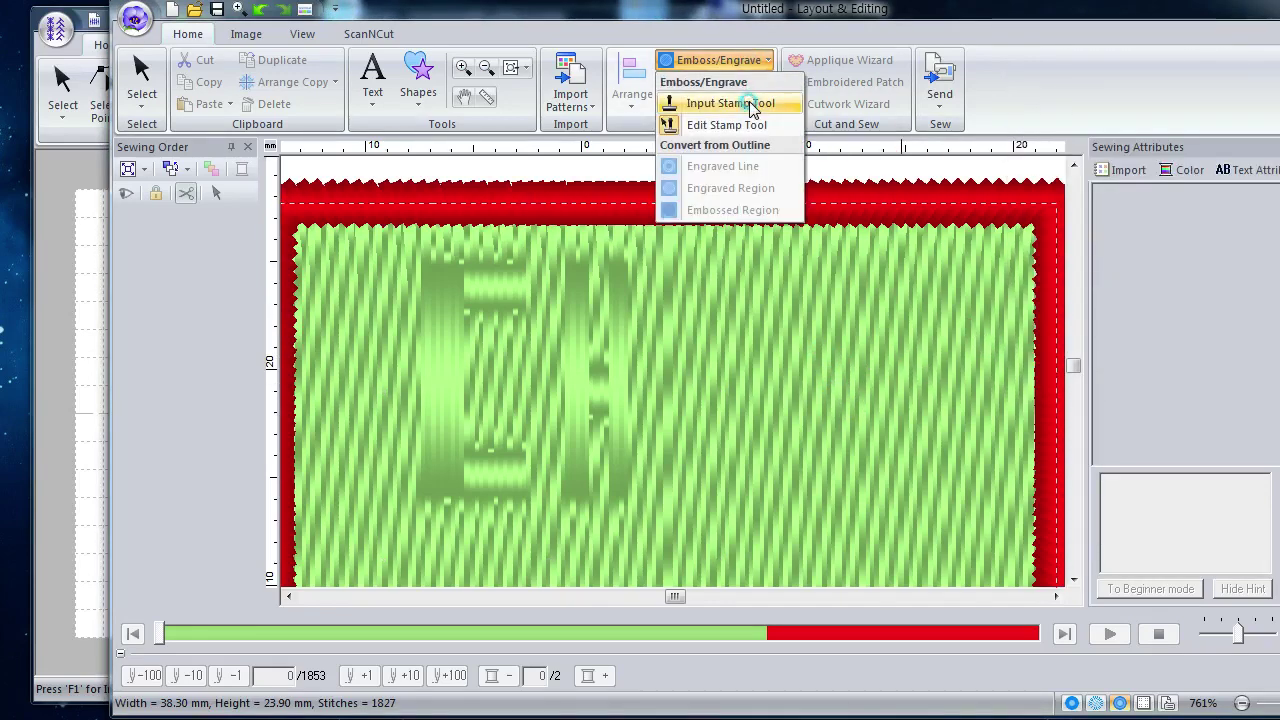
{"action": "left_click", "coordinate": [745, 103]}
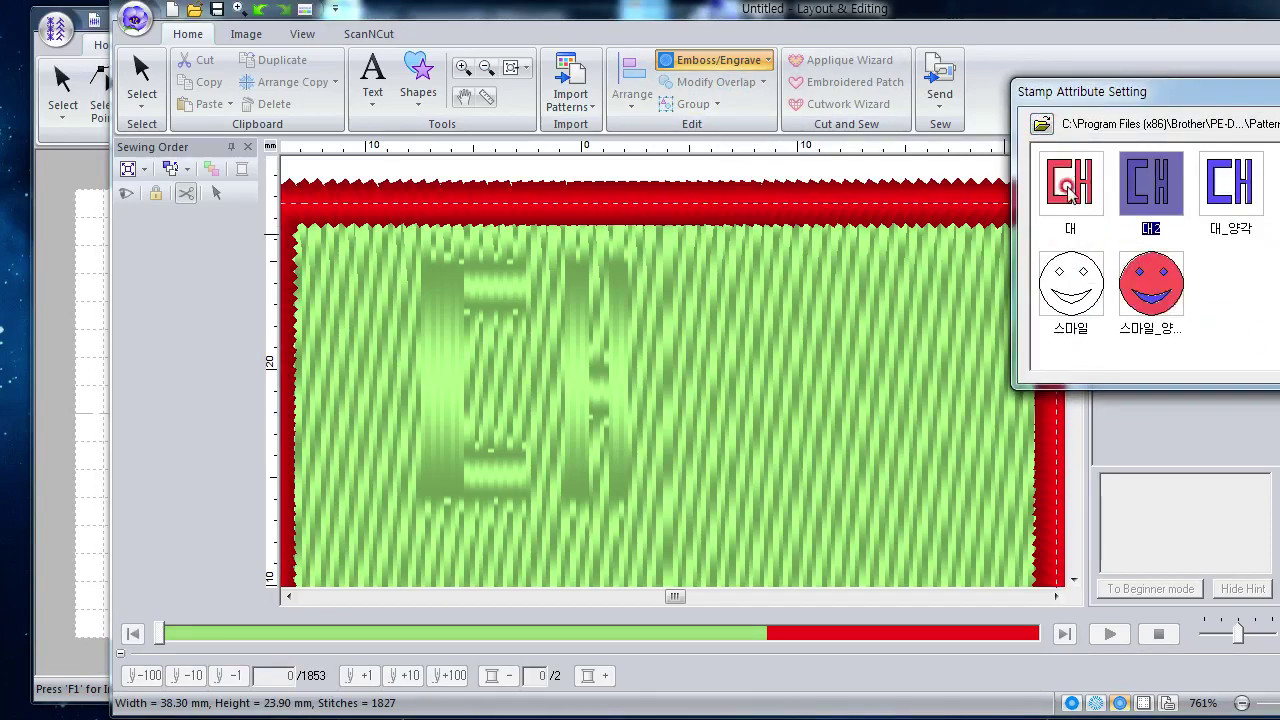
{"action": "left_click", "coordinate": [1066, 185]}
{"action": "left_click", "coordinate": [808, 354]}
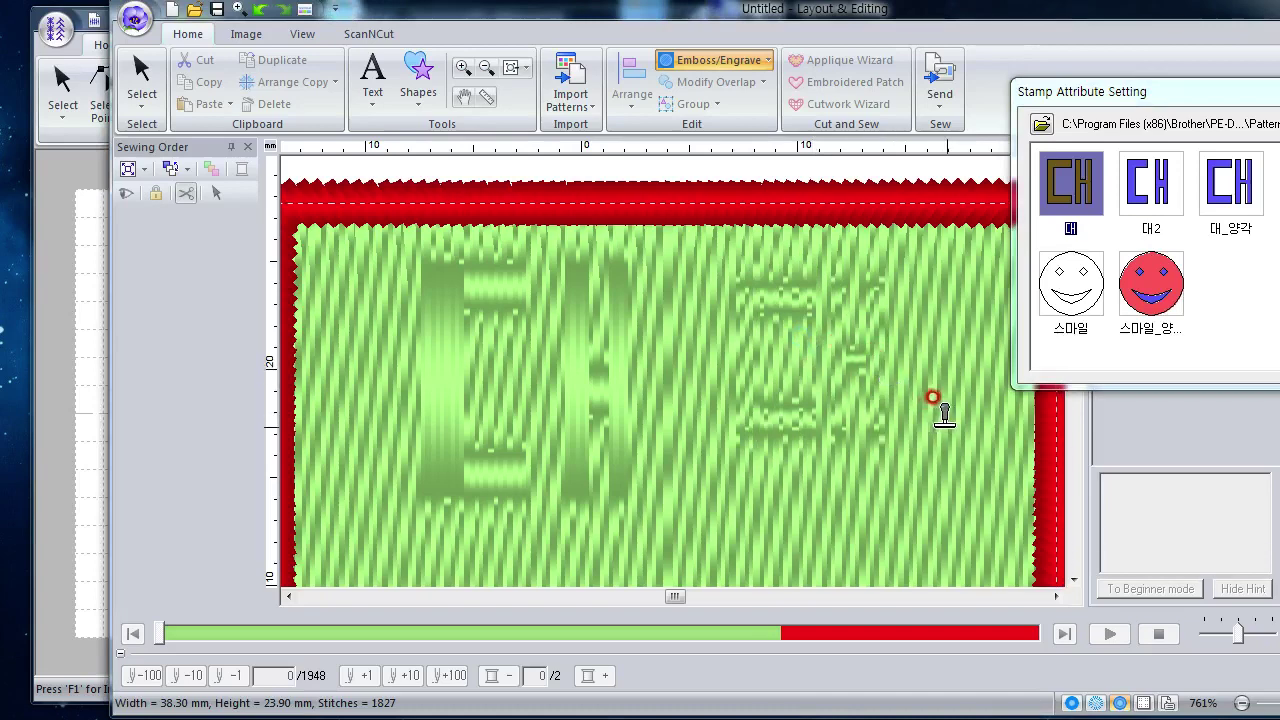
Step: Enlarge the 대 stamp with the Edit Stamp Tool until it is about as large as the 대2 stamp
{"action": "left_click", "coordinate": [743, 60]}
{"action": "left_click", "coordinate": [735, 105]}
{"action": "left_click", "coordinate": [827, 339]}
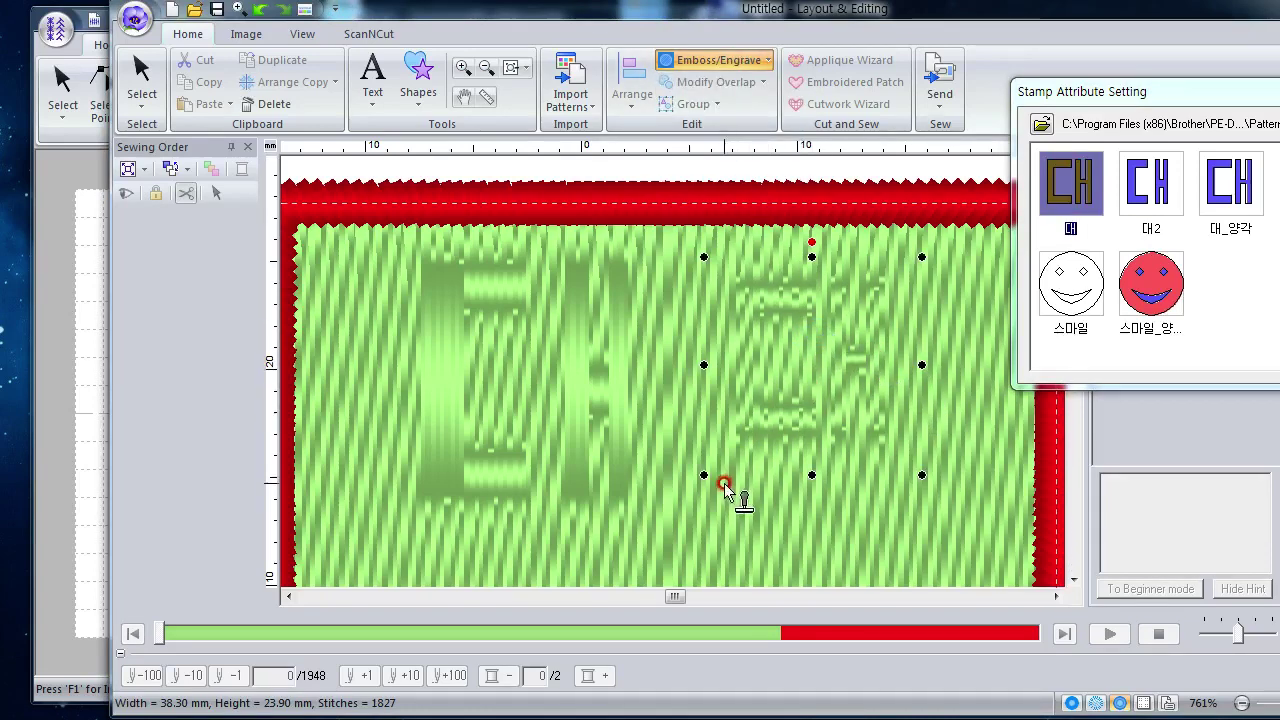
{"action": "left_click_drag", "start_coordinate": [703, 474], "coordinate": [632, 537]}
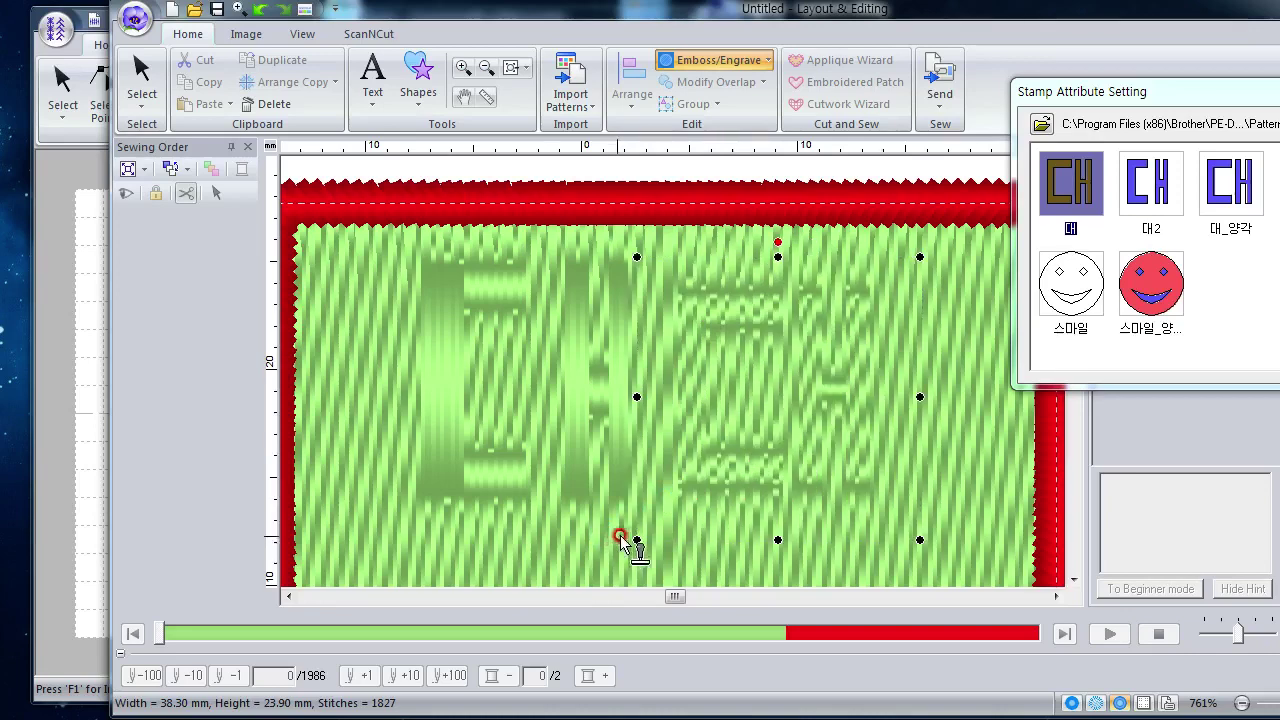
{"action": "left_click_drag", "start_coordinate": [940, 555], "coordinate": [998, 590]}
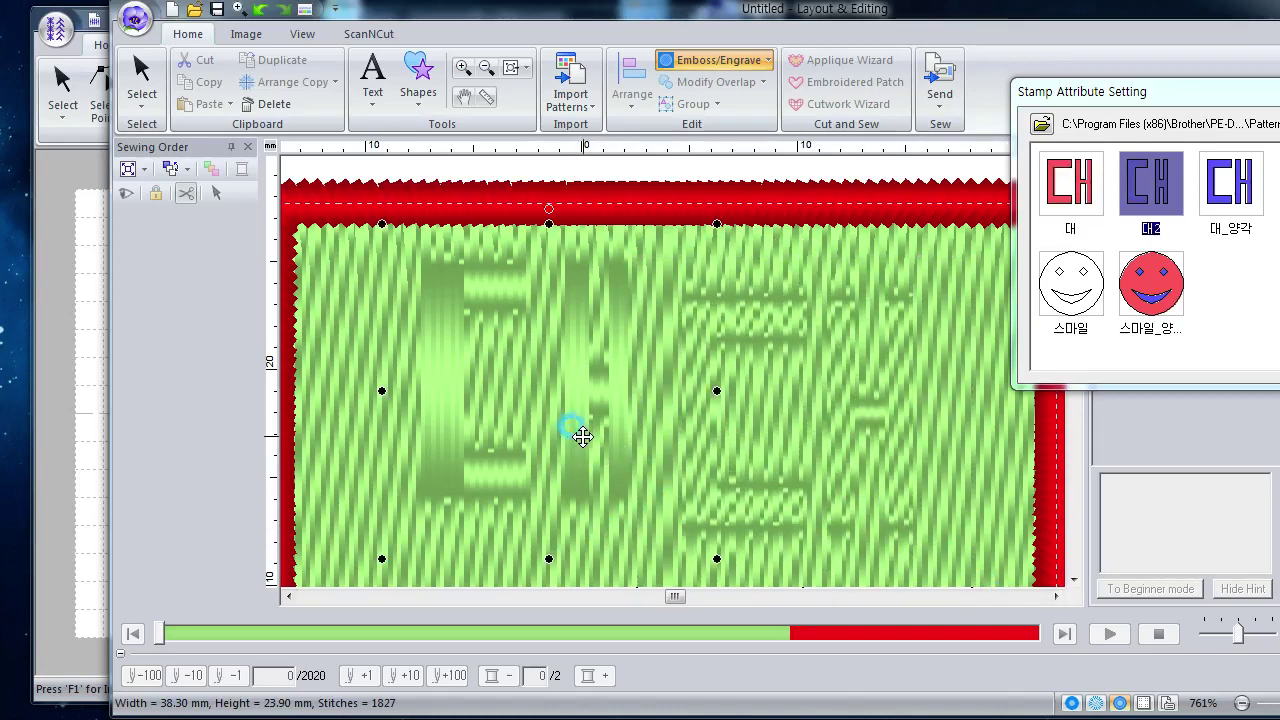
Step: Move the 대2 stamp slightly down and to the left, and compare it with the 대 stamp beside it
{"action": "left_click", "coordinate": [549, 476]}
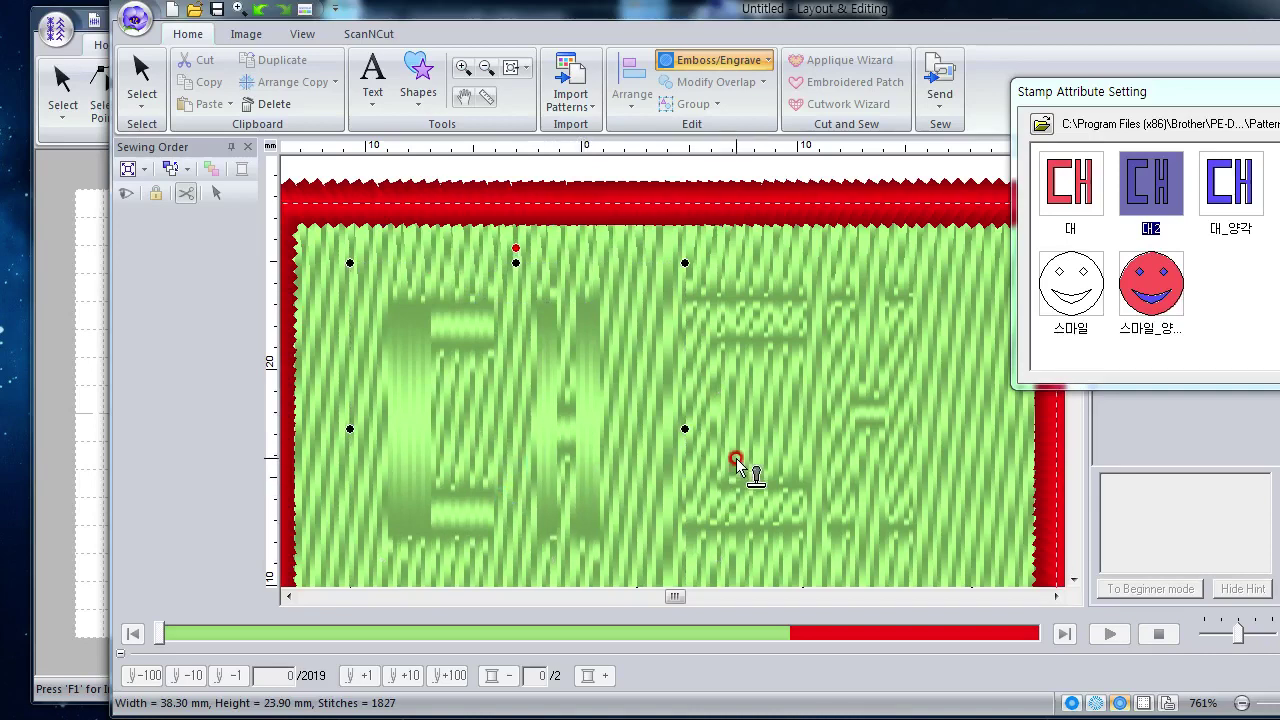
{"action": "scroll", "coordinate": [736, 458], "scroll_direction": "down", "scroll_amount": 2}
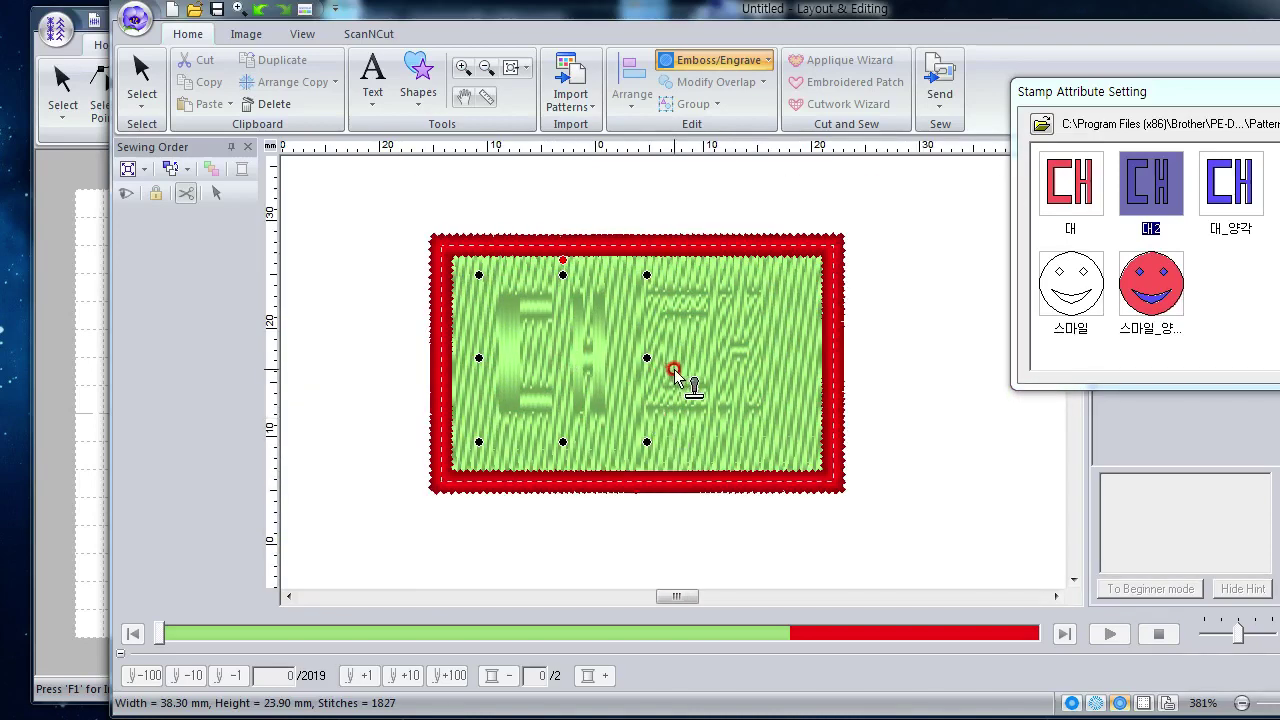
{"action": "scroll", "coordinate": [673, 372], "scroll_direction": "up", "scroll_amount": 2}
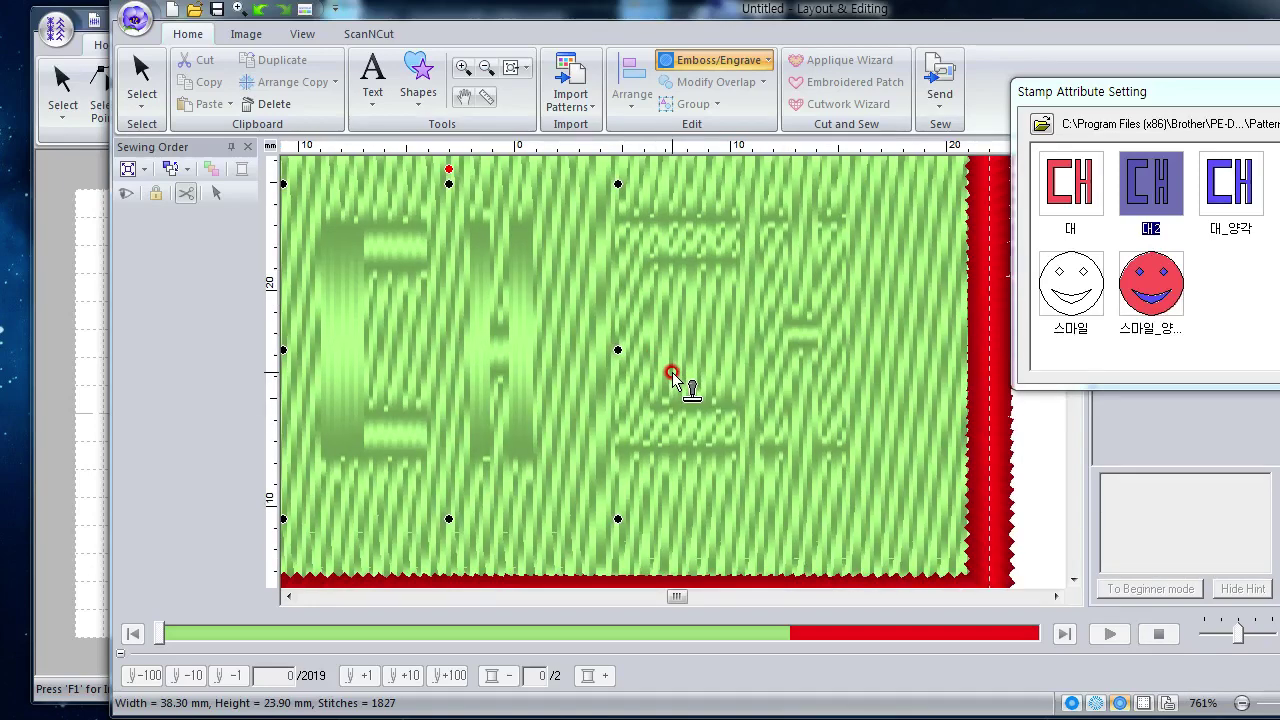
{"action": "scroll", "coordinate": [672, 372], "scroll_direction": "down", "scroll_amount": 2}
{"action": "scroll", "coordinate": [672, 372], "scroll_direction": "up", "scroll_amount": 2}
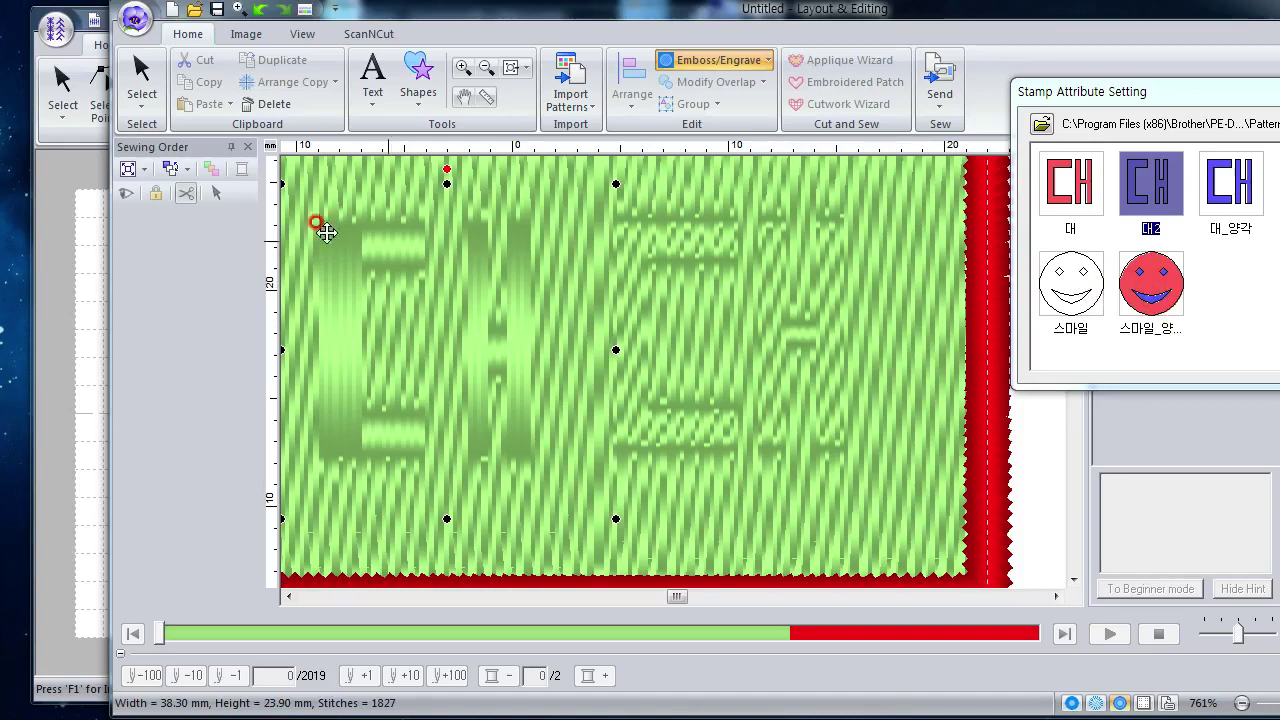
Step: Switch to Programmable Stitch Creator and start a new, empty fill/stamp pattern
{"action": "left_click", "coordinate": [85, 233]}
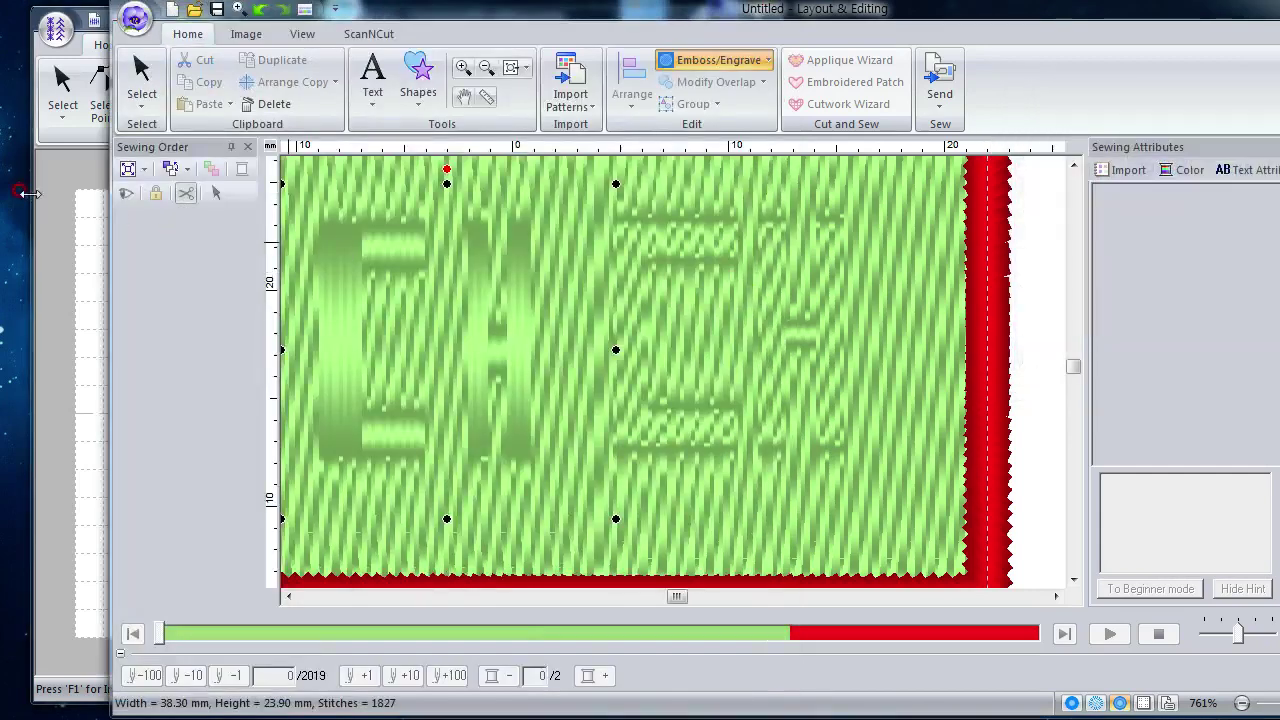
{"action": "left_click", "coordinate": [62, 180]}
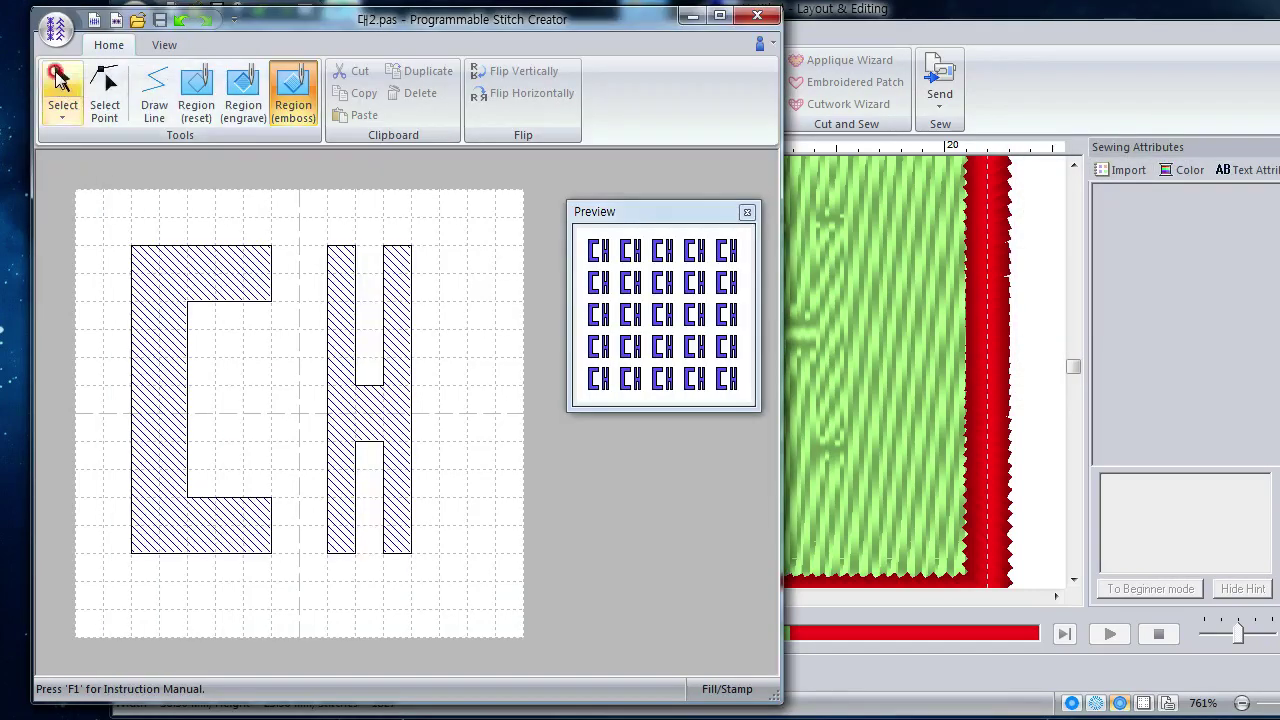
{"action": "left_click", "coordinate": [55, 28]}
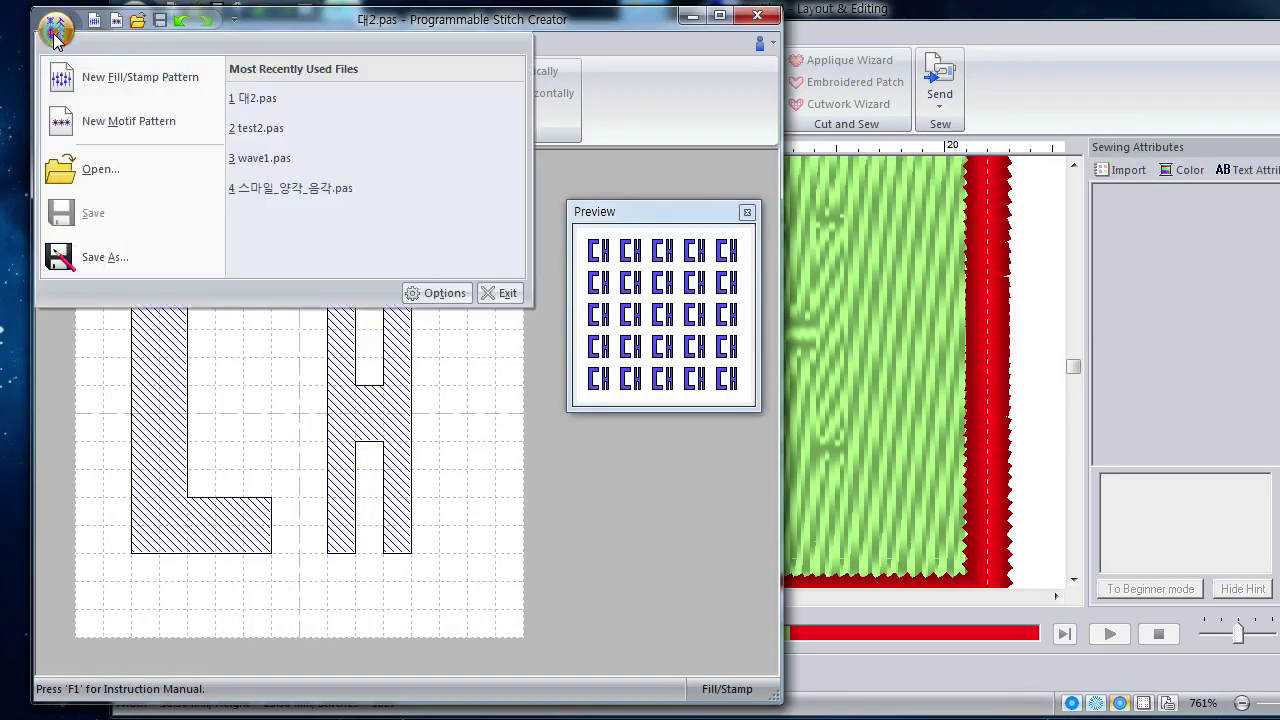
{"action": "left_click", "coordinate": [117, 90]}
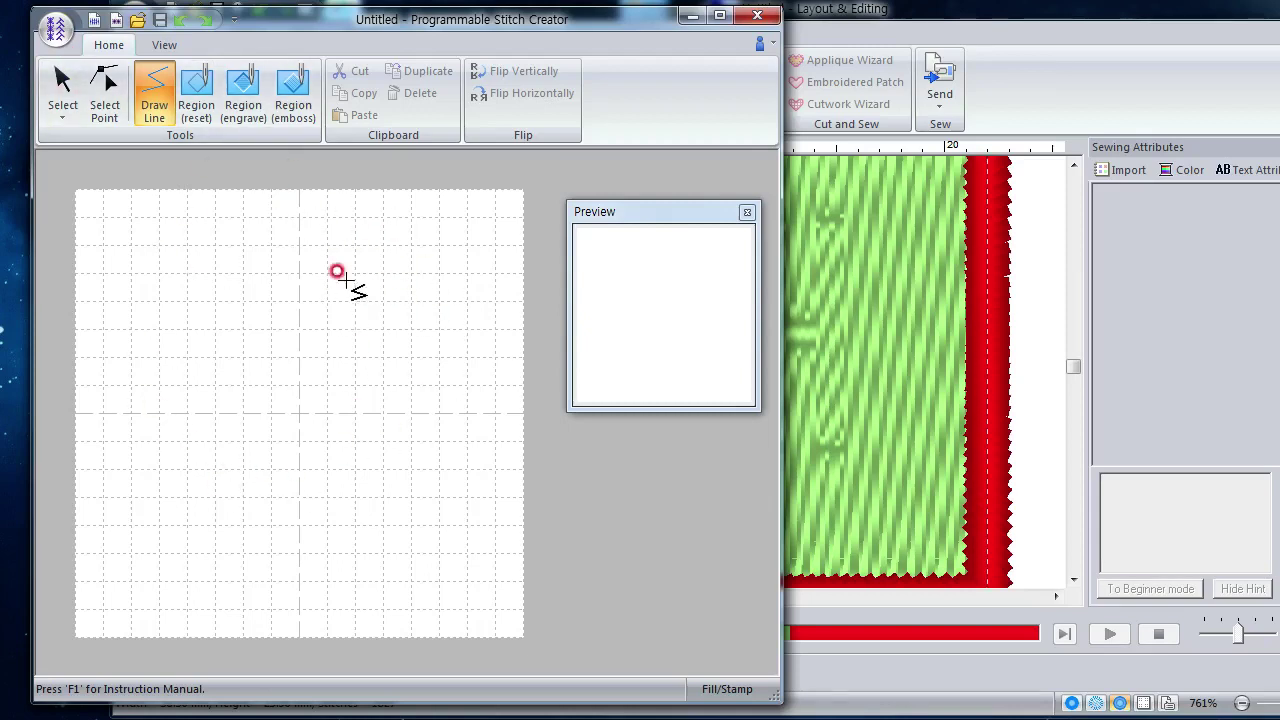
Step: Bring up the thumbnail browser for the fill/stamp files in the Pattern folder after previewing net4.pas and pat02.pas
{"action": "left_click", "coordinate": [57, 32]}
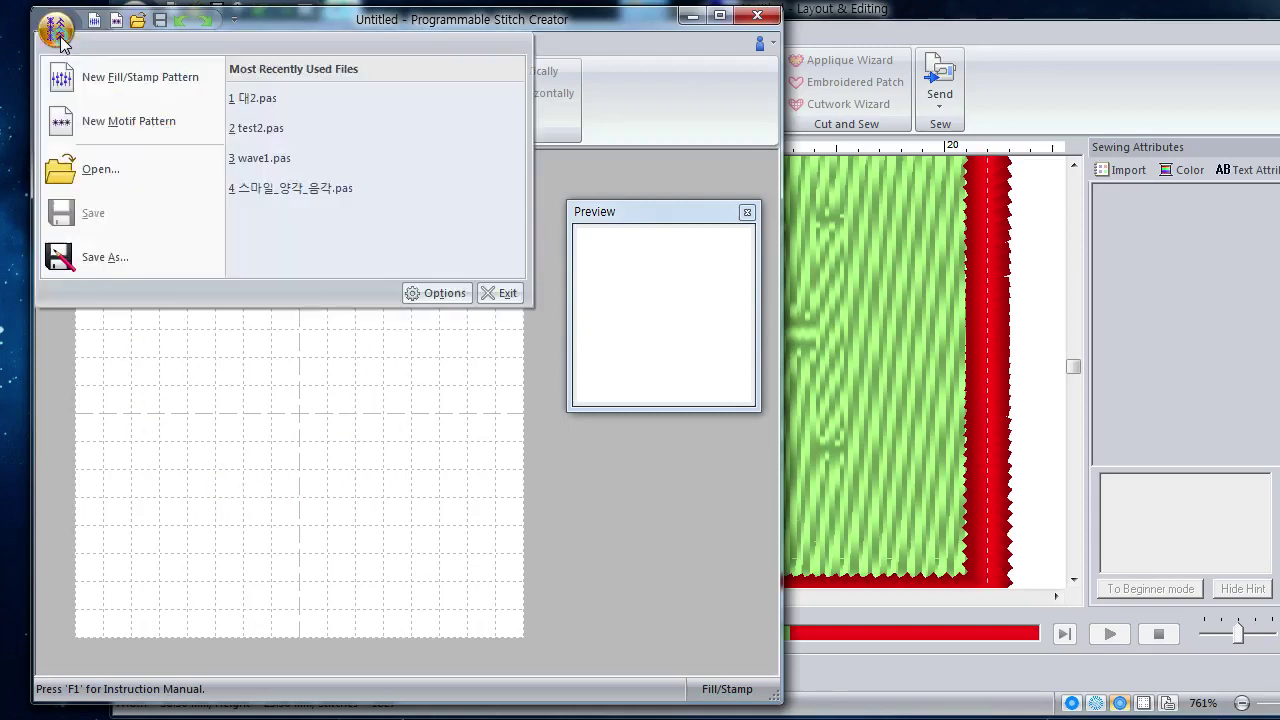
{"action": "left_click", "coordinate": [93, 157]}
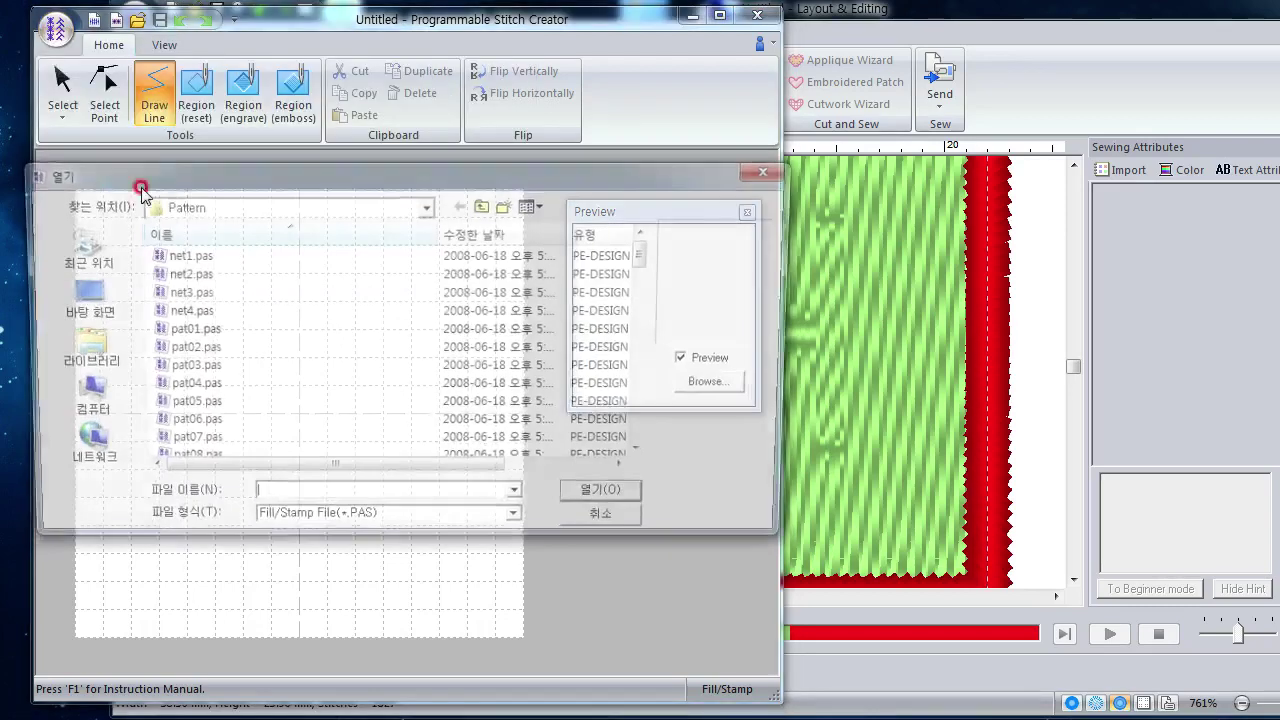
{"action": "left_click", "coordinate": [414, 316]}
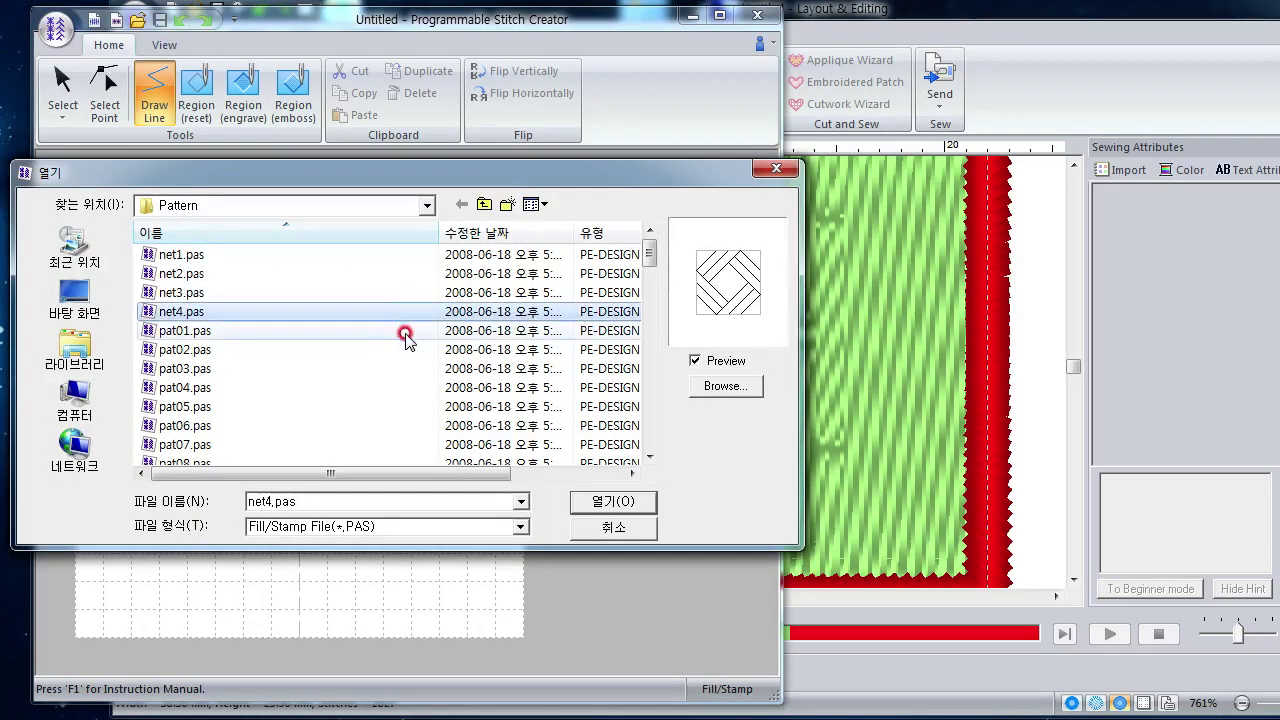
{"action": "left_click", "coordinate": [486, 332]}
{"action": "left_click", "coordinate": [403, 351]}
{"action": "left_click", "coordinate": [717, 388]}
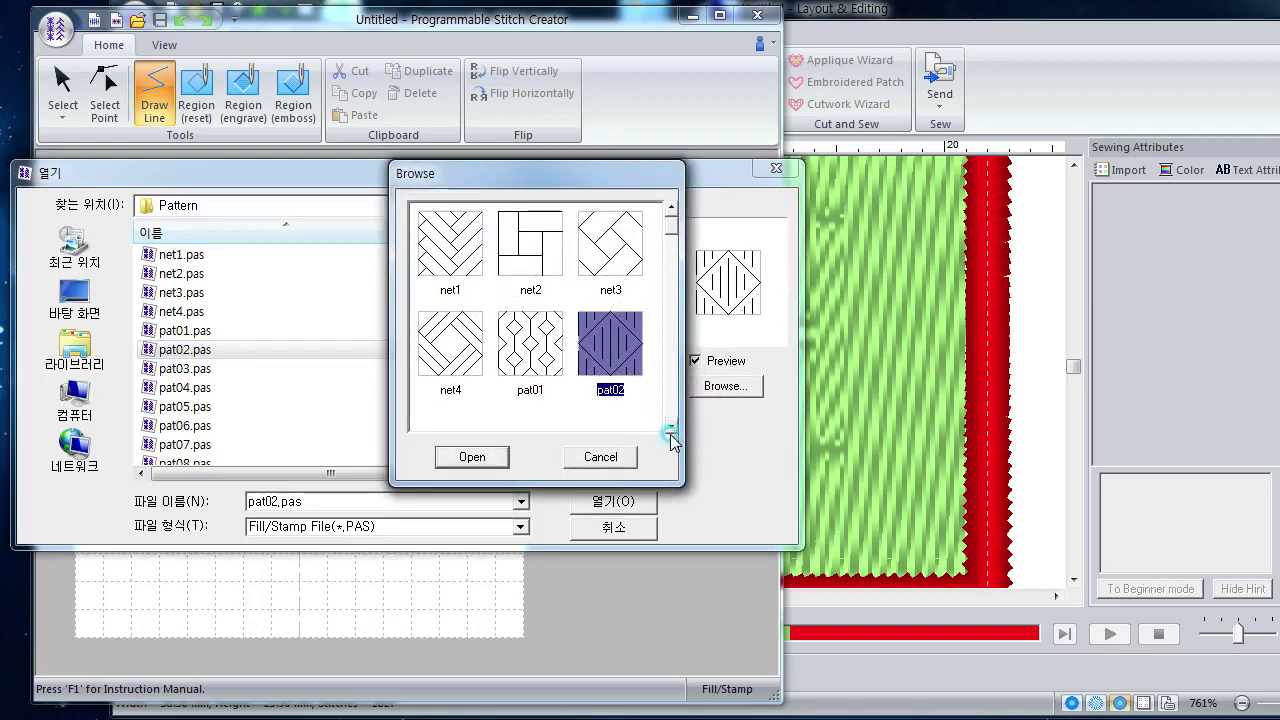
Step: Find the circle pattern pat16 among the pattern thumbnails and open it
{"action": "left_click", "coordinate": [670, 428]}
{"action": "left_click", "coordinate": [670, 428]}
{"action": "left_click", "coordinate": [670, 428]}
{"action": "left_click", "coordinate": [670, 428]}
{"action": "left_click", "coordinate": [670, 428]}
{"action": "left_click", "coordinate": [670, 428]}
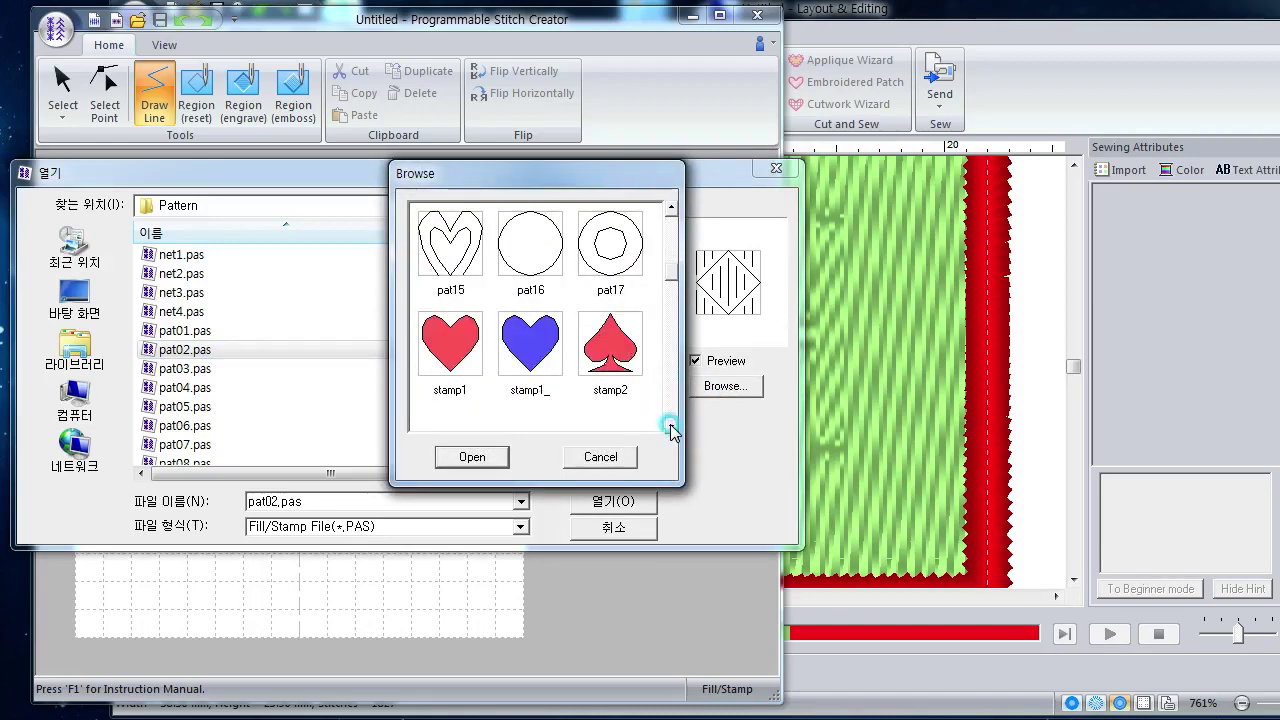
{"action": "left_click", "coordinate": [528, 252]}
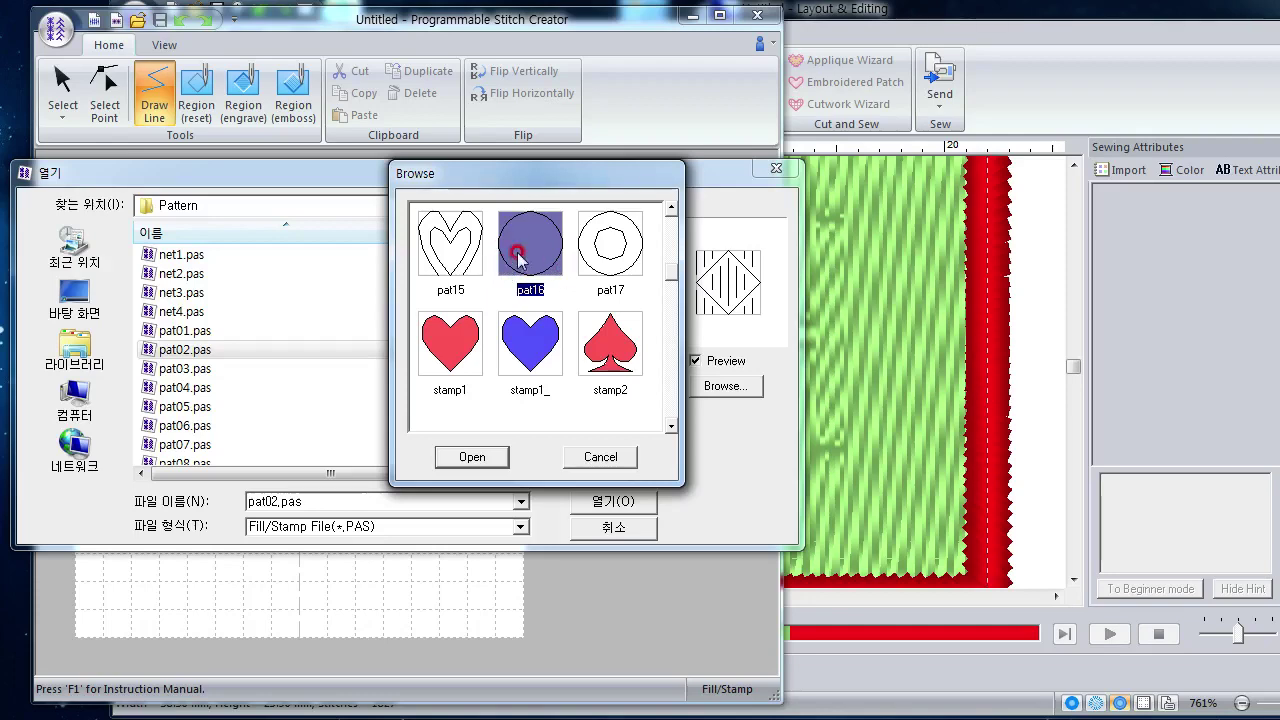
{"action": "left_click", "coordinate": [484, 455]}
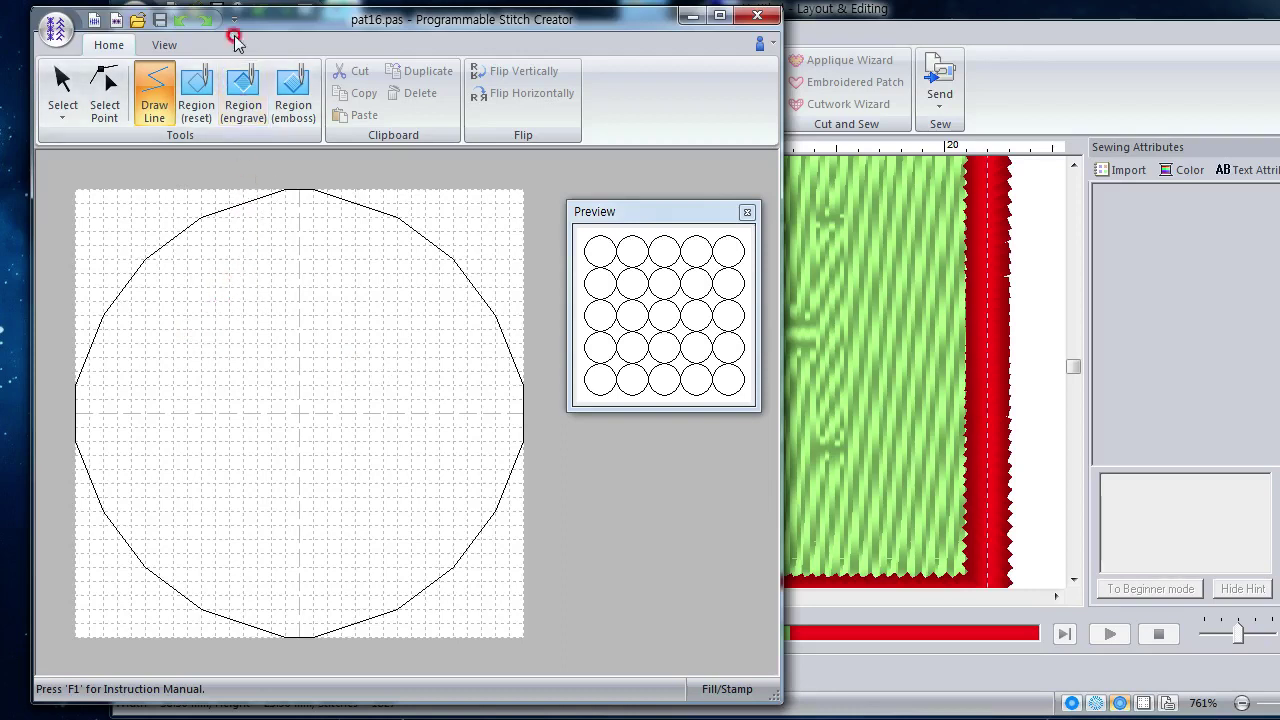
{"action": "mouse_move", "coordinate": [216, 286]}
{"action": "left_mouse_down"}
{"action": "mouse_move", "coordinate": [204, 326]}
{"action": "mouse_move", "coordinate": [252, 333]}
{"action": "mouse_move", "coordinate": [197, 268]}
{"action": "left_mouse_up"}
{"action": "mouse_move", "coordinate": [363, 270]}
{"action": "left_mouse_down"}
{"action": "mouse_move", "coordinate": [368, 333]}
{"action": "mouse_move", "coordinate": [376, 268]}
{"action": "left_mouse_up"}
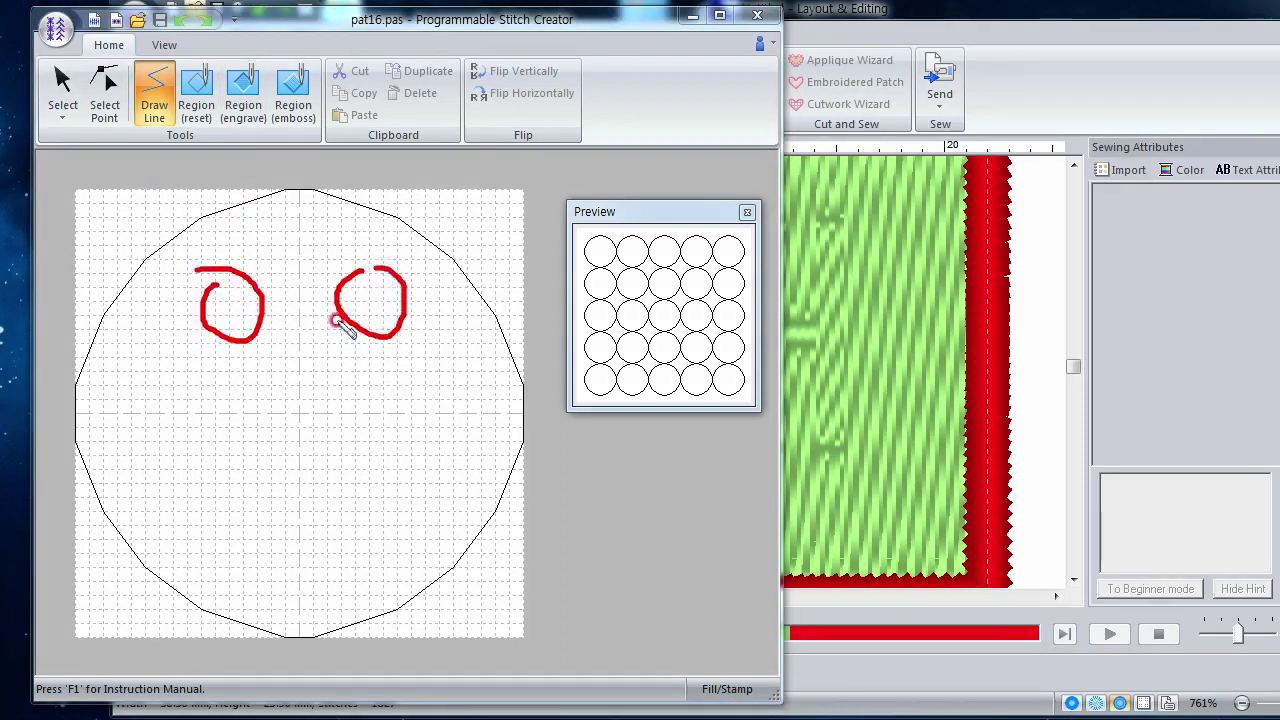
{"action": "mouse_move", "coordinate": [216, 450]}
{"action": "left_mouse_down"}
{"action": "mouse_move", "coordinate": [392, 476]}
{"action": "mouse_move", "coordinate": [393, 532]}
{"action": "mouse_move", "coordinate": [214, 486]}
{"action": "mouse_move", "coordinate": [211, 450]}
{"action": "left_mouse_up"}
{"action": "key", "text": "ctrl+z"}
{"action": "key", "text": "ctrl+z"}
{"action": "key", "text": "ctrl+z"}
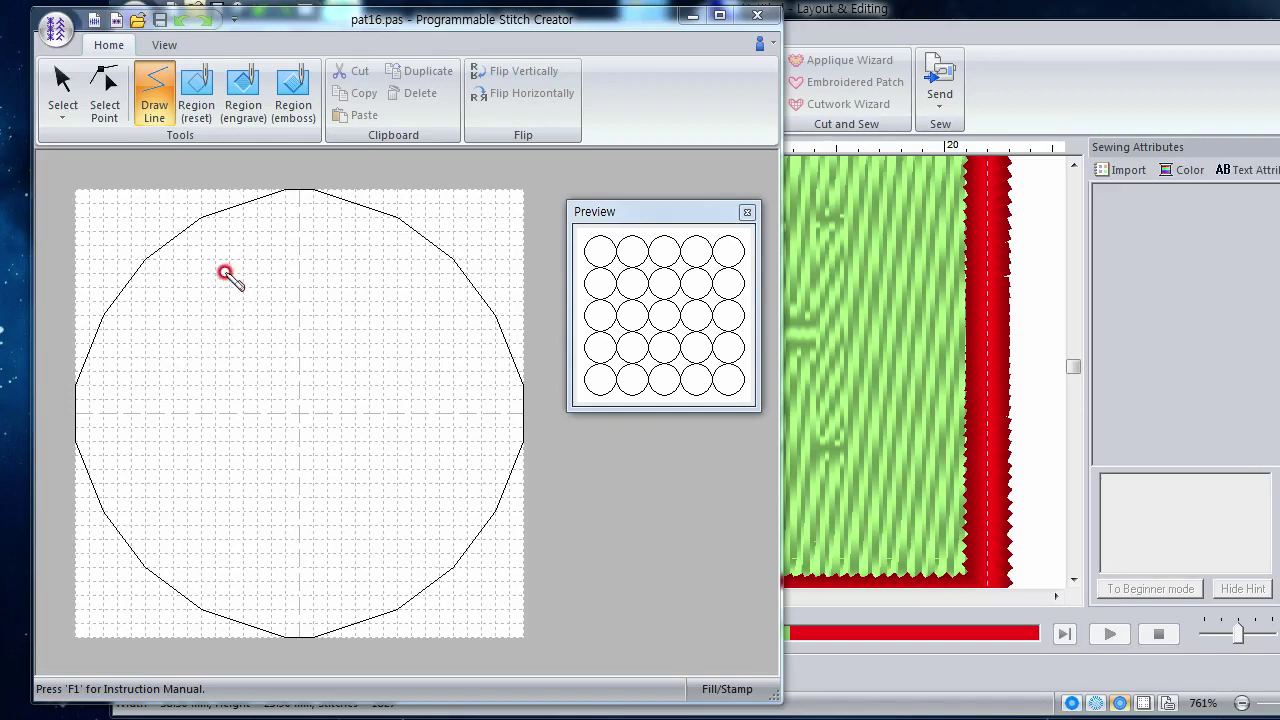
{"action": "left_click", "coordinate": [228, 274]}
Step: Draw a small closed diamond with the Draw Line tool as an eye in the upper-left part of the circle
{"action": "left_click", "coordinate": [153, 90]}
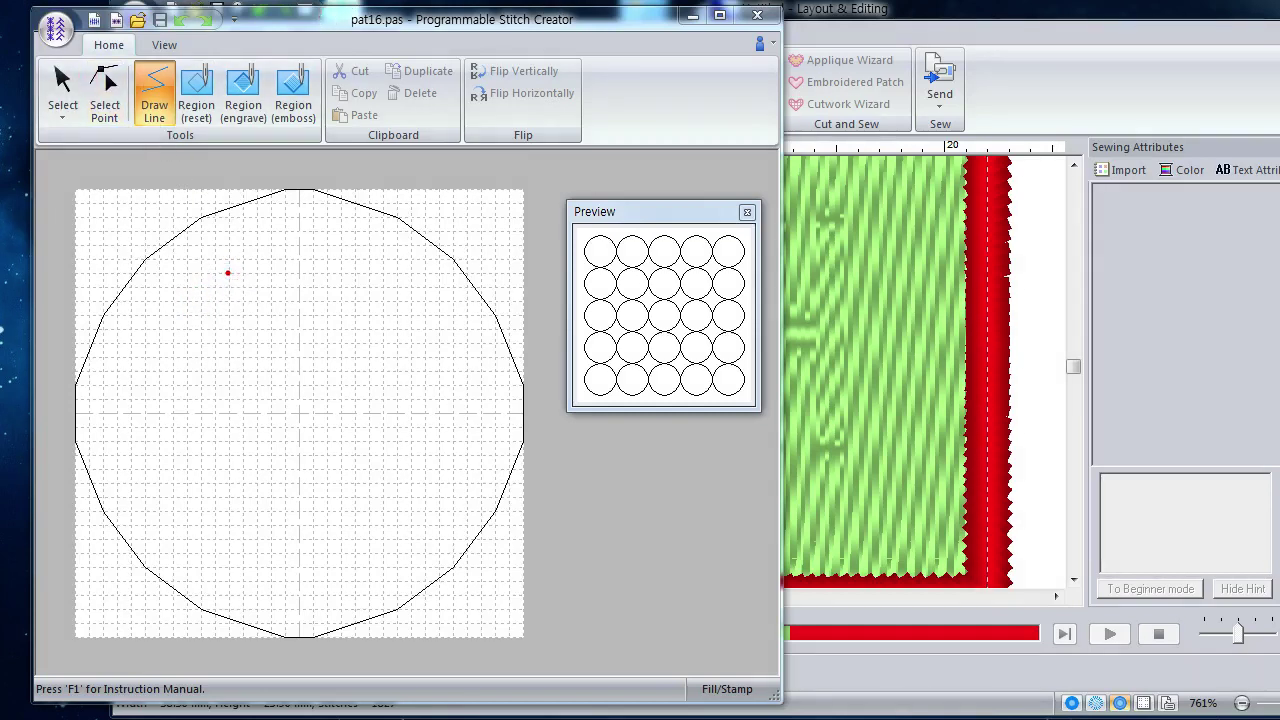
{"action": "left_click", "coordinate": [153, 90]}
{"action": "left_click", "coordinate": [217, 268]}
{"action": "mouse_move", "coordinate": [220, 266]}
{"action": "left_mouse_down"}
{"action": "mouse_move", "coordinate": [176, 309]}
{"action": "mouse_move", "coordinate": [220, 347]}
{"action": "mouse_move", "coordinate": [260, 314]}
{"action": "mouse_move", "coordinate": [224, 270]}
{"action": "mouse_move", "coordinate": [263, 331]}
{"action": "mouse_move", "coordinate": [220, 266]}
{"action": "left_mouse_up"}
{"action": "mouse_move", "coordinate": [229, 311]}
{"action": "left_mouse_down"}
{"action": "mouse_move", "coordinate": [226, 283]}
{"action": "mouse_move", "coordinate": [246, 271]}
{"action": "mouse_move", "coordinate": [177, 194]}
{"action": "left_mouse_up"}
Step: Duplicate the diamond eye and move the copy straight across to the upper-right part of the circle
{"action": "left_click", "coordinate": [58, 83]}
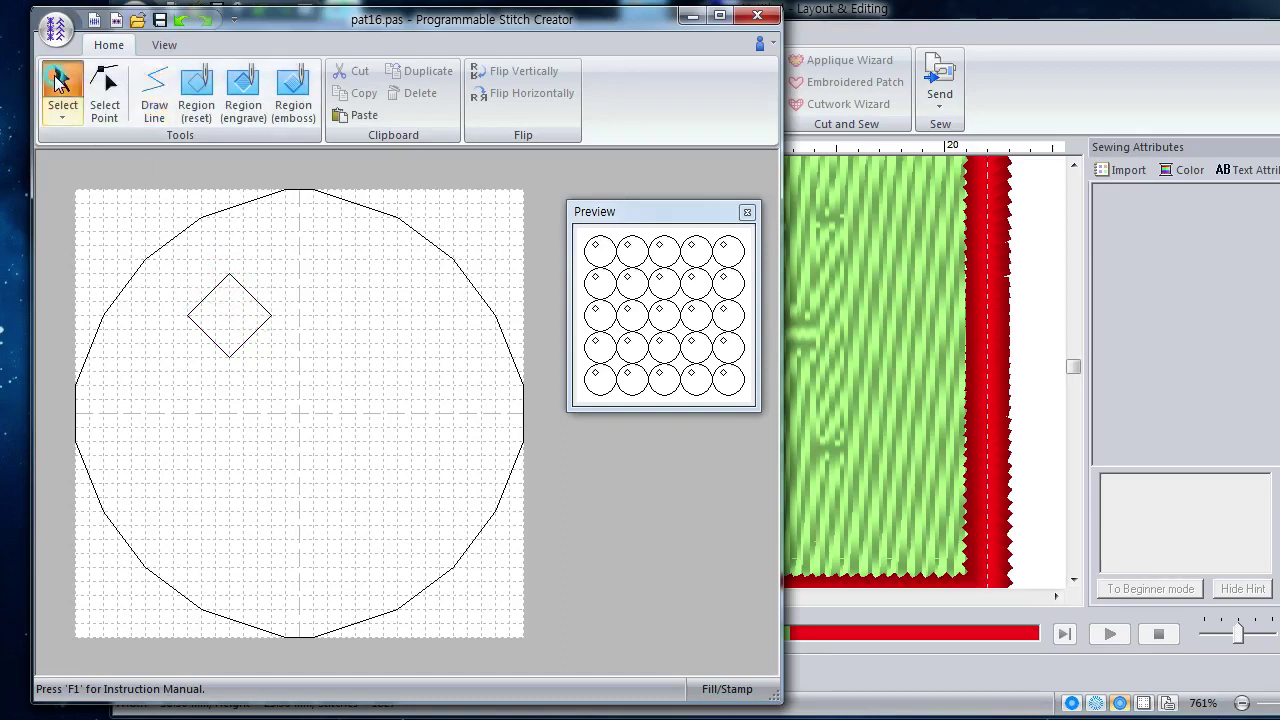
{"action": "left_click_drag", "start_coordinate": [194, 306], "coordinate": [240, 287]}
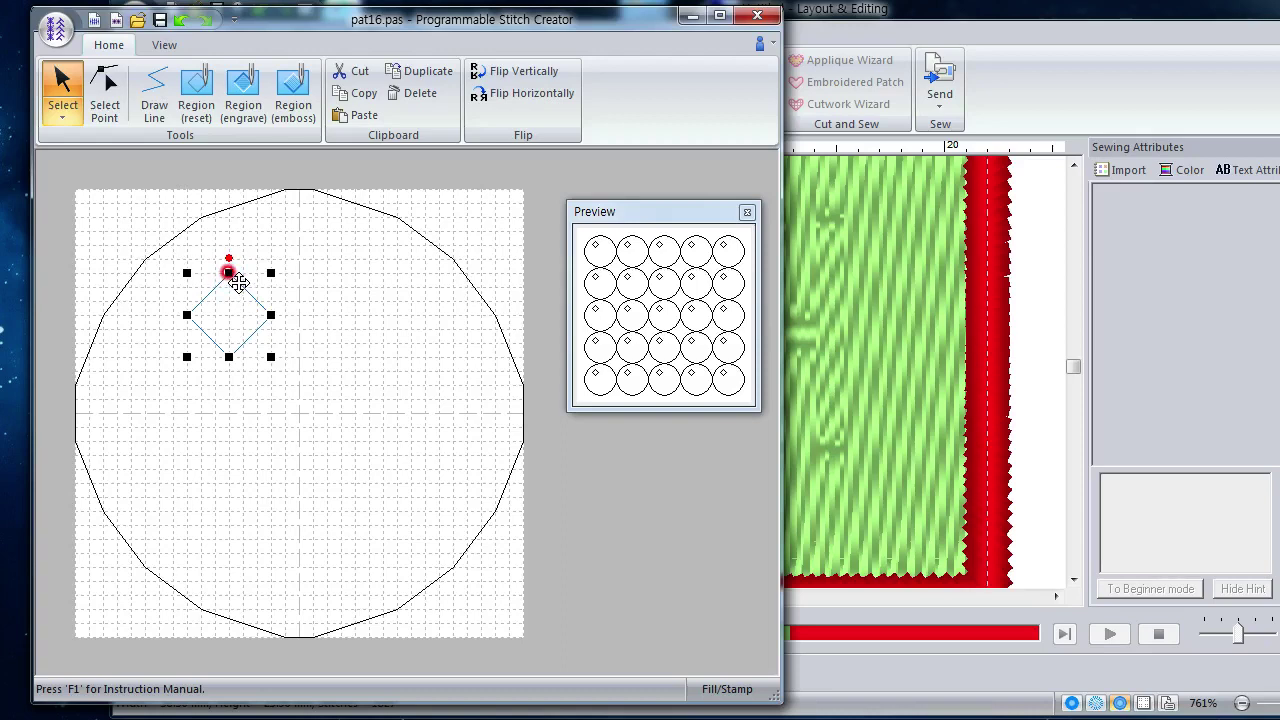
{"action": "right_click", "coordinate": [240, 285]}
{"action": "left_click", "coordinate": [276, 316]}
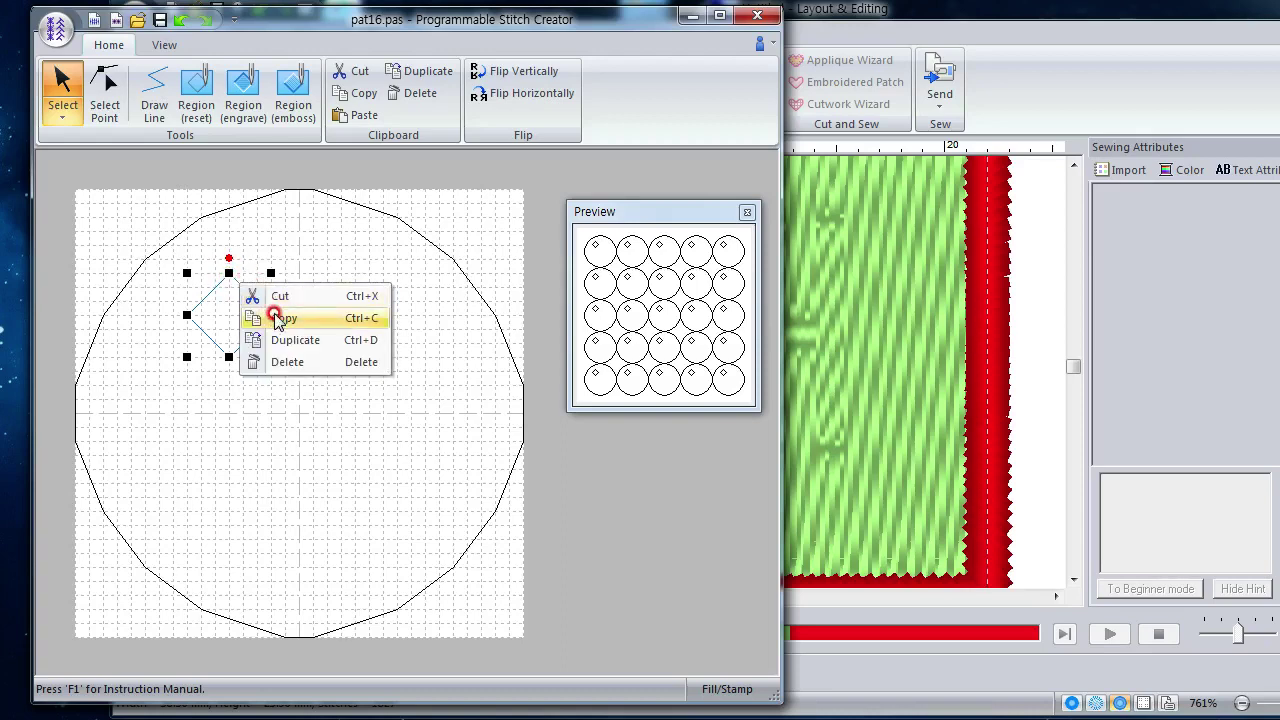
{"action": "left_click", "coordinate": [295, 341]}
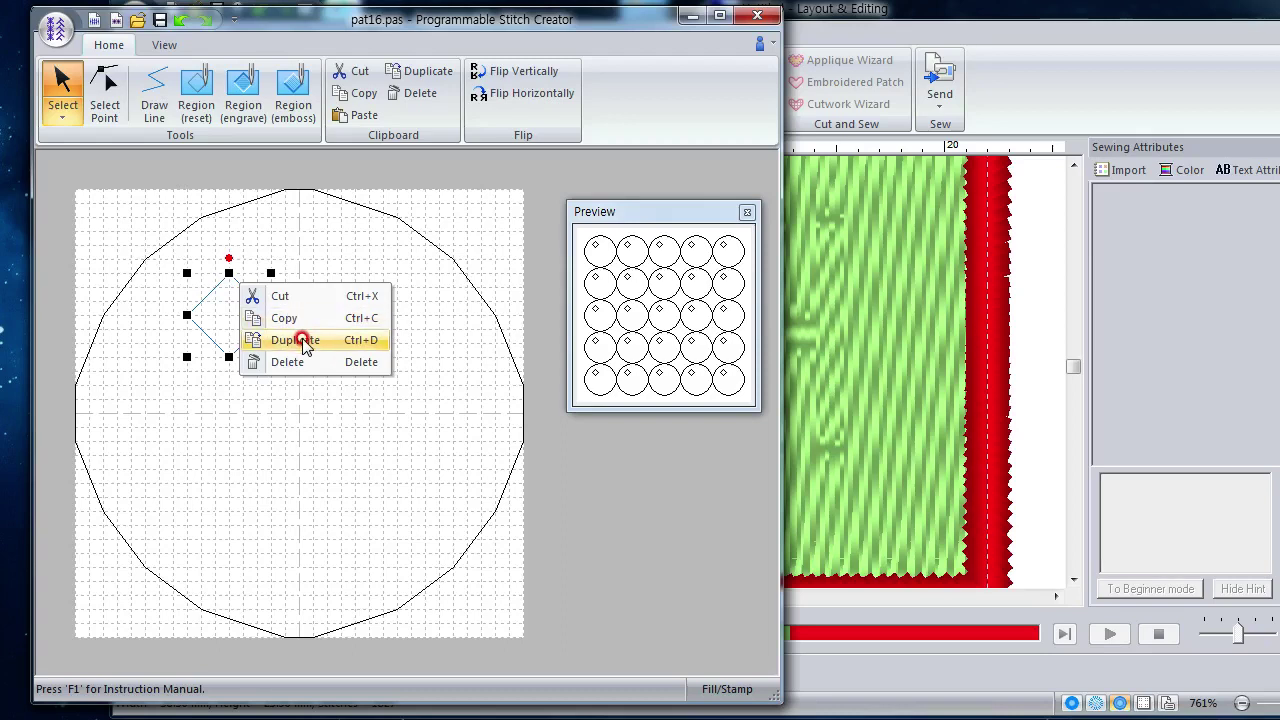
{"action": "left_click", "coordinate": [306, 249]}
{"action": "left_click", "coordinate": [257, 306]}
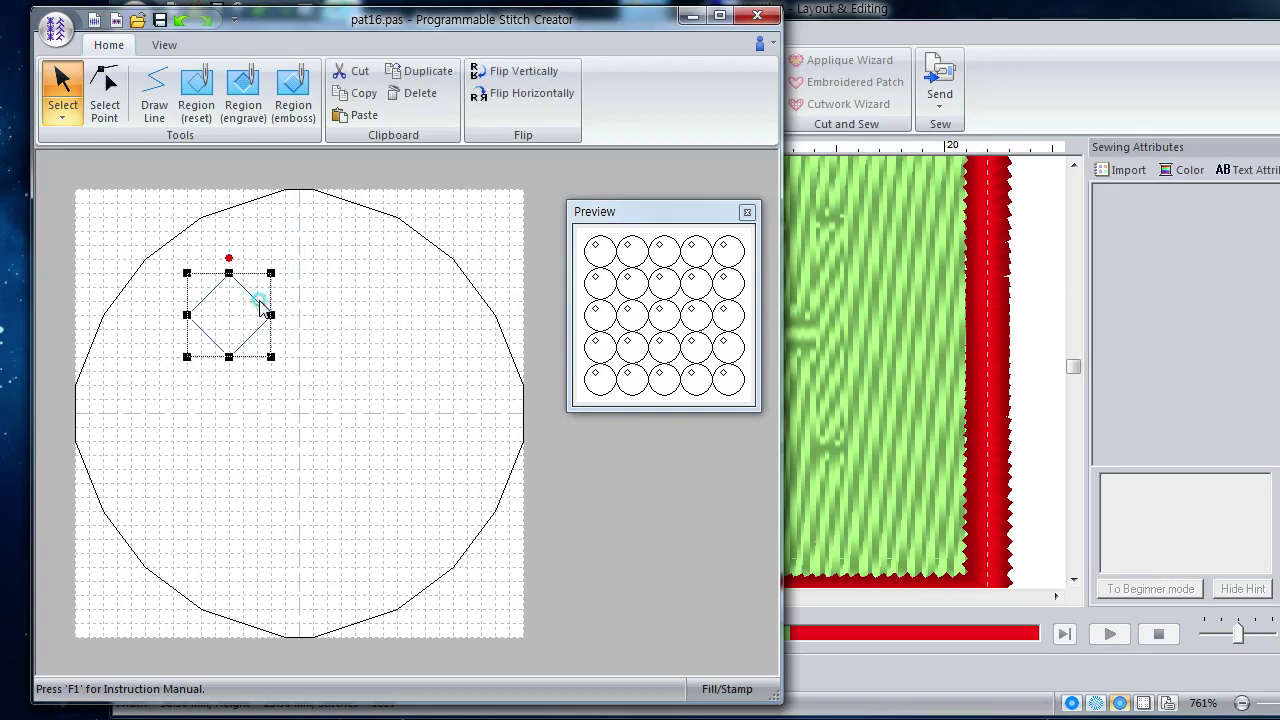
{"action": "right_click", "coordinate": [257, 302]}
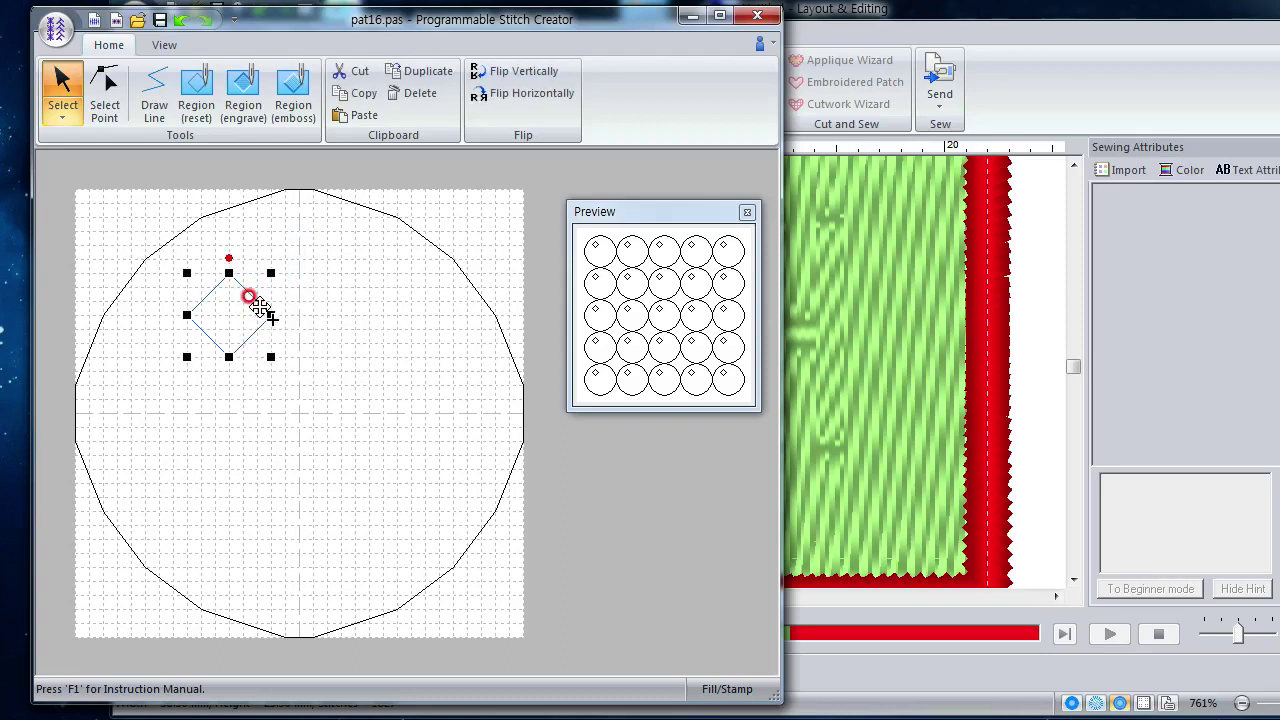
{"action": "left_click_drag", "start_coordinate": [260, 307], "coordinate": [395, 305]}
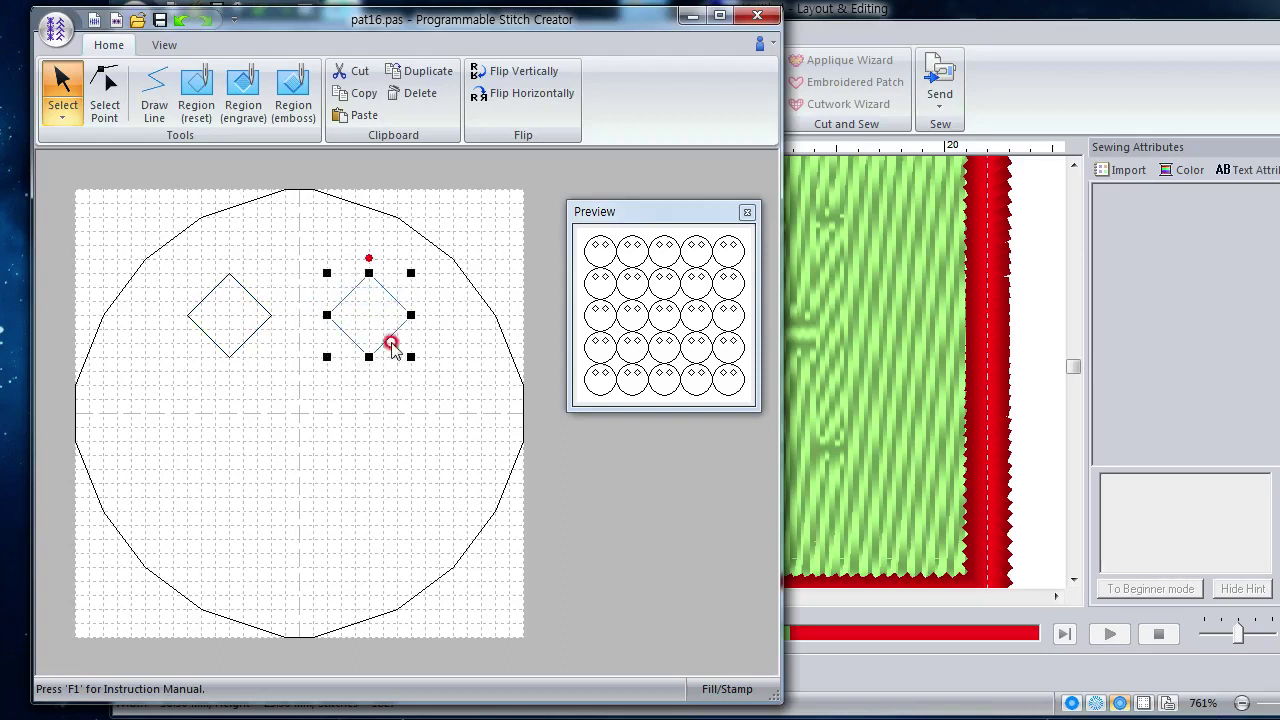
{"action": "left_click", "coordinate": [340, 398]}
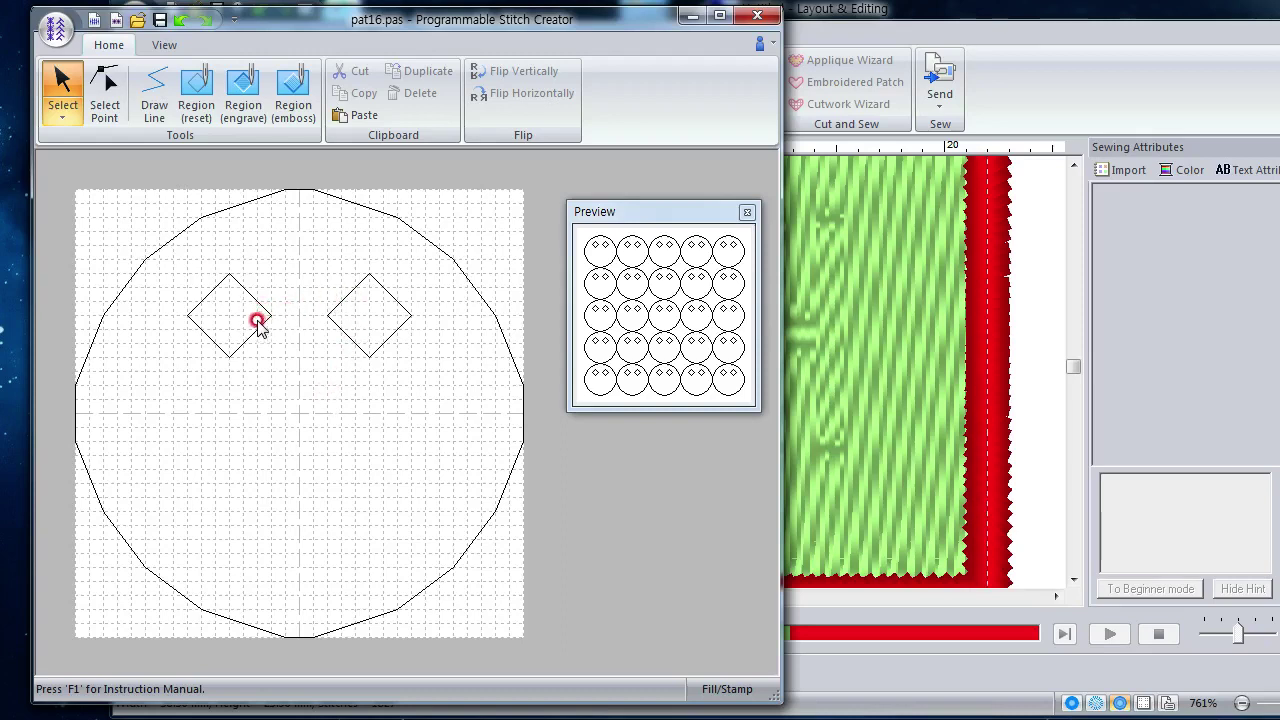
Step: Draw a closed four-point V-shaped smiling mouth, centred in the lower half of the circle, with the Draw Line tool
{"action": "left_click", "coordinate": [156, 108]}
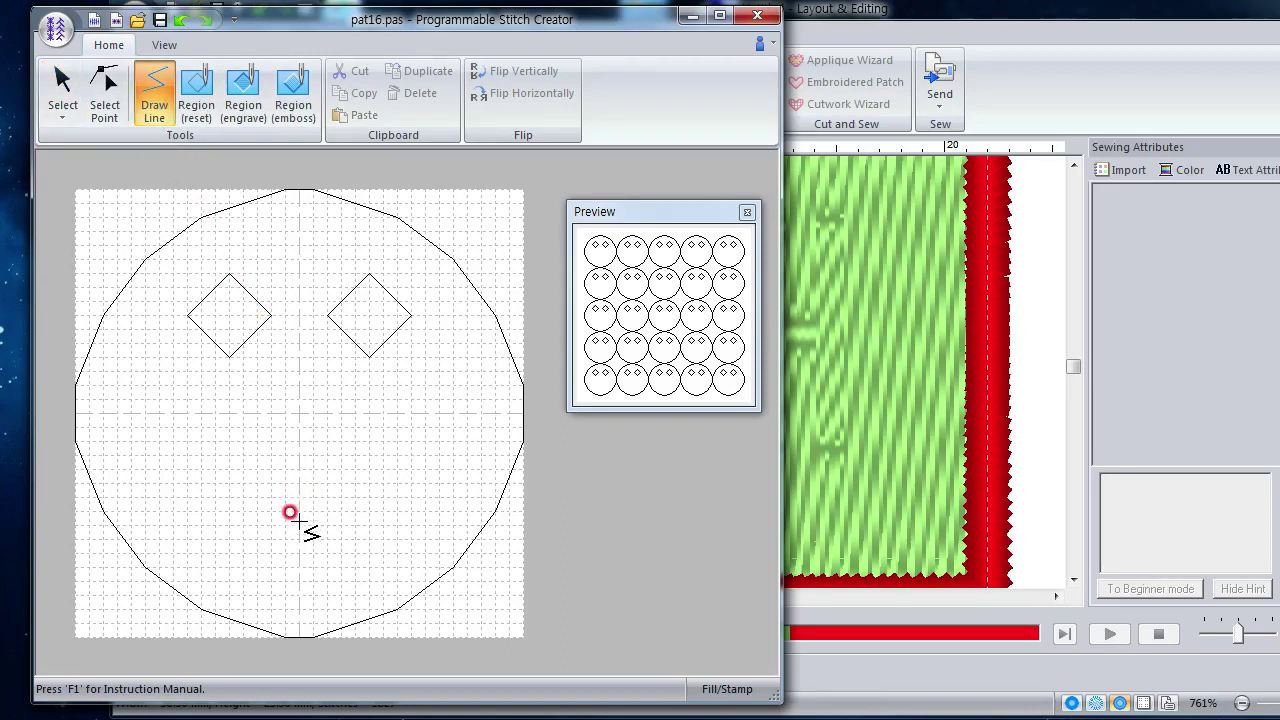
{"action": "left_click", "coordinate": [300, 497]}
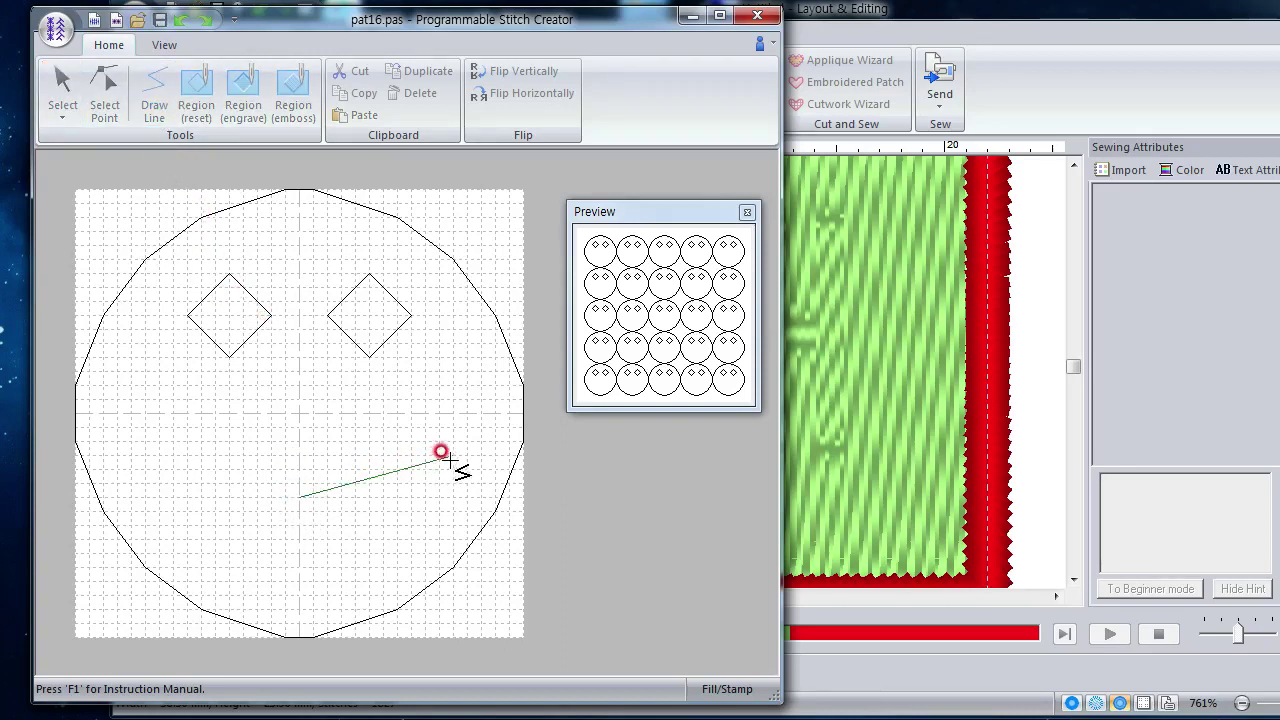
{"action": "left_click", "coordinate": [453, 457]}
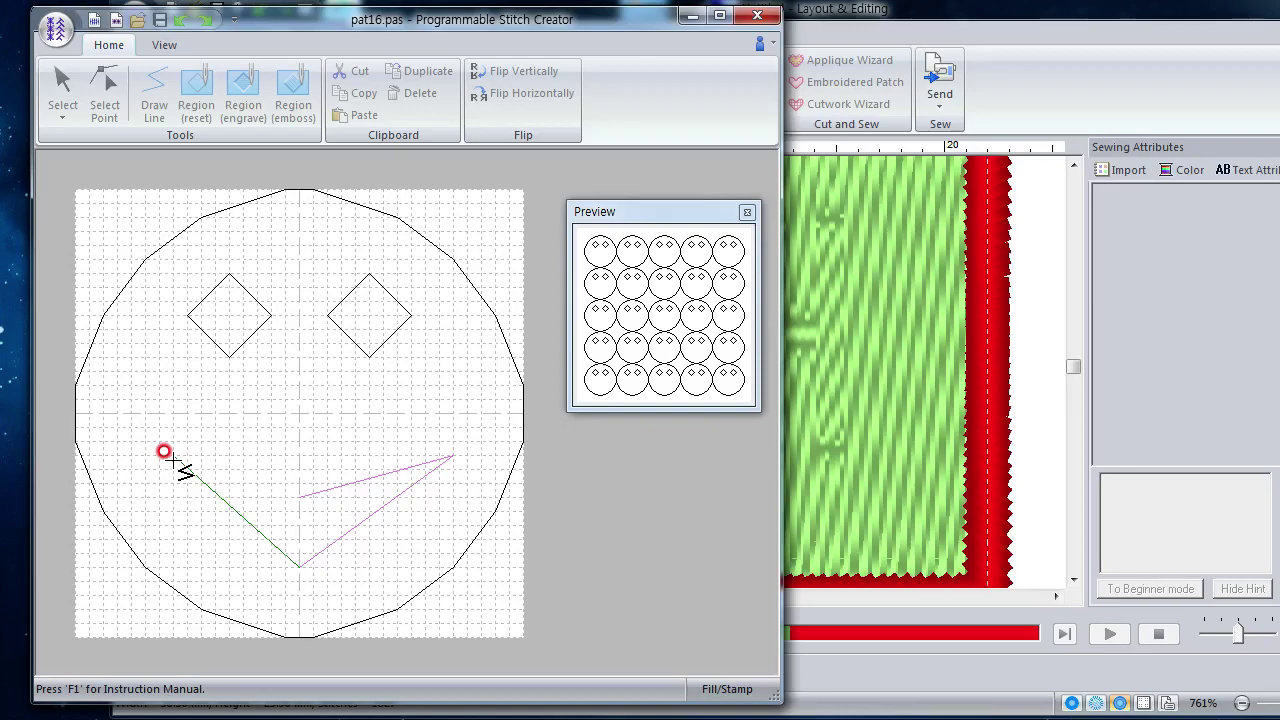
{"action": "left_click_drag", "start_coordinate": [164, 452], "coordinate": [158, 452]}
{"action": "left_click", "coordinate": [274, 482]}
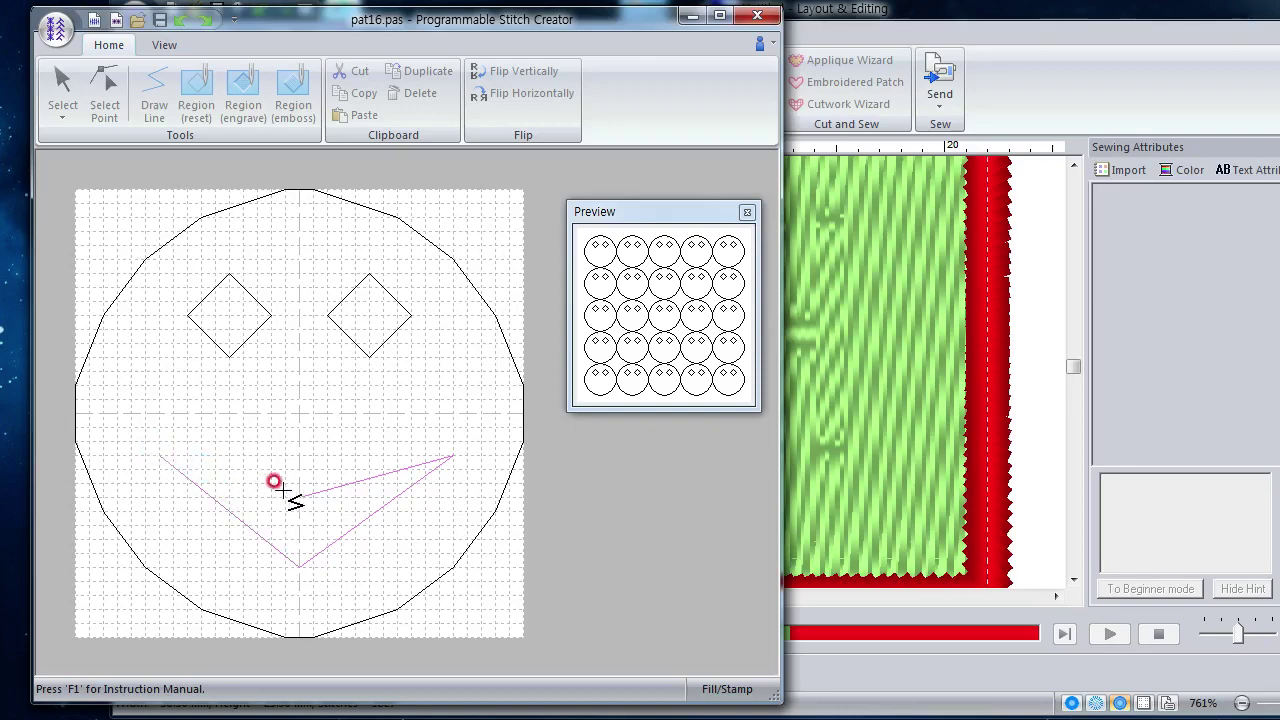
{"action": "mouse_move", "coordinate": [274, 482]}
{"action": "left_mouse_down"}
{"action": "mouse_move", "coordinate": [320, 486]}
{"action": "mouse_move", "coordinate": [331, 400]}
{"action": "mouse_move", "coordinate": [277, 403]}
{"action": "mouse_move", "coordinate": [271, 368]}
{"action": "left_mouse_up"}
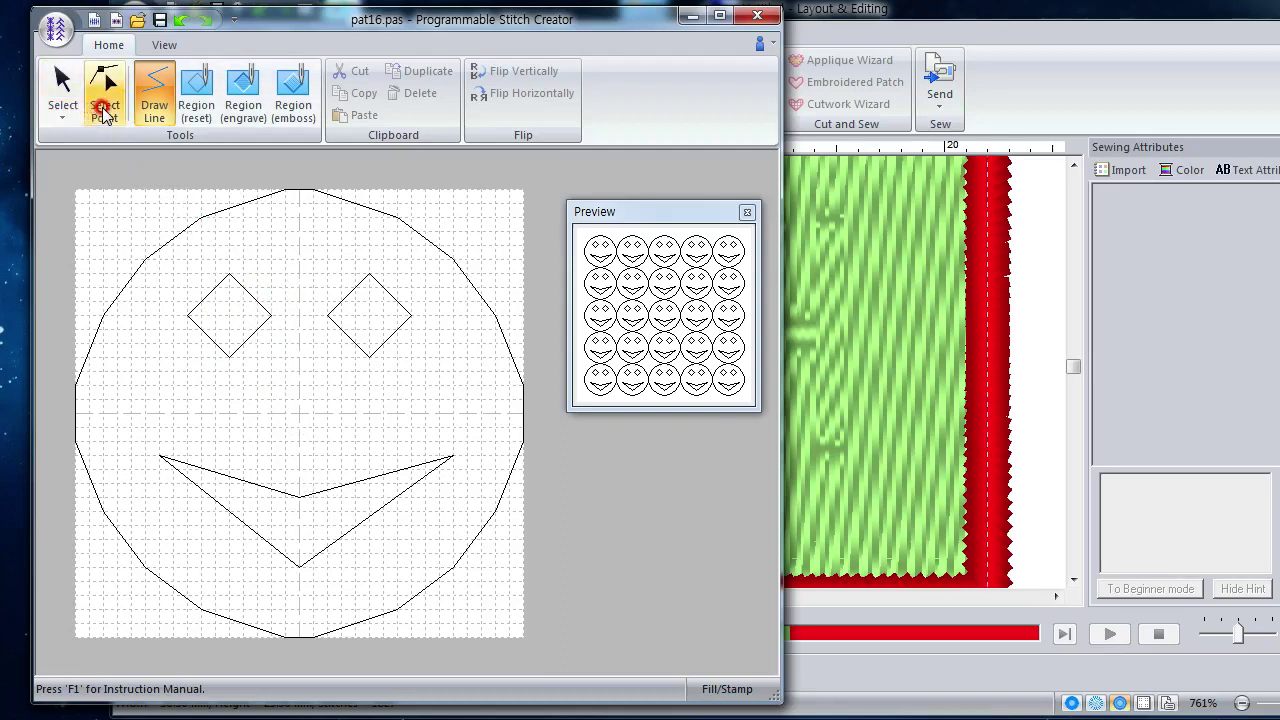
Step: Add points on the upper-right, lower-right and lower-left edges of the left diamond and pull them outward to round it
{"action": "left_click", "coordinate": [105, 88]}
{"action": "left_click", "coordinate": [245, 293]}
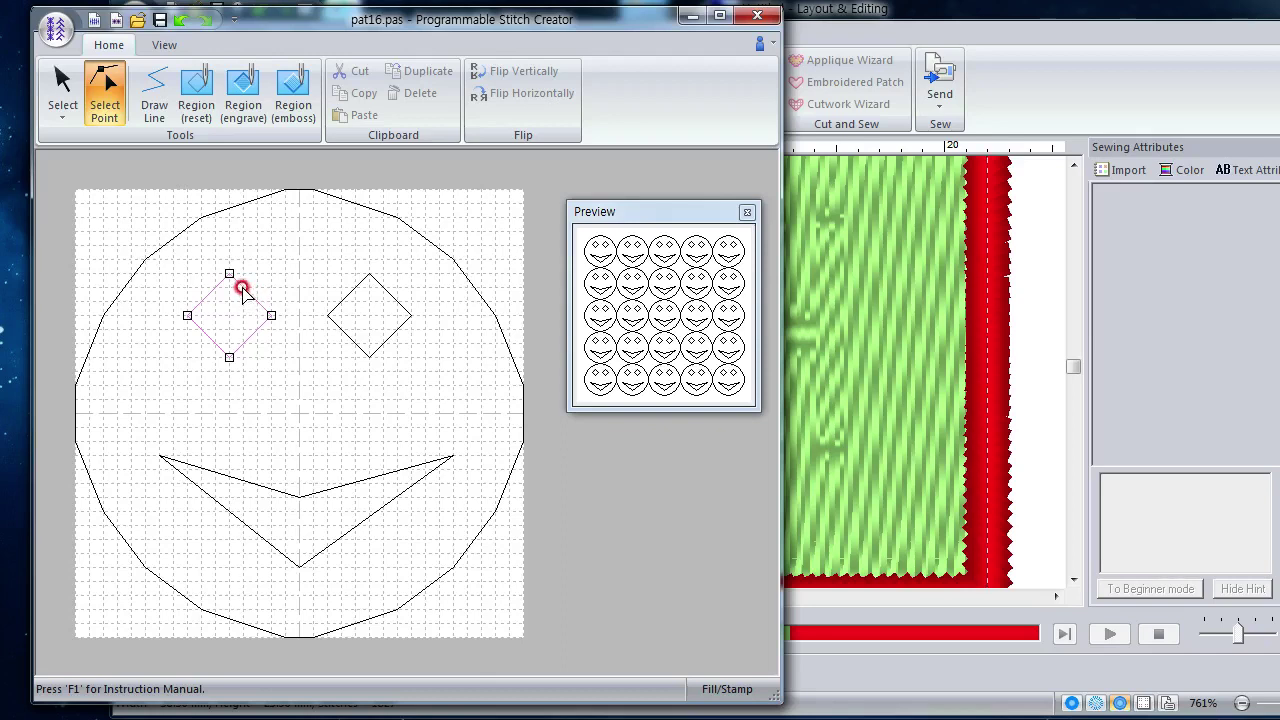
{"action": "left_click", "coordinate": [242, 288]}
{"action": "left_click", "coordinate": [246, 290]}
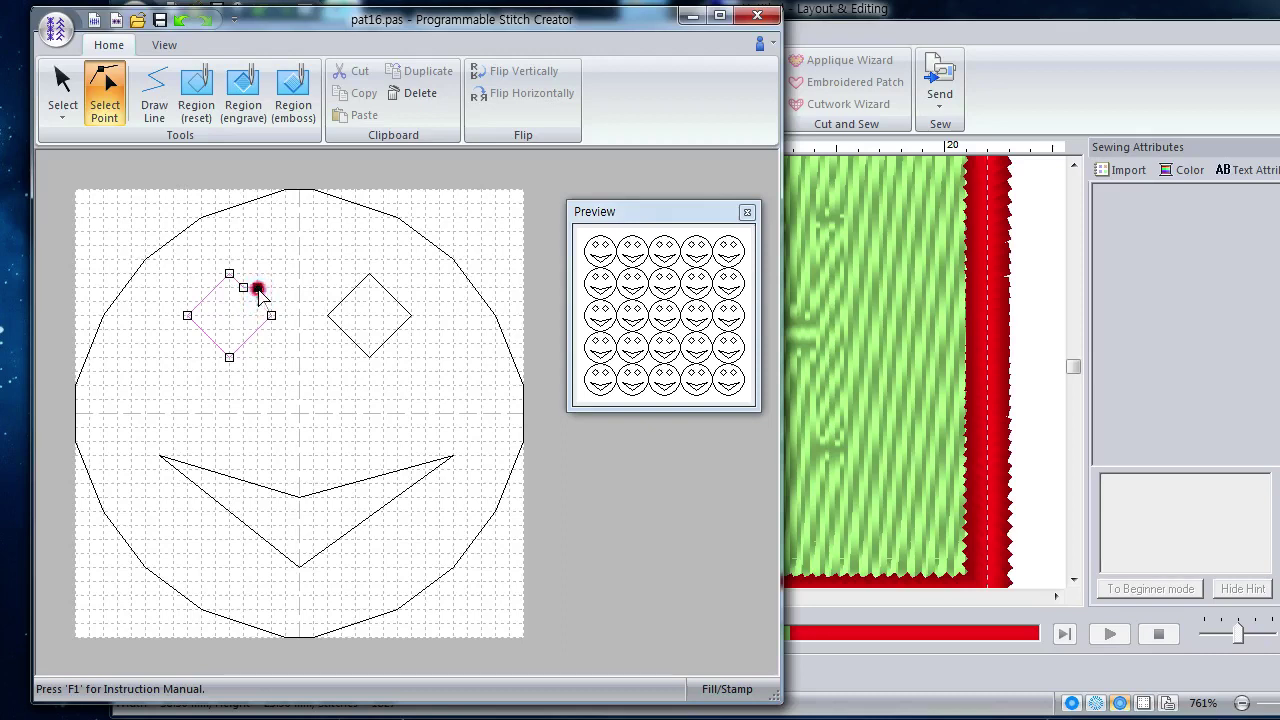
{"action": "left_click_drag", "start_coordinate": [243, 288], "coordinate": [257, 287]}
{"action": "left_click", "coordinate": [255, 338]}
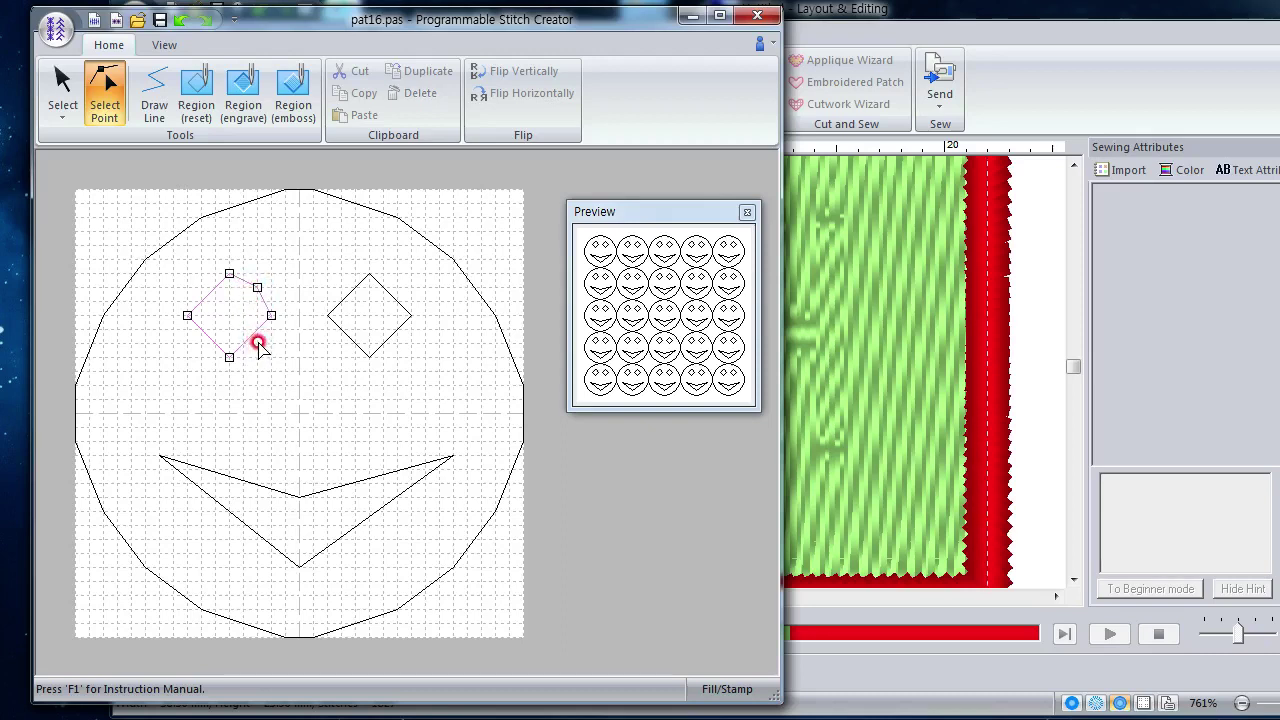
{"action": "left_click", "coordinate": [245, 343]}
{"action": "left_click_drag", "start_coordinate": [245, 344], "coordinate": [257, 343]}
{"action": "left_click_drag", "start_coordinate": [215, 343], "coordinate": [201, 343]}
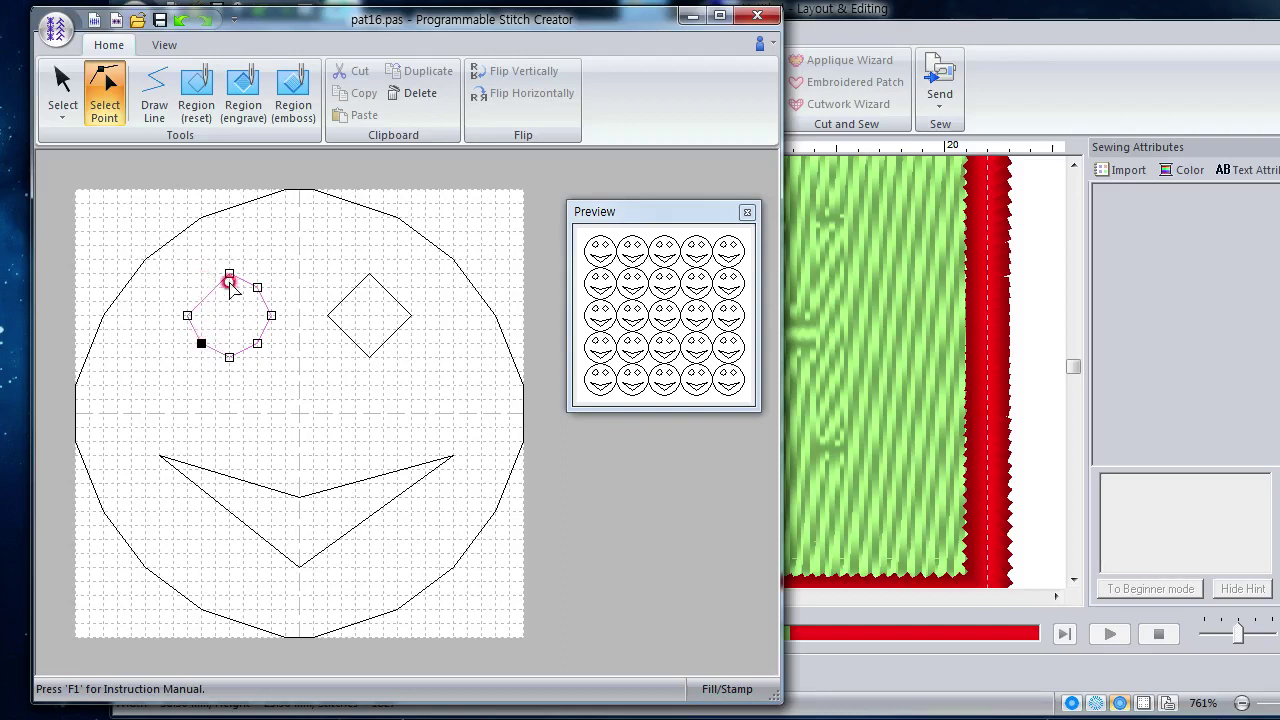
Step: Set the grid interval to None, then add a point on the left eye's upper-left edge and pull it outward
{"action": "left_click", "coordinate": [168, 45]}
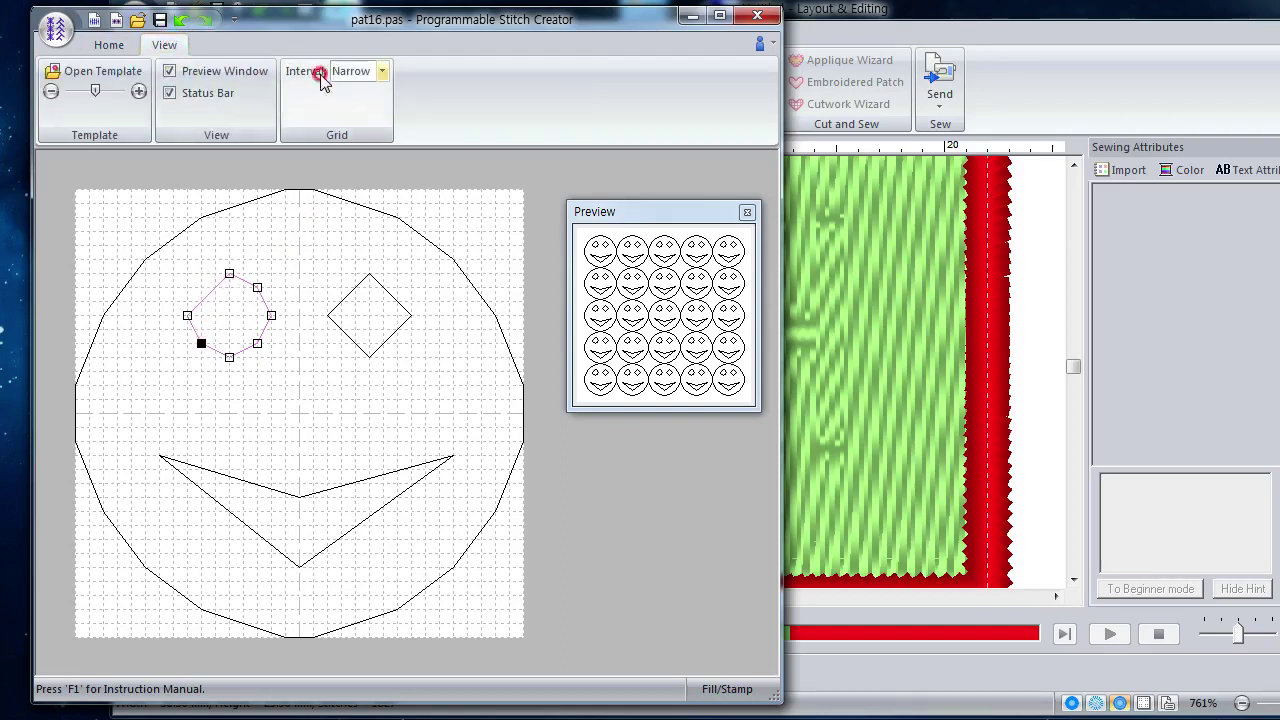
{"action": "left_click", "coordinate": [350, 72]}
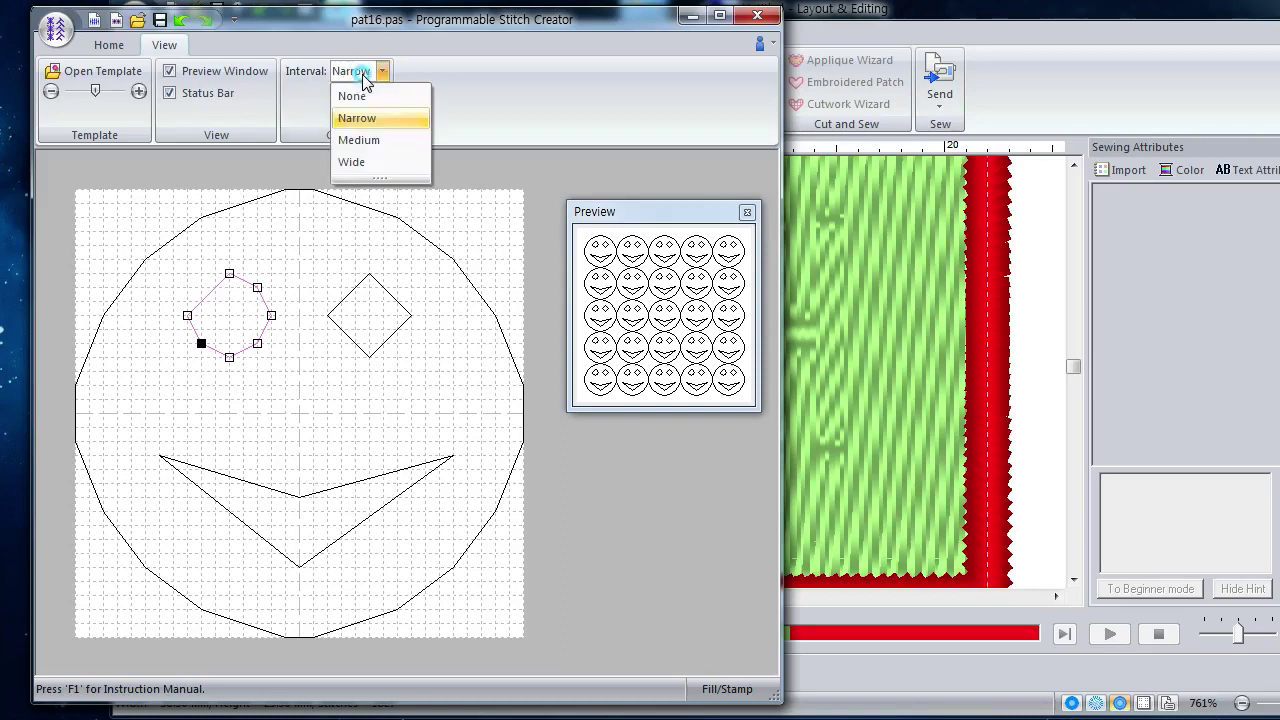
{"action": "left_click", "coordinate": [365, 93]}
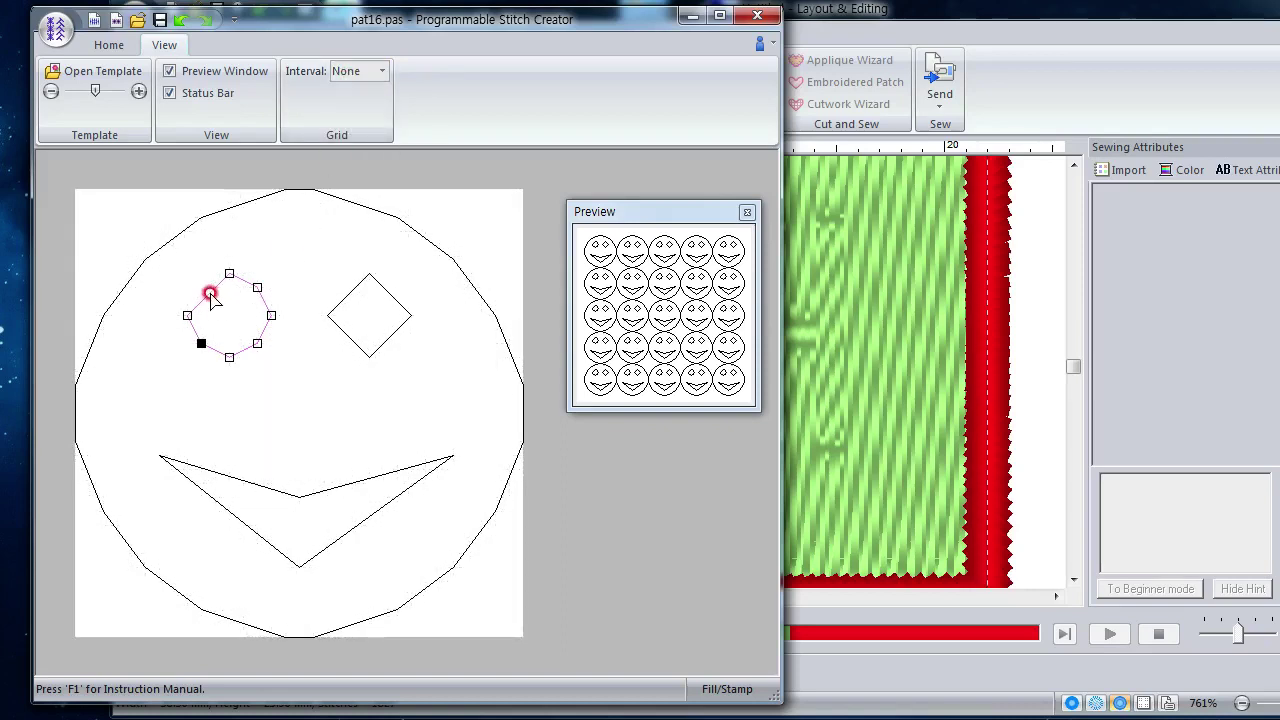
{"action": "left_click", "coordinate": [209, 288]}
{"action": "left_click", "coordinate": [206, 289]}
{"action": "left_click_drag", "start_coordinate": [198, 298], "coordinate": [199, 287]}
Step: Add points on the two upper edges of the right diamond and pull them outward to round its top
{"action": "left_click", "coordinate": [349, 298]}
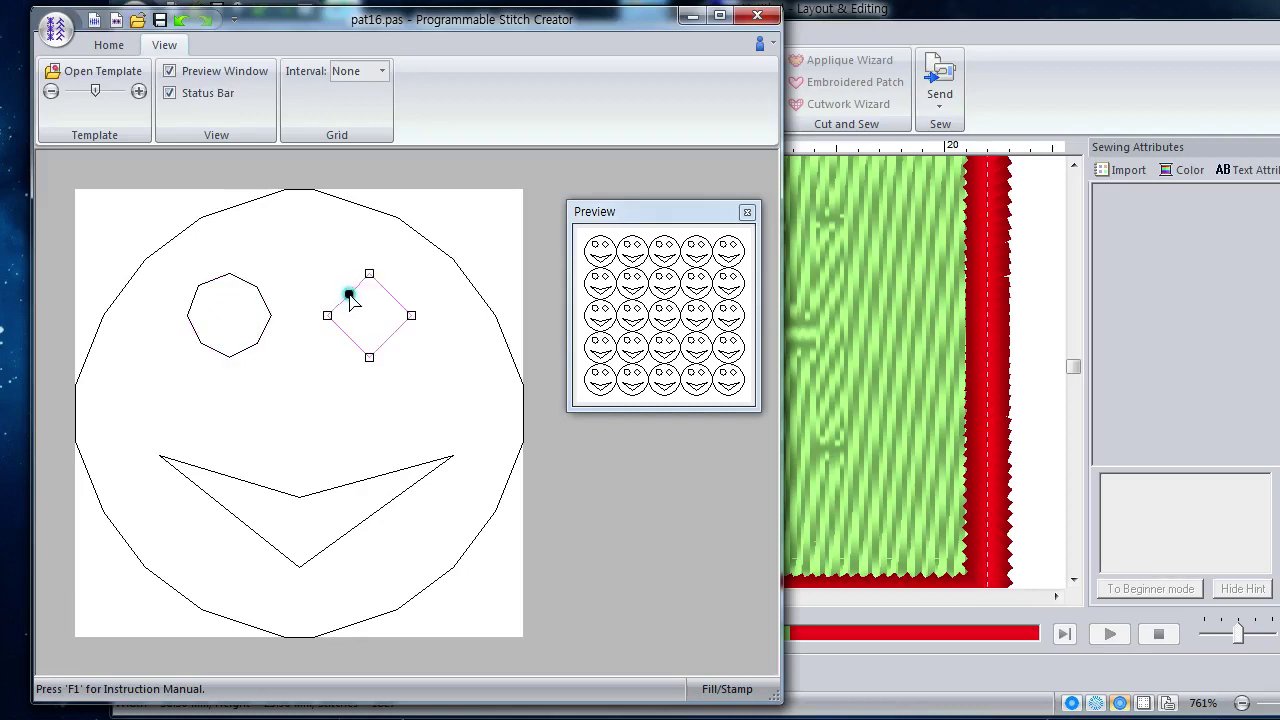
{"action": "left_click_drag", "start_coordinate": [345, 294], "coordinate": [339, 287]}
{"action": "left_click", "coordinate": [380, 297]}
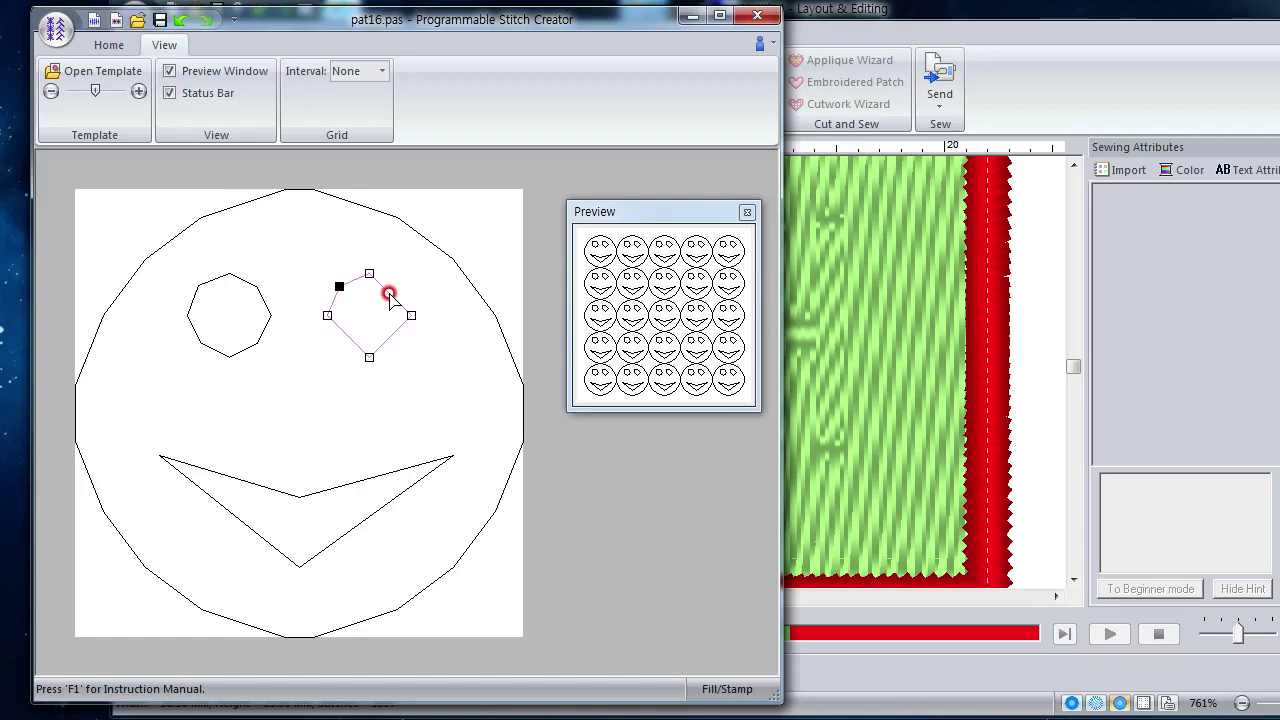
{"action": "left_click_drag", "start_coordinate": [390, 296], "coordinate": [396, 288]}
{"action": "left_click", "coordinate": [396, 337]}
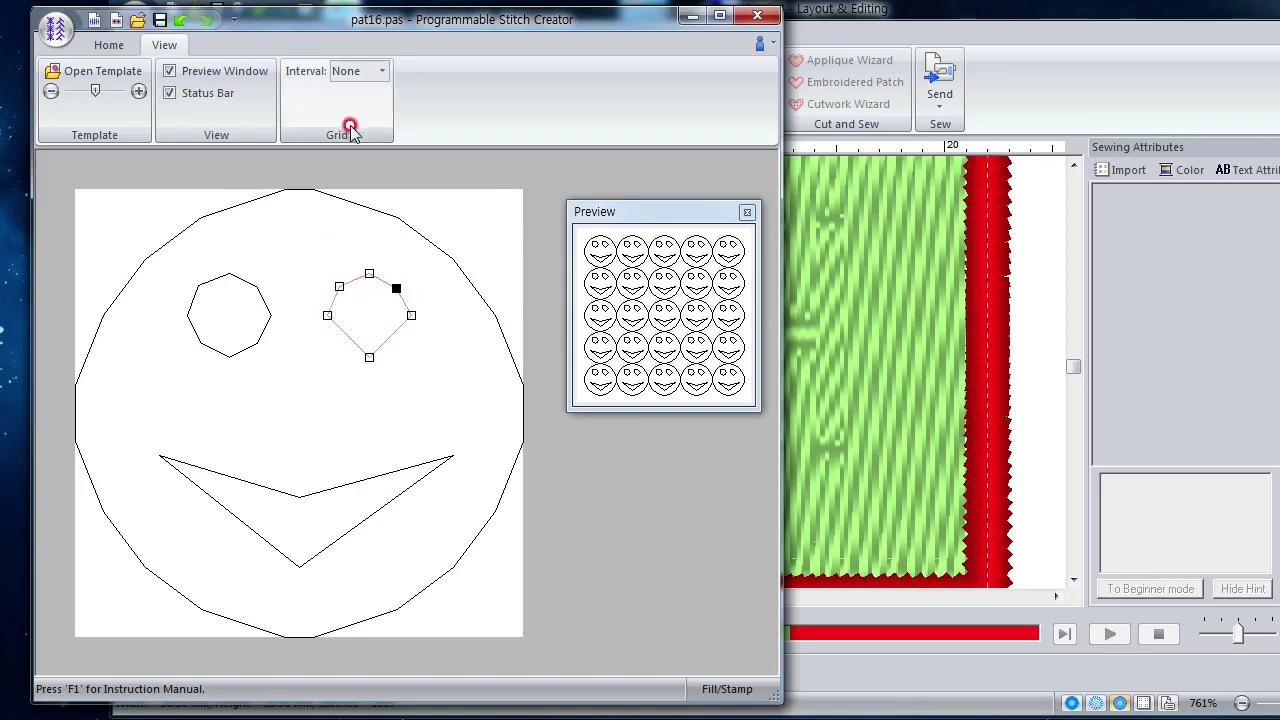
Step: Set the grid interval to Narrow, then round the right eye's bottom by adding points on its two lower edges and pulling them outward
{"action": "left_click", "coordinate": [357, 73]}
{"action": "left_click", "coordinate": [360, 119]}
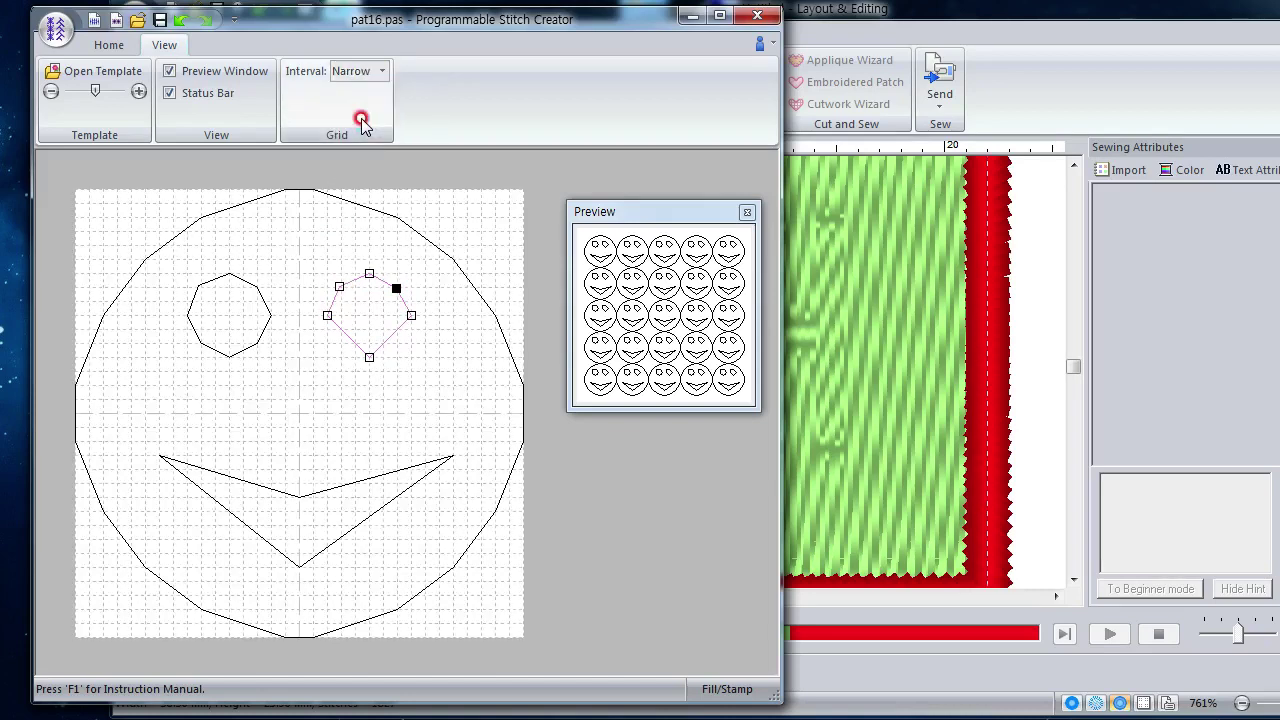
{"action": "left_click", "coordinate": [390, 330]}
{"action": "left_click", "coordinate": [340, 286]}
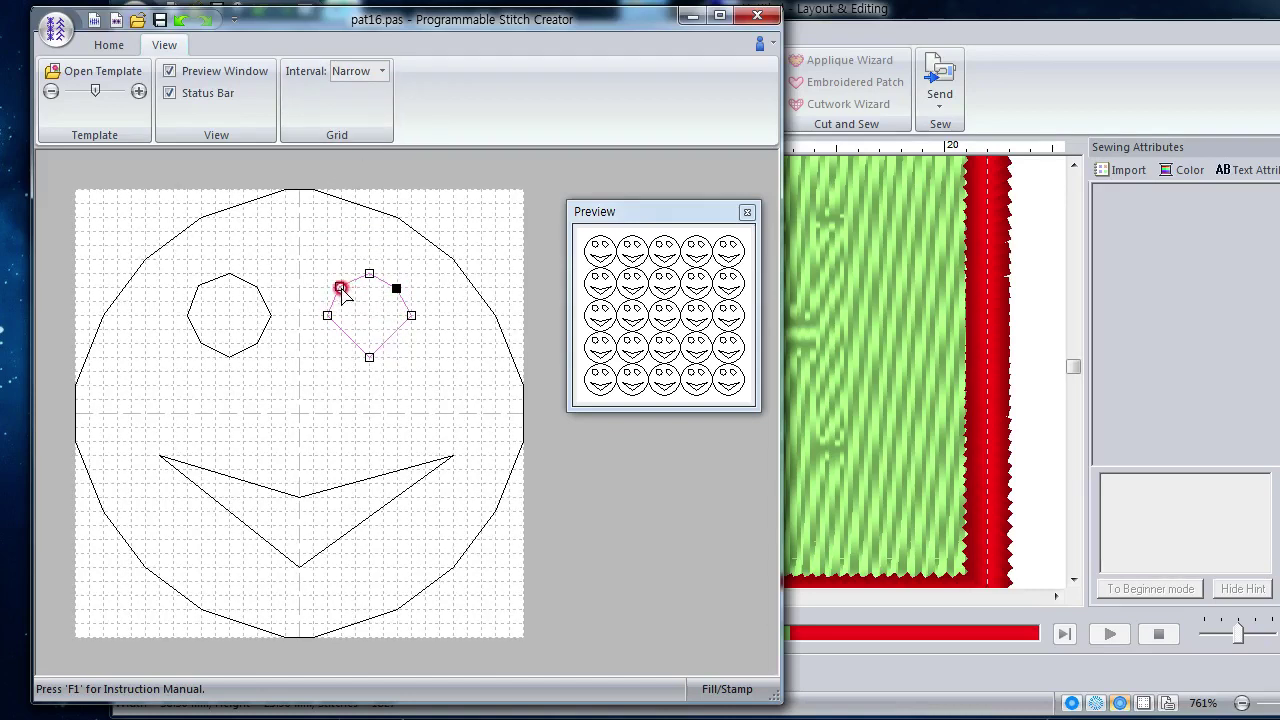
{"action": "left_click", "coordinate": [395, 289]}
{"action": "left_click", "coordinate": [395, 338]}
{"action": "left_click_drag", "start_coordinate": [397, 330], "coordinate": [341, 343]}
{"action": "left_click", "coordinate": [352, 346]}
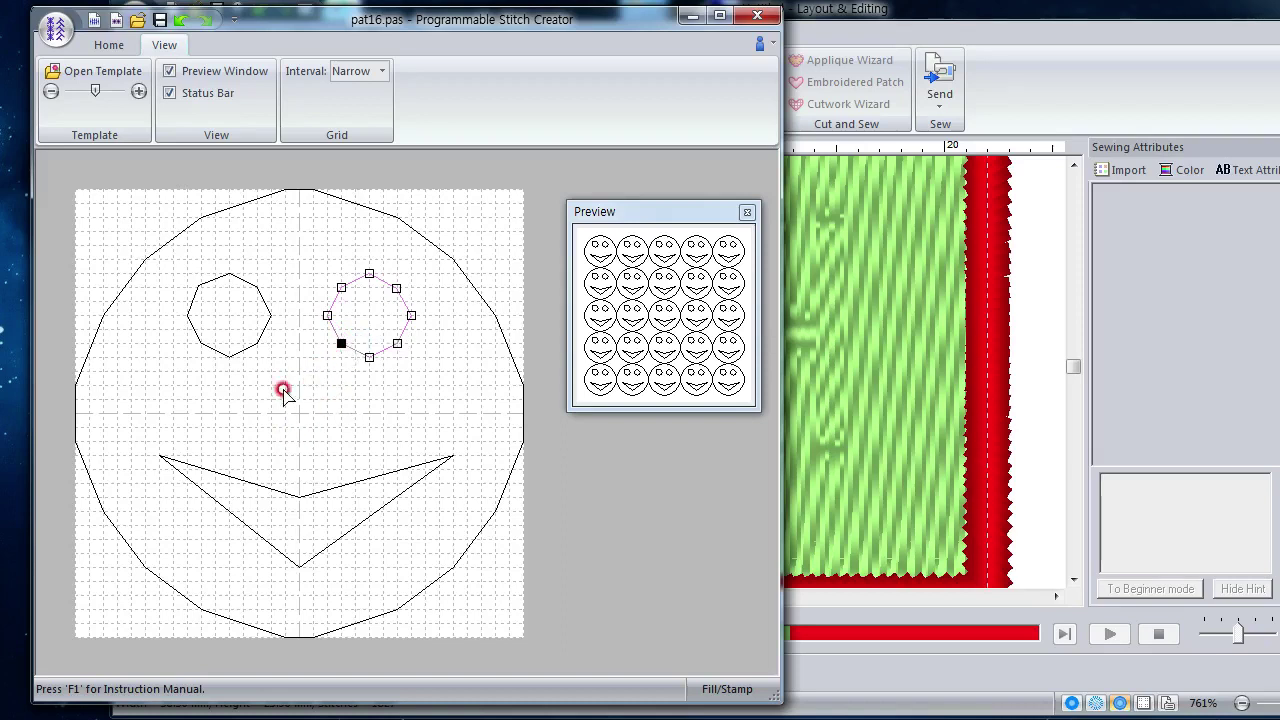
Step: Set the grid interval to None, then add three points on the mouth's lower-left edge and pull them outward into a curve
{"action": "left_click", "coordinate": [366, 72]}
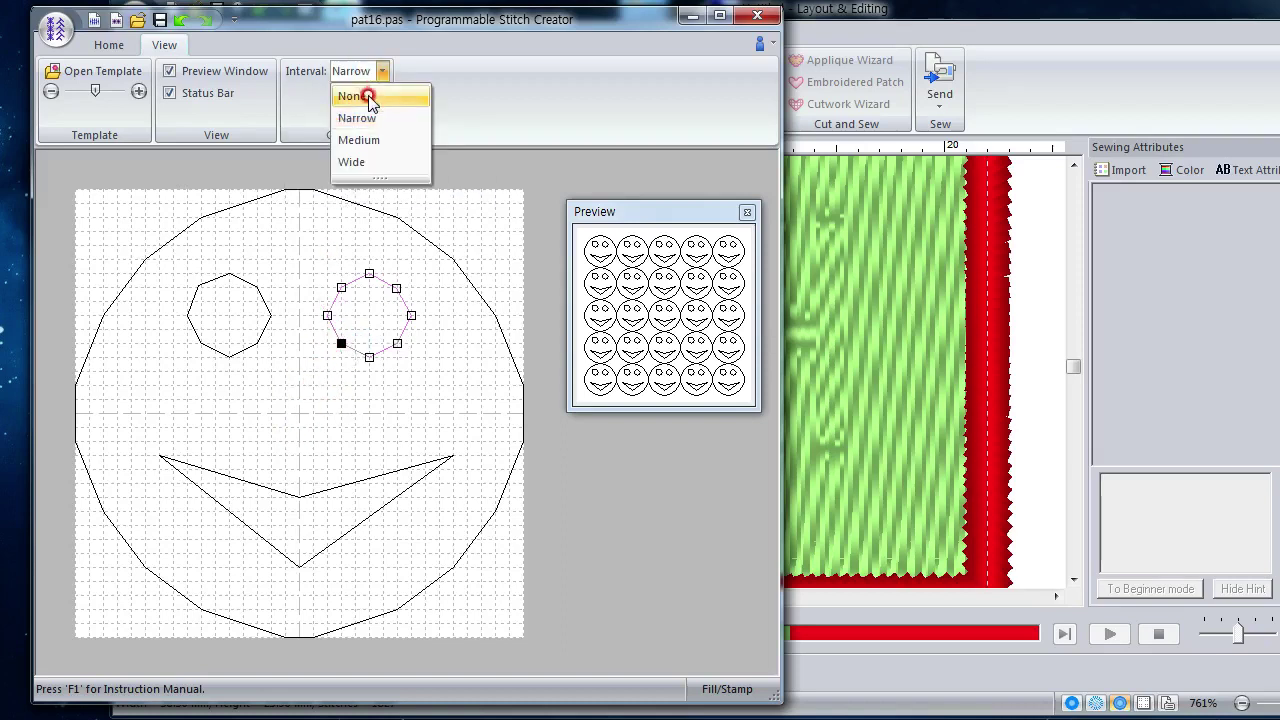
{"action": "left_click", "coordinate": [364, 96]}
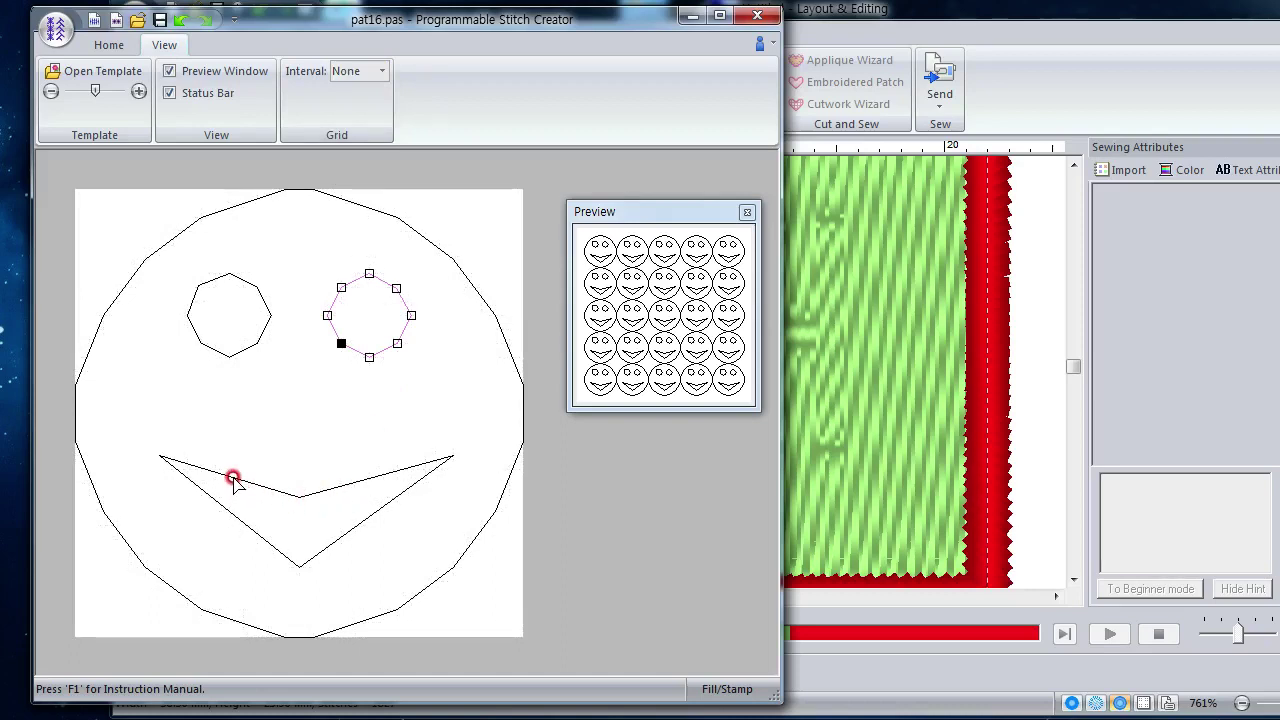
{"action": "left_click", "coordinate": [237, 520]}
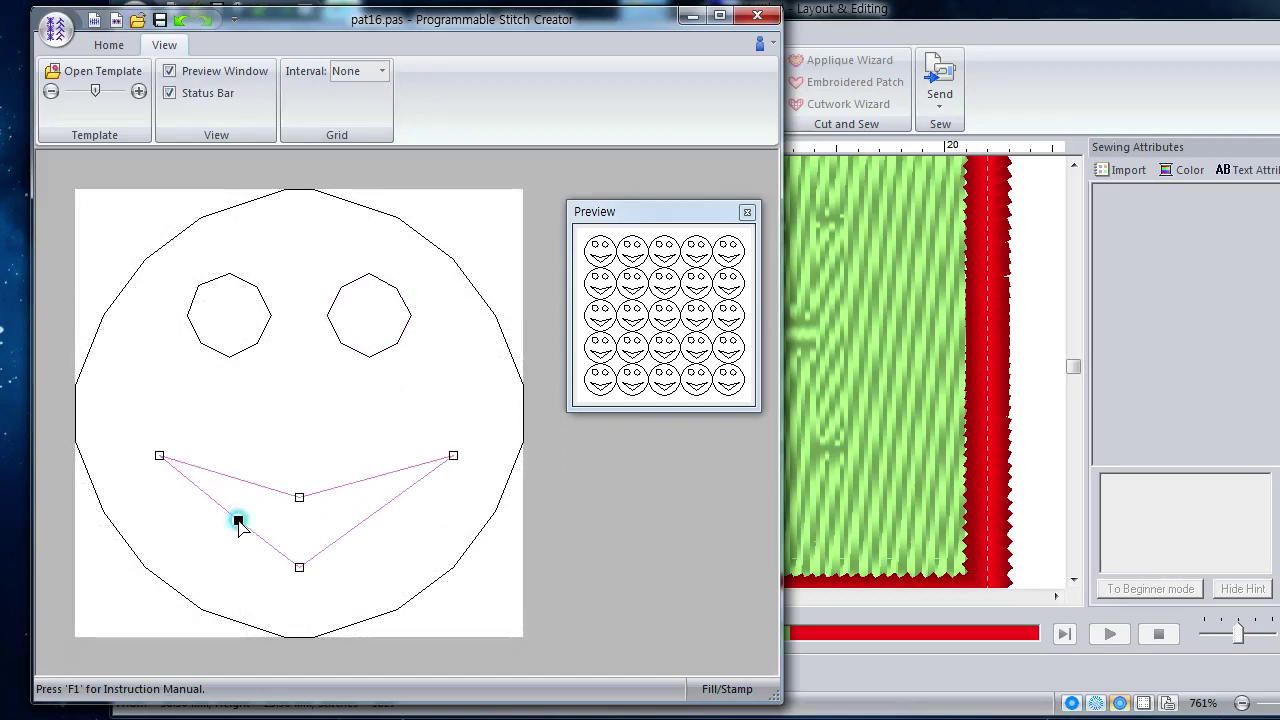
{"action": "double_click", "coordinate": [237, 521]}
{"action": "left_click_drag", "start_coordinate": [237, 520], "coordinate": [218, 533]}
{"action": "double_click", "coordinate": [250, 546]}
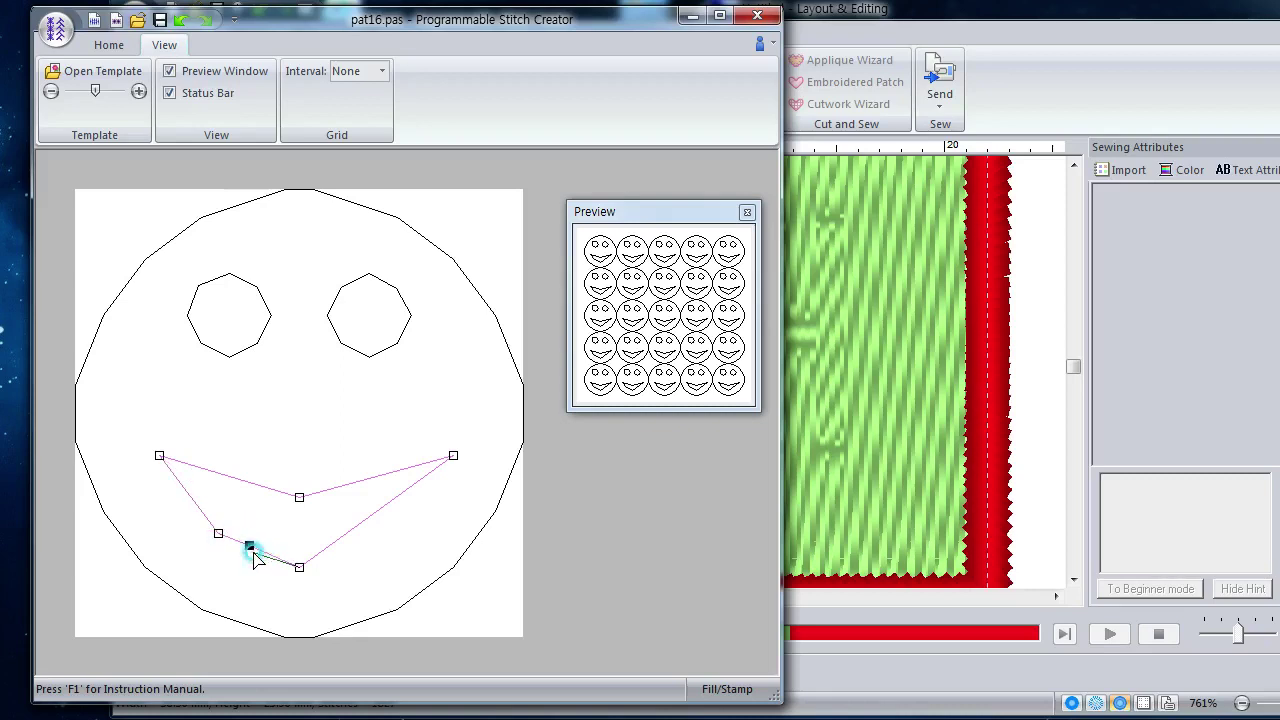
{"action": "double_click", "coordinate": [195, 509]}
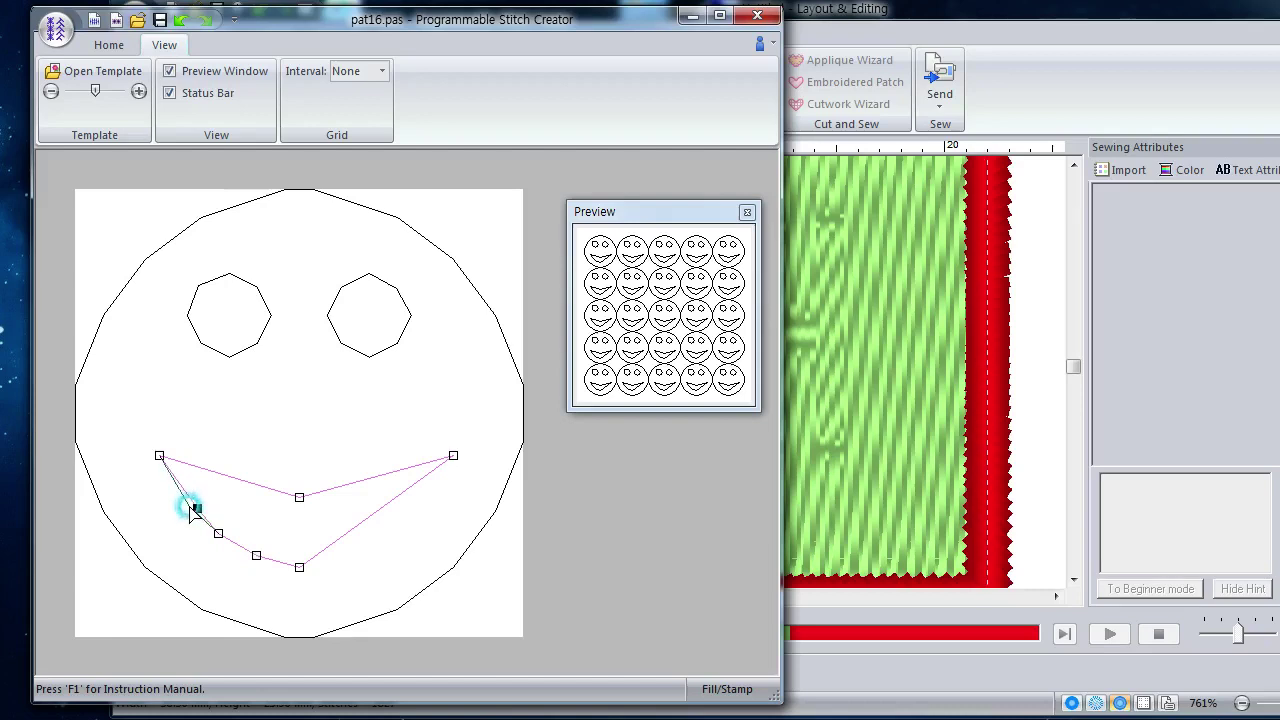
{"action": "left_click_drag", "start_coordinate": [195, 509], "coordinate": [189, 506]}
Step: Add a point on each of the mouth's two upper edges and pull them down slightly to curve the upper lip
{"action": "double_click", "coordinate": [229, 479]}
{"action": "left_click_drag", "start_coordinate": [230, 481], "coordinate": [229, 489]}
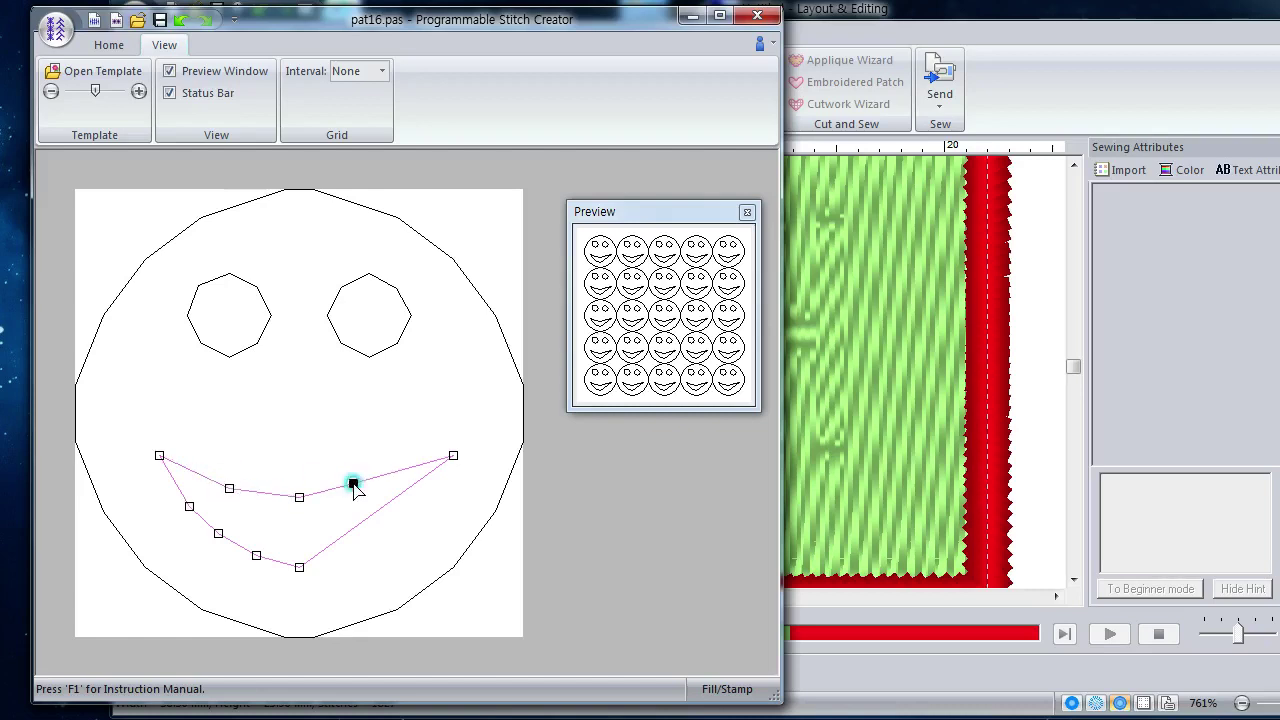
{"action": "left_click_drag", "start_coordinate": [354, 485], "coordinate": [366, 488]}
Step: Add two points on the mouth's lower-right edge and move them outward to start rounding that side
{"action": "double_click", "coordinate": [375, 512]}
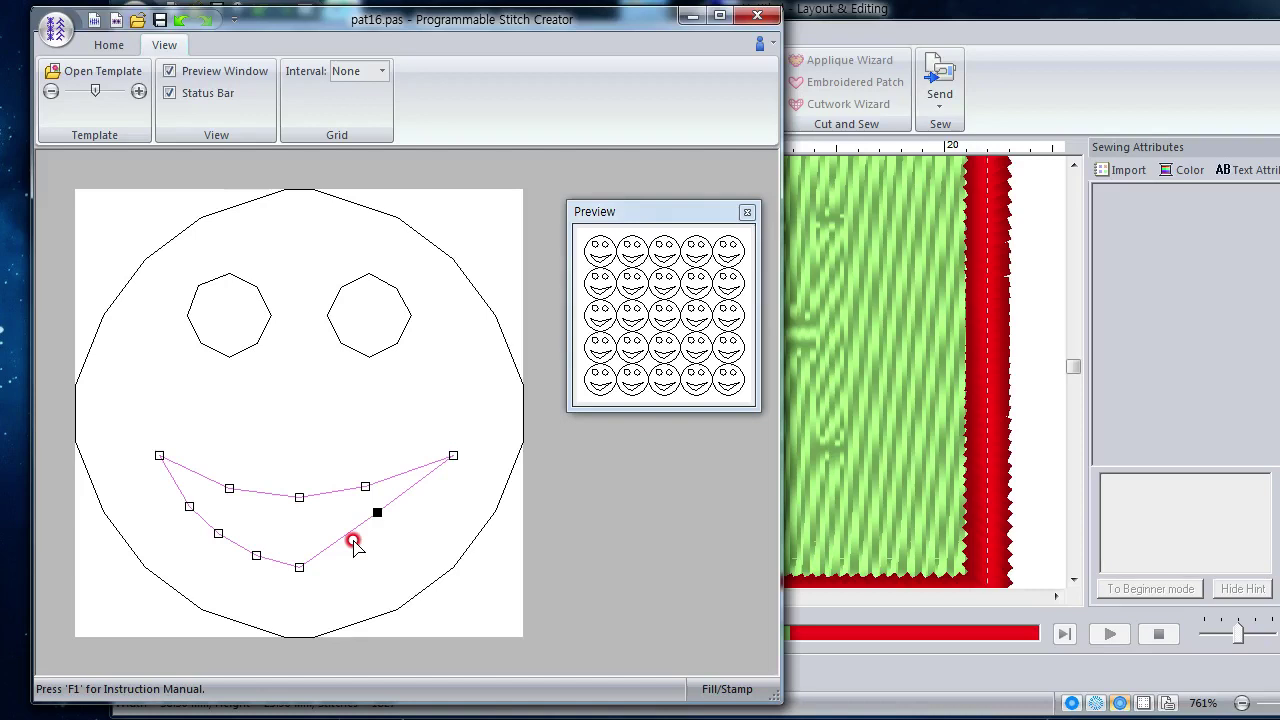
{"action": "left_click", "coordinate": [366, 488]}
{"action": "left_click", "coordinate": [377, 512]}
{"action": "key", "text": "Down"}
{"action": "key", "text": "Down"}
{"action": "key", "text": "Down"}
{"action": "key", "text": "Down"}
{"action": "left_click_drag", "start_coordinate": [378, 530], "coordinate": [426, 495]}
Step: Set the grid interval to Narrow, add an outward point right of the mouth's lowest point, and nudge the highest lower-left curve point down
{"action": "left_click", "coordinate": [377, 72]}
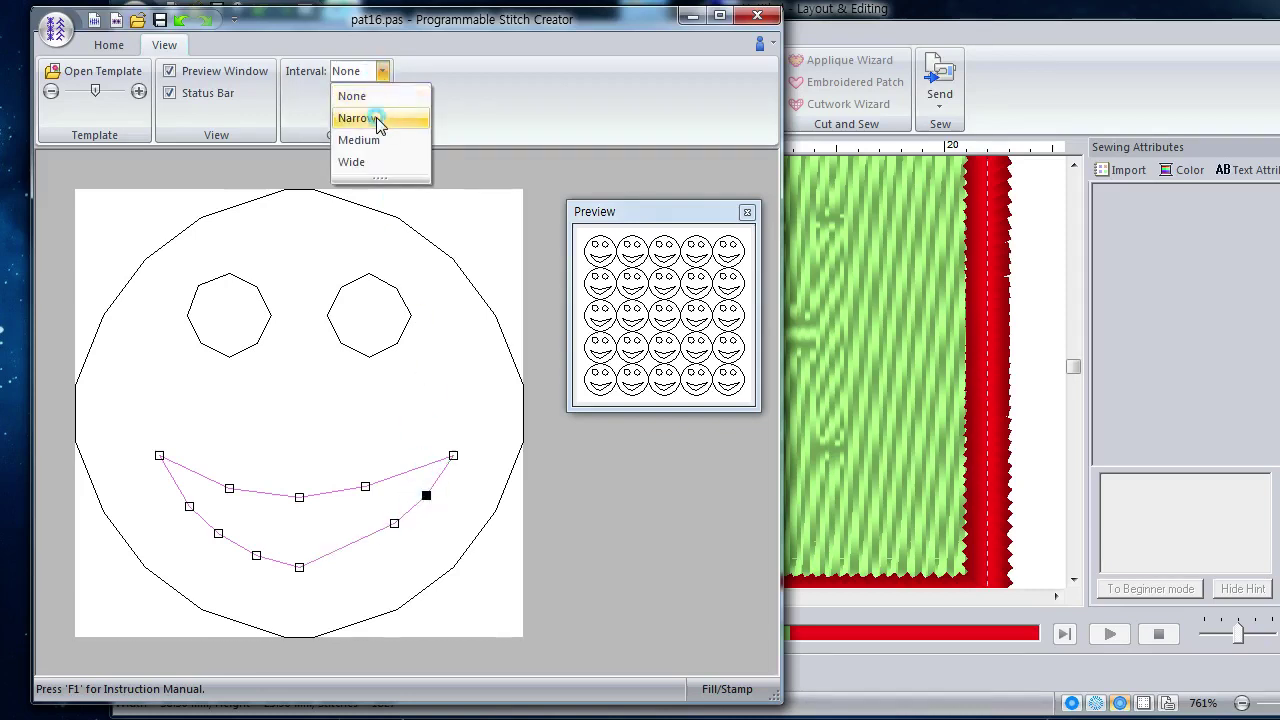
{"action": "left_click", "coordinate": [378, 120]}
{"action": "left_click", "coordinate": [348, 546]}
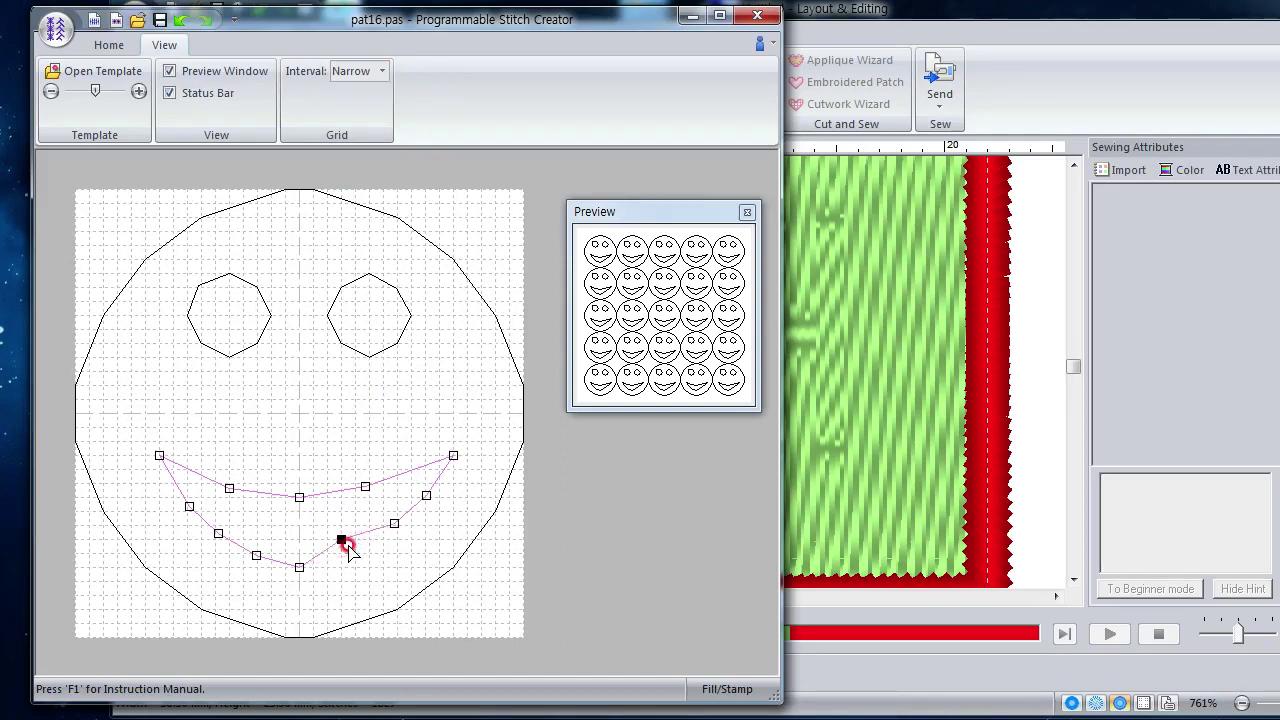
{"action": "left_click_drag", "start_coordinate": [347, 546], "coordinate": [348, 549]}
{"action": "left_click", "coordinate": [394, 524]}
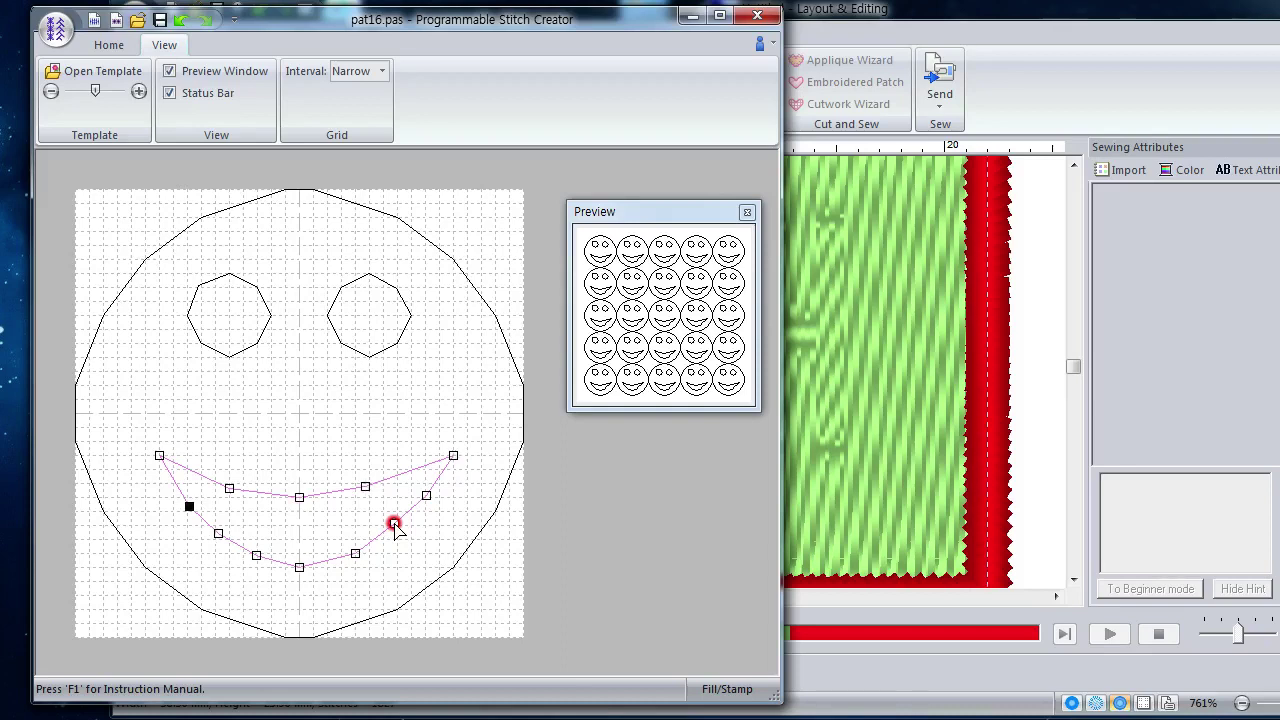
{"action": "key", "text": "Down"}
{"action": "key", "text": "Down"}
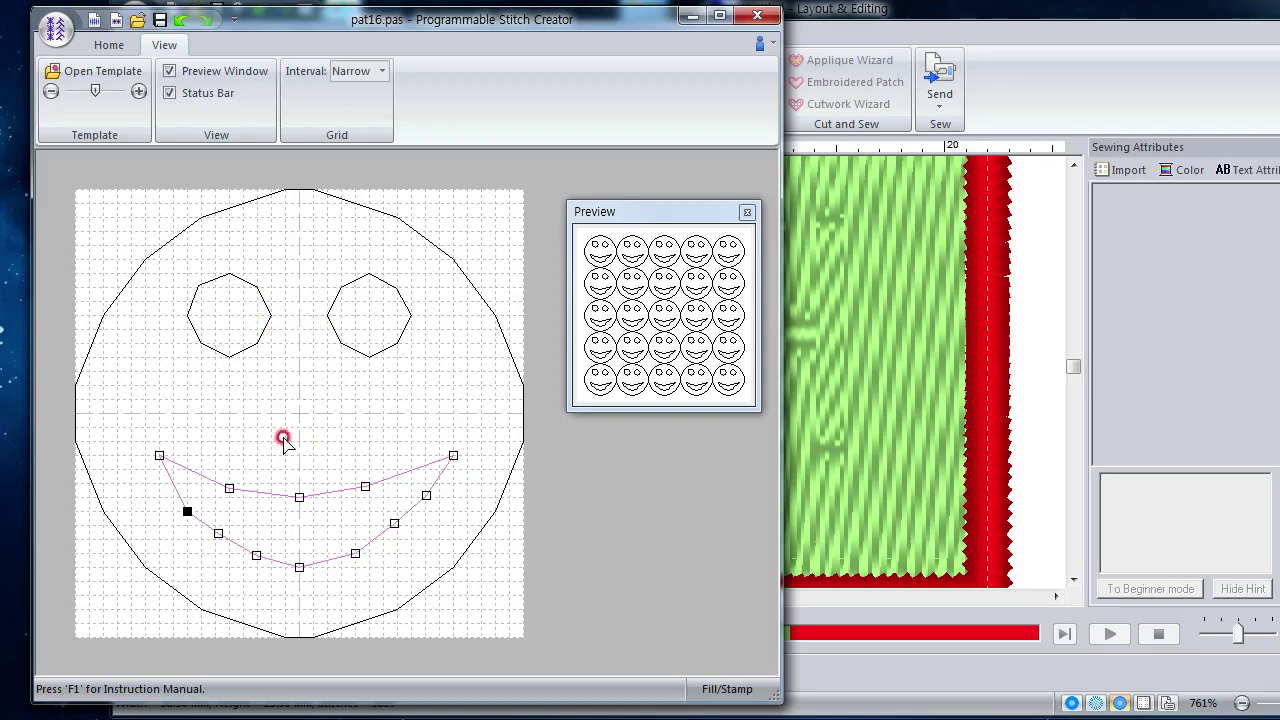
Step: Switch to the Select tool and select both eyes together without the surrounding circle
{"action": "left_click", "coordinate": [109, 45]}
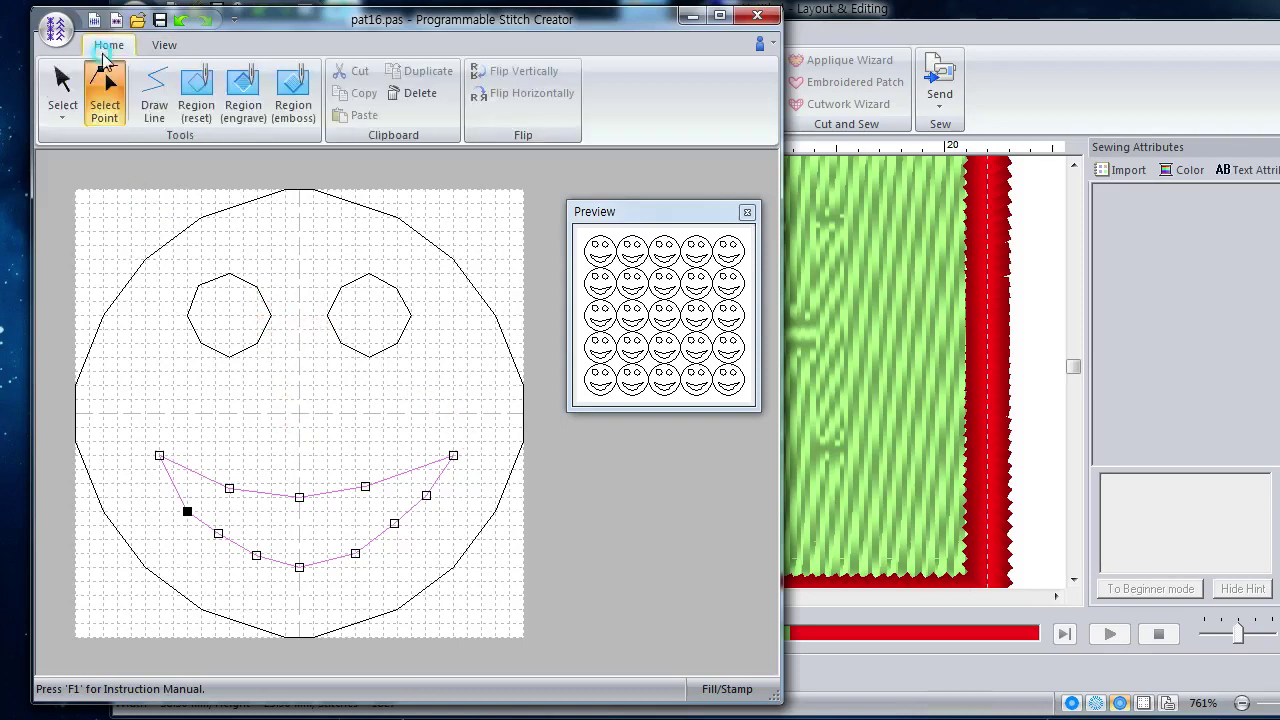
{"action": "left_click", "coordinate": [62, 88]}
{"action": "left_click_drag", "start_coordinate": [174, 260], "coordinate": [437, 403]}
{"action": "left_click", "coordinate": [400, 370]}
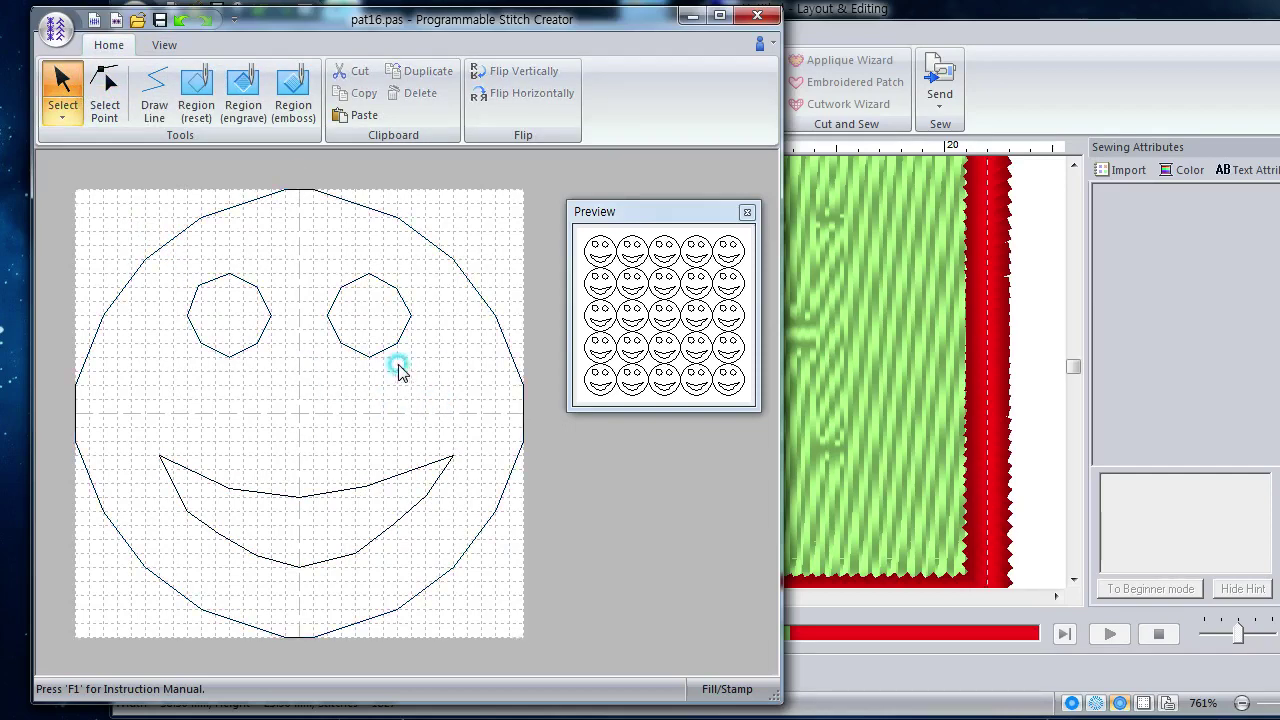
{"action": "left_click_drag", "start_coordinate": [180, 262], "coordinate": [426, 392]}
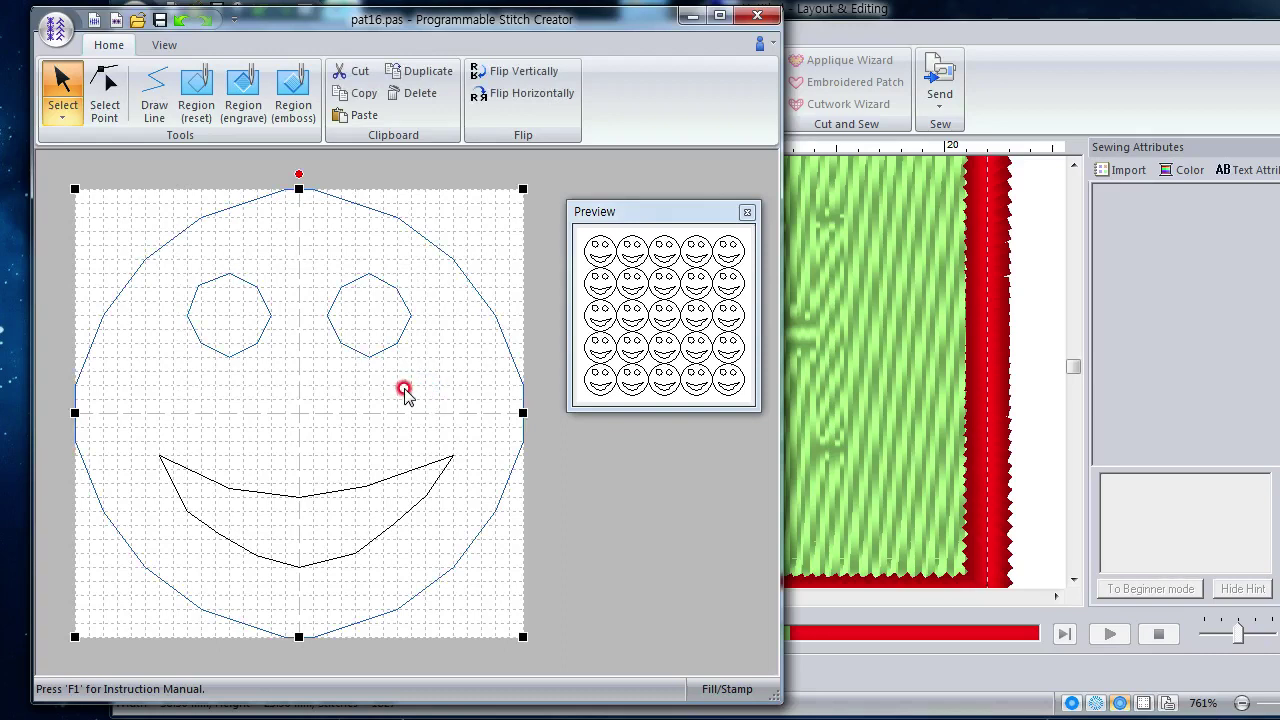
{"action": "left_click", "coordinate": [246, 353]}
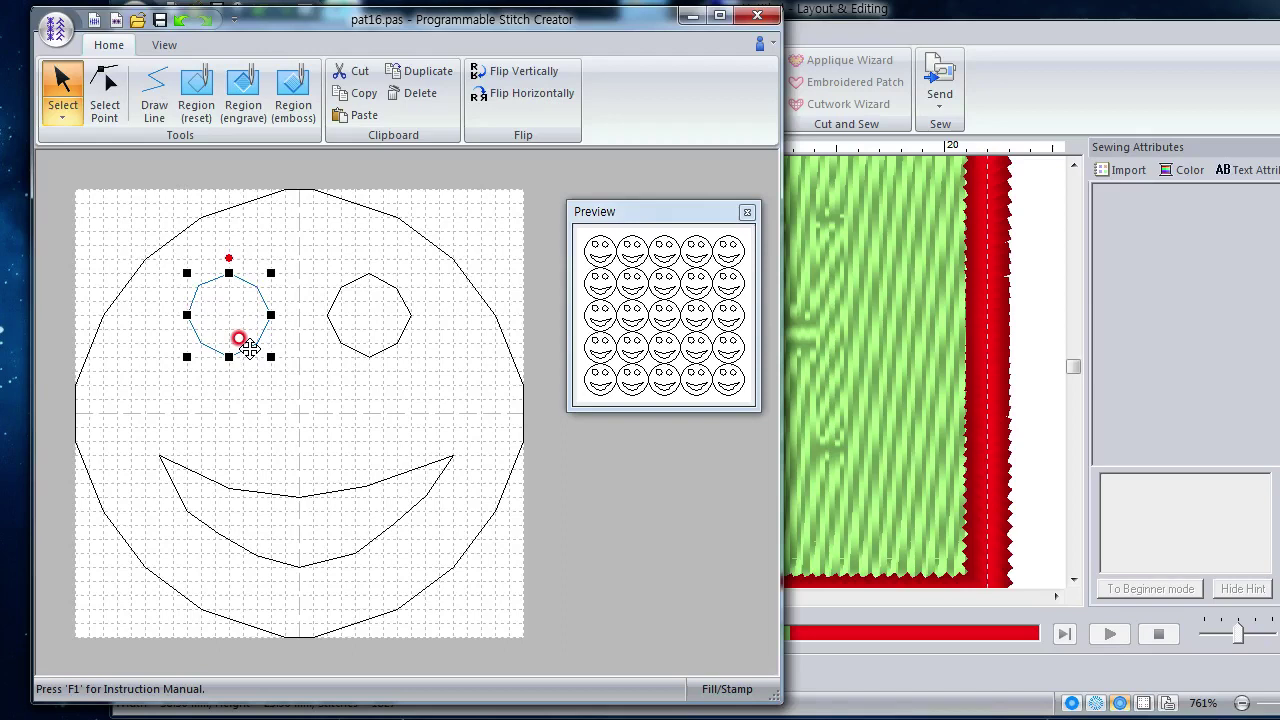
{"action": "left_click", "coordinate": [337, 340], "text": "shift"}
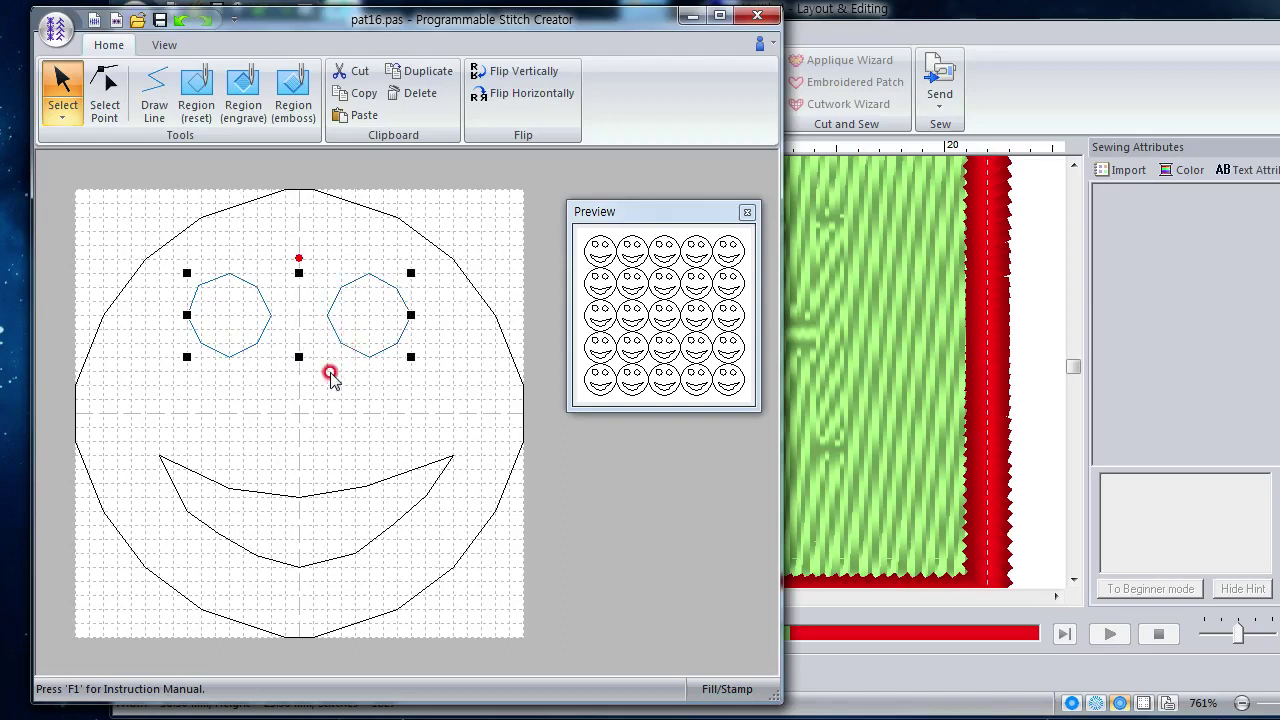
{"action": "left_click", "coordinate": [330, 373]}
{"action": "left_click_drag", "start_coordinate": [172, 263], "coordinate": [436, 392]}
{"action": "left_click", "coordinate": [413, 350]}
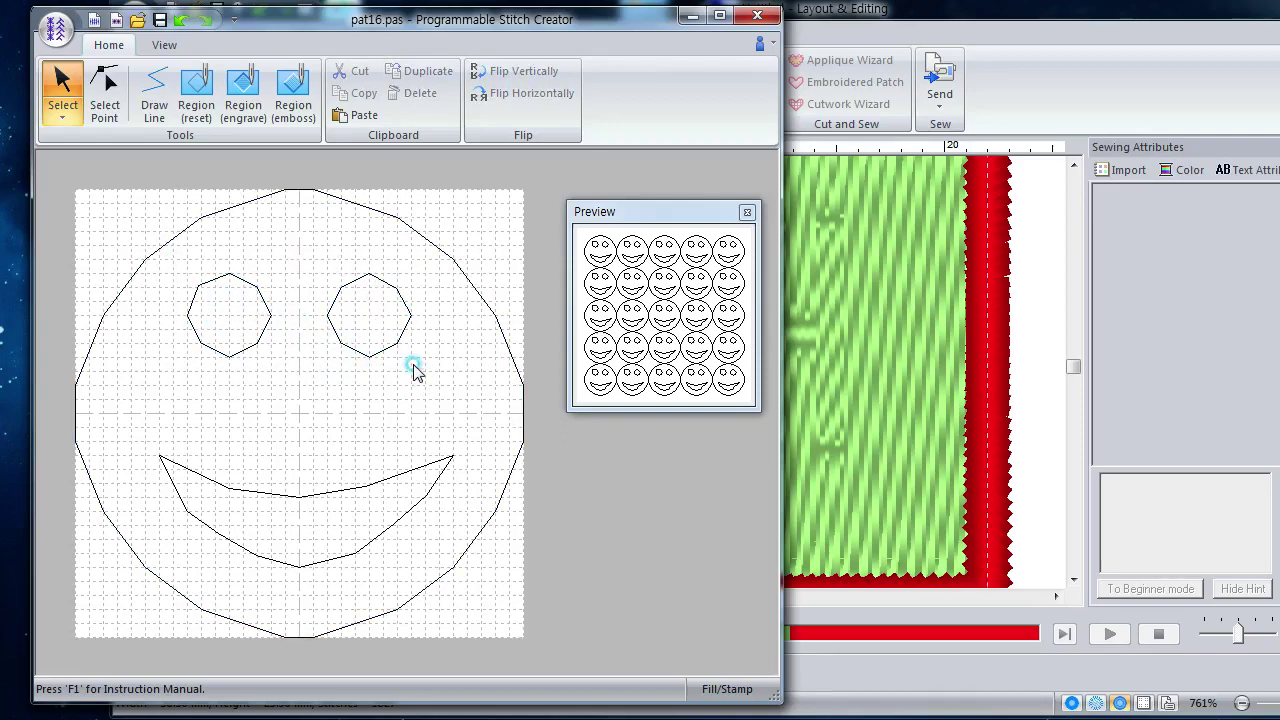
Step: Select both eyes and nudge them down one grid square, then nudge the mouth up one grid square
{"action": "left_click", "coordinate": [254, 343]}
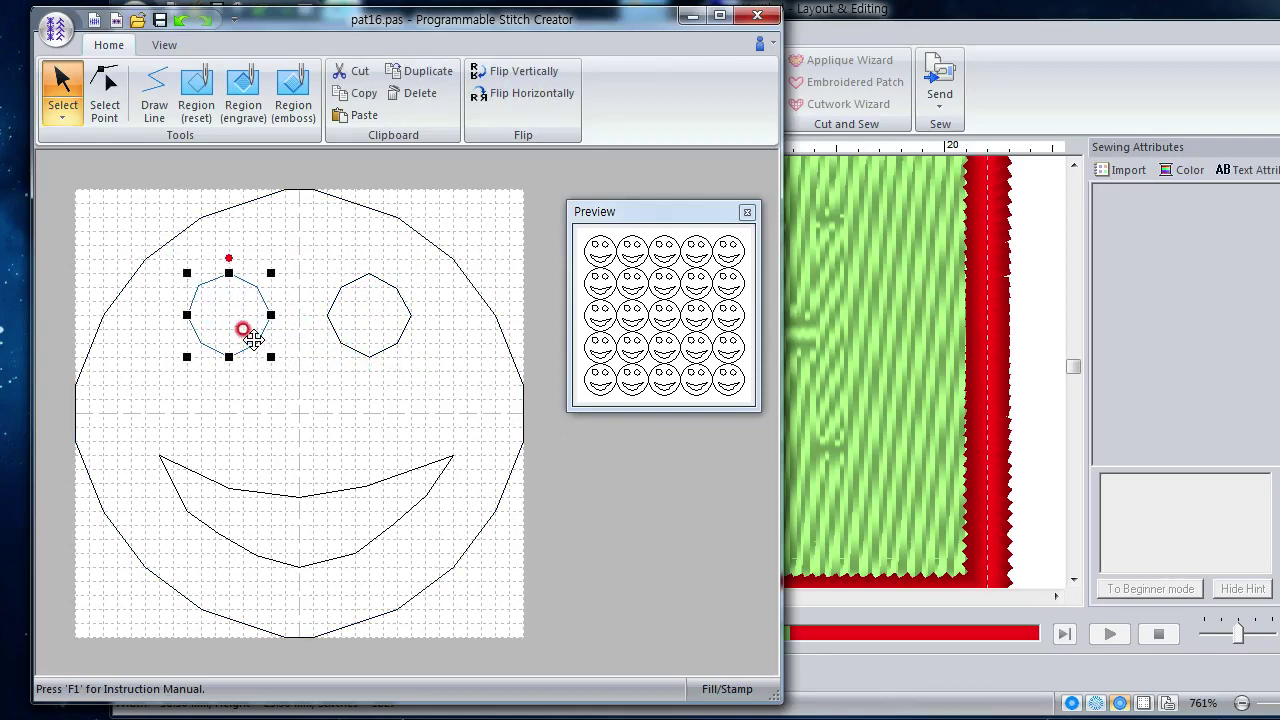
{"action": "left_click", "coordinate": [343, 343], "text": "shift"}
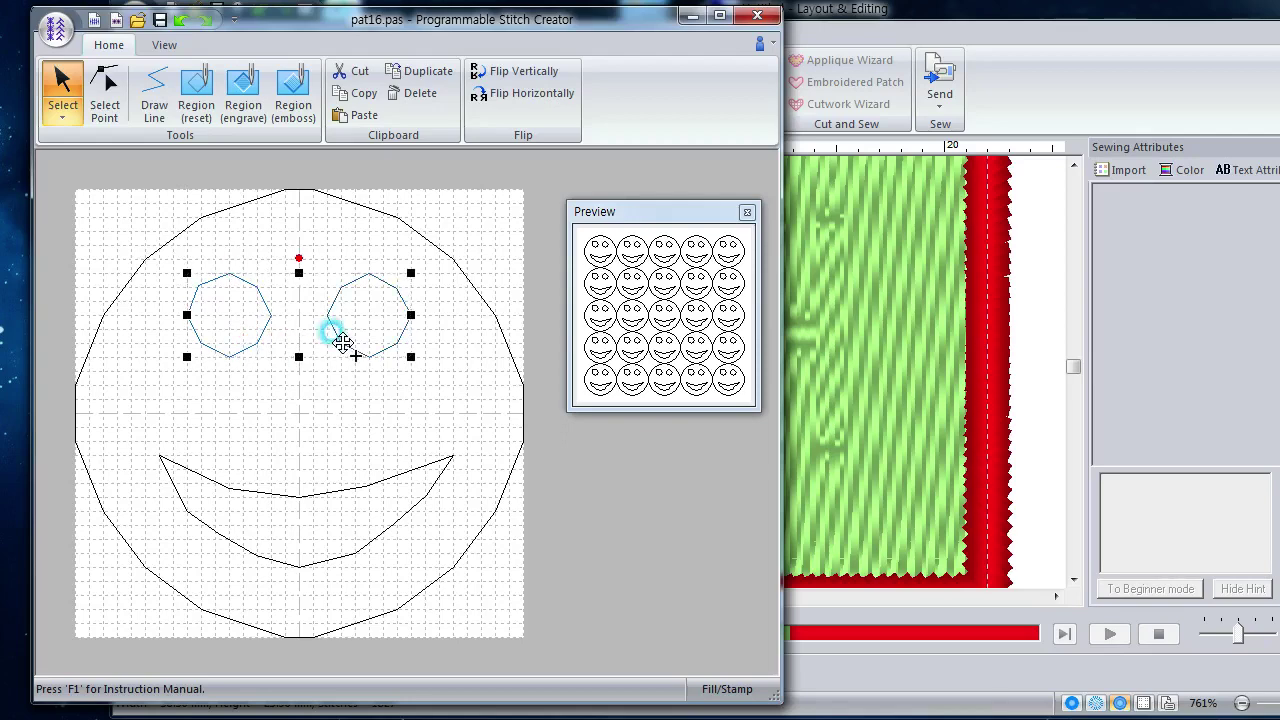
{"action": "key", "text": "Down"}
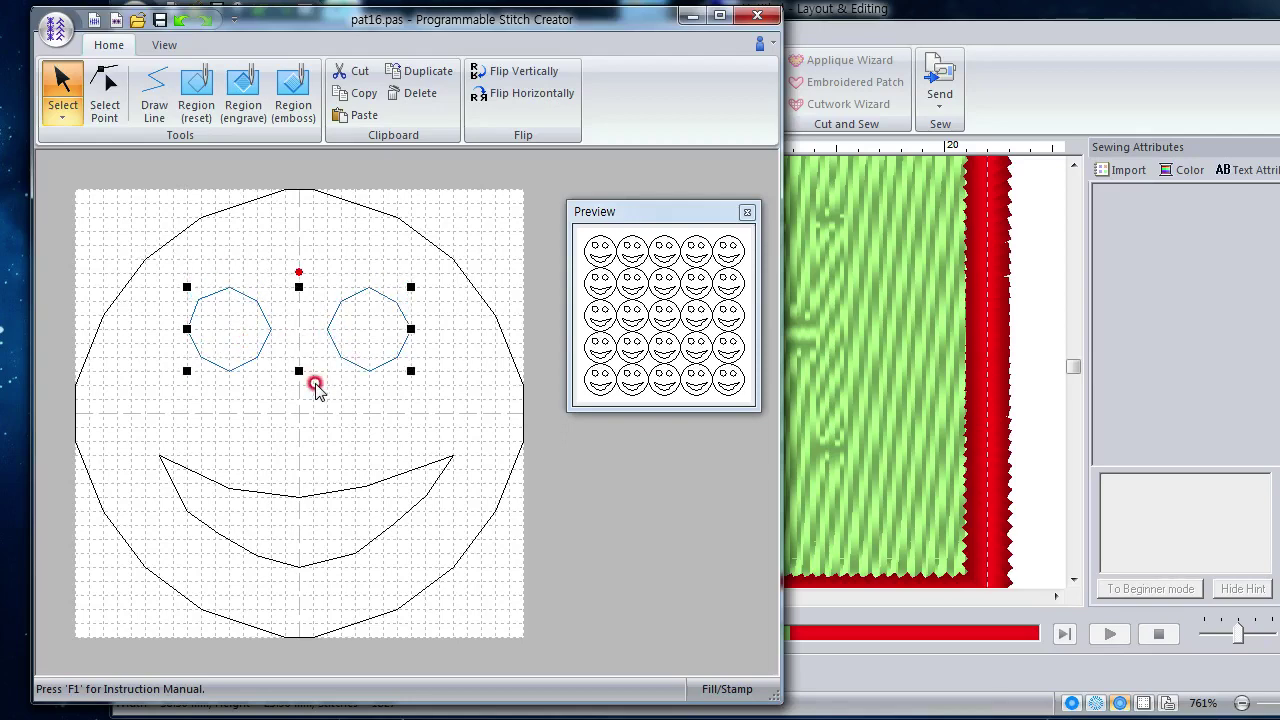
{"action": "left_click", "coordinate": [306, 492]}
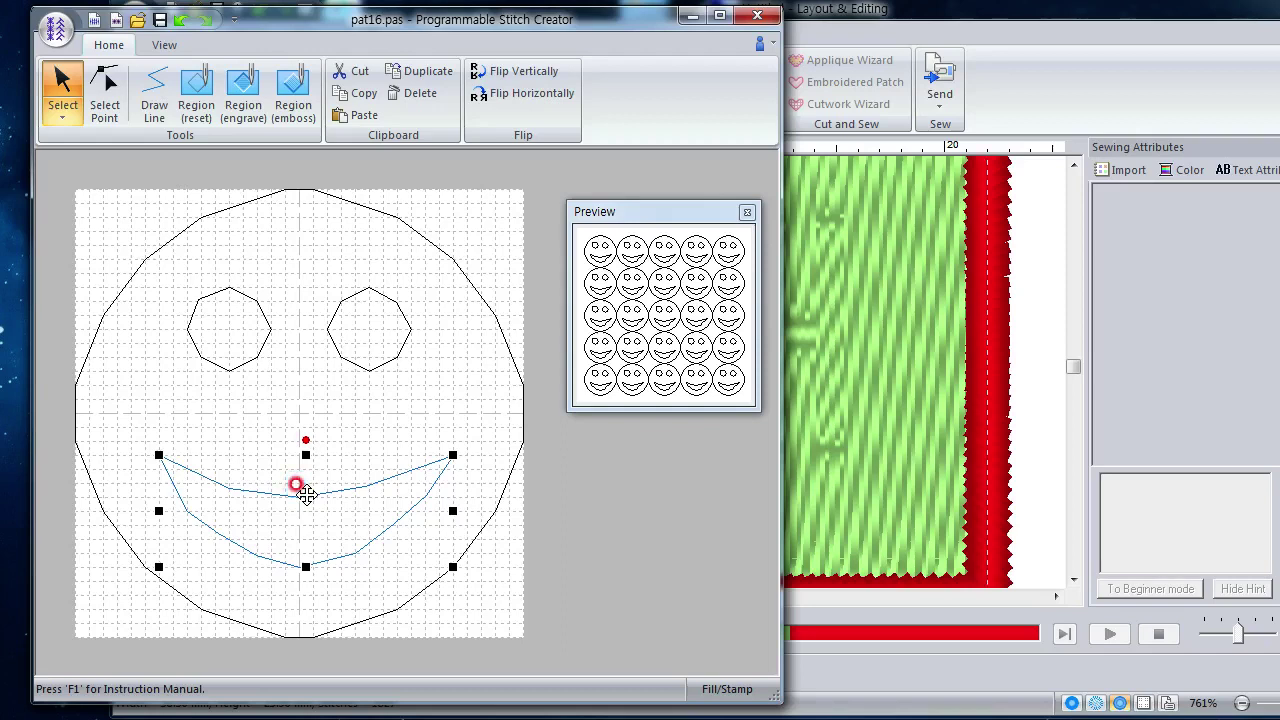
{"action": "key", "text": "Up"}
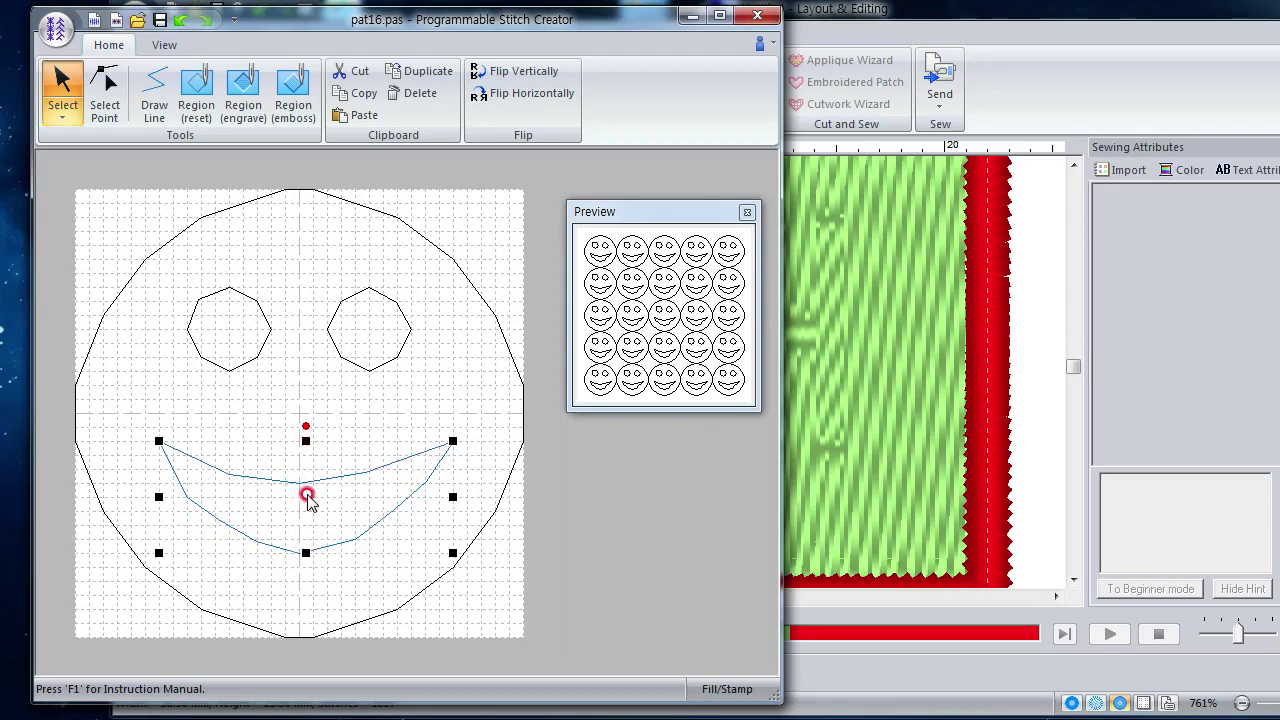
{"action": "left_click", "coordinate": [400, 398]}
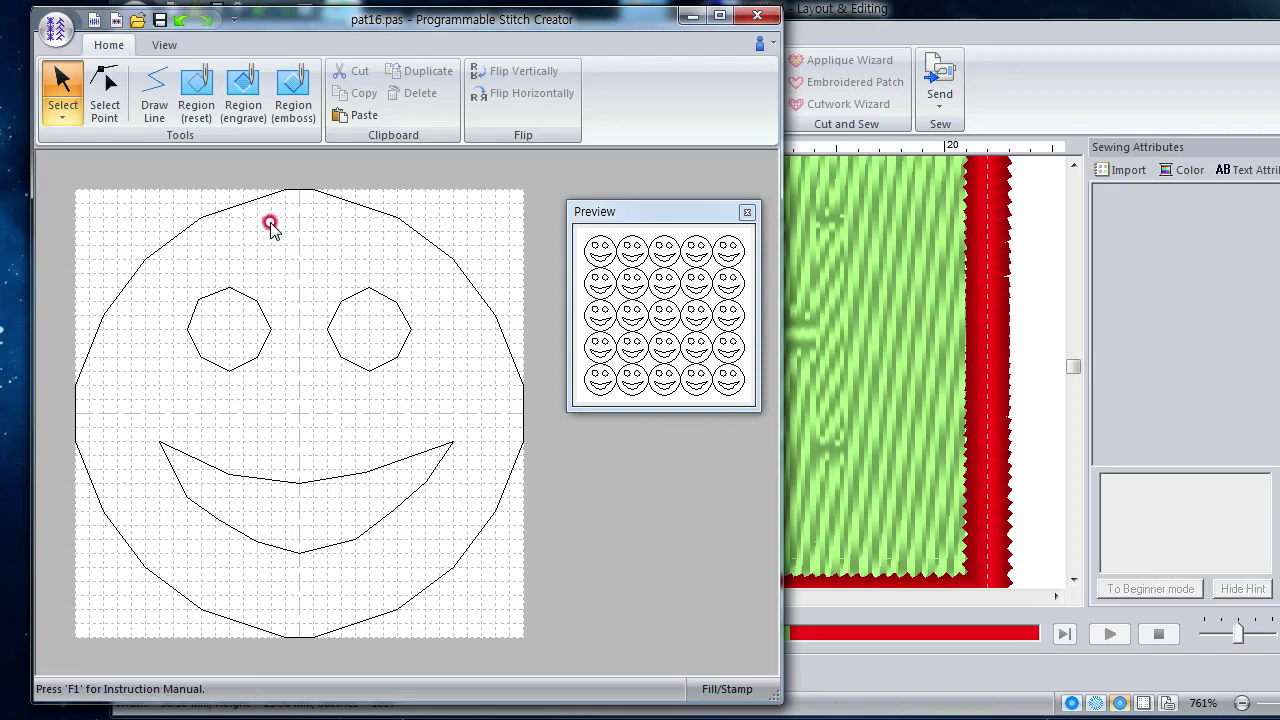
Step: Apply Region (engrave) to the face area around the features and Region (emboss) to both eyes and the mouth
{"action": "left_click", "coordinate": [243, 100]}
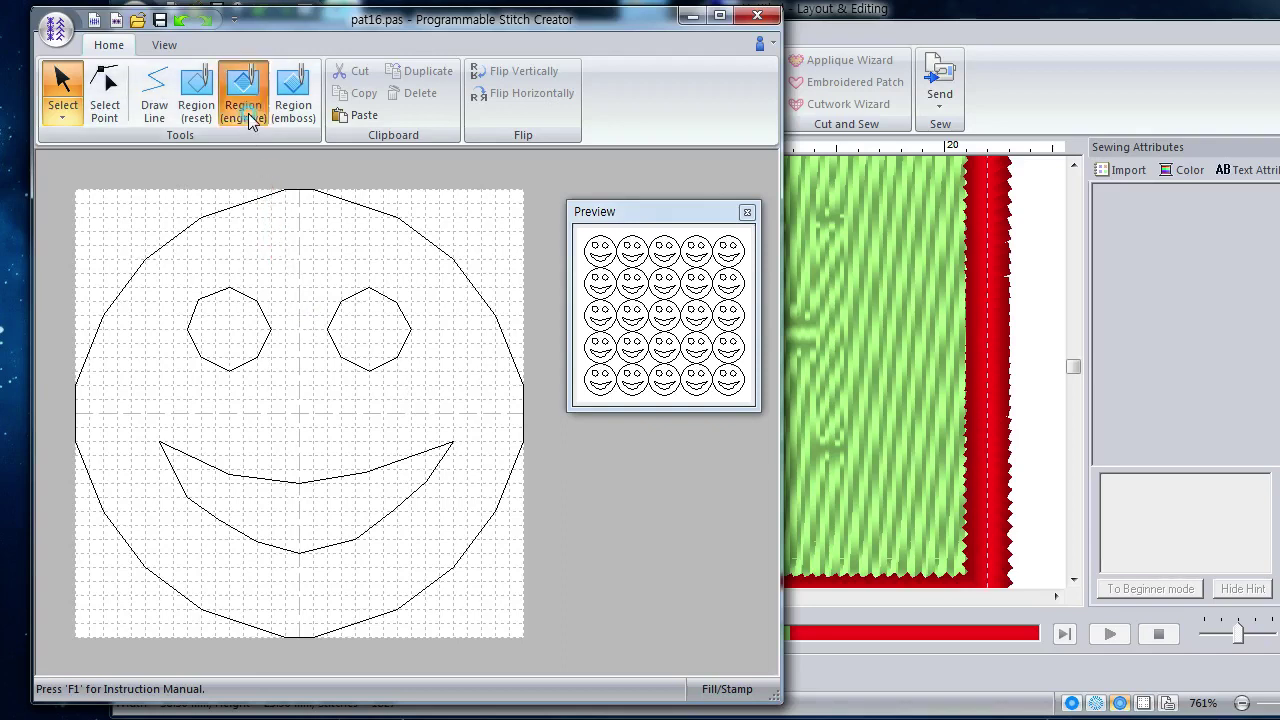
{"action": "left_click", "coordinate": [296, 244]}
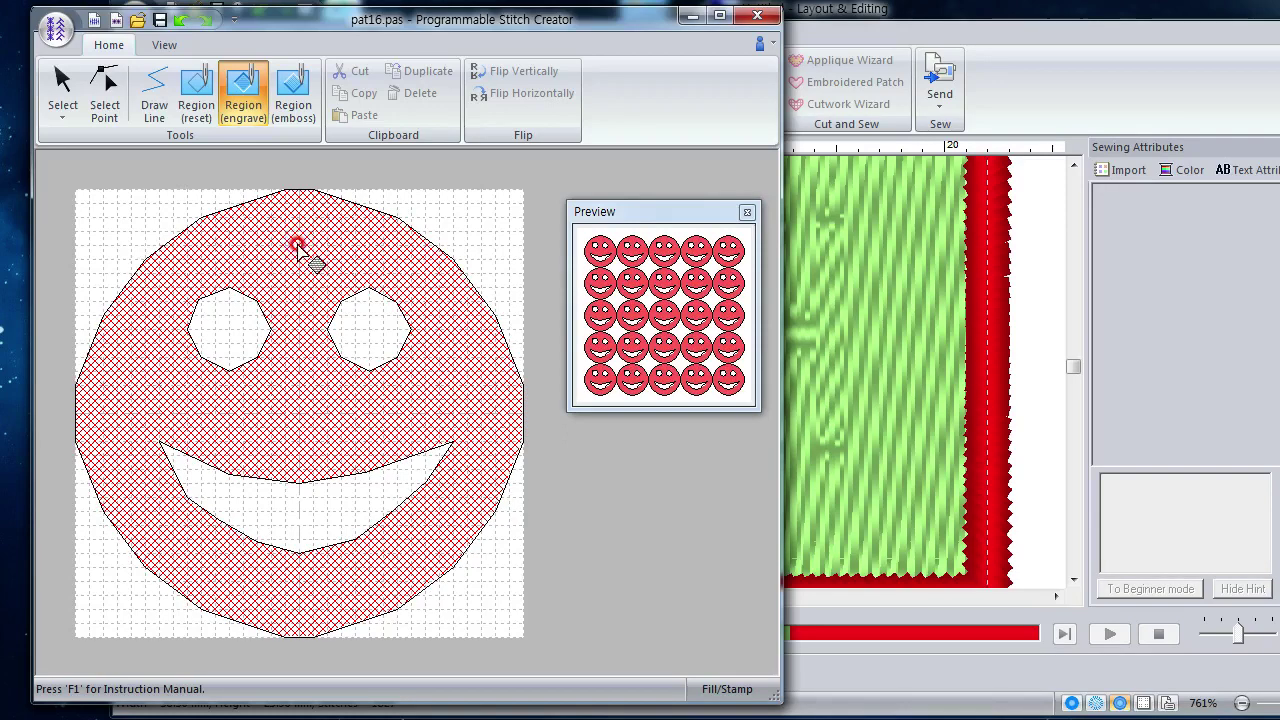
{"action": "left_click", "coordinate": [292, 104]}
{"action": "left_click", "coordinate": [237, 330]}
{"action": "left_click", "coordinate": [368, 332]}
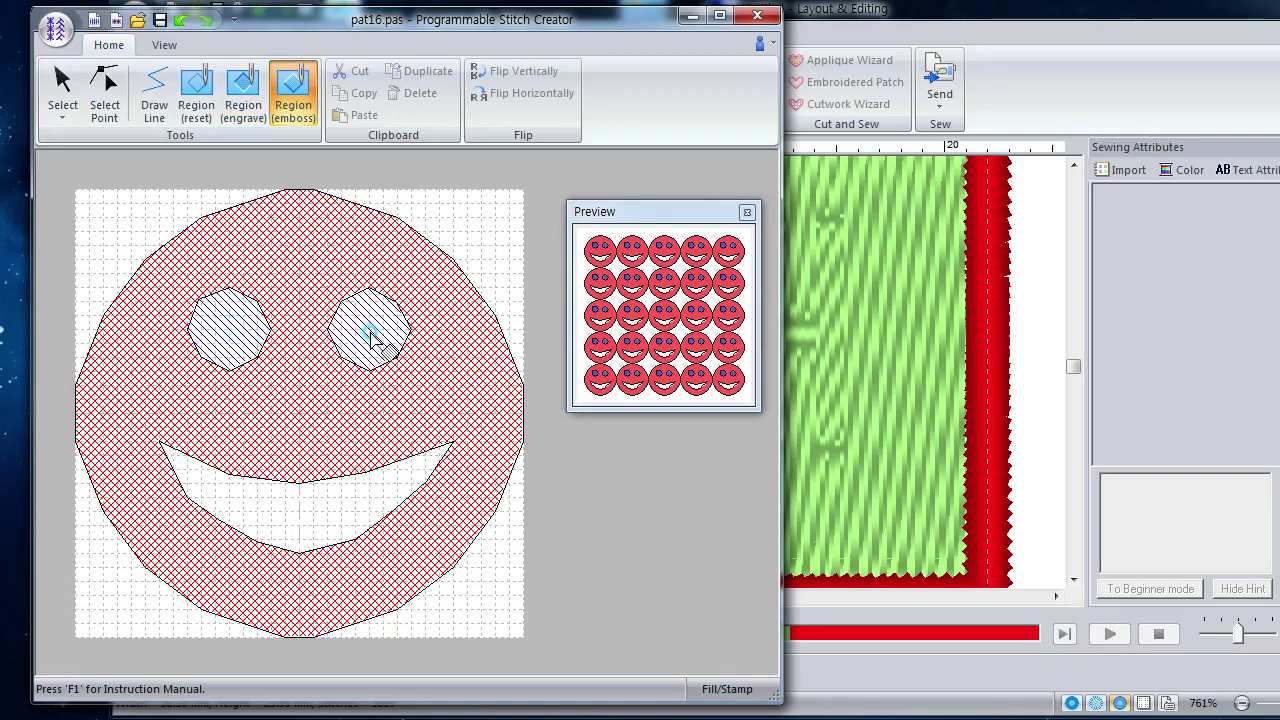
{"action": "left_click", "coordinate": [332, 514]}
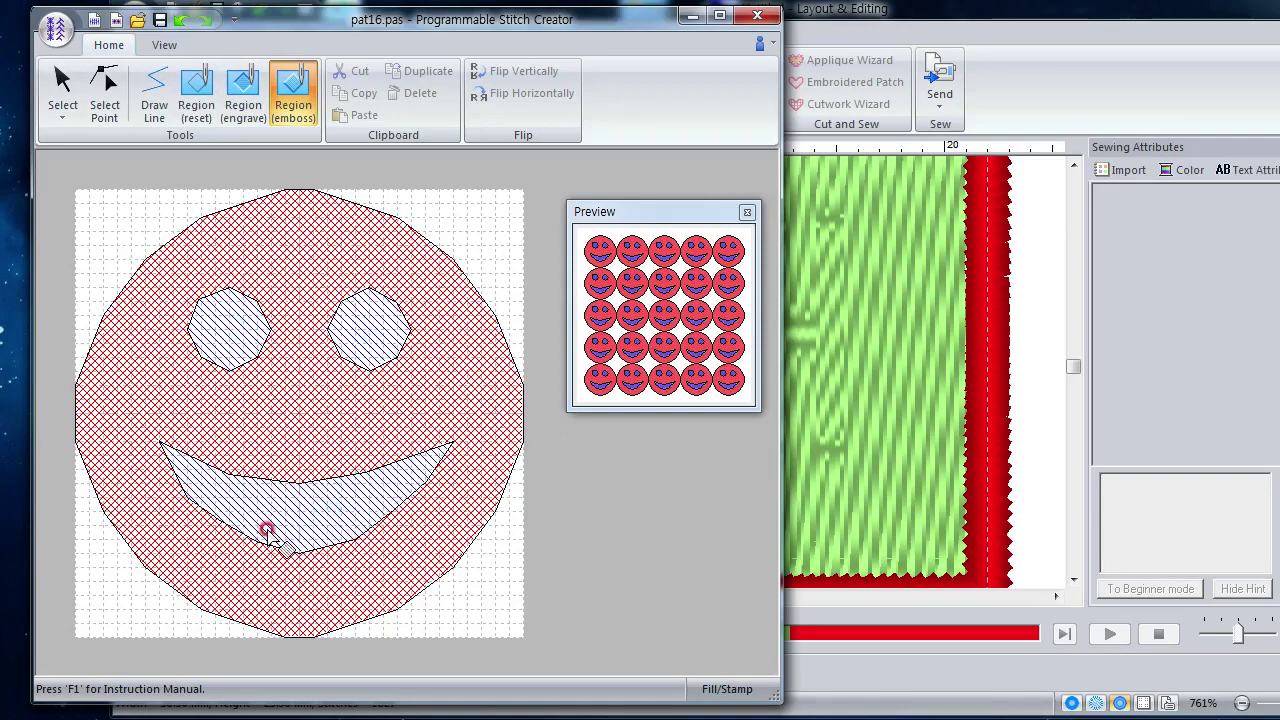
Step: Save the pattern under the new name 스마일최종 in the Pattern folder as a Fill/Stamp file
{"action": "left_click", "coordinate": [57, 36]}
{"action": "left_click", "coordinate": [95, 146]}
{"action": "left_click", "coordinate": [112, 258]}
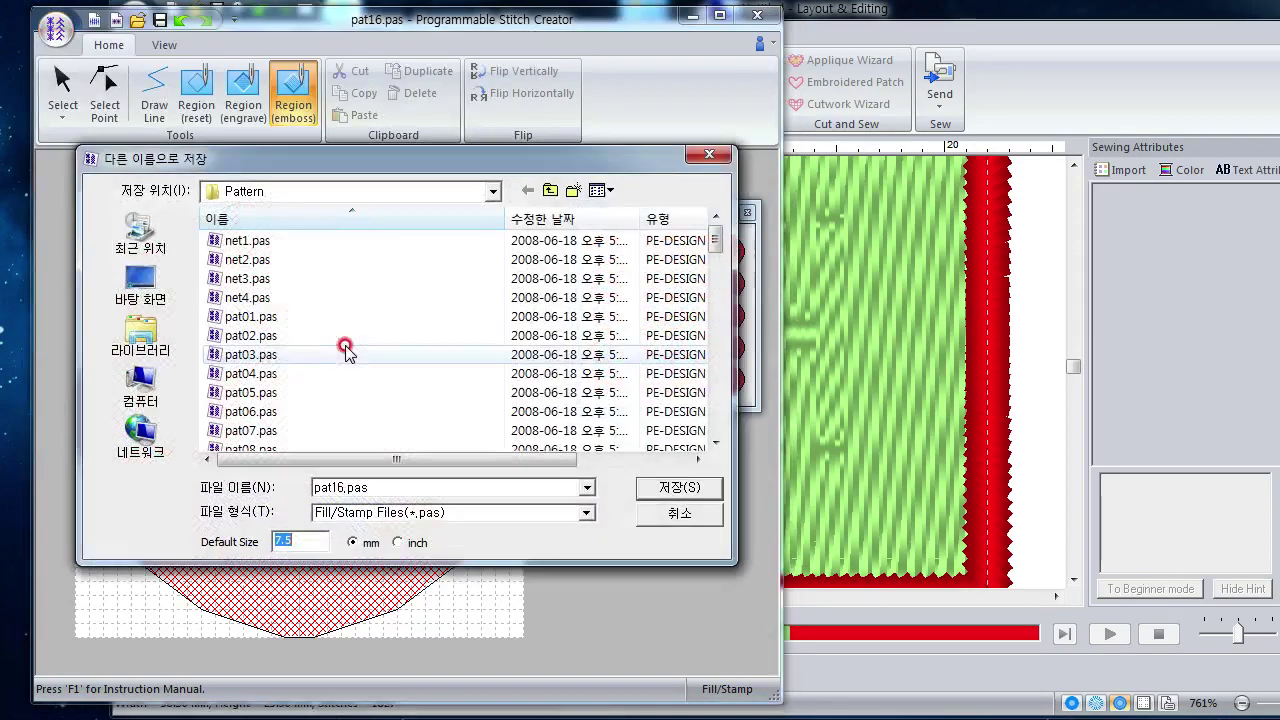
{"action": "left_click", "coordinate": [400, 487]}
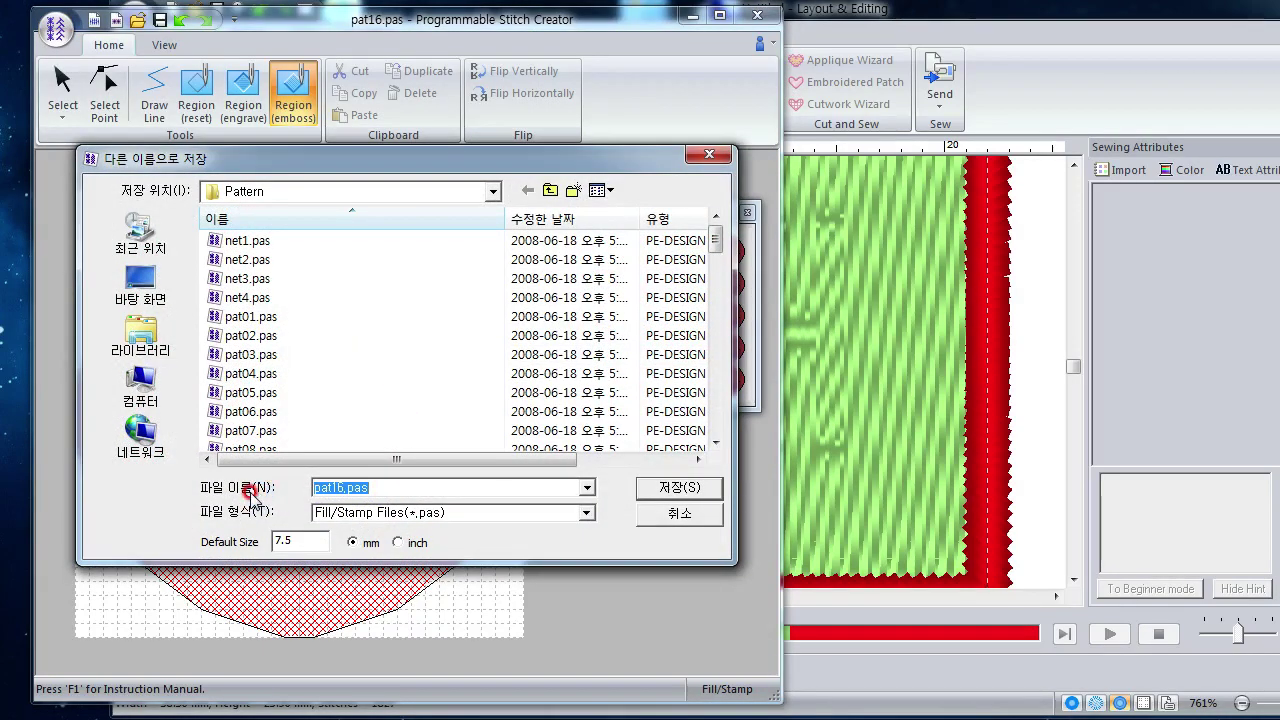
{"action": "type", "text": "스마일"}
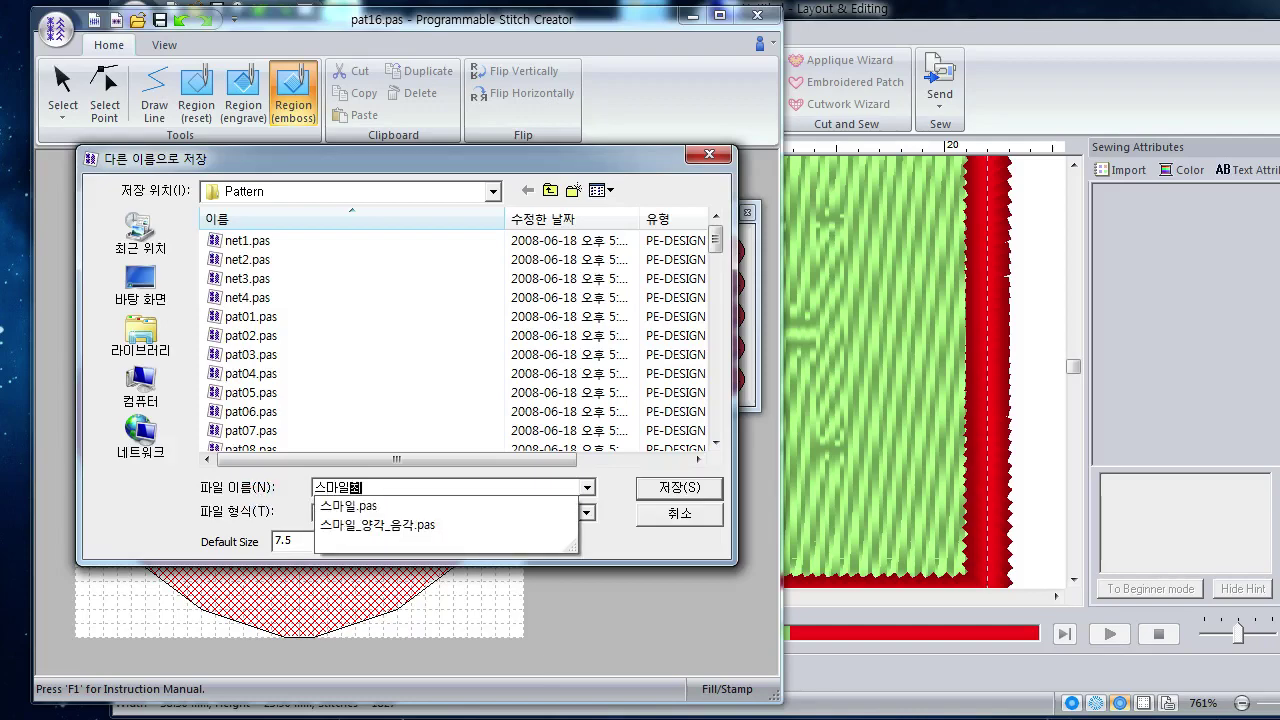
{"action": "type", "text": "최종"}
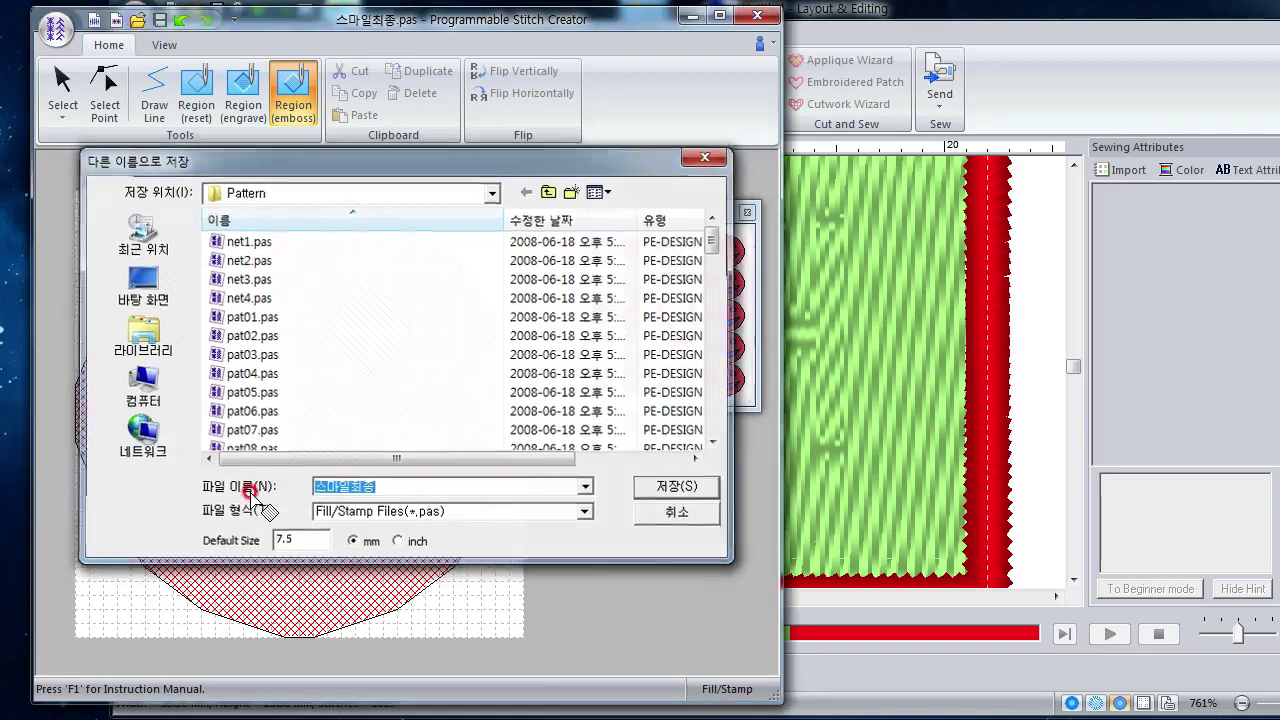
{"action": "key", "text": "Return"}
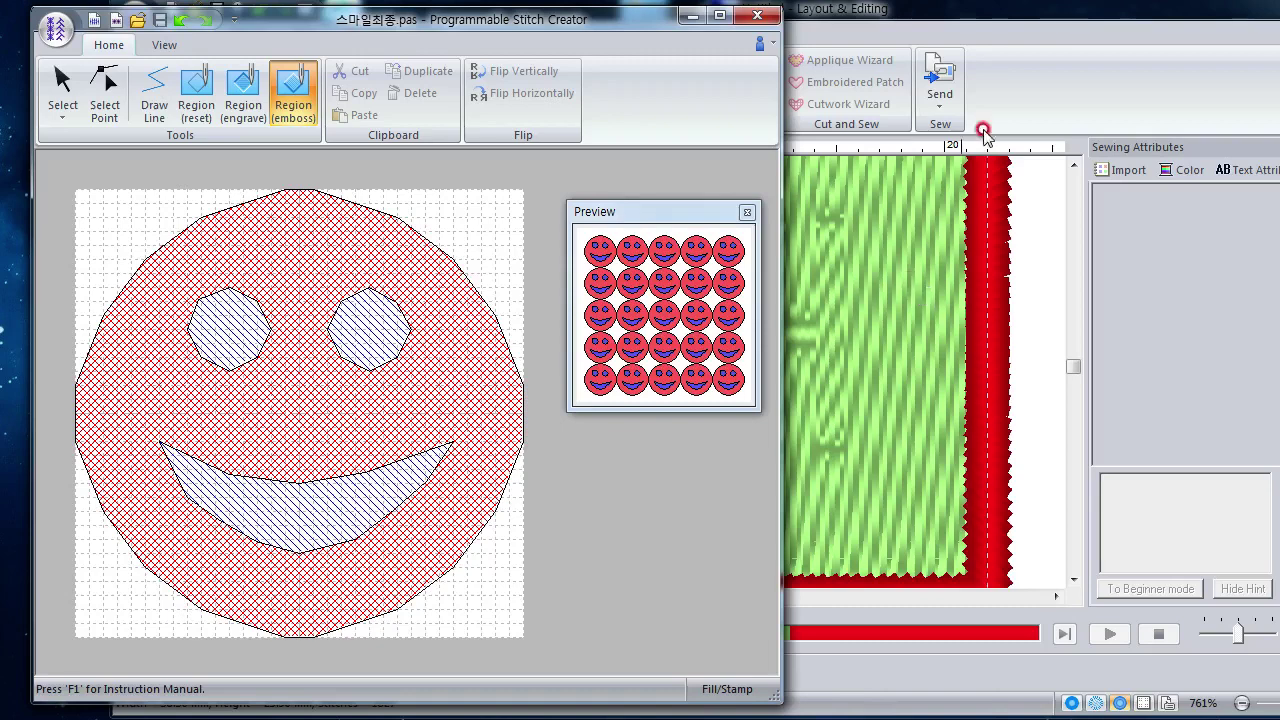
Step: Switch to Layout & Editing and remove the CH stamps from the green fill of the rectangle
{"action": "left_click", "coordinate": [1000, 22]}
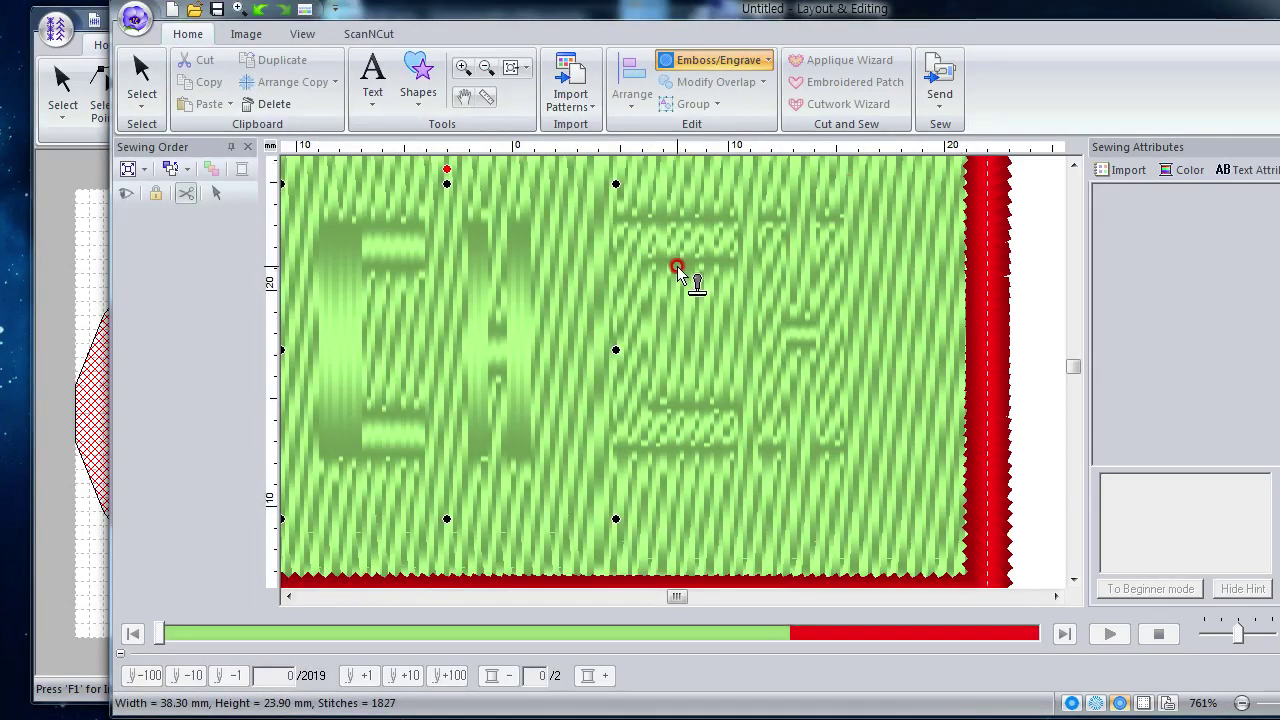
{"action": "scroll", "coordinate": [677, 266], "scroll_direction": "down", "scroll_amount": 2}
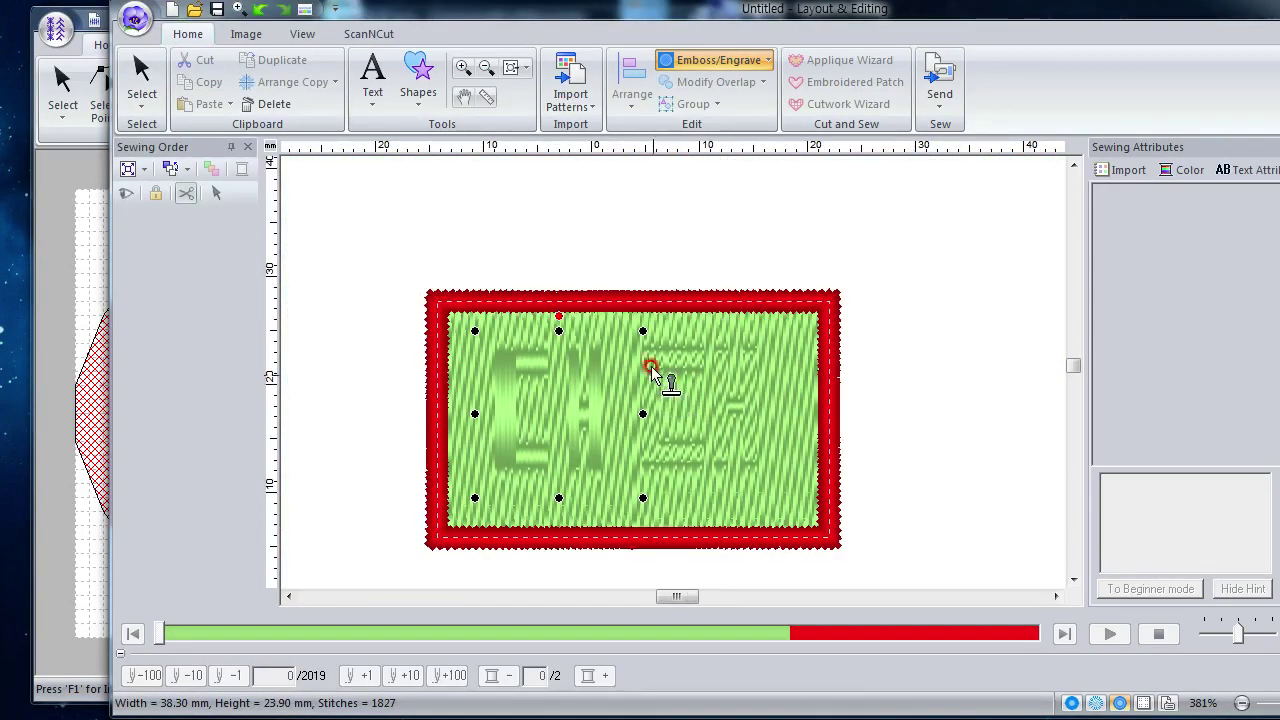
{"action": "left_click", "coordinate": [566, 371]}
{"action": "left_click", "coordinate": [710, 412]}
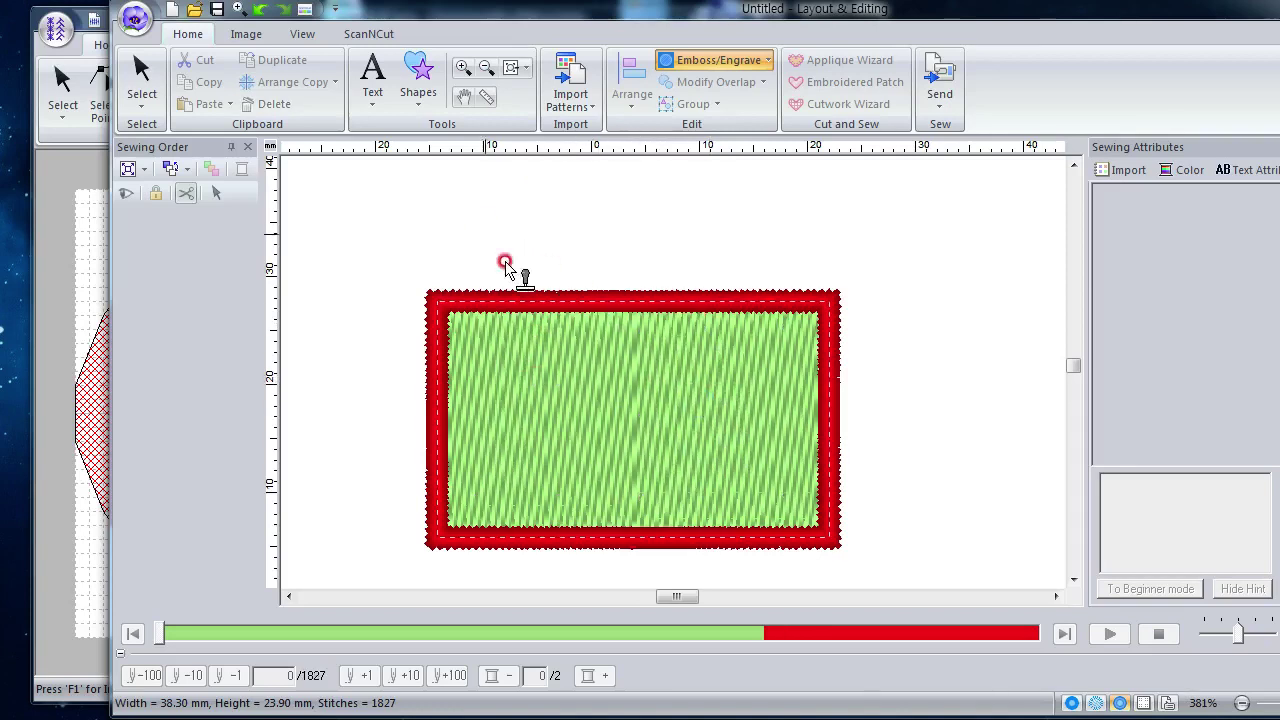
Step: Select the rectangle and set its region sew type to Prog. Fill Stitch
{"action": "left_click", "coordinate": [137, 80]}
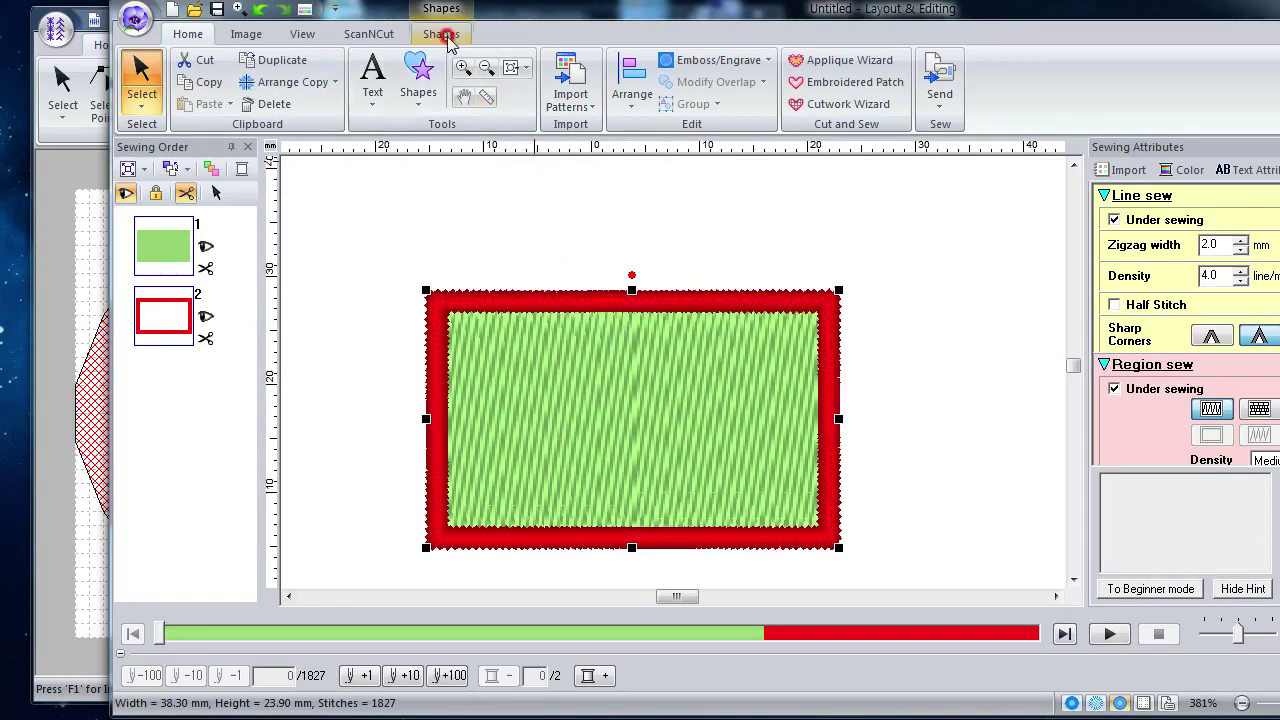
{"action": "left_click", "coordinate": [441, 34]}
{"action": "left_click", "coordinate": [580, 97]}
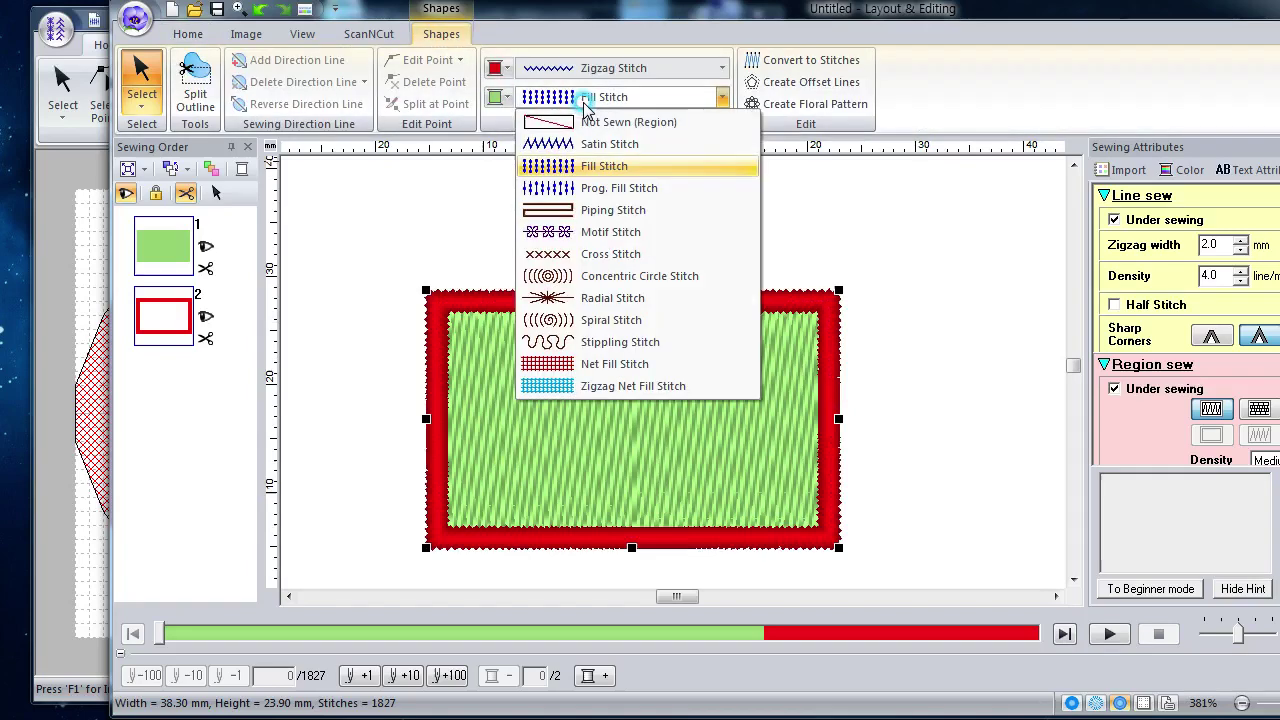
{"action": "left_click", "coordinate": [610, 196]}
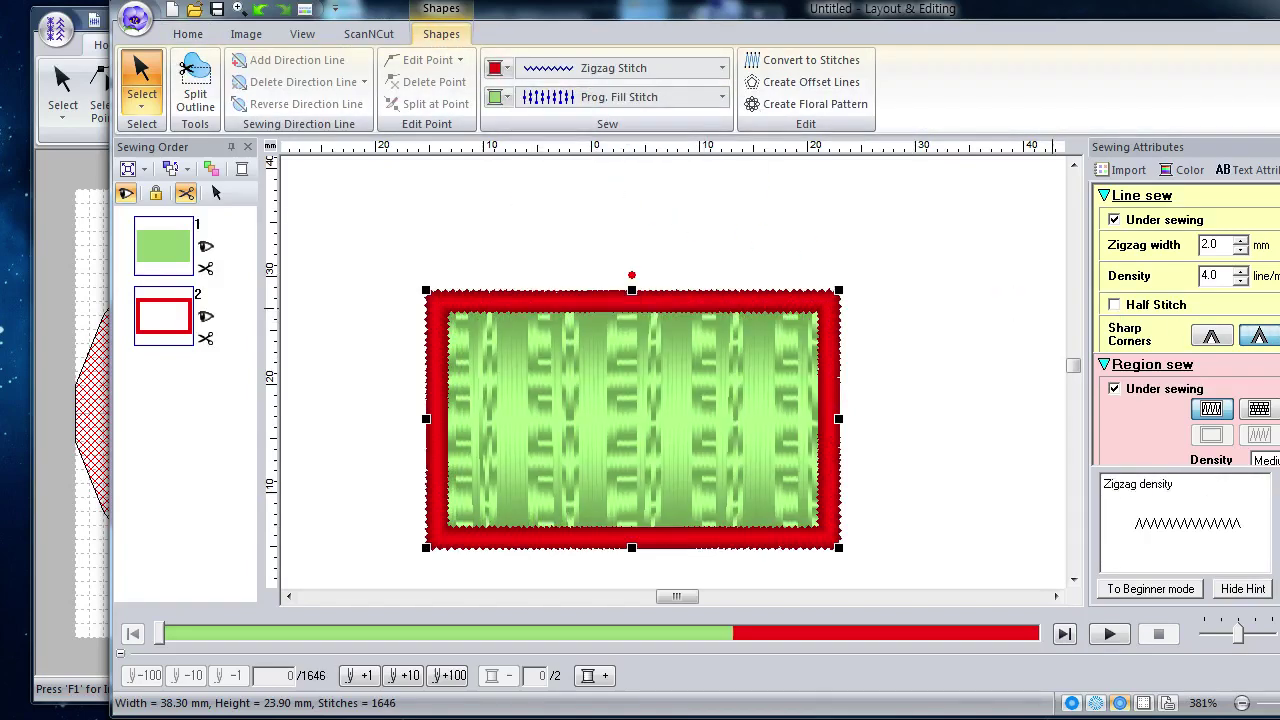
Step: Assign the 스마일최종 pattern from the Pattern folder as the rectangle's programmable fill pattern
{"action": "scroll", "coordinate": [1150, 290], "scroll_direction": "down", "scroll_amount": 3}
{"action": "scroll", "coordinate": [1160, 300], "scroll_direction": "down", "scroll_amount": 5}
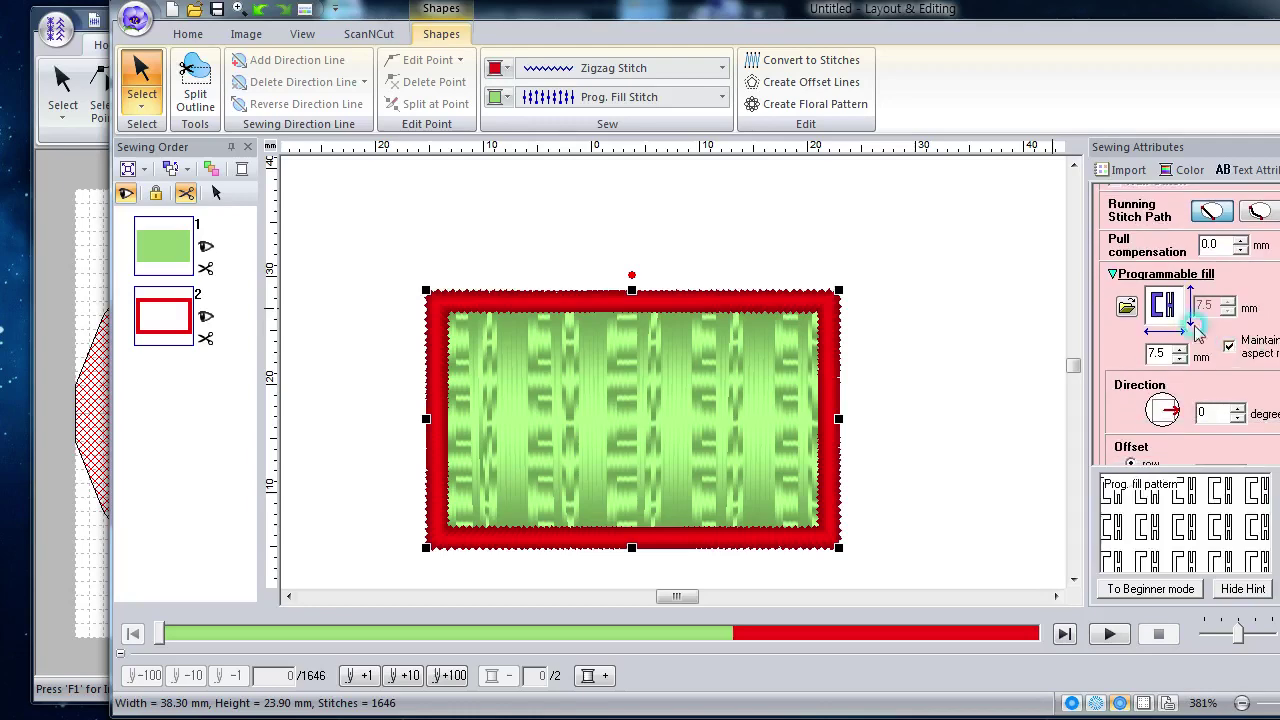
{"action": "left_click", "coordinate": [1163, 310]}
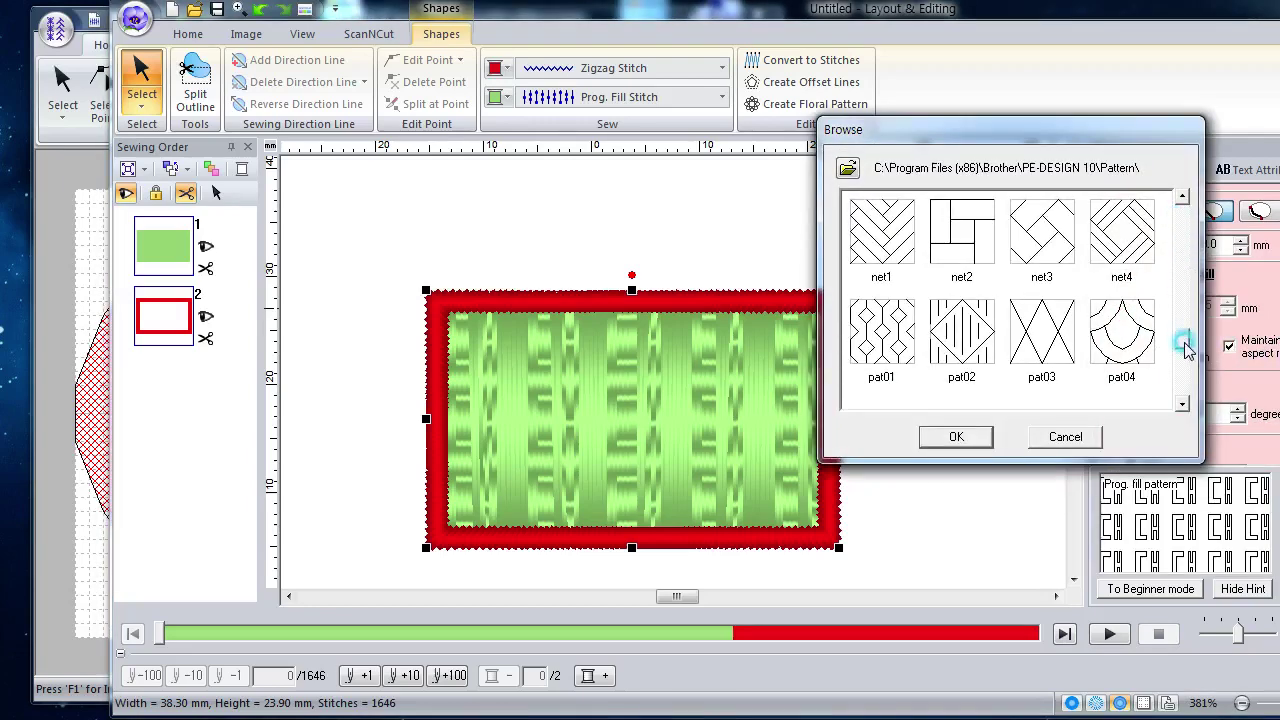
{"action": "left_click", "coordinate": [1183, 380]}
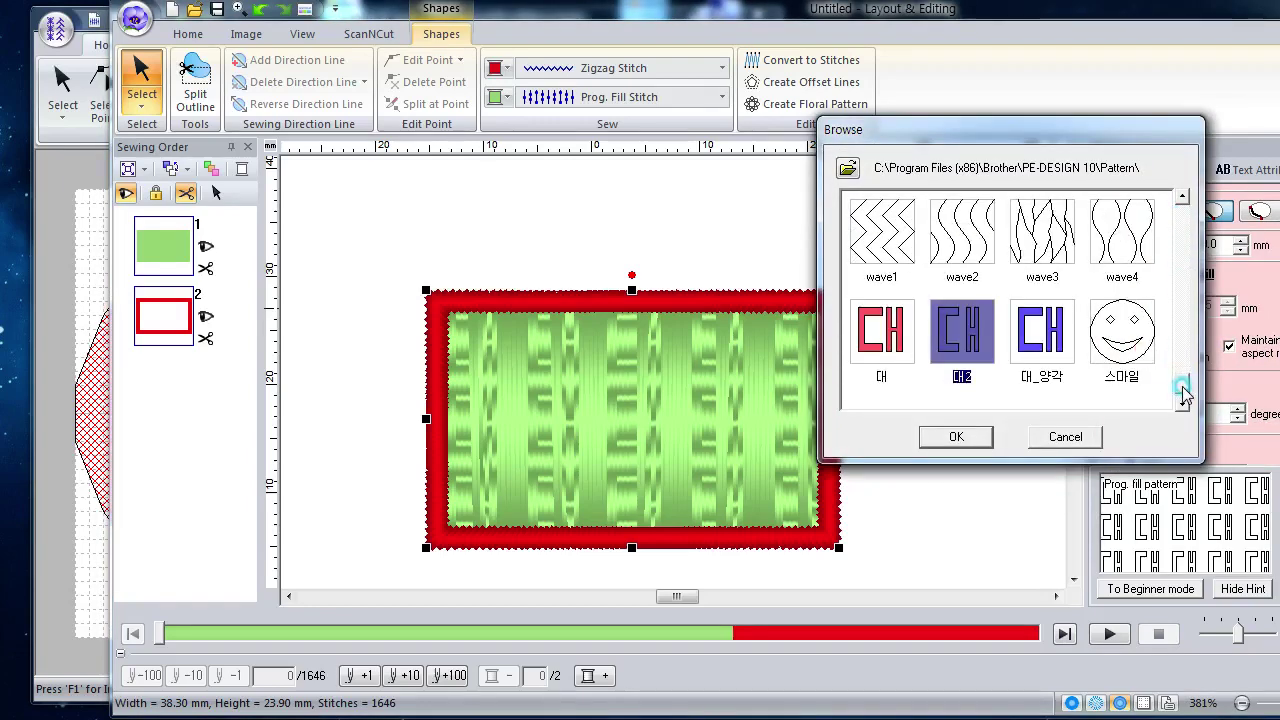
{"action": "left_click", "coordinate": [1182, 398]}
{"action": "left_click", "coordinate": [966, 340]}
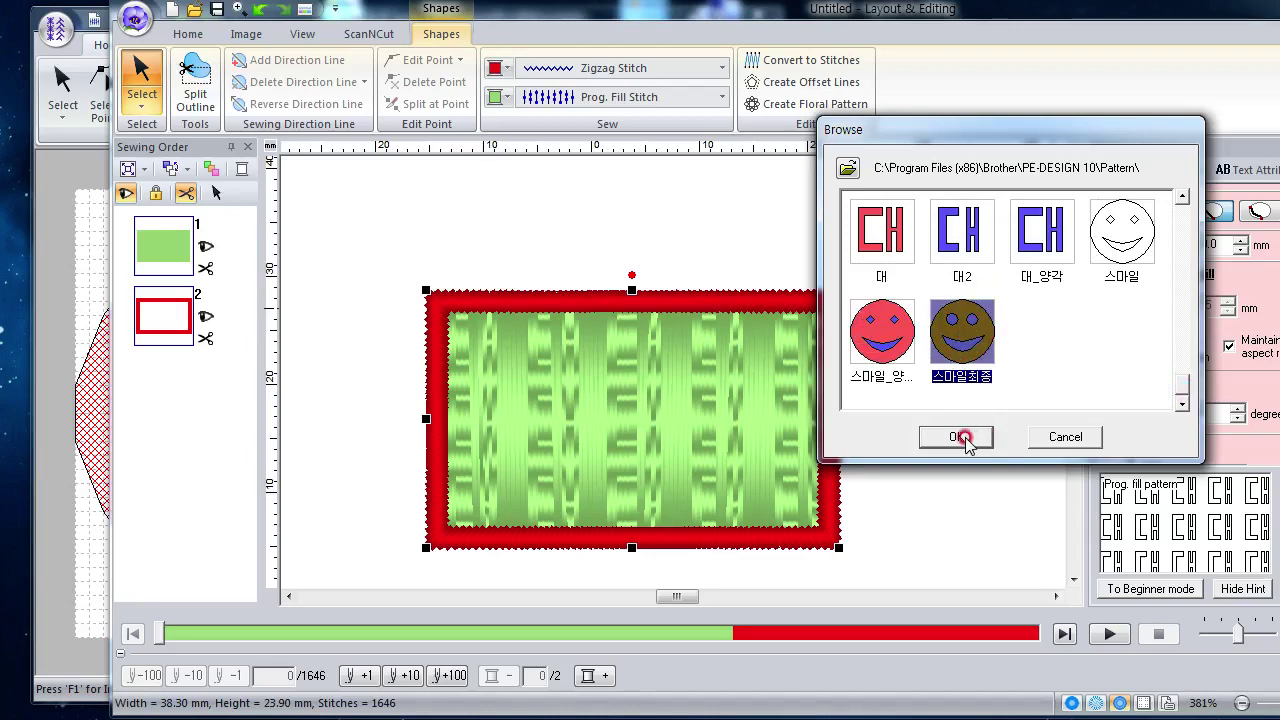
{"action": "left_click", "coordinate": [960, 437]}
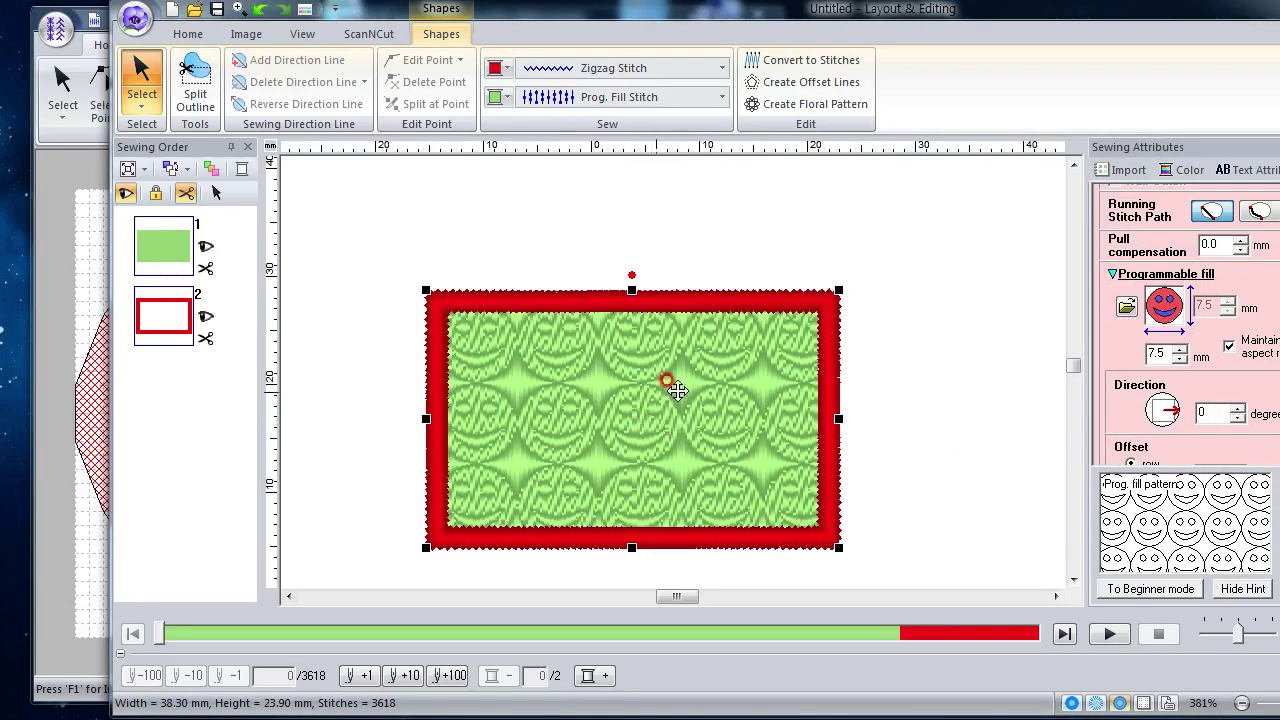
Step: Rotate the manual stitch direction of the region fill to 354 degrees and inspect the smiley faces up close
{"action": "scroll", "coordinate": [1190, 326], "scroll_direction": "down", "scroll_amount": 10}
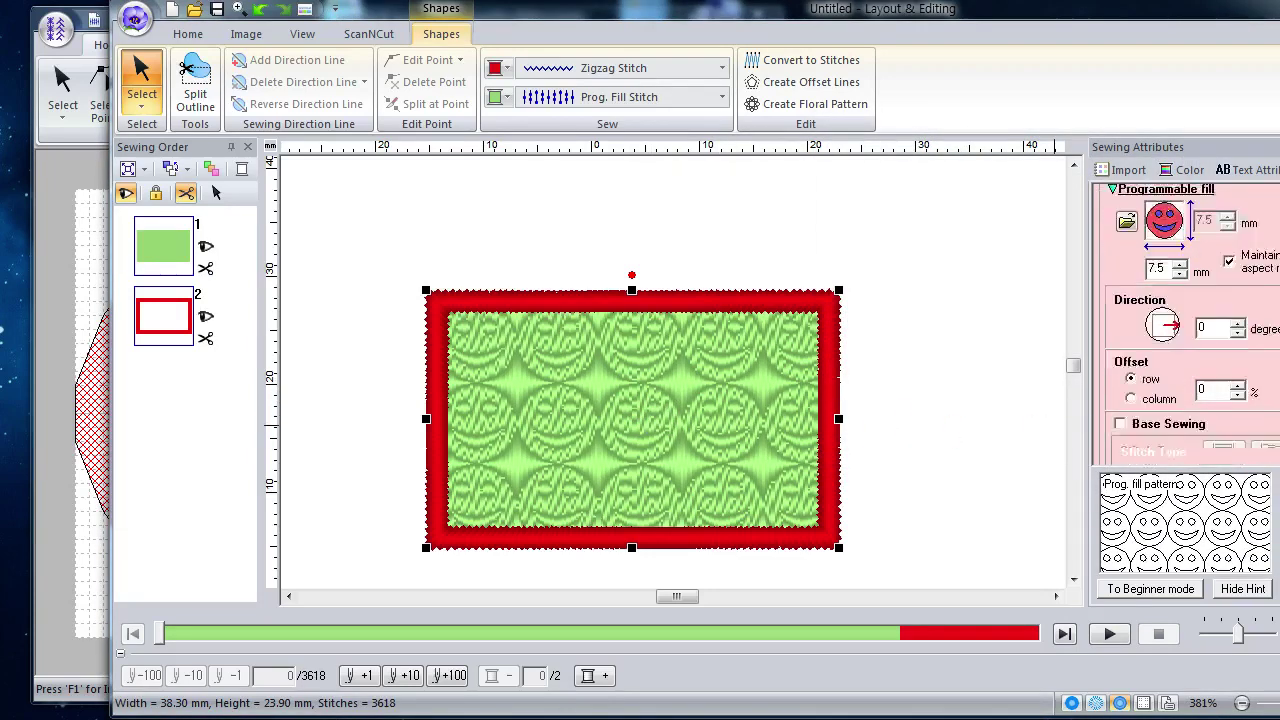
{"action": "scroll", "coordinate": [1190, 326], "scroll_direction": "down", "scroll_amount": 3}
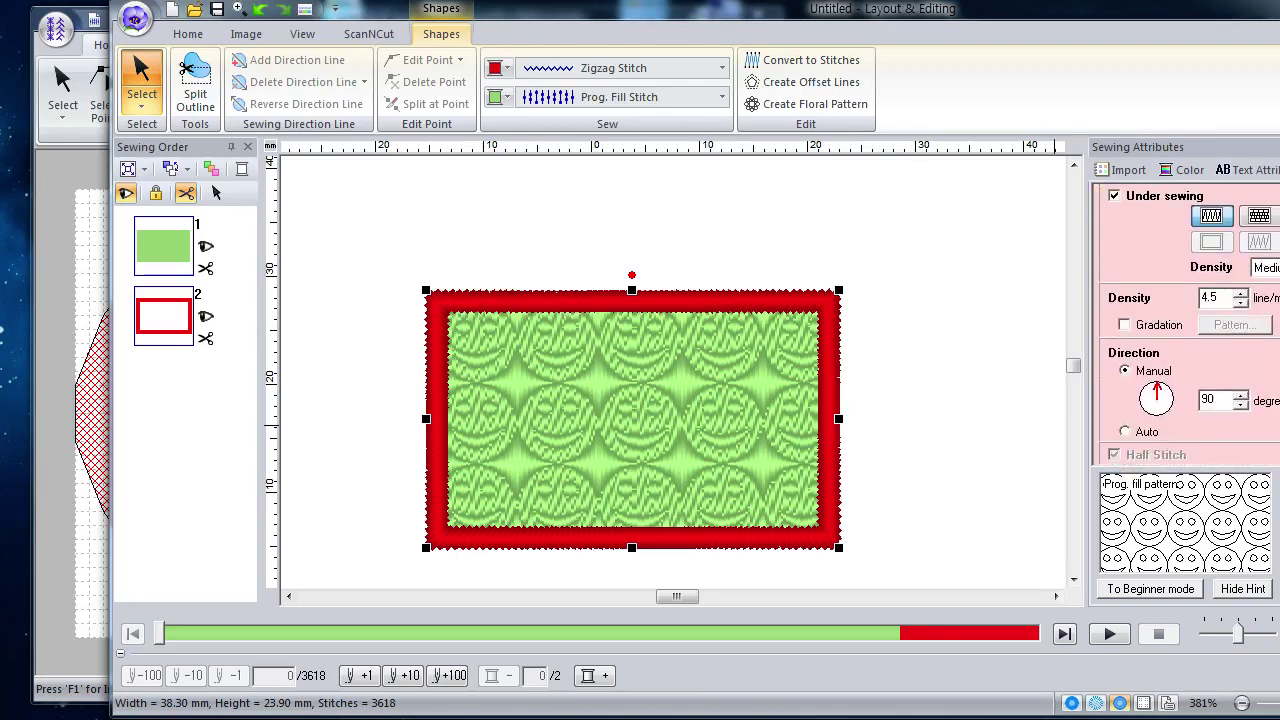
{"action": "mouse_move", "coordinate": [1157, 343]}
{"action": "left_mouse_down"}
{"action": "mouse_move", "coordinate": [1186, 347]}
{"action": "mouse_move", "coordinate": [1173, 348]}
{"action": "left_mouse_up"}
{"action": "left_click", "coordinate": [1186, 348]}
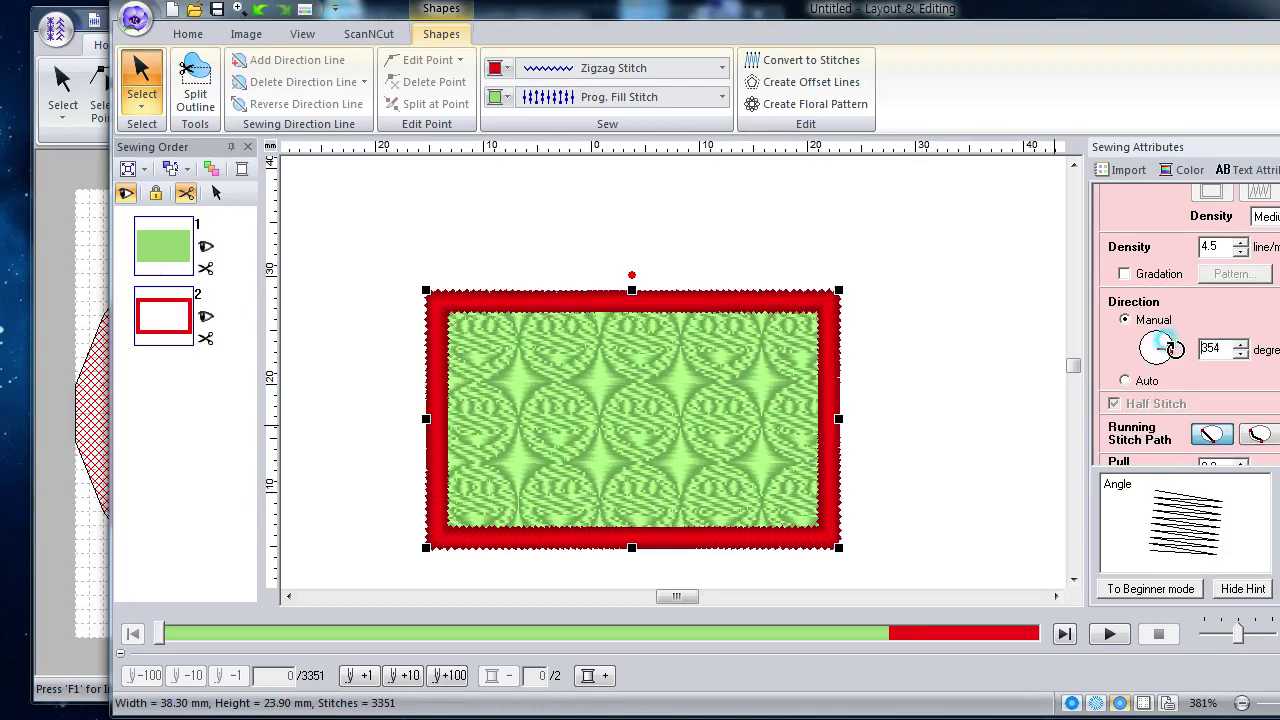
{"action": "left_click", "coordinate": [1208, 318]}
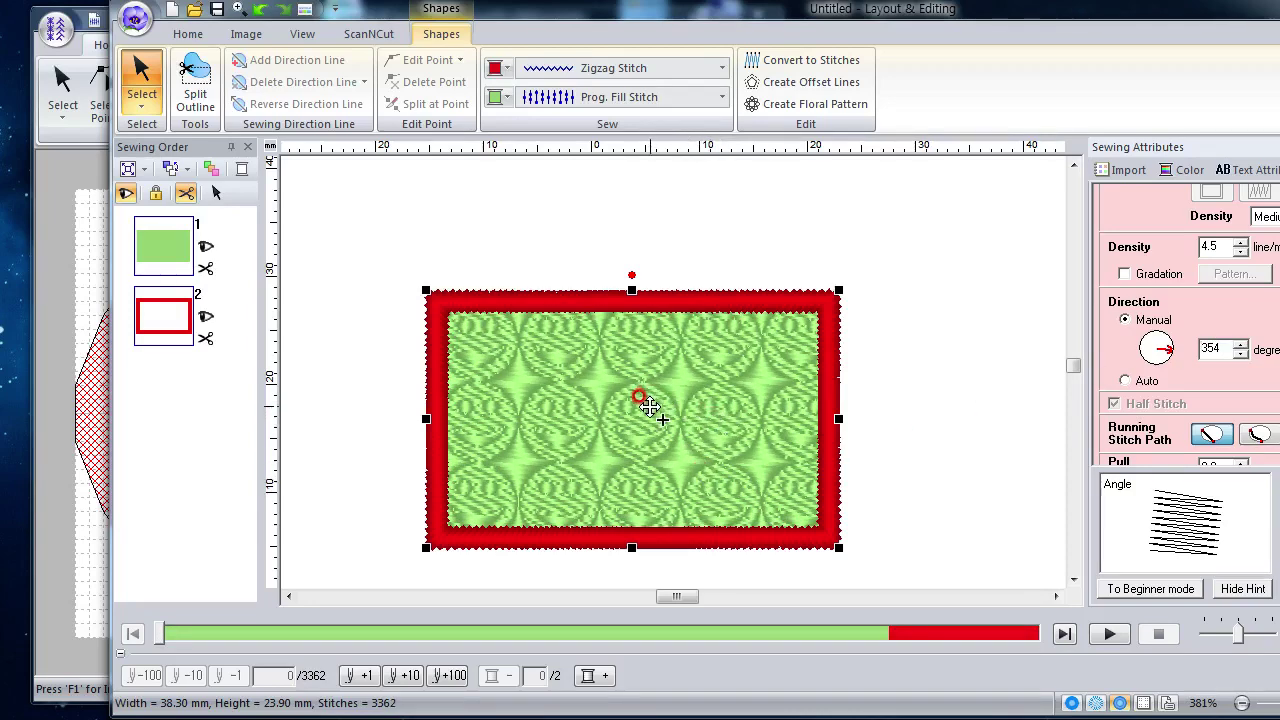
{"action": "scroll", "coordinate": [660, 390], "scroll_direction": "up", "scroll_amount": 2}
{"action": "scroll", "coordinate": [657, 358], "scroll_direction": "up", "scroll_amount": 2}
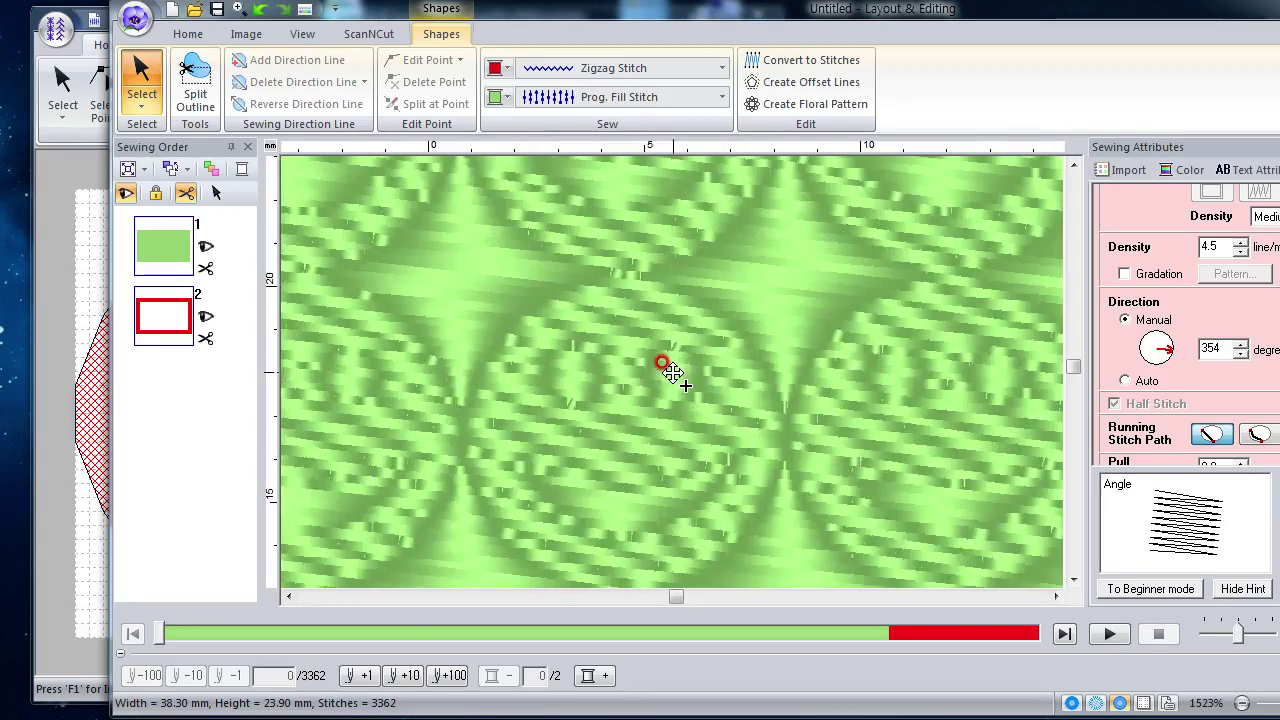
Step: Try the region fill's stitch direction at 0 degrees, and follow it with 90 degrees
{"action": "left_click_drag", "start_coordinate": [1196, 373], "coordinate": [1176, 347]}
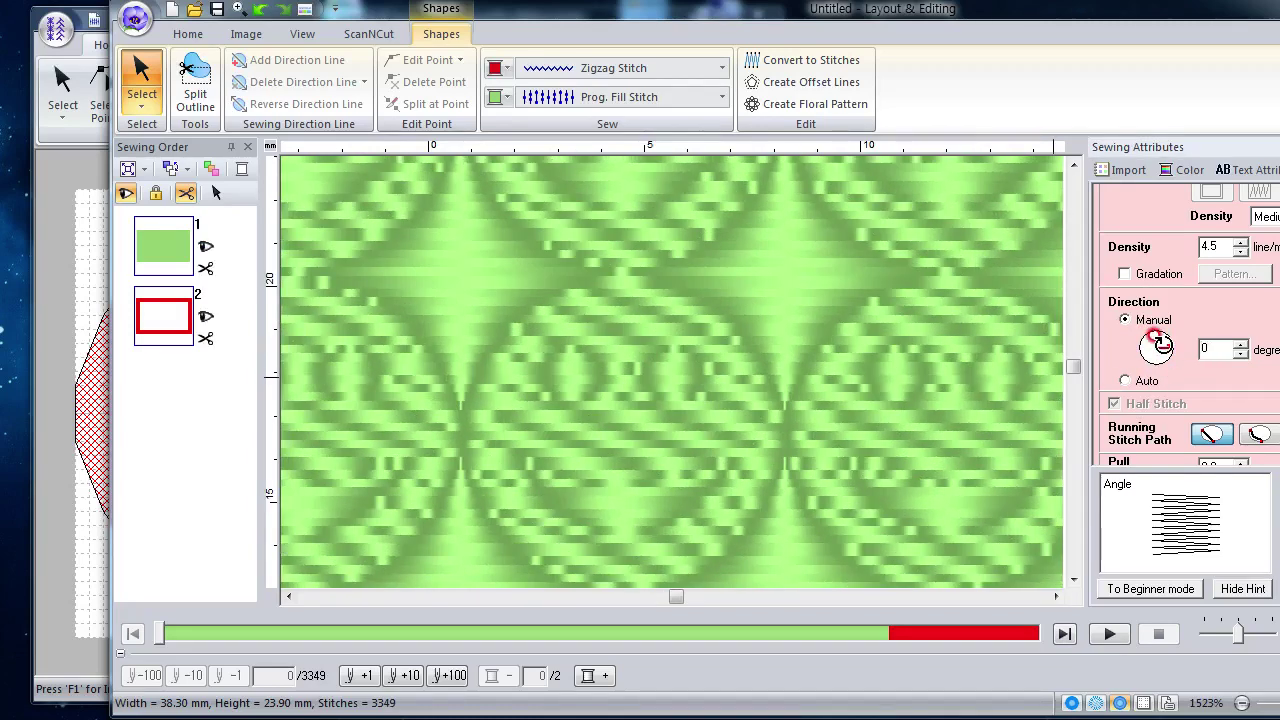
{"action": "type", "text": "90"}
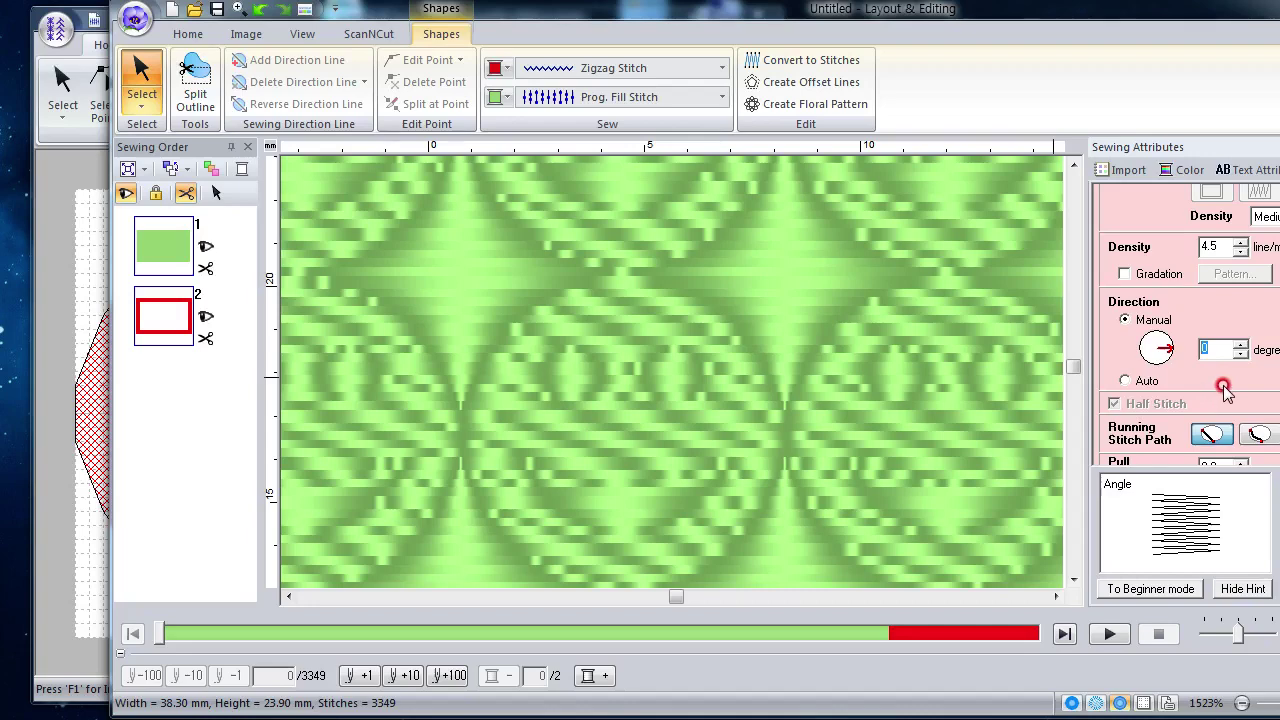
{"action": "key", "text": "Return"}
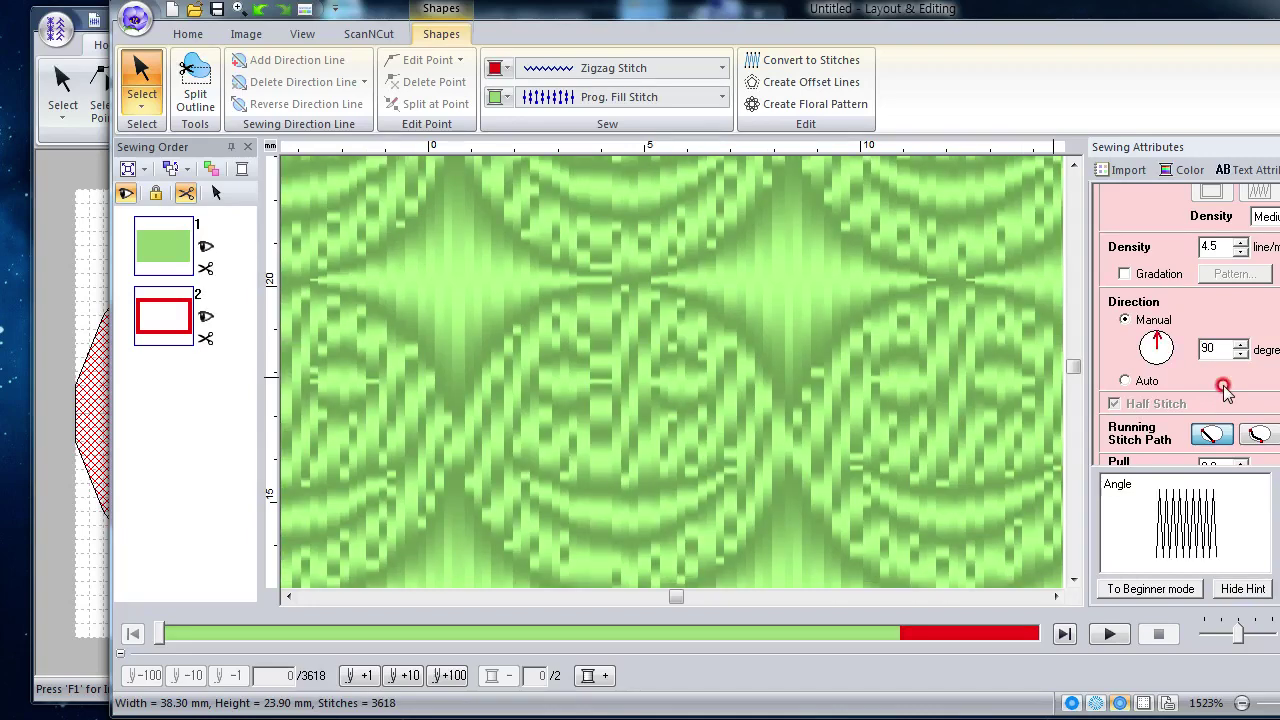
Step: Set the region fill's stitch direction to 45 degrees
{"action": "double_click", "coordinate": [1212, 348]}
{"action": "type", "text": "45"}
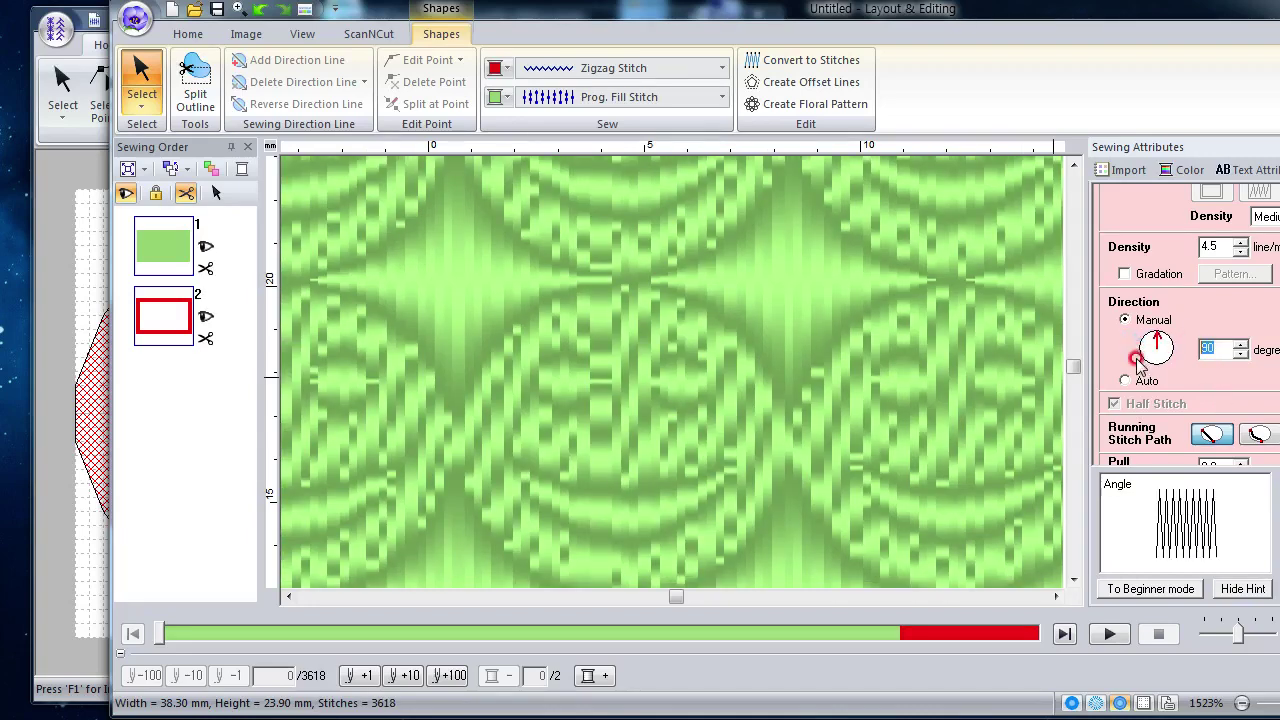
{"action": "key", "text": "Return"}
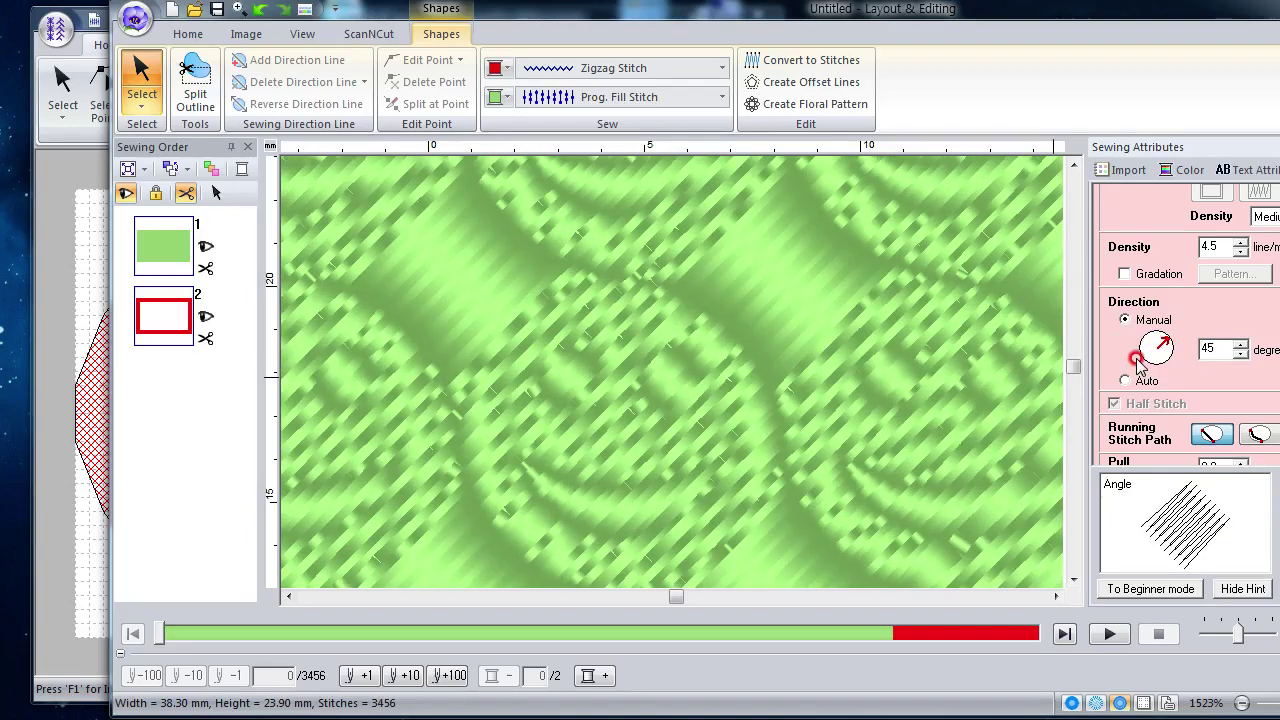
Step: Set the region fill's manual stitch direction to 90 degrees and check the smiley pattern across the rectangle
{"action": "double_click", "coordinate": [1210, 348]}
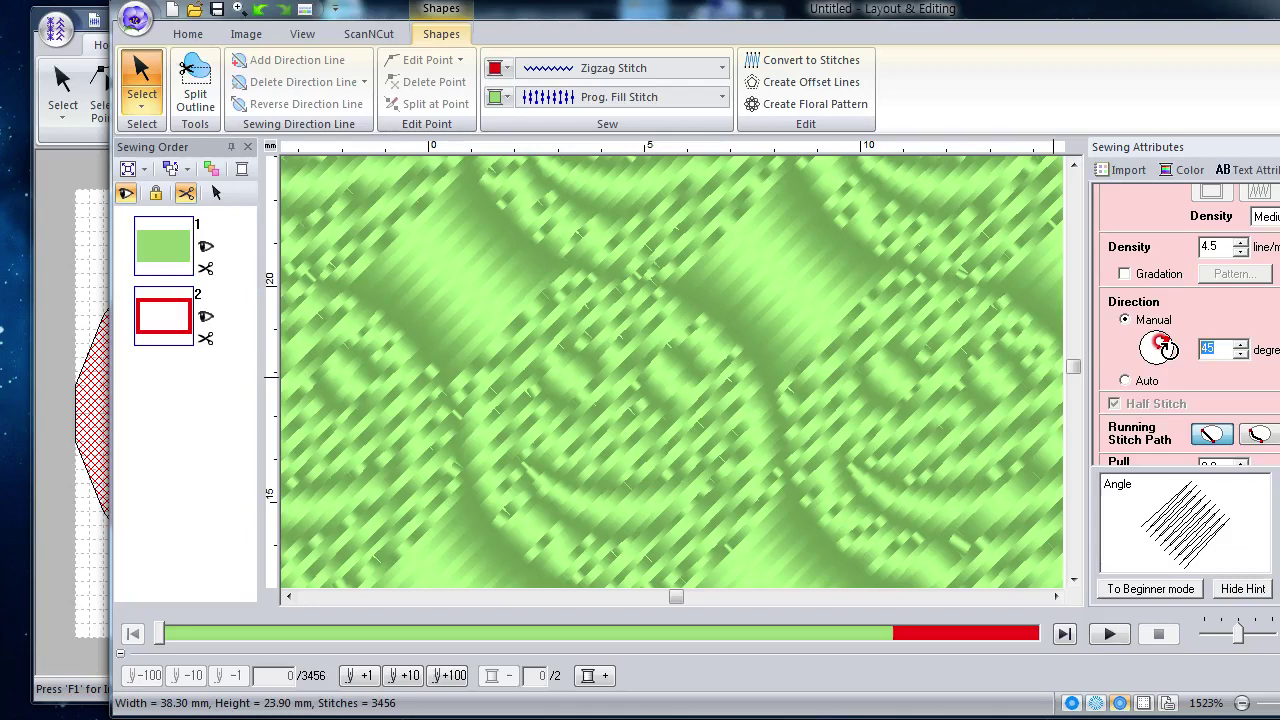
{"action": "left_click", "coordinate": [1160, 344]}
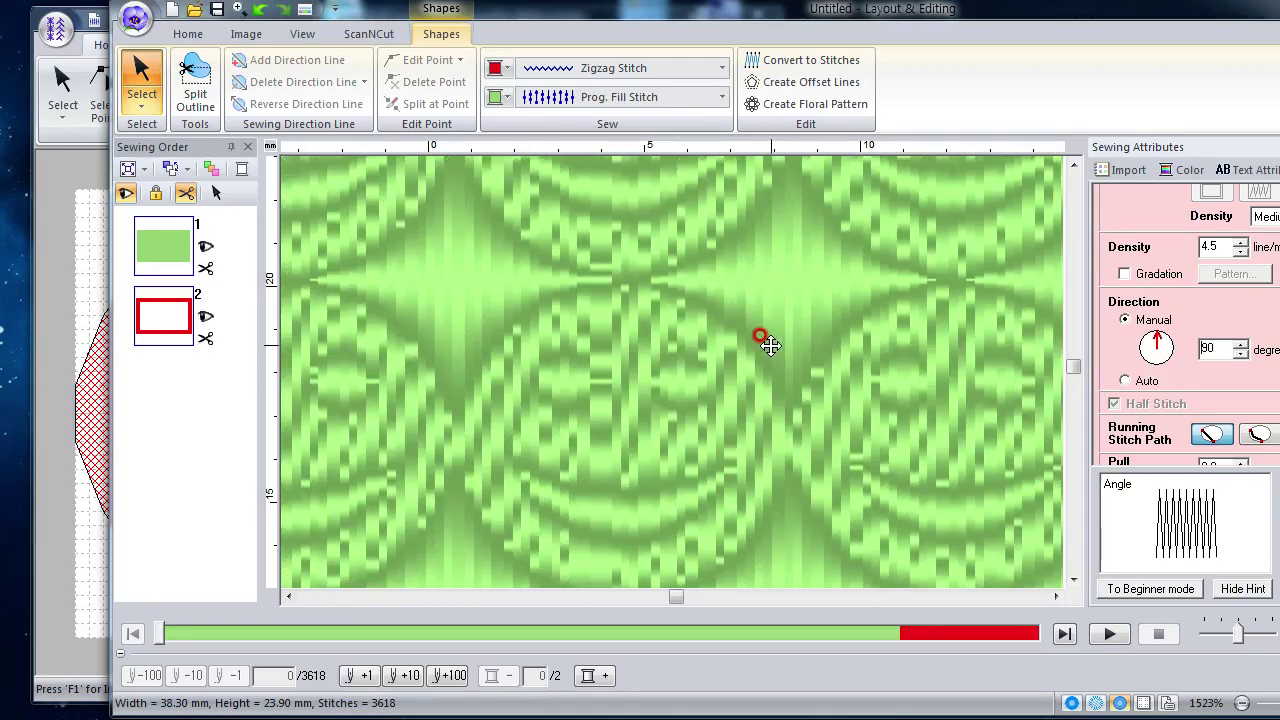
{"action": "scroll", "coordinate": [765, 343], "scroll_direction": "down", "scroll_amount": 4}
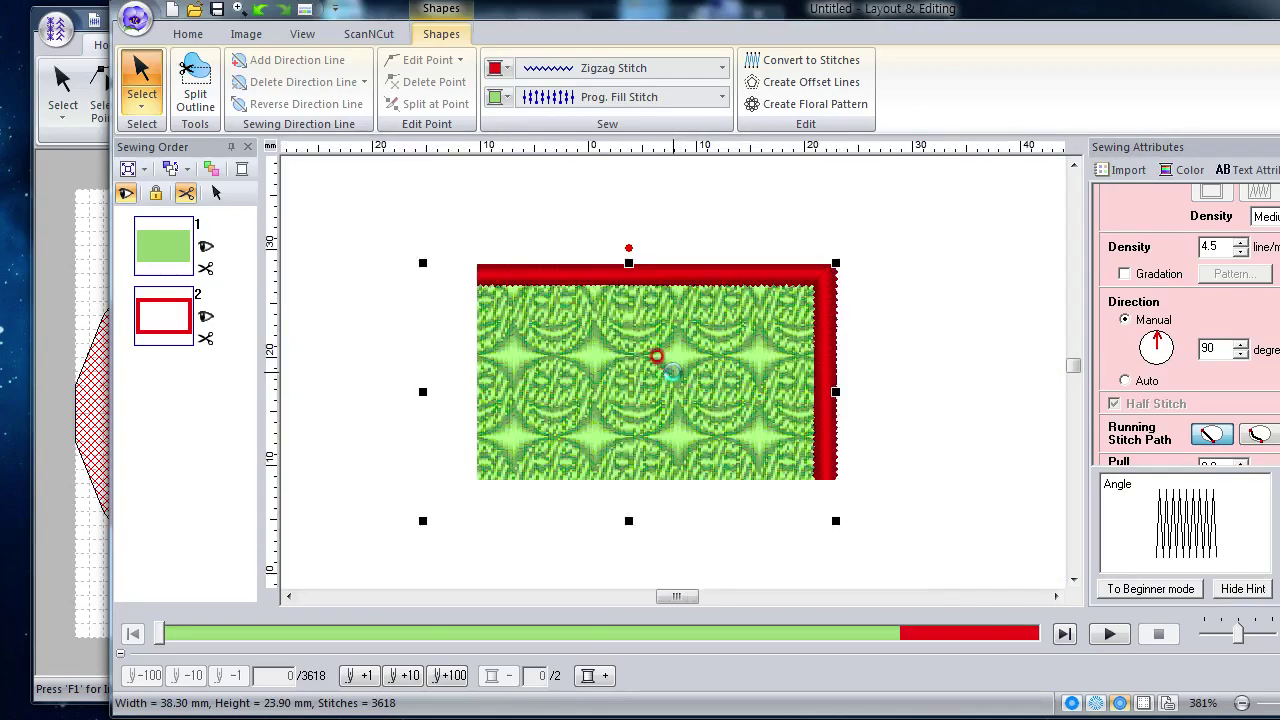
{"action": "scroll", "coordinate": [665, 385], "scroll_direction": "up", "scroll_amount": 2}
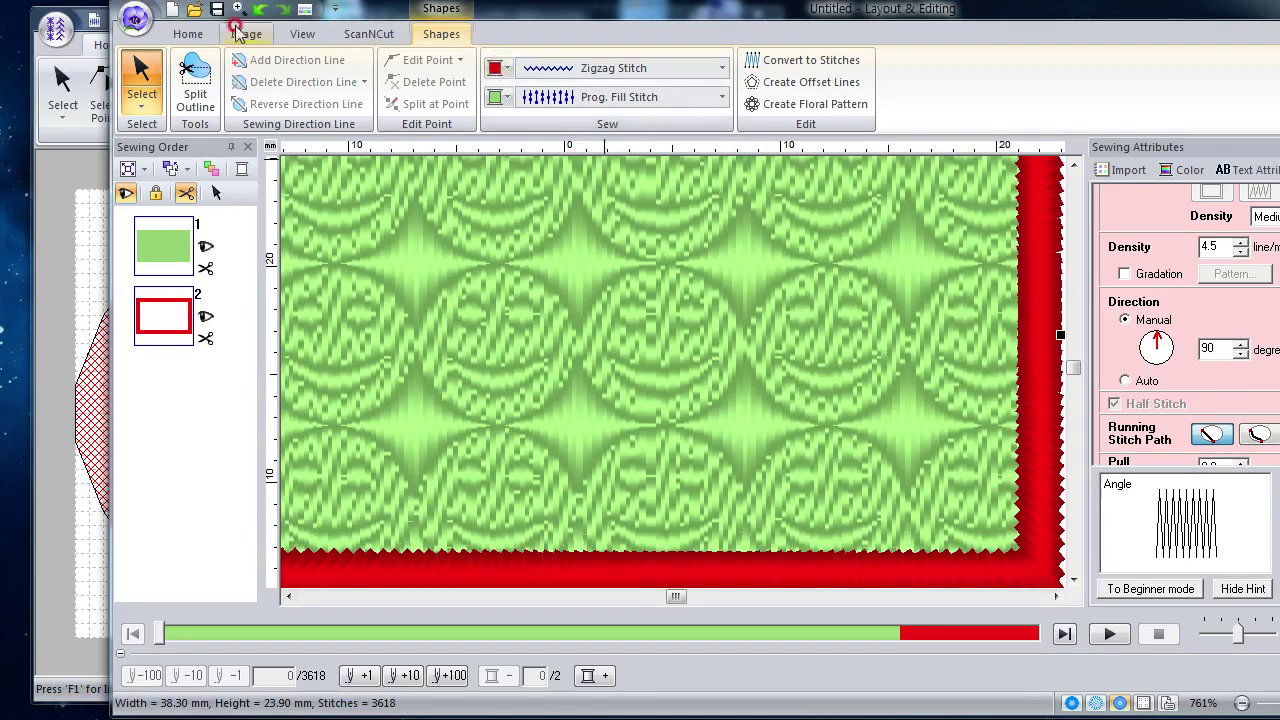
Step: Use the Input Stamp Tool to place a 스마일최종 stamp on the rectangle's green fill
{"action": "left_click", "coordinate": [187, 33]}
{"action": "left_click", "coordinate": [716, 62]}
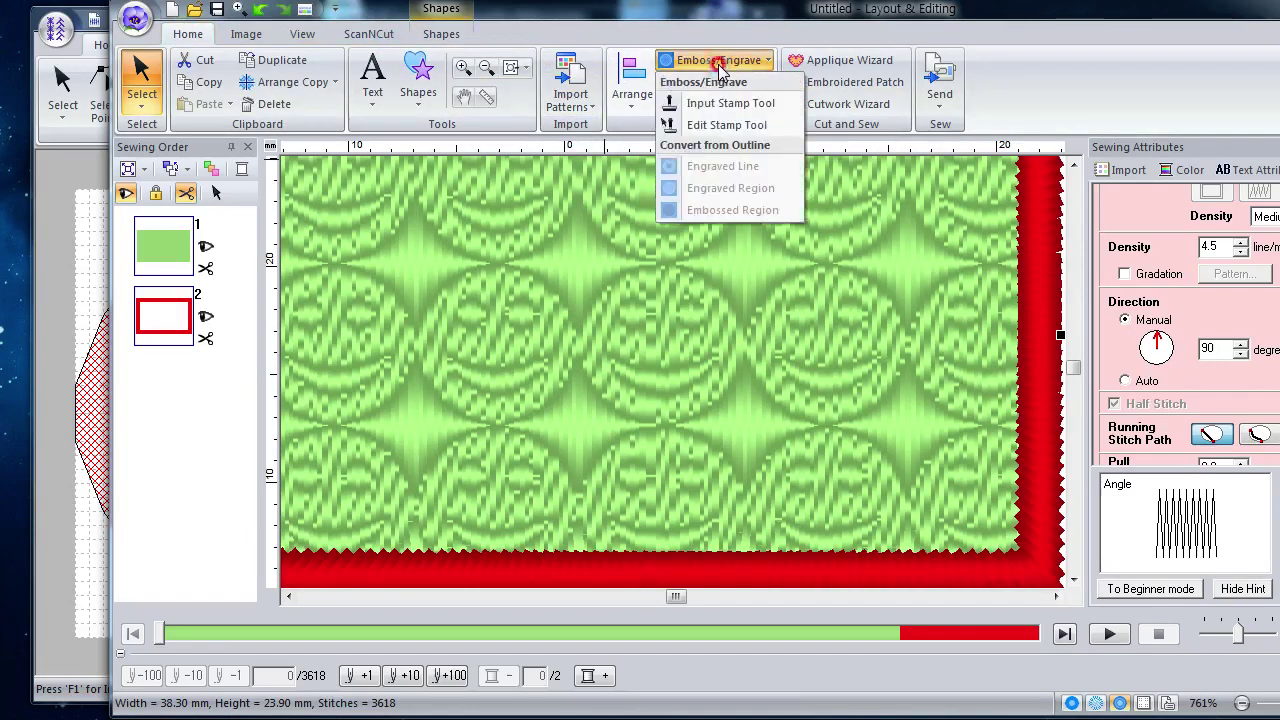
{"action": "left_click", "coordinate": [729, 103]}
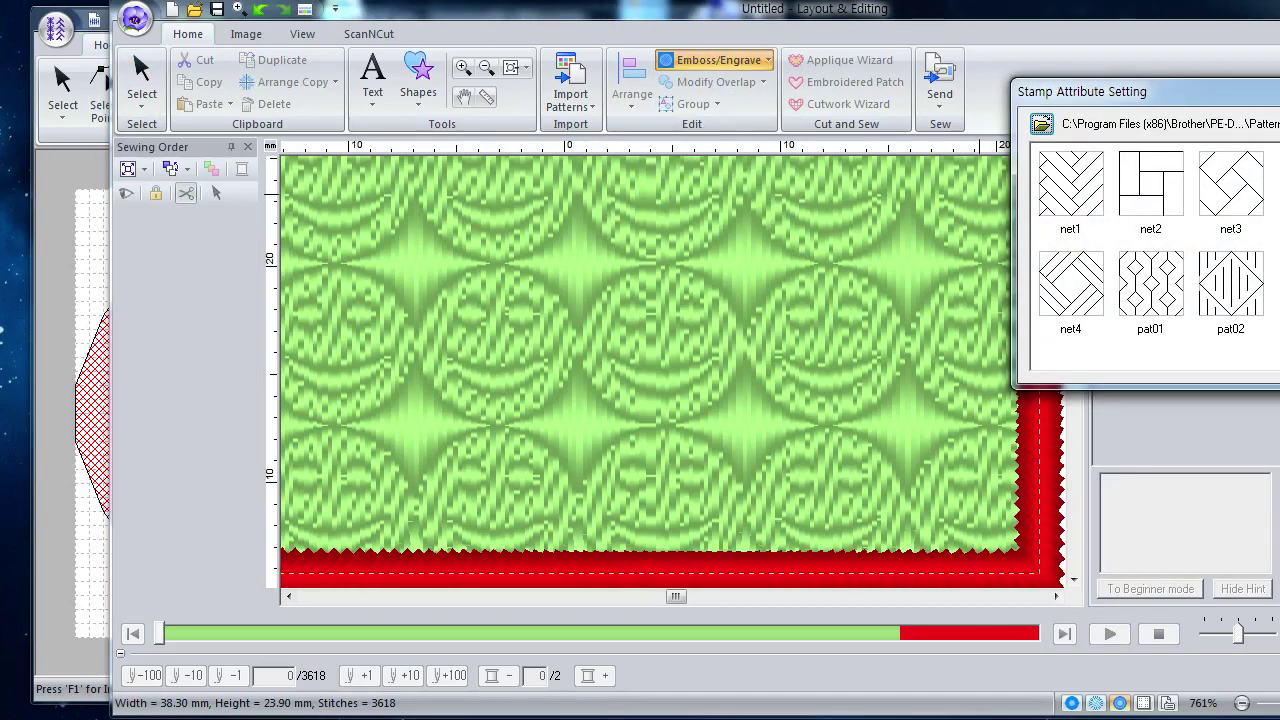
{"action": "scroll", "coordinate": [1150, 240], "scroll_direction": "down", "scroll_amount": 5}
{"action": "left_click", "coordinate": [1071, 285]}
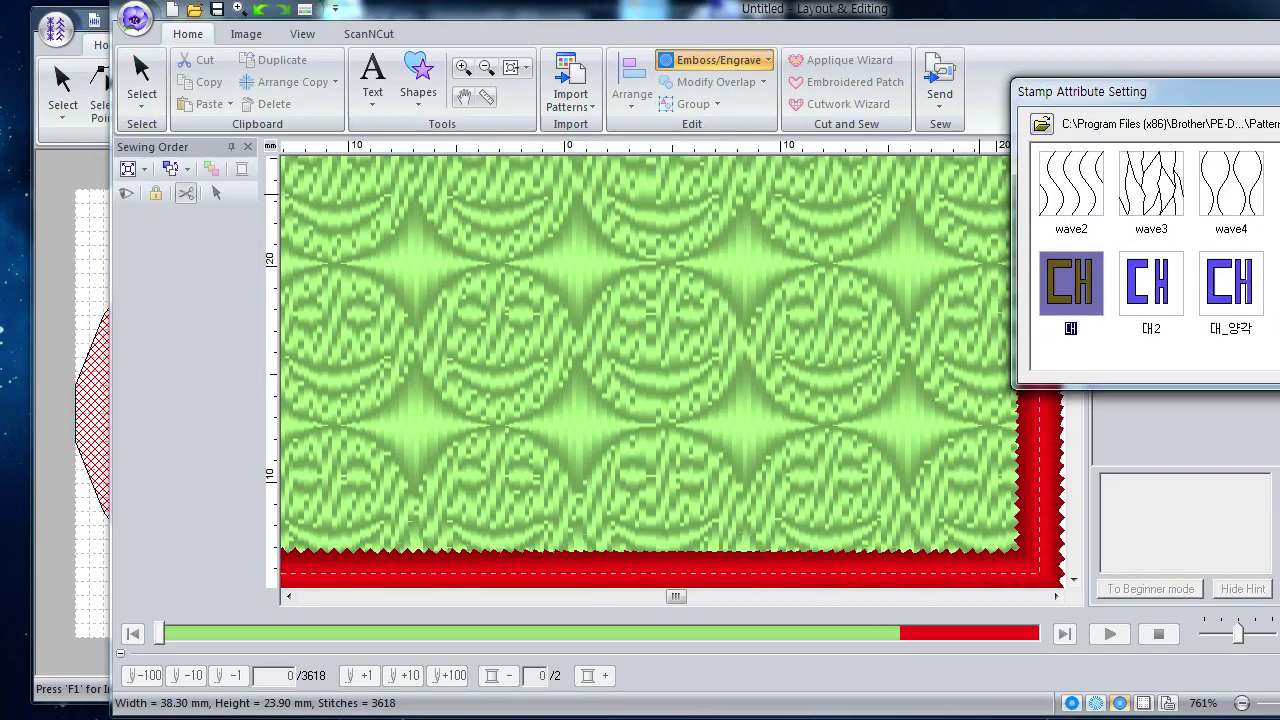
{"action": "scroll", "coordinate": [1150, 260], "scroll_direction": "down", "scroll_amount": 1}
{"action": "left_click", "coordinate": [1266, 331]}
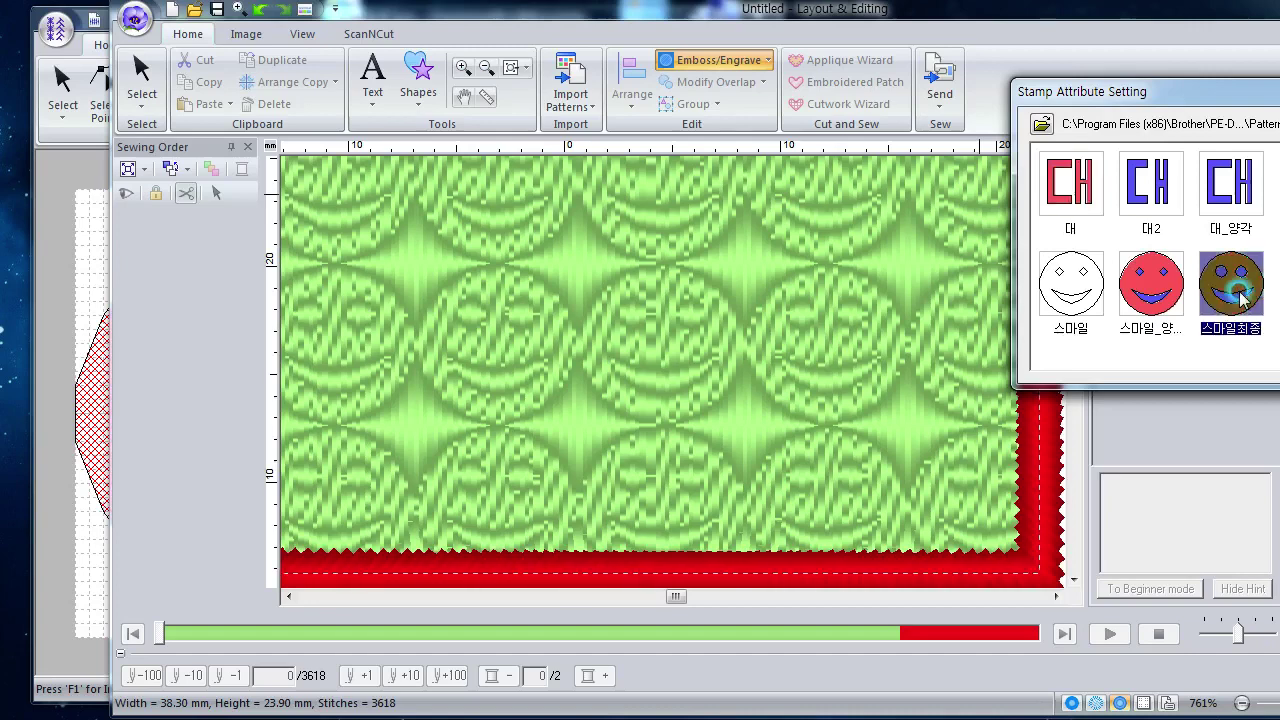
{"action": "left_click", "coordinate": [462, 262]}
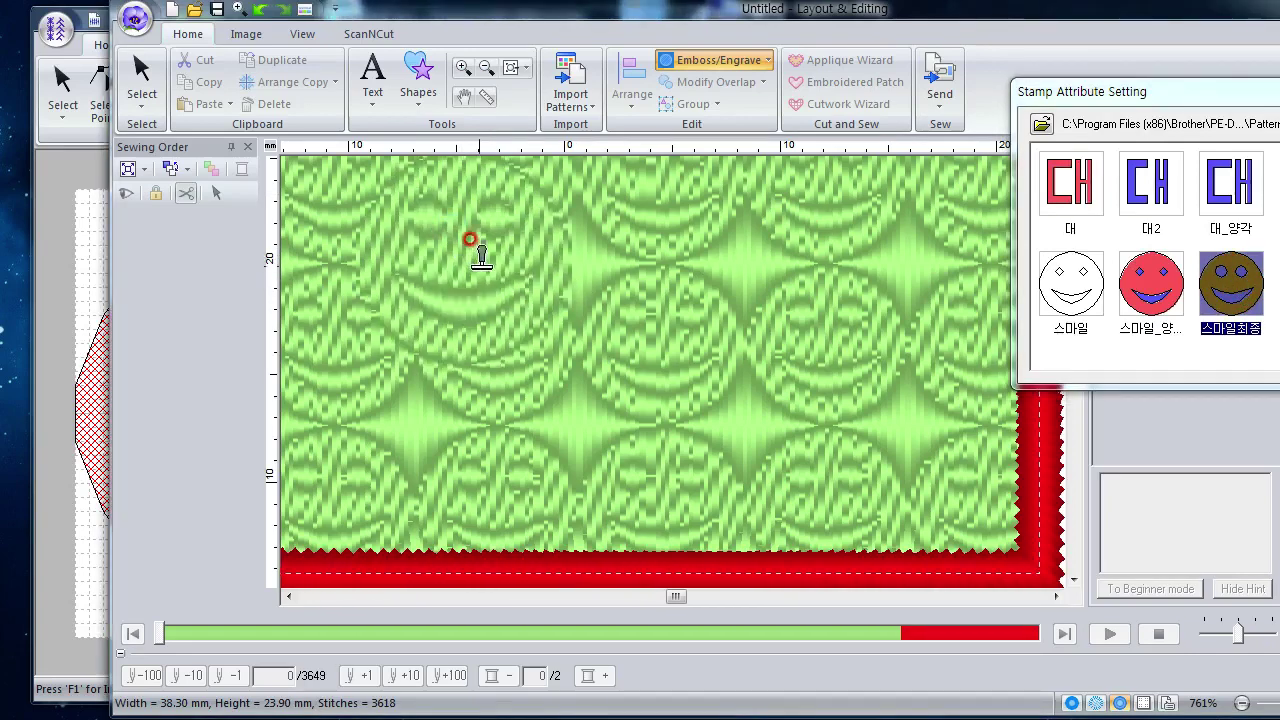
Step: With the Edit Stamp Tool, enlarge the placed smiley stamp to about 17 mm across and shift it slightly toward the fill's centre
{"action": "left_click", "coordinate": [730, 62]}
{"action": "left_click", "coordinate": [730, 122]}
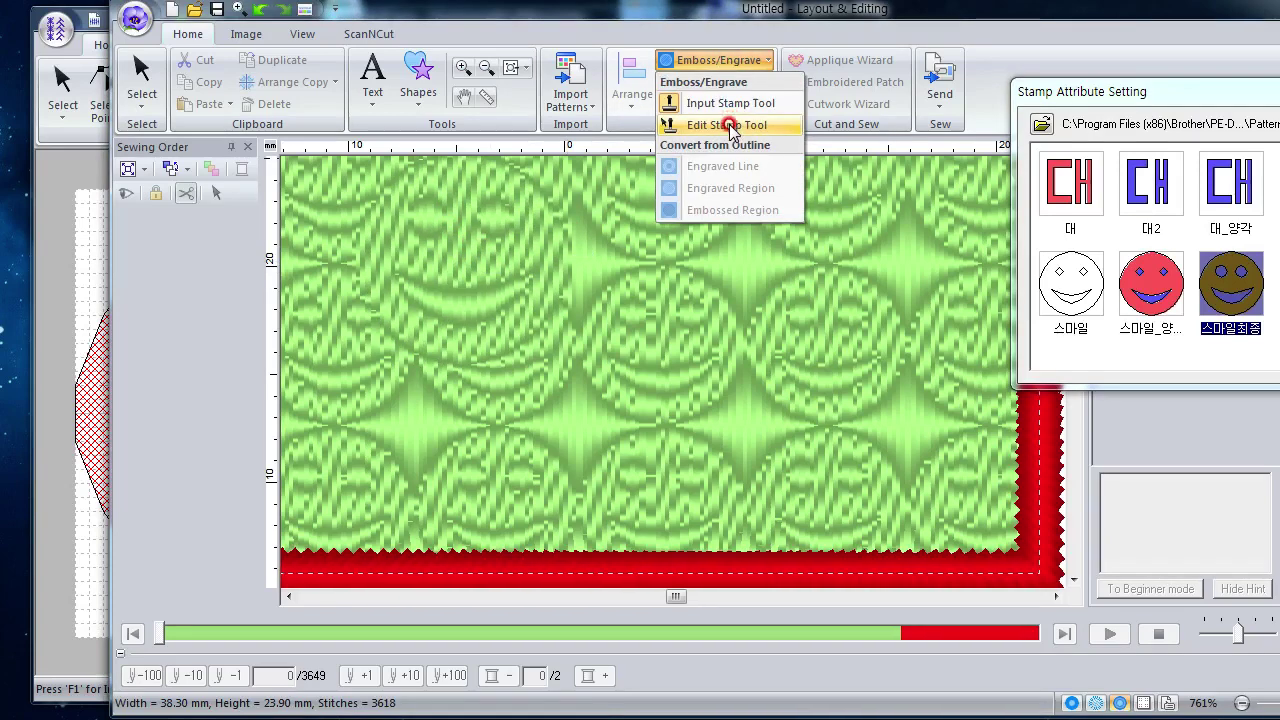
{"action": "left_click", "coordinate": [606, 214]}
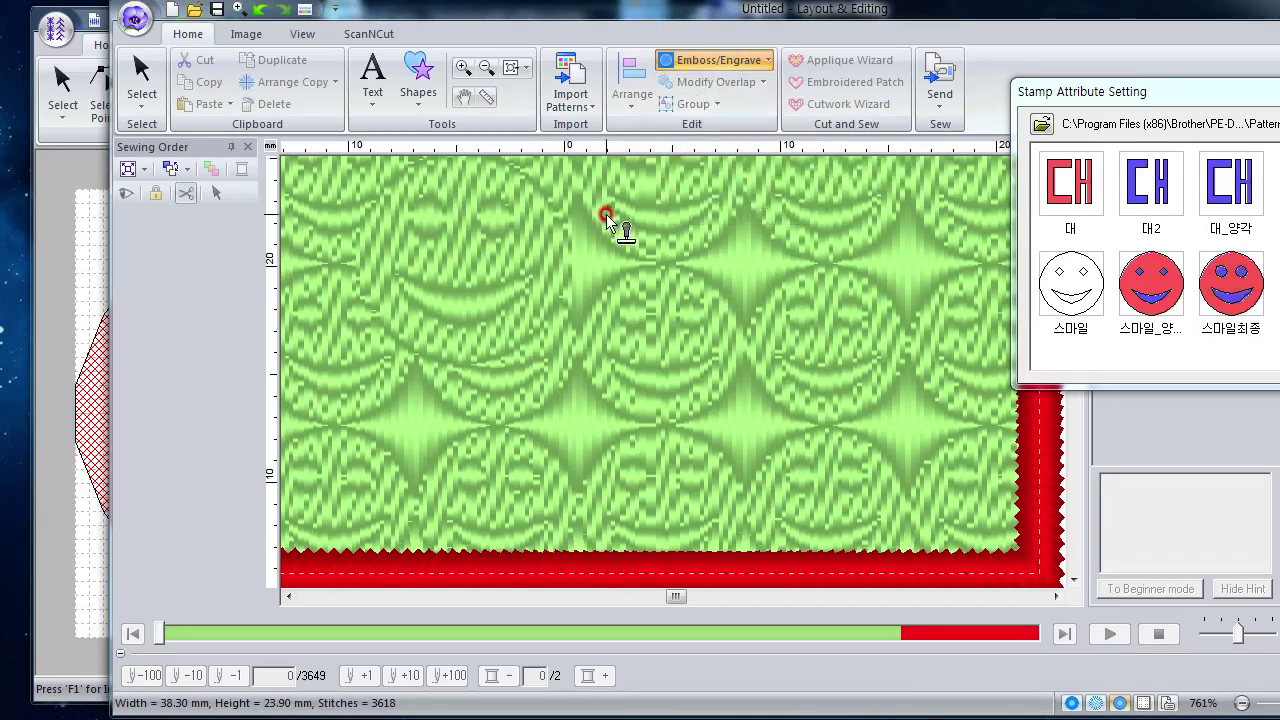
{"action": "left_click", "coordinate": [542, 246]}
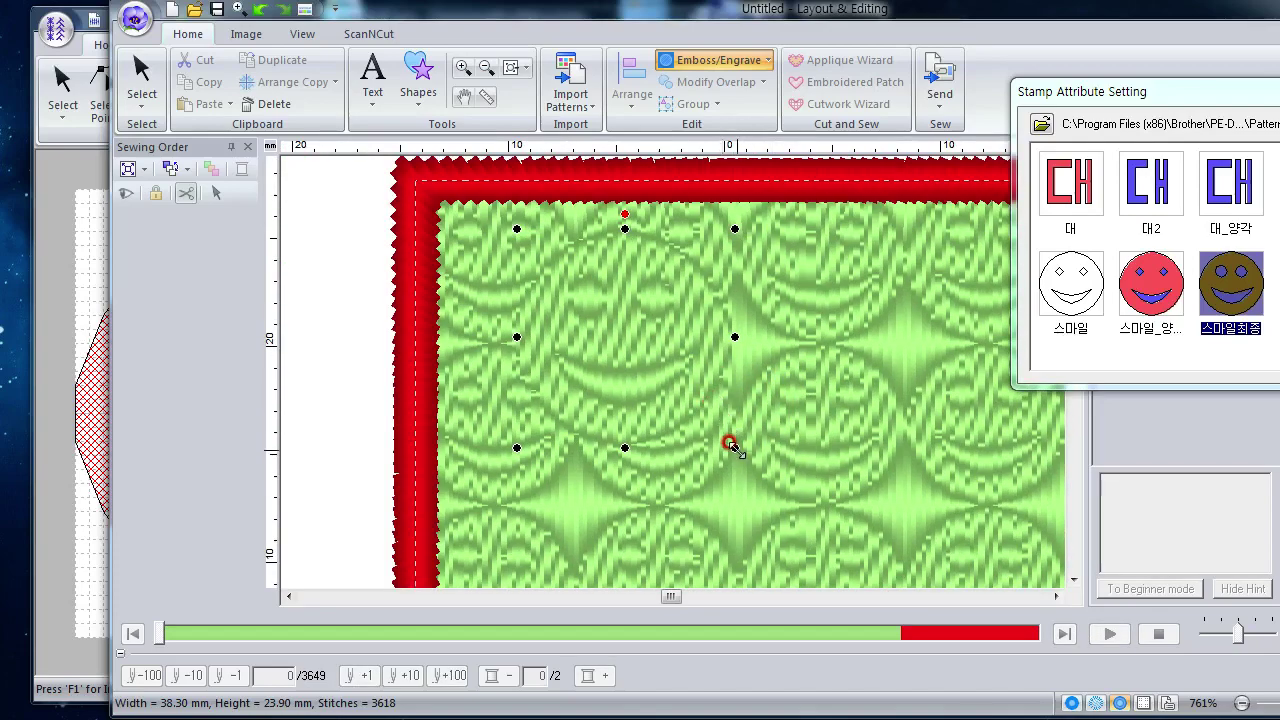
{"action": "left_click_drag", "start_coordinate": [734, 450], "coordinate": [928, 582]}
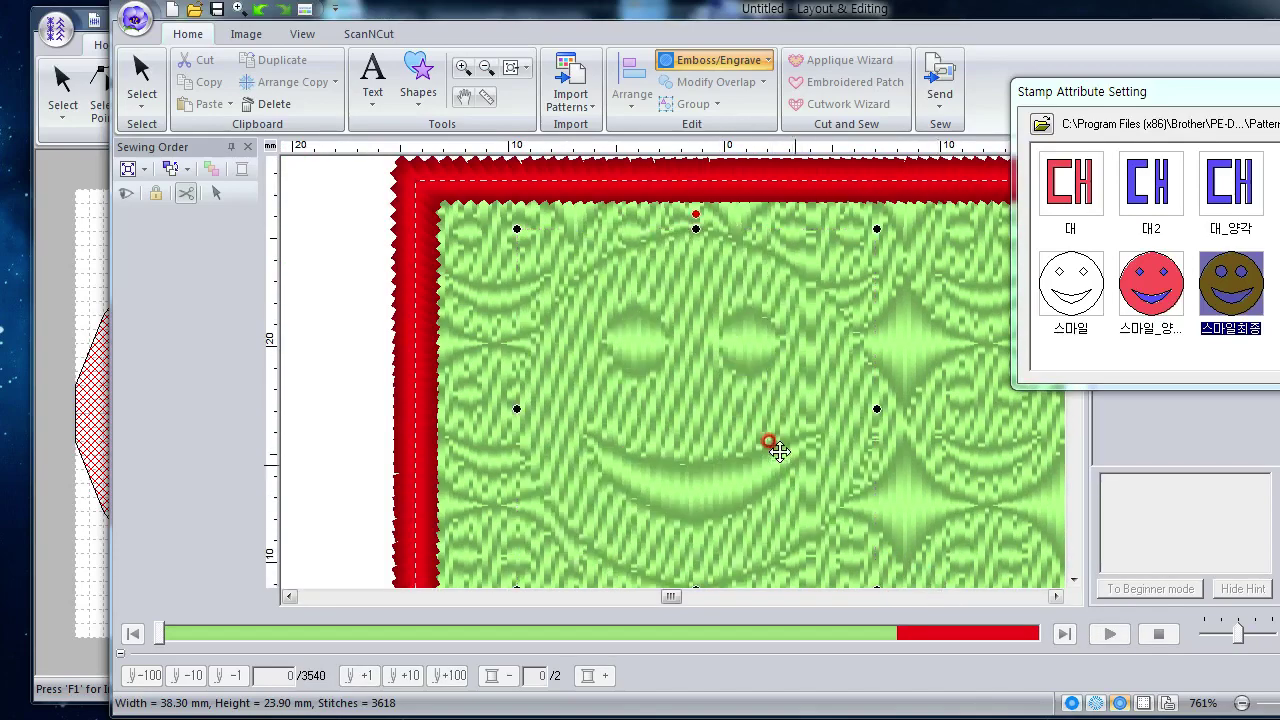
{"action": "scroll", "coordinate": [766, 437], "scroll_direction": "down", "scroll_amount": 2}
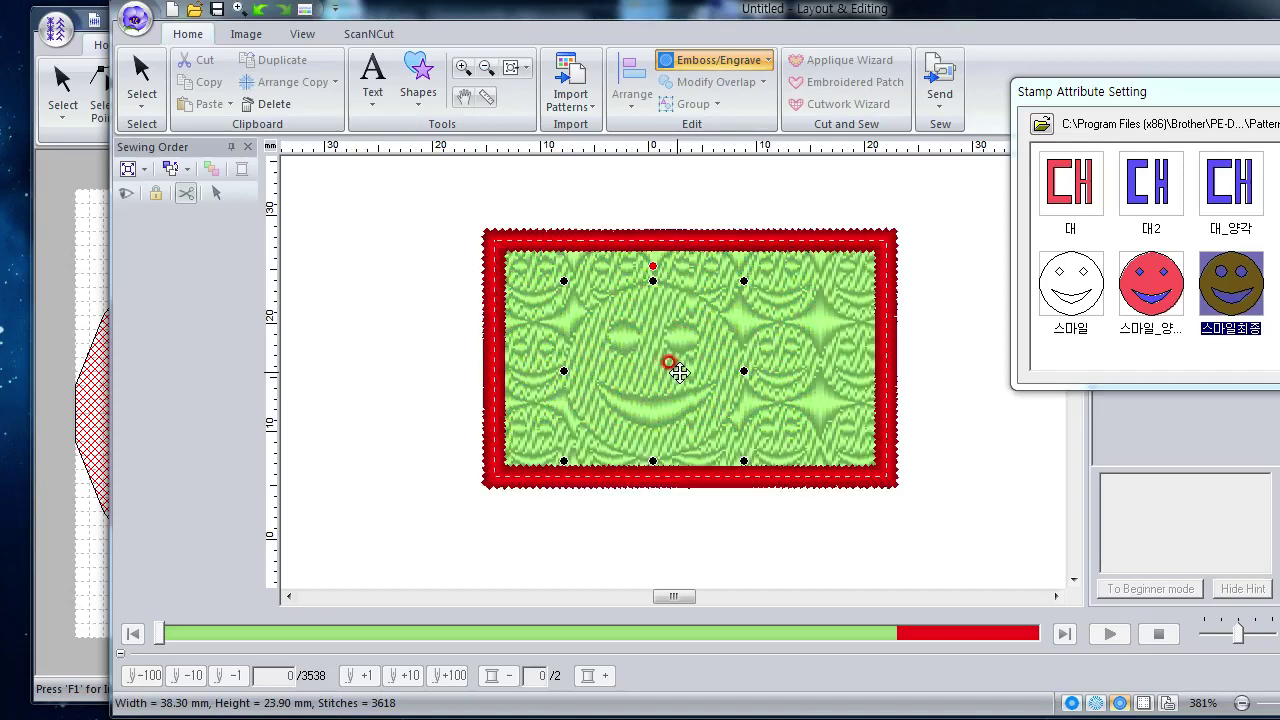
Step: Move the enlarged smiley stamp into the left half of the rectangle's green fill
{"action": "left_click_drag", "start_coordinate": [679, 373], "coordinate": [655, 357]}
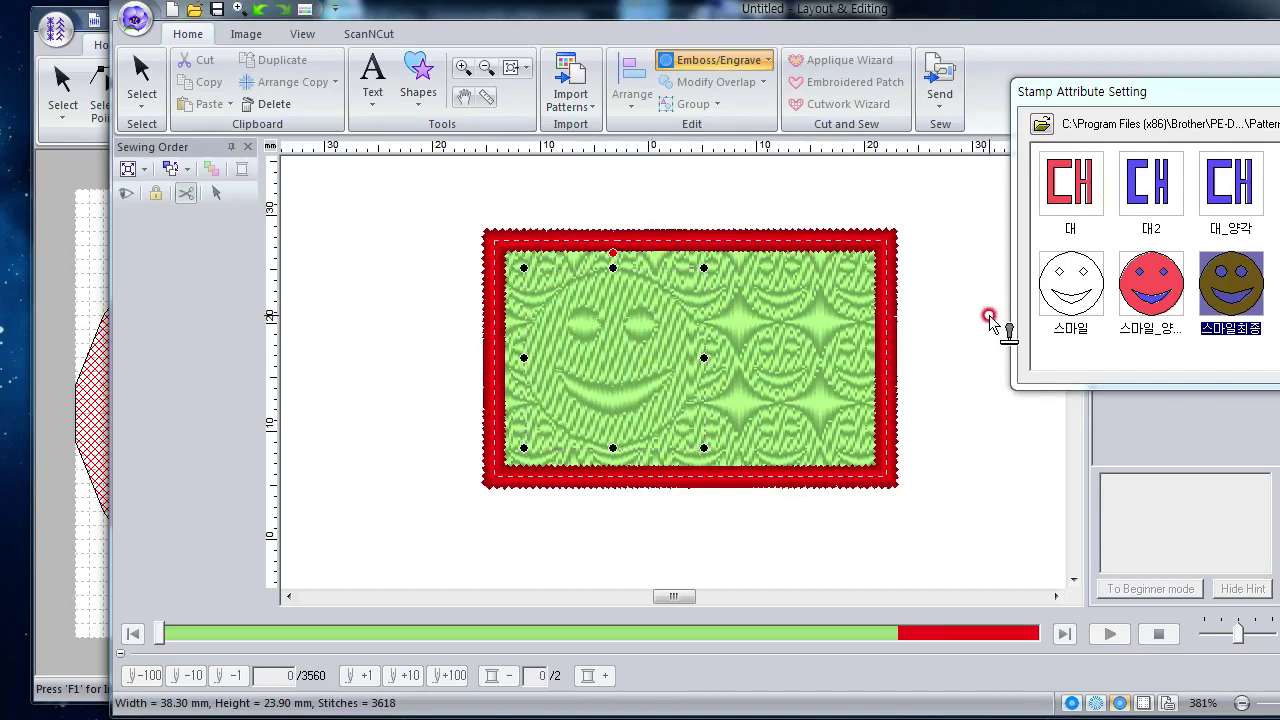
{"action": "left_click", "coordinate": [1237, 203]}
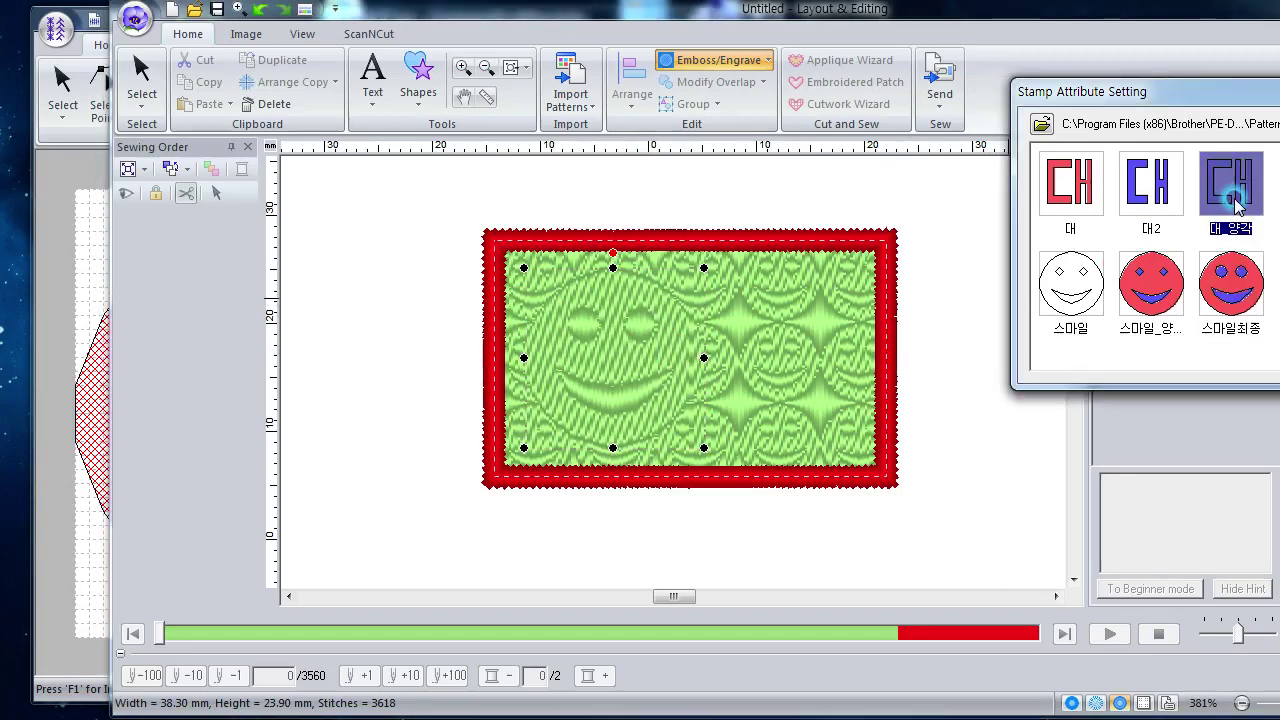
{"action": "left_click", "coordinate": [787, 350]}
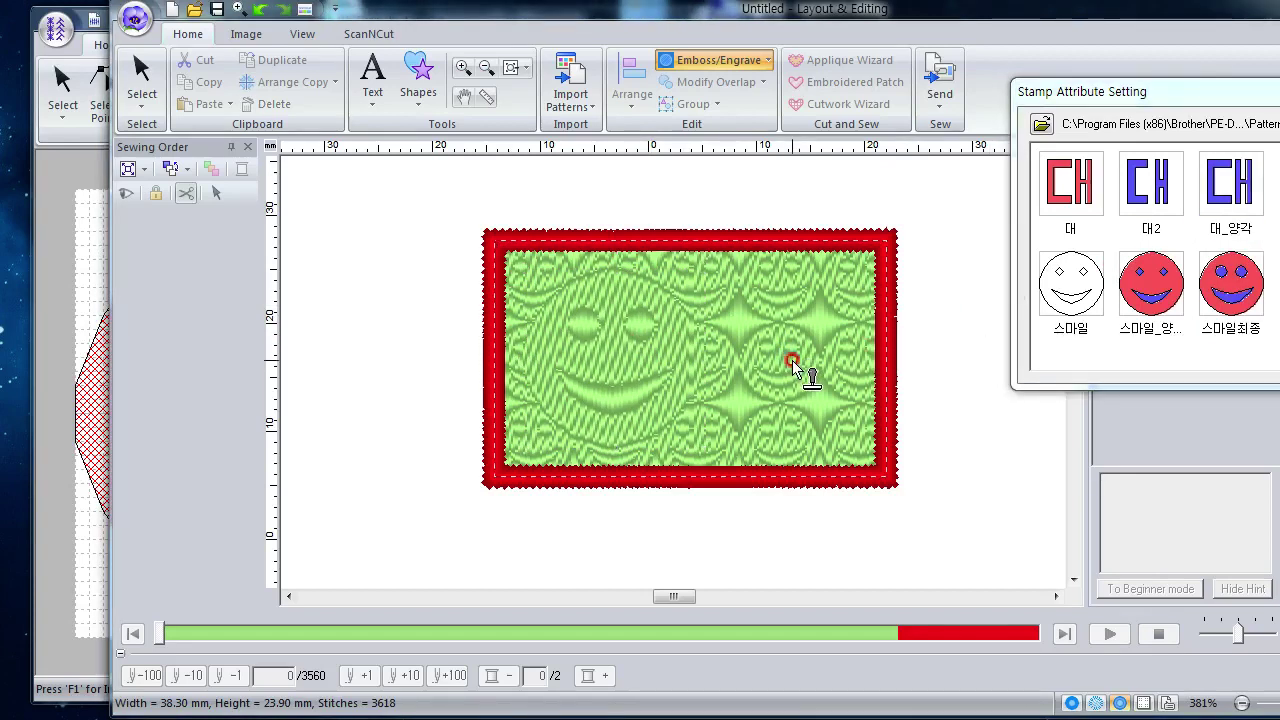
{"action": "key", "text": "Escape"}
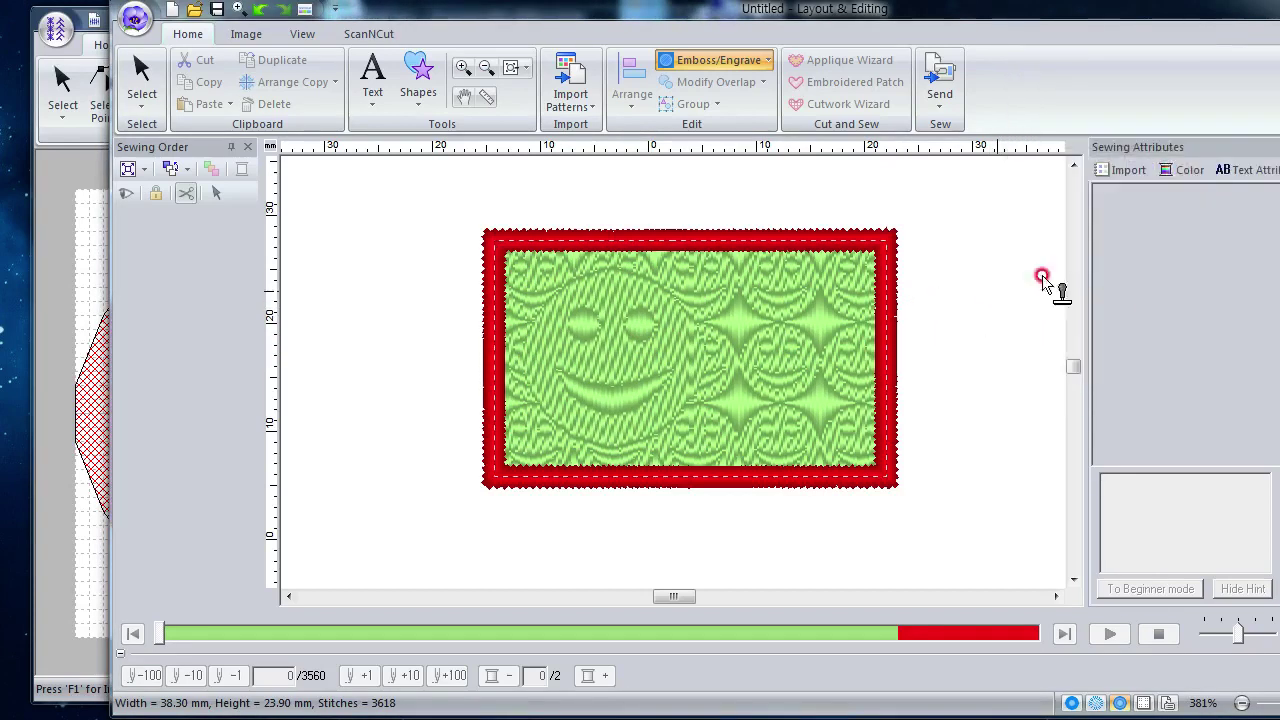
Step: Use the Input Stamp Tool to place a 대_양각 stamp on the green fill to the right of the smiley
{"action": "left_click", "coordinate": [735, 60]}
{"action": "left_click", "coordinate": [743, 102]}
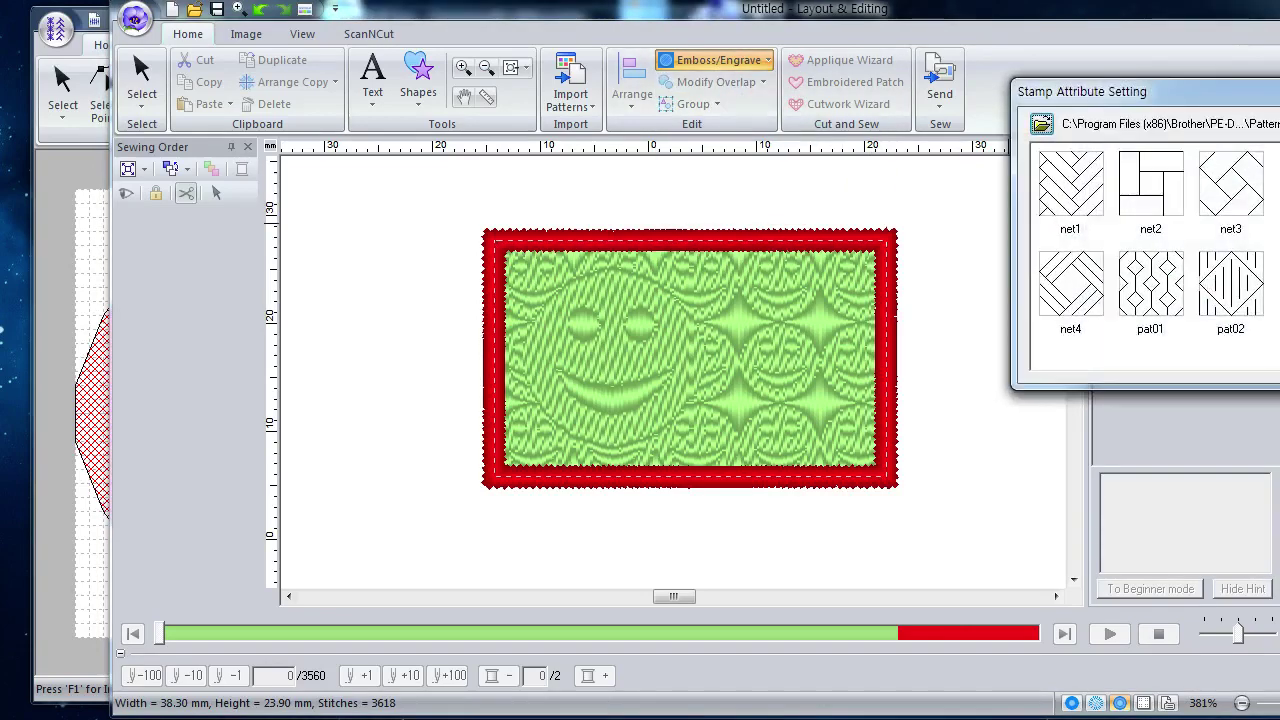
{"action": "scroll", "coordinate": [1268, 320], "scroll_direction": "down", "scroll_amount": 5}
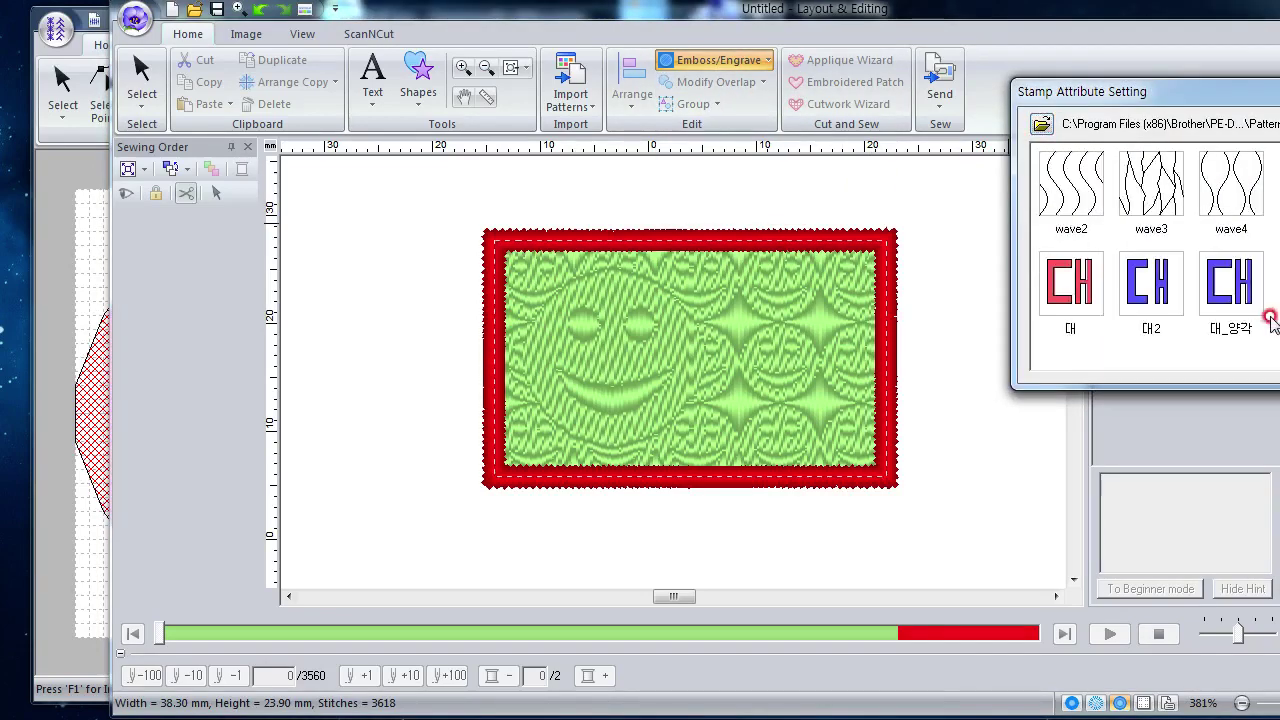
{"action": "left_click", "coordinate": [1230, 282]}
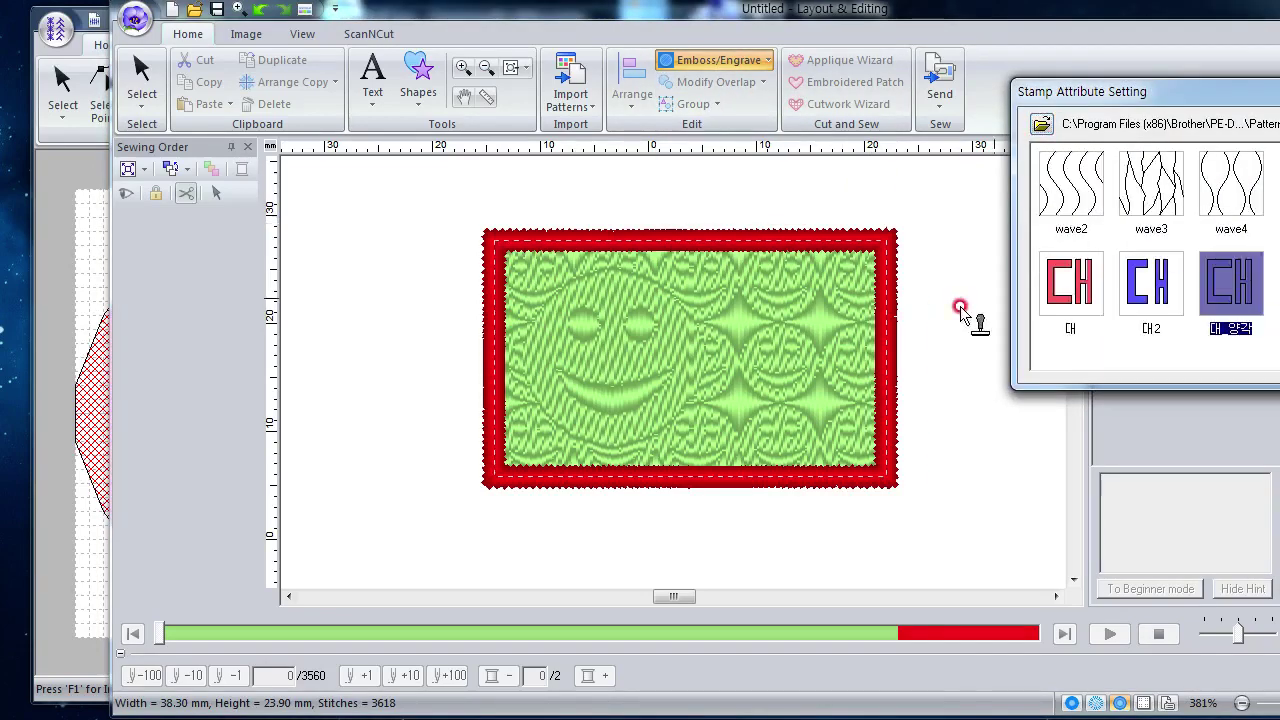
{"action": "left_click", "coordinate": [788, 339]}
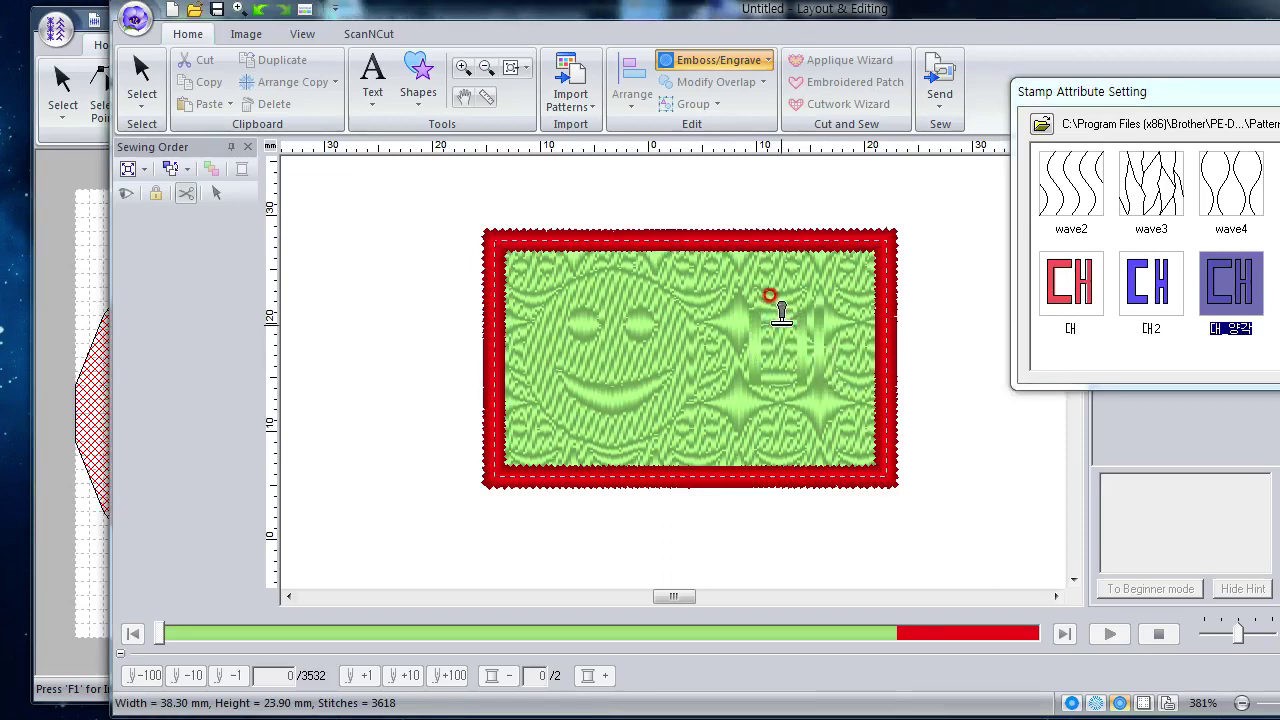
Step: With the Edit Stamp Tool, enlarge the 대_양각 stamp to about 15 mm across and centre it in the fill's right half
{"action": "left_click", "coordinate": [740, 61]}
{"action": "left_click", "coordinate": [745, 124]}
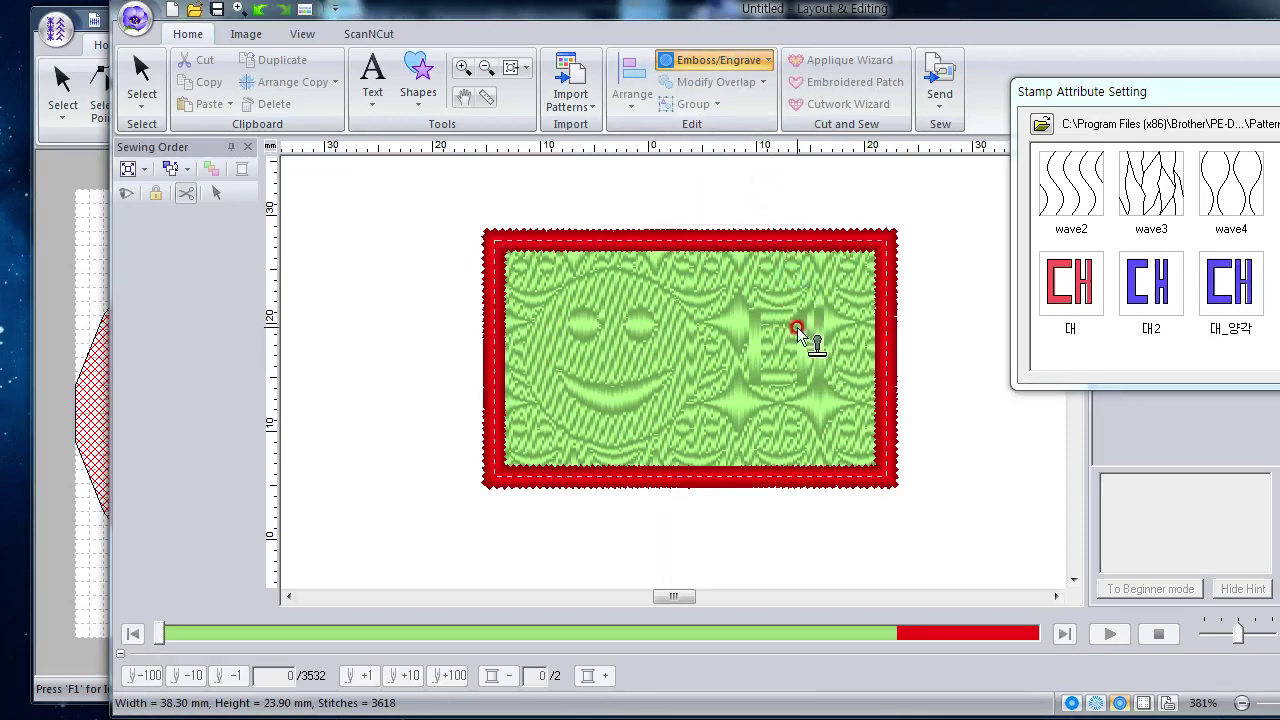
{"action": "left_click", "coordinate": [802, 330]}
{"action": "left_click_drag", "start_coordinate": [858, 268], "coordinate": [864, 251]}
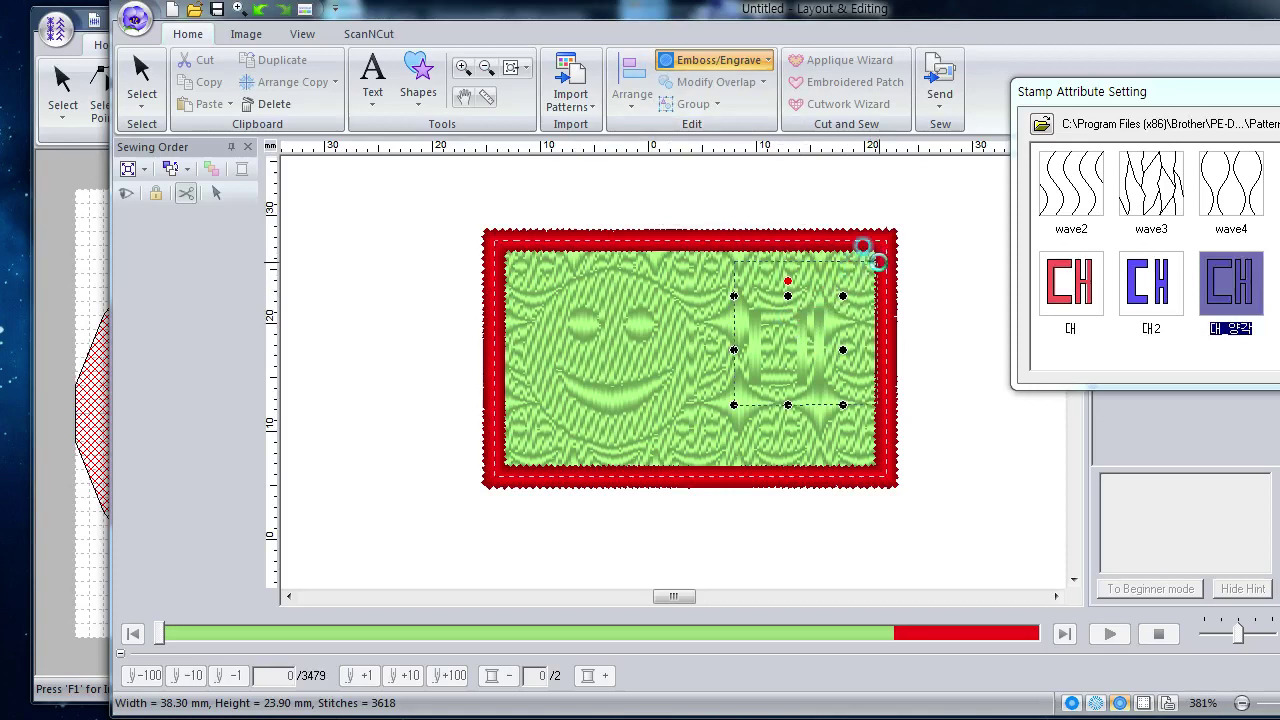
{"action": "left_click_drag", "start_coordinate": [713, 412], "coordinate": [718, 420]}
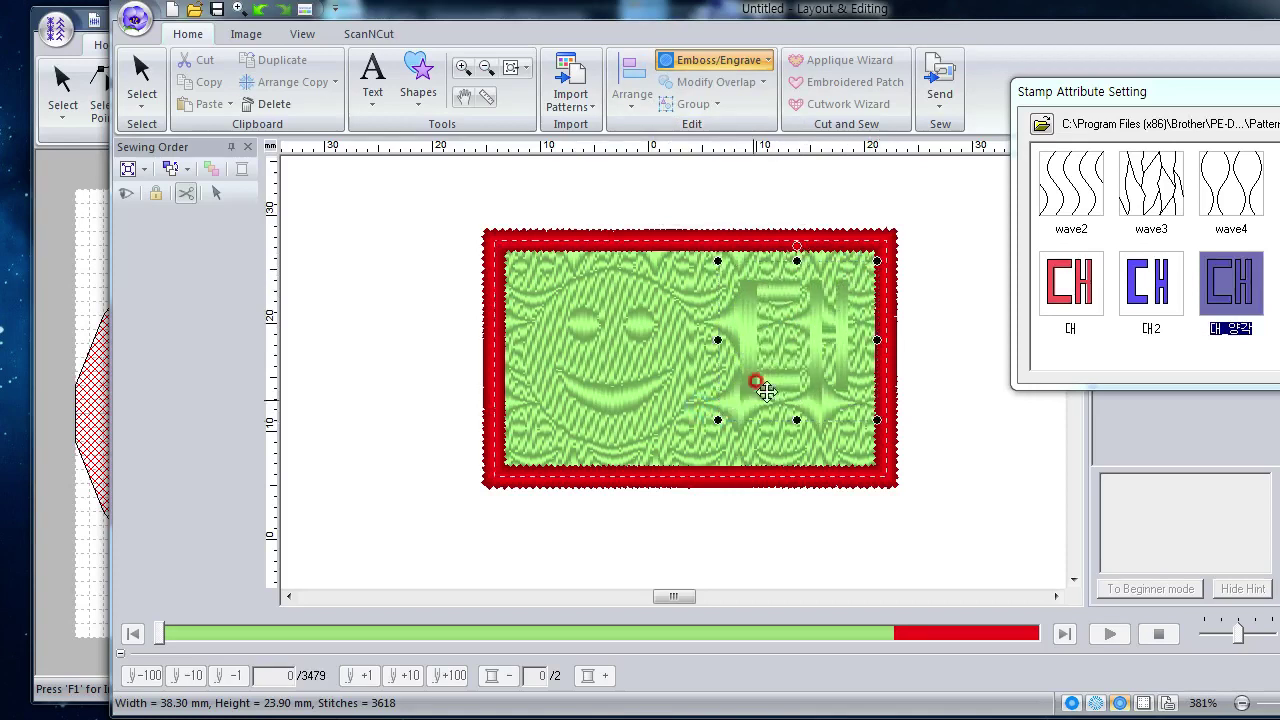
{"action": "left_click_drag", "start_coordinate": [816, 351], "coordinate": [805, 369]}
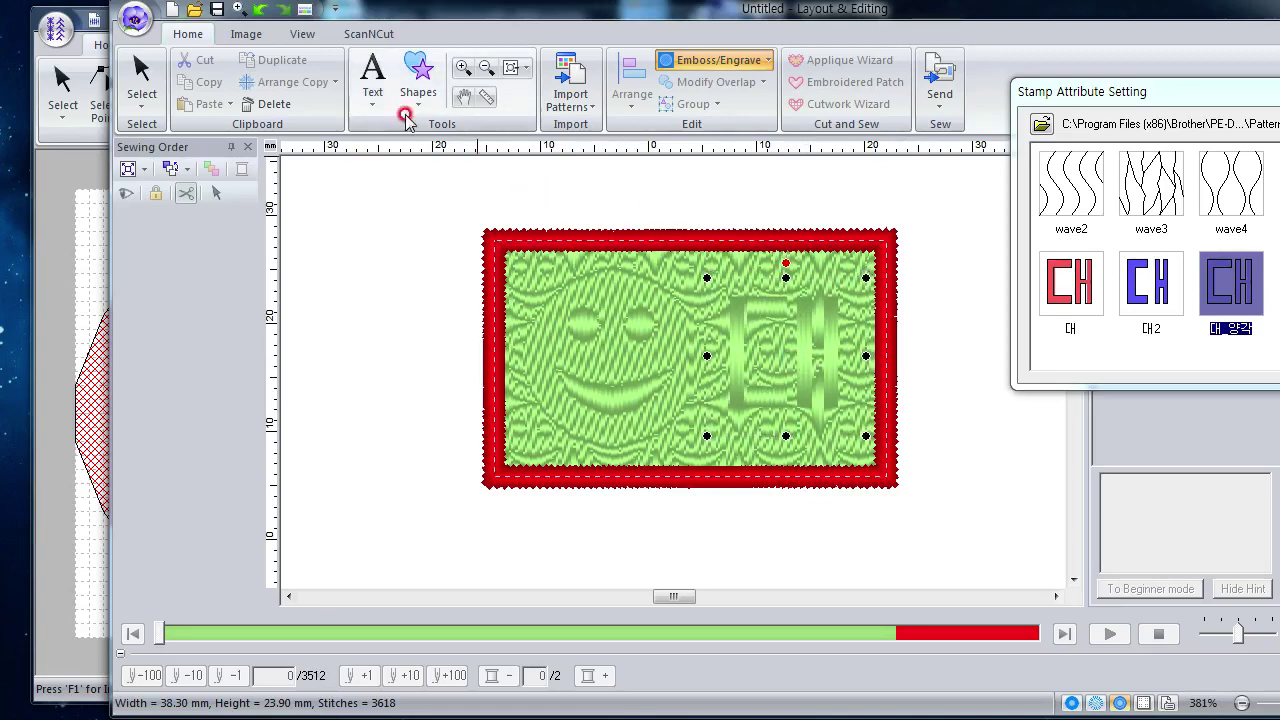
Step: Add the text 대 in the 부산체_가칭 font at size 10.0 and move it between the smiley and the 대_양각 stamp
{"action": "left_click", "coordinate": [372, 85]}
{"action": "left_click", "coordinate": [377, 156]}
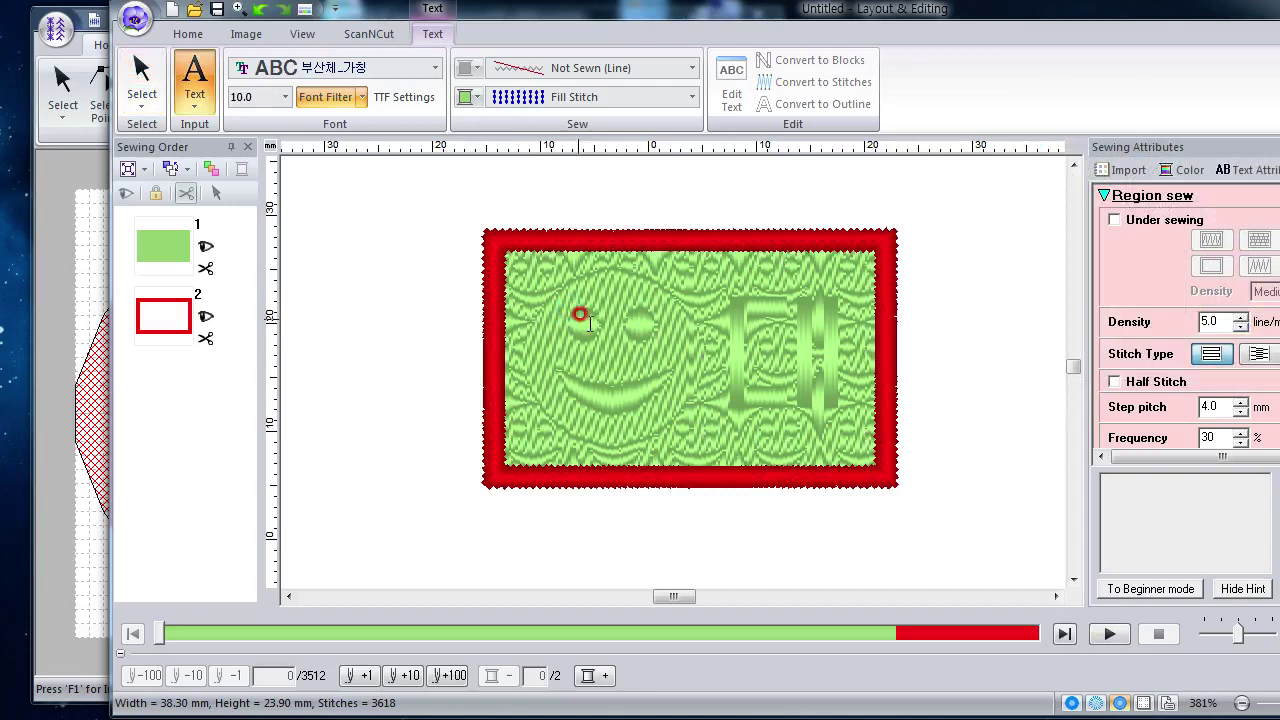
{"action": "left_click", "coordinate": [669, 345]}
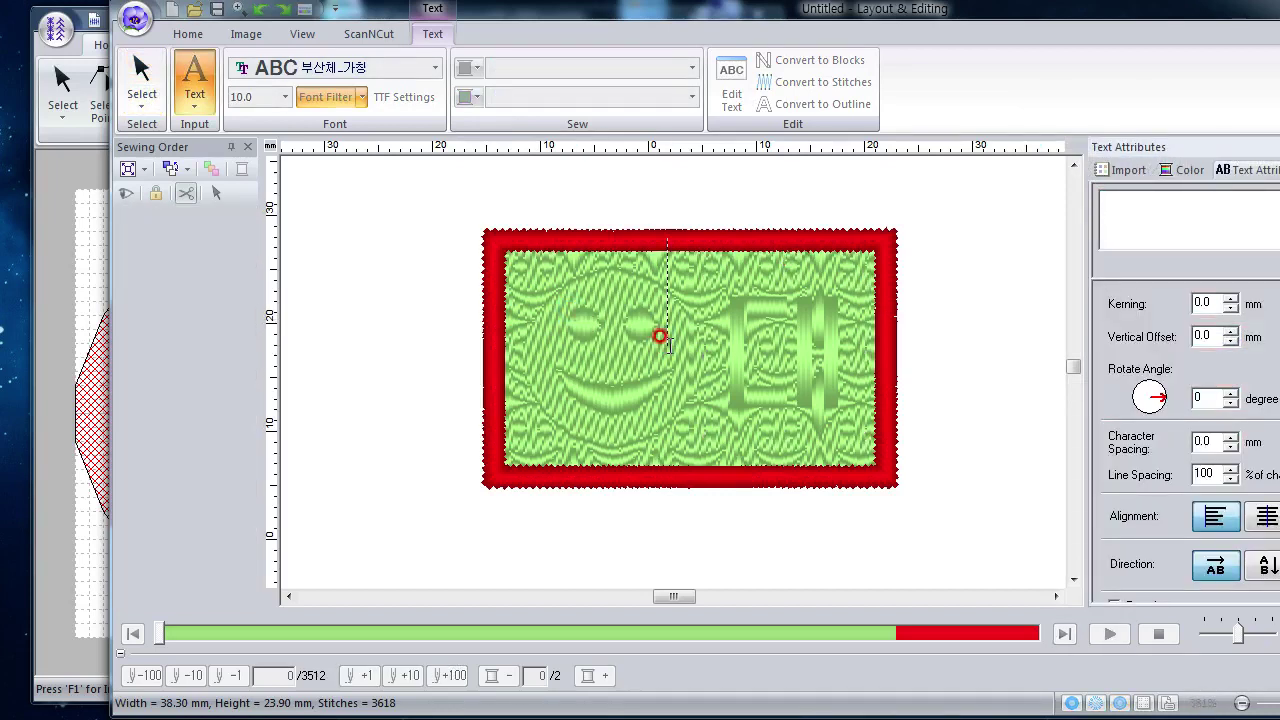
{"action": "key", "text": "Return"}
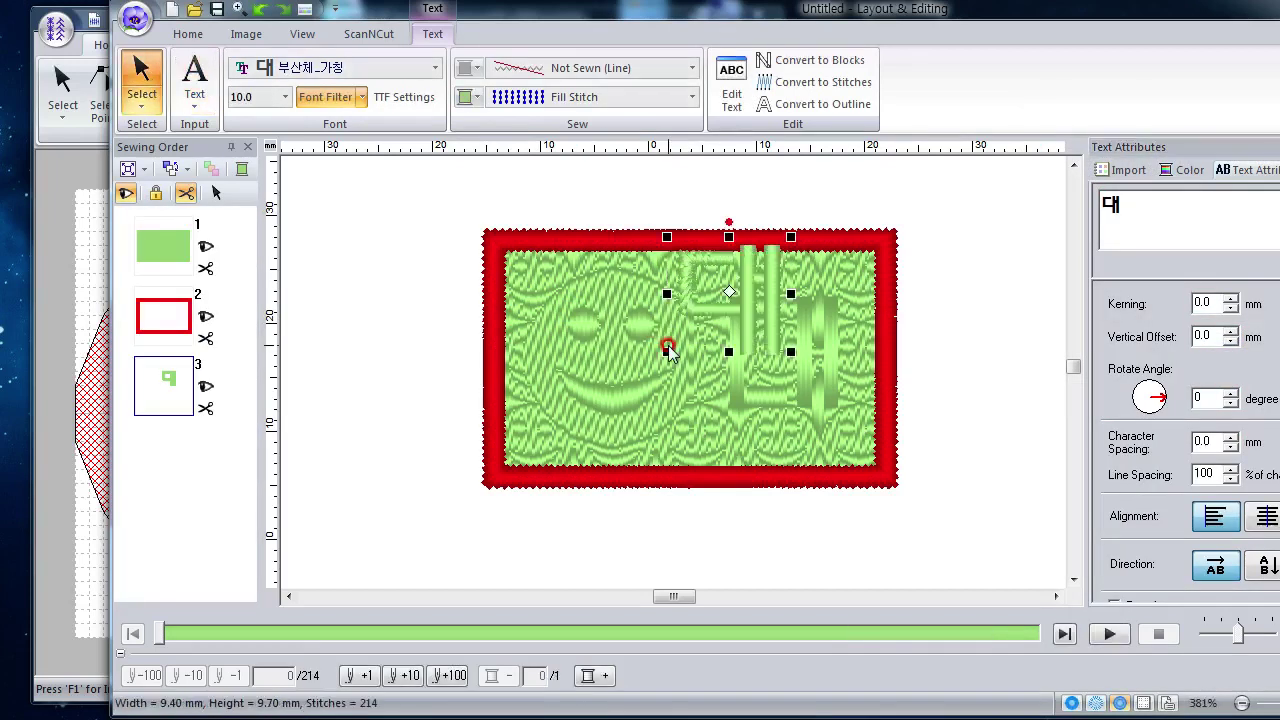
{"action": "left_click_drag", "start_coordinate": [729, 289], "coordinate": [674, 376]}
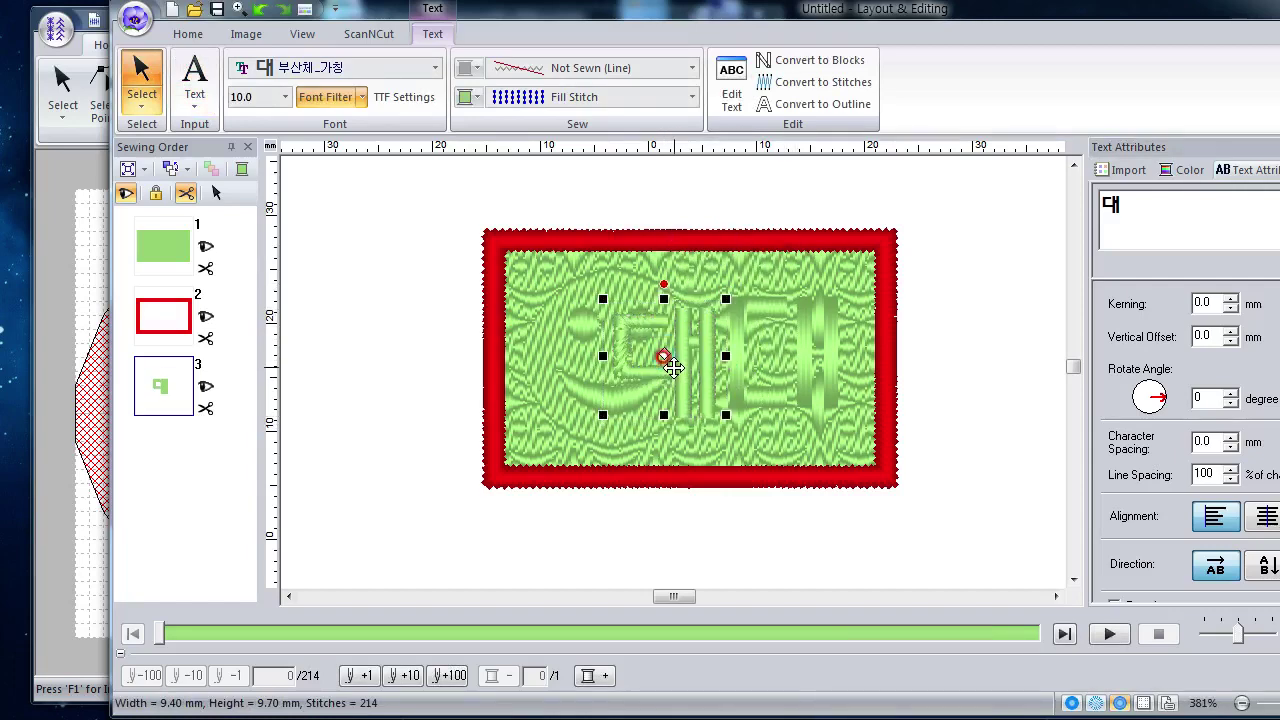
Step: Compare the stitching of the 대 text up close with that of the embossed 대_양각 stamp beside it
{"action": "scroll", "coordinate": [674, 376], "scroll_direction": "up", "scroll_amount": 2}
{"action": "scroll", "coordinate": [674, 376], "scroll_direction": "up", "scroll_amount": 1}
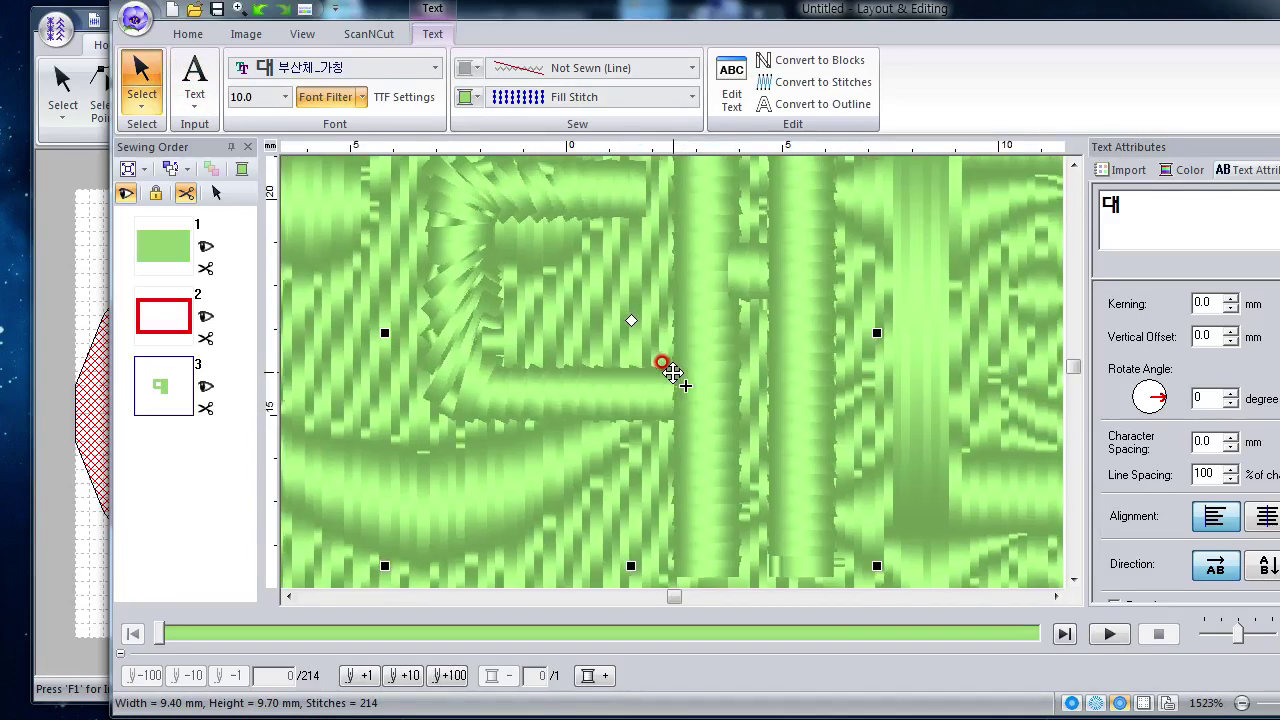
{"action": "scroll", "coordinate": [674, 376], "scroll_direction": "down", "scroll_amount": 1}
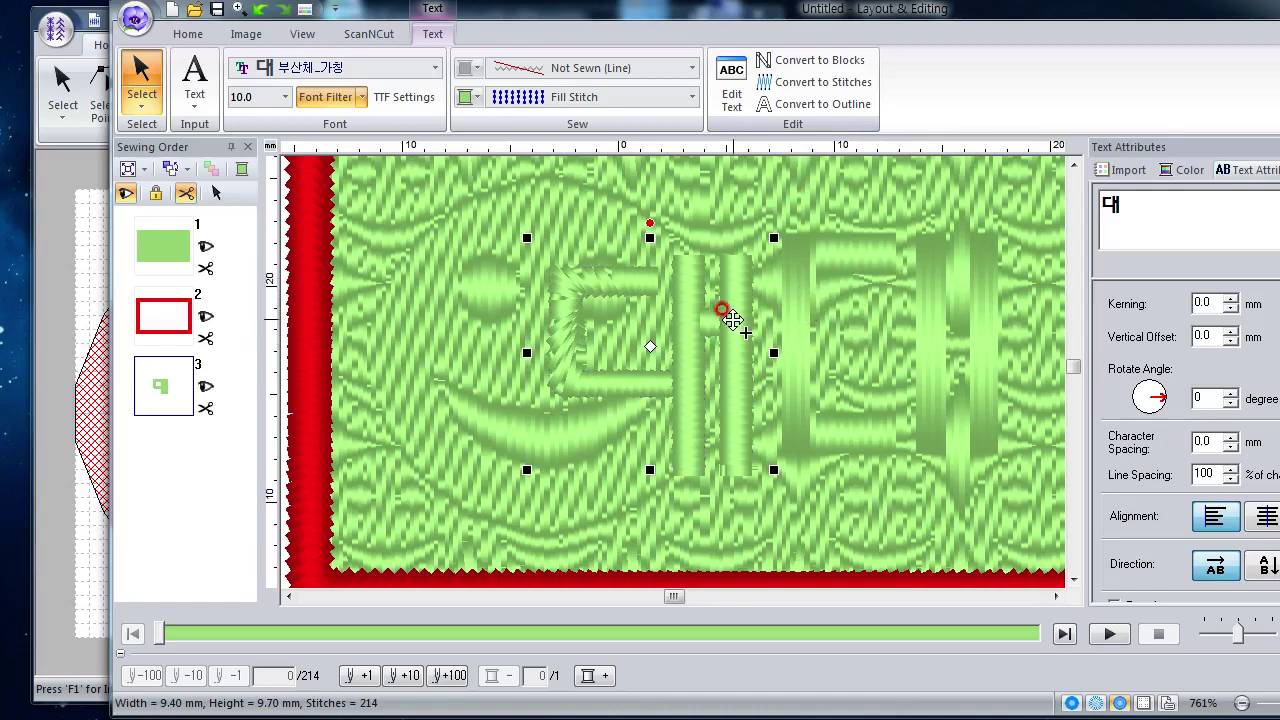
{"action": "scroll", "coordinate": [733, 318], "scroll_direction": "down", "scroll_amount": 2}
{"action": "scroll", "coordinate": [672, 372], "scroll_direction": "up", "scroll_amount": 2}
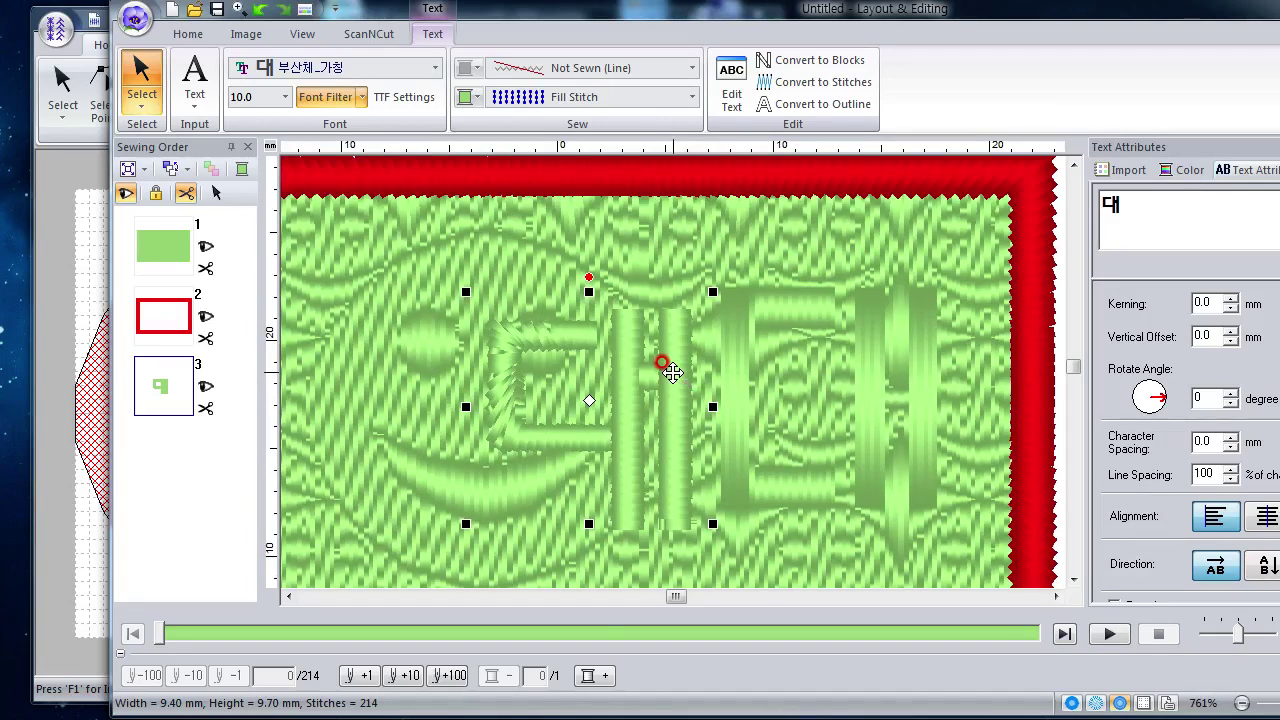
{"action": "scroll", "coordinate": [672, 372], "scroll_direction": "down", "scroll_amount": 2}
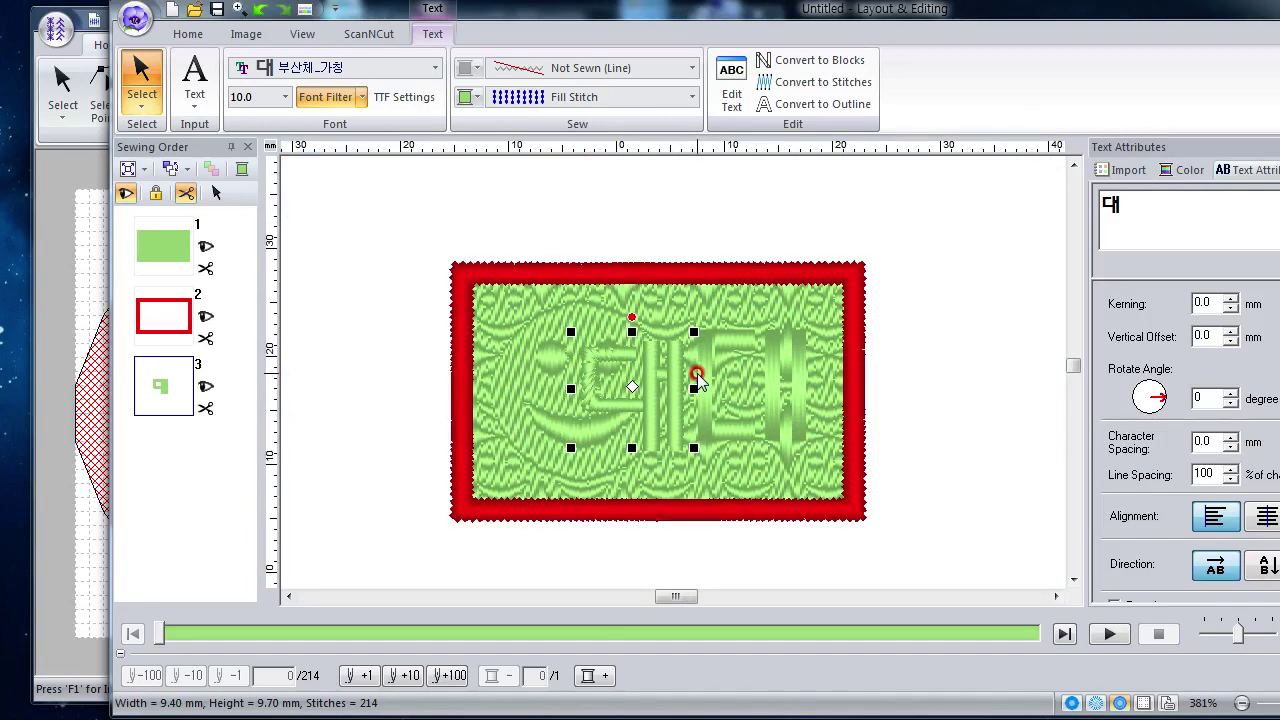